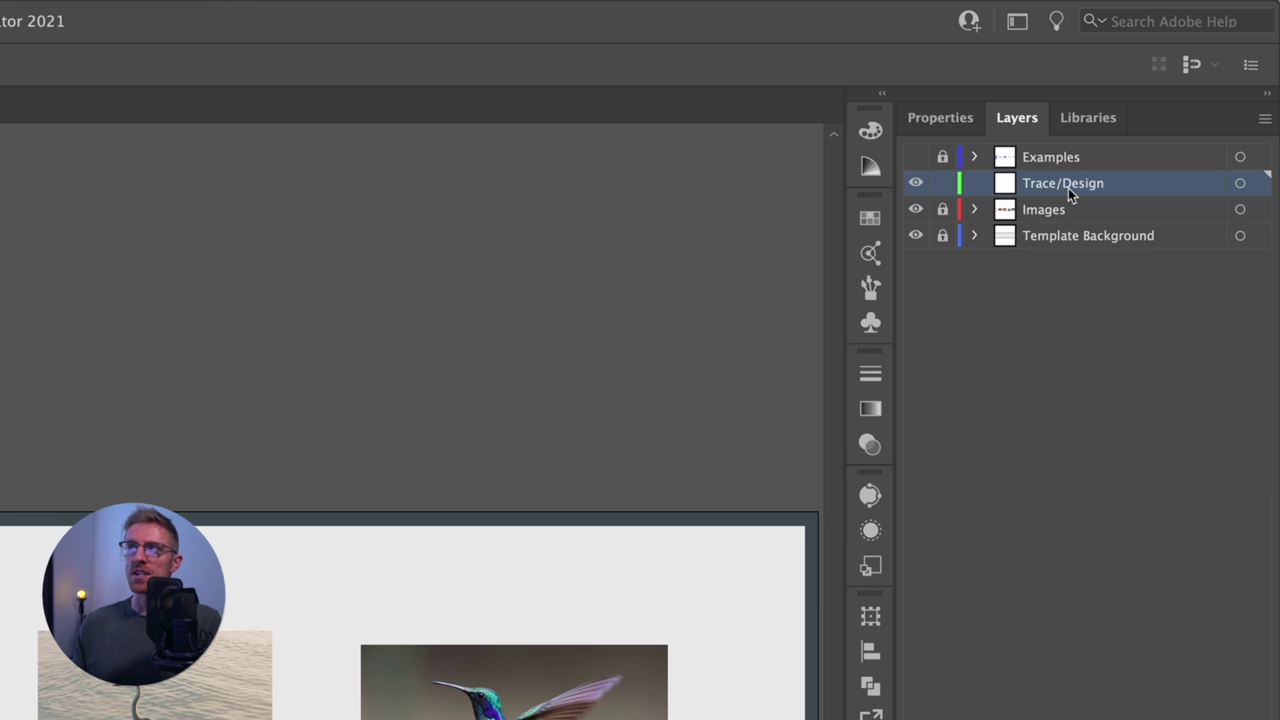
Step: Preview the finished tracings by showing the Examples layer with Images hidden, and restore both layers' original visibility
click(915, 209)
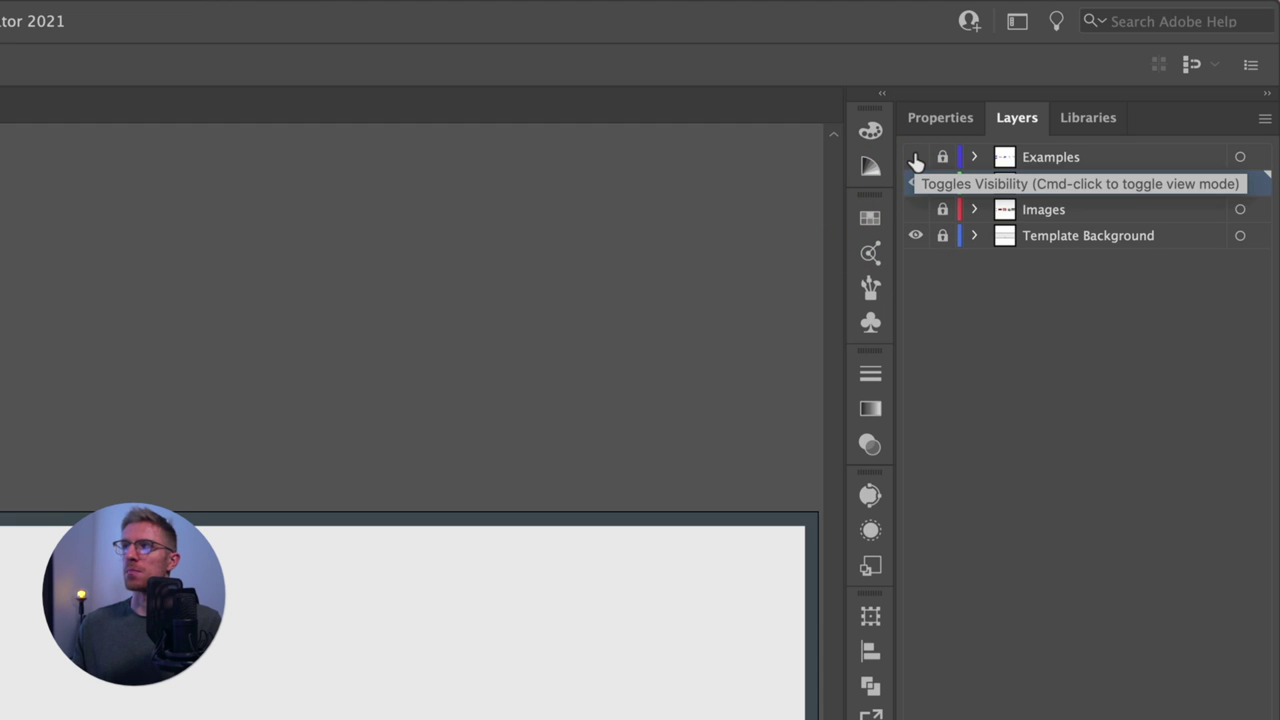
click(915, 157)
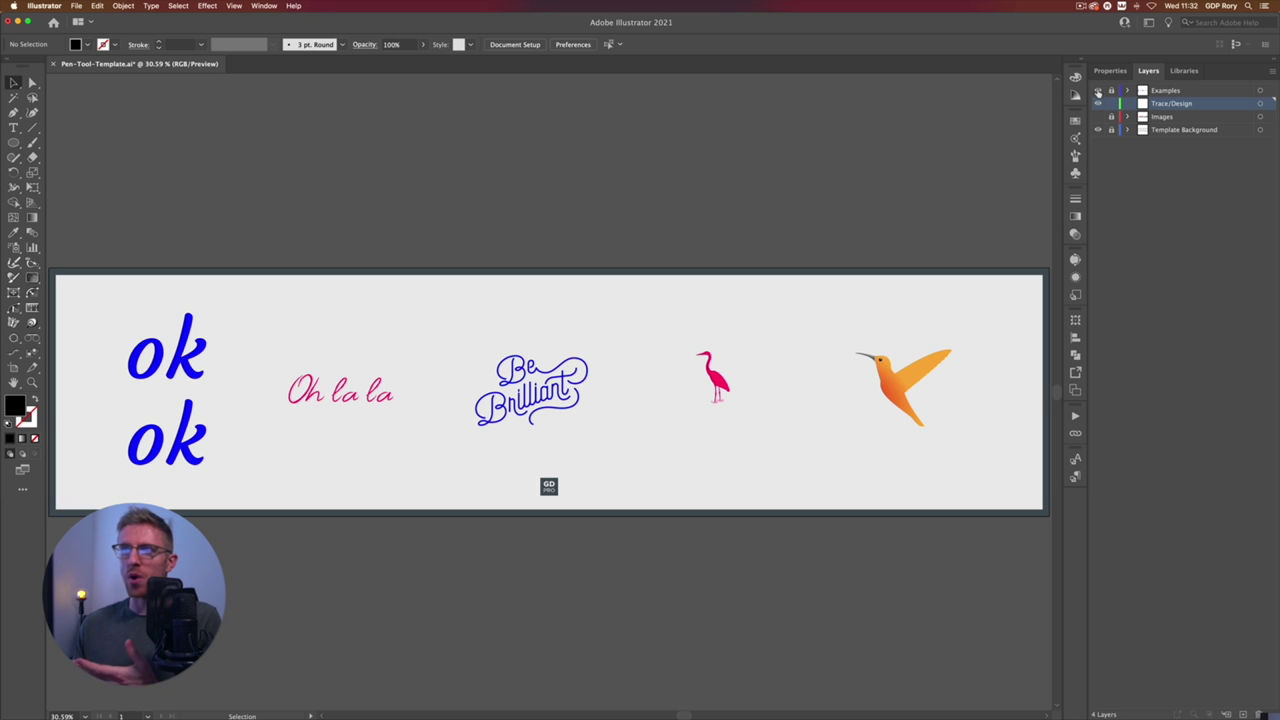
click(1097, 91)
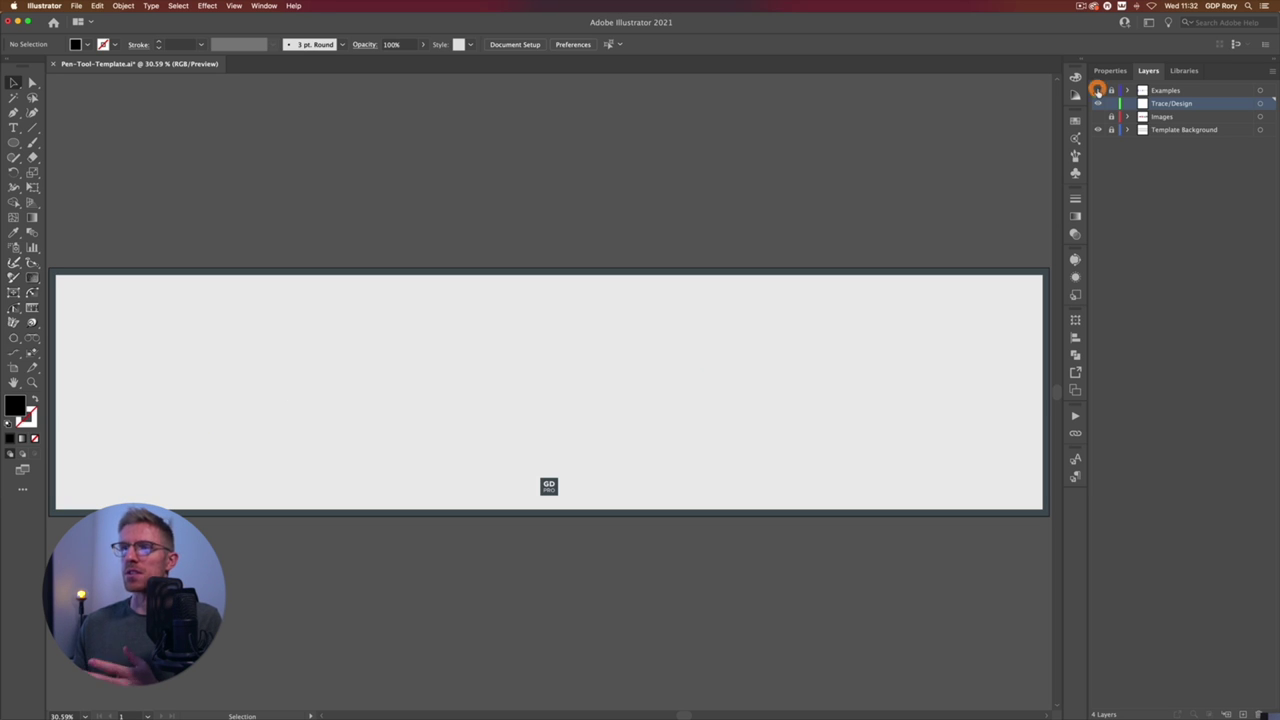
click(1097, 117)
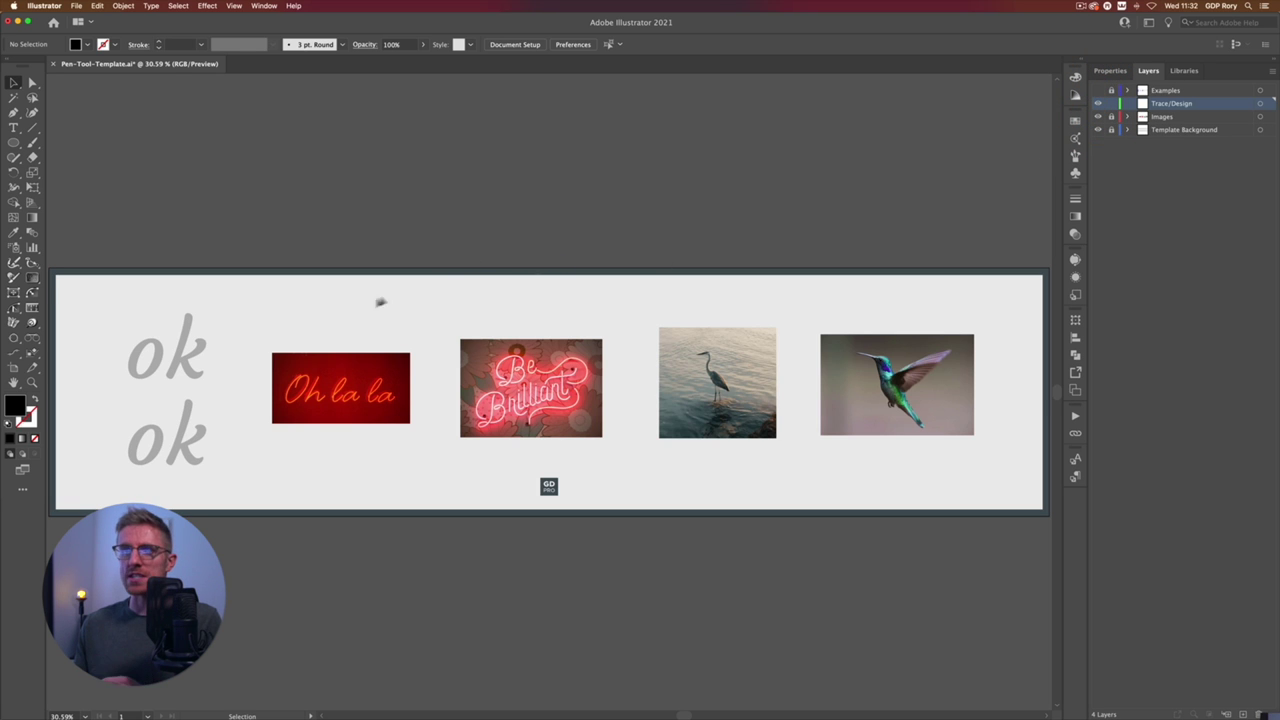
Step: Draw a closed four-sided shape with straight edges beside the upper "ok" using the Pen tool, and delete it
key(super+equal)
key(super+equal)
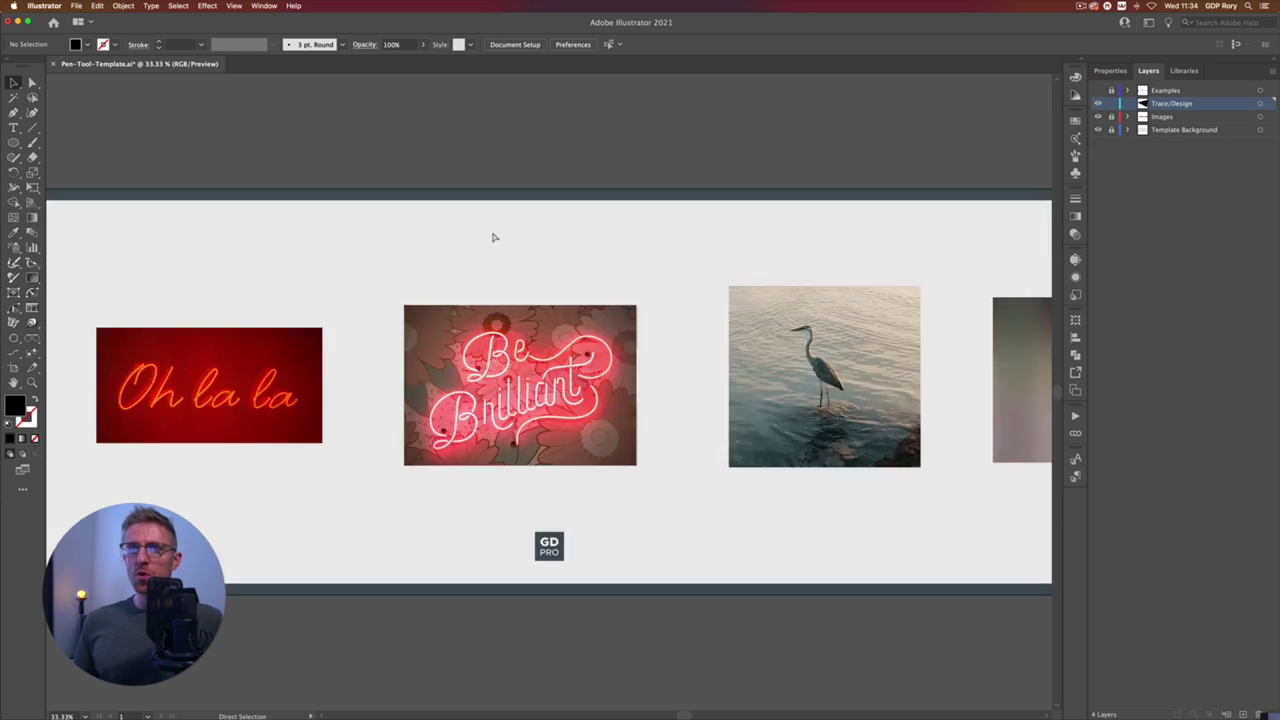
drag(107, 305, 540, 337)
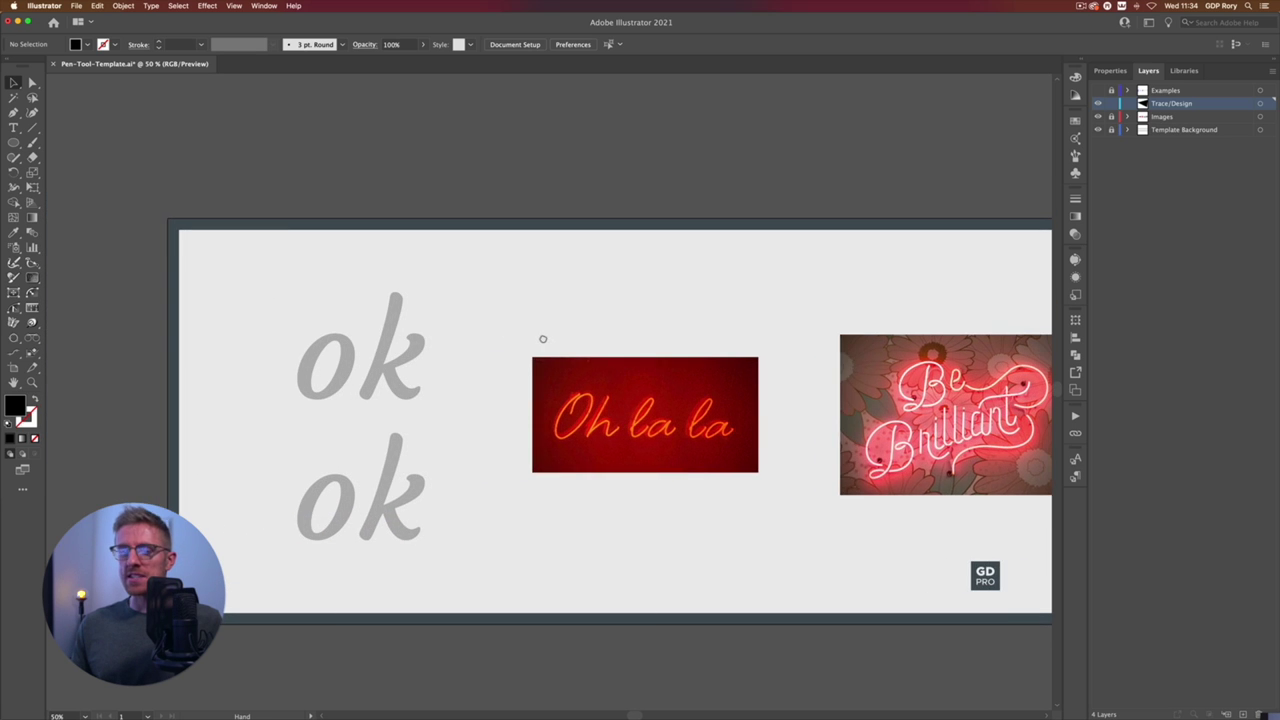
super+click(540, 334)
scroll(543, 342, left, 5)
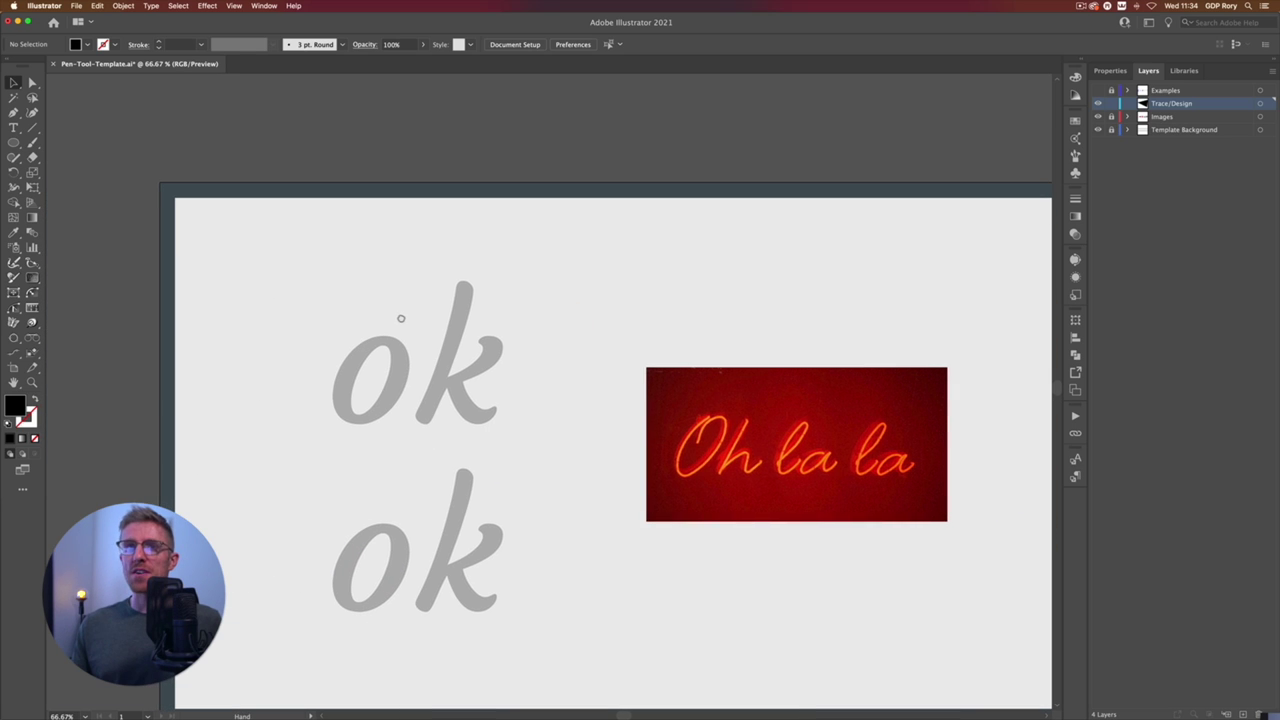
click(401, 316)
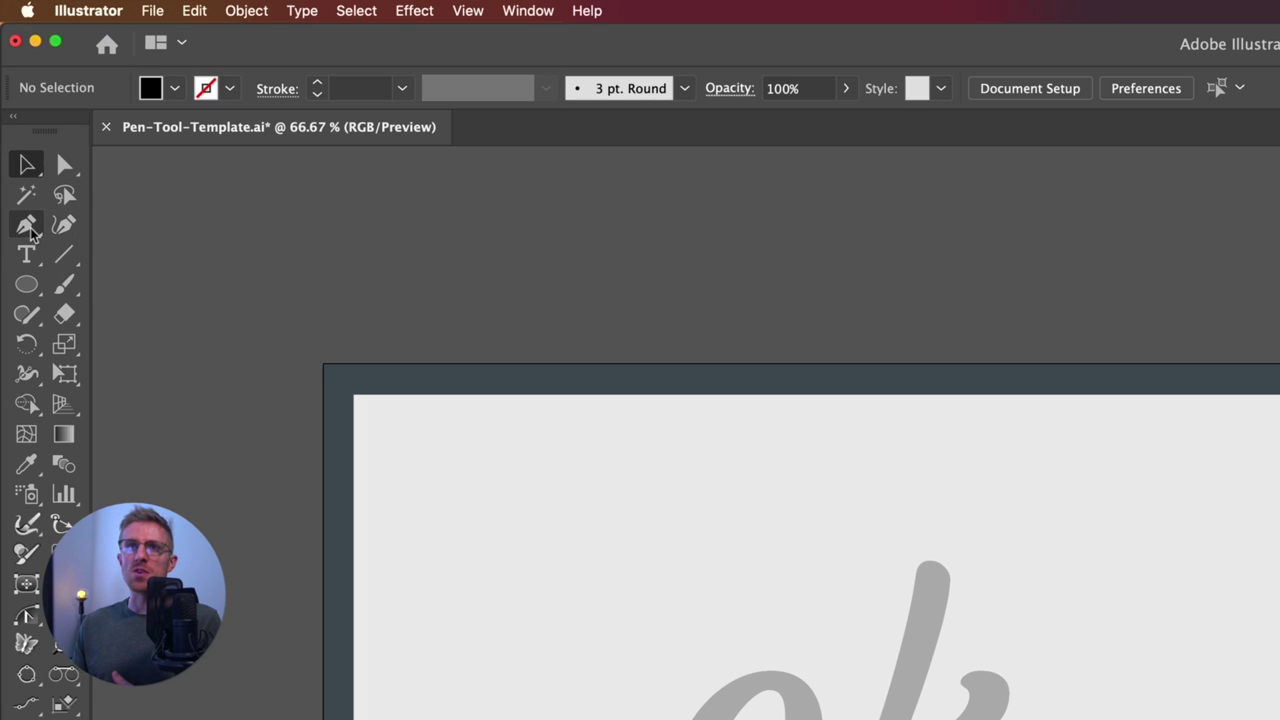
click(13, 112)
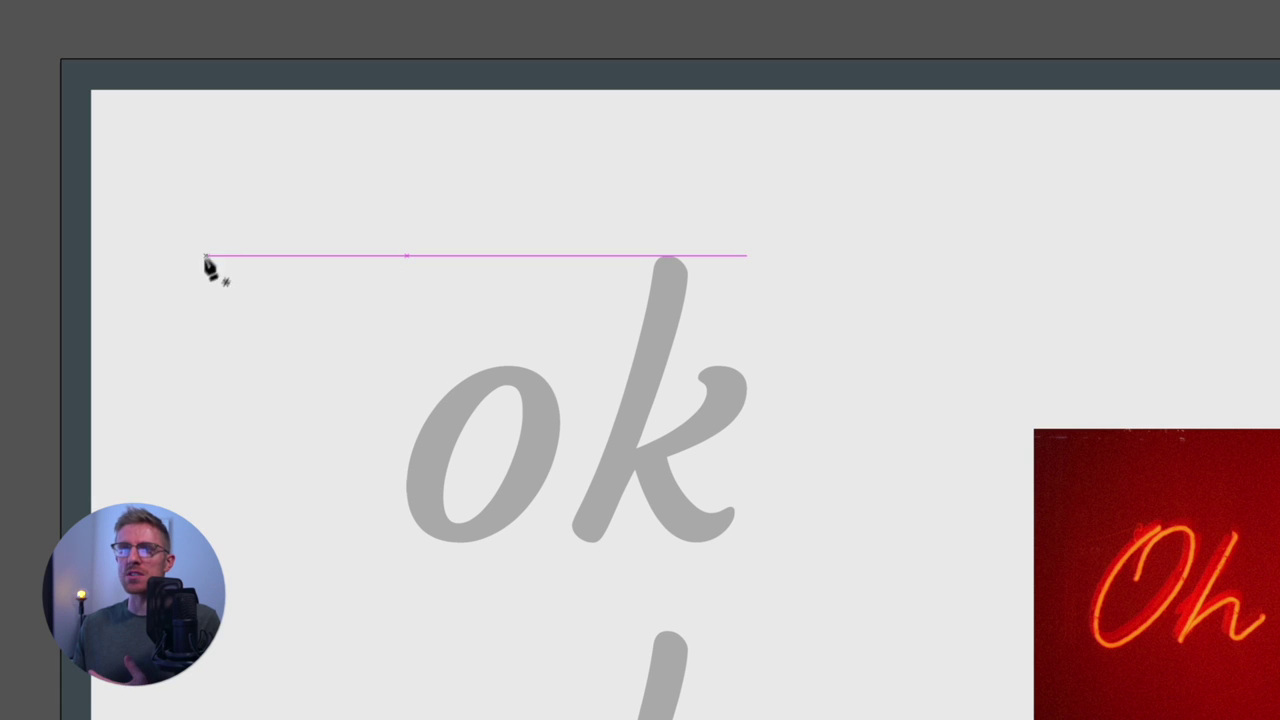
drag(152, 271, 185, 272)
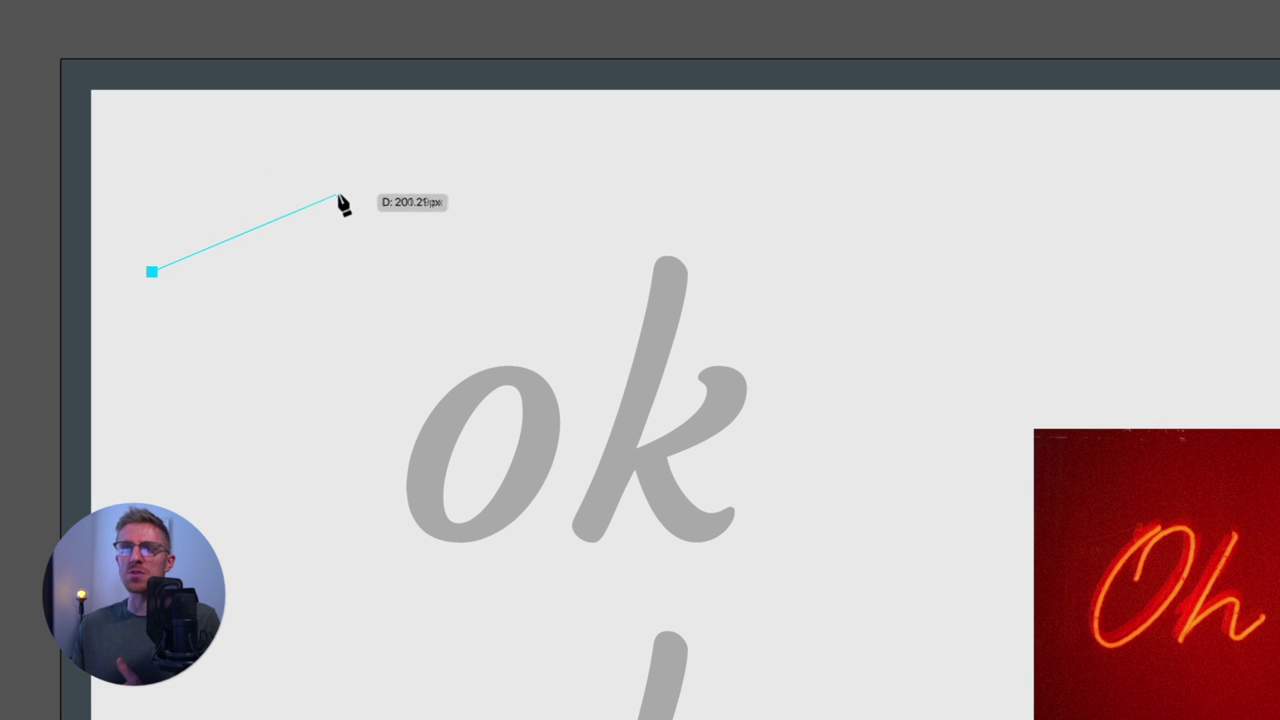
click(355, 188)
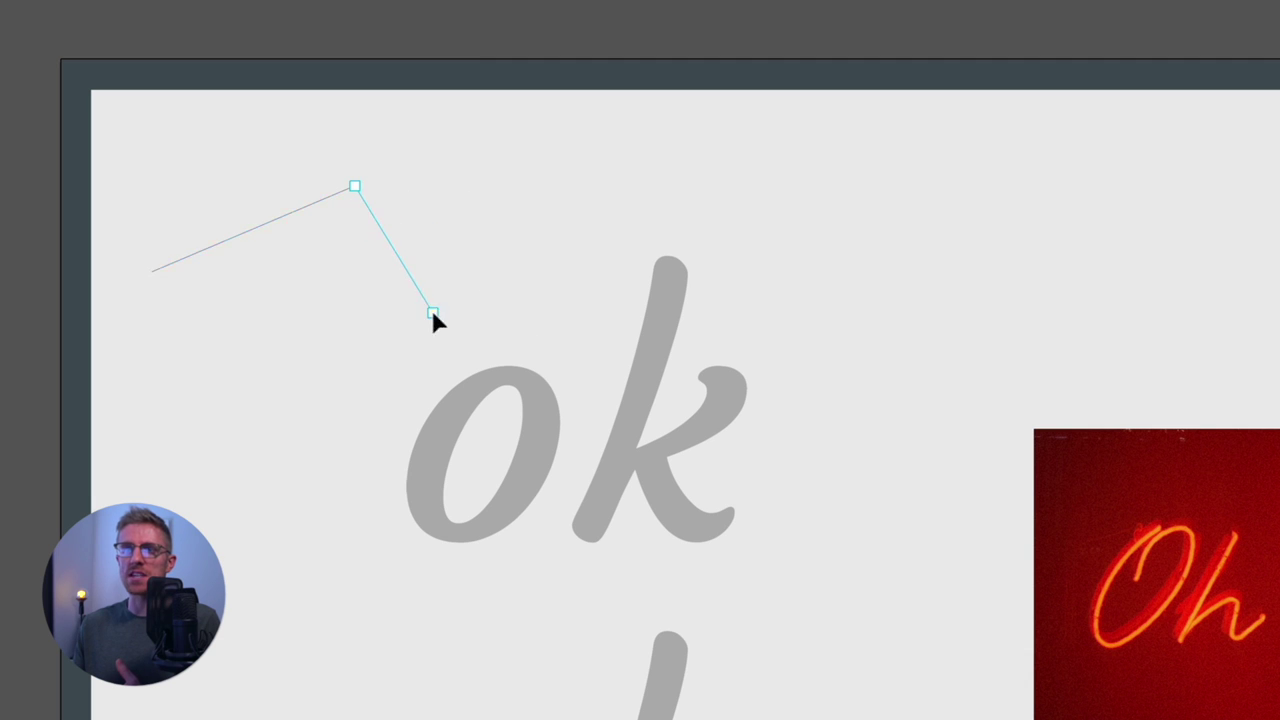
click(432, 312)
click(272, 418)
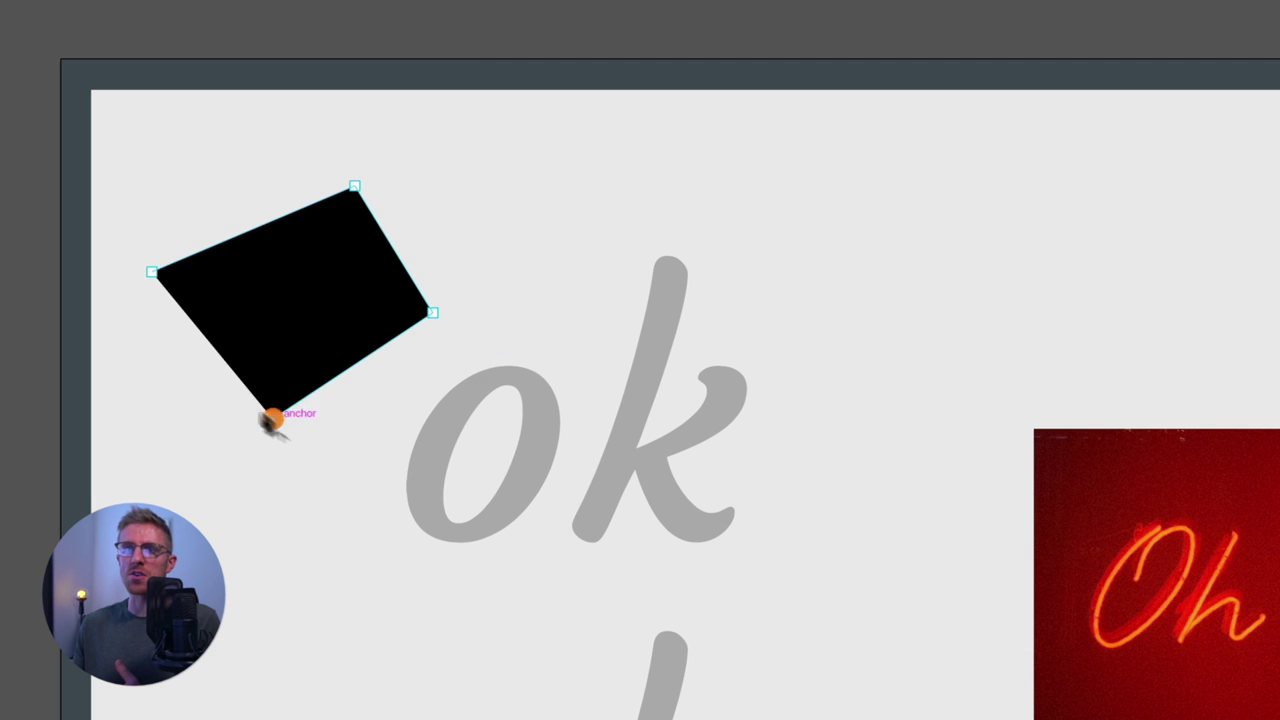
click(152, 272)
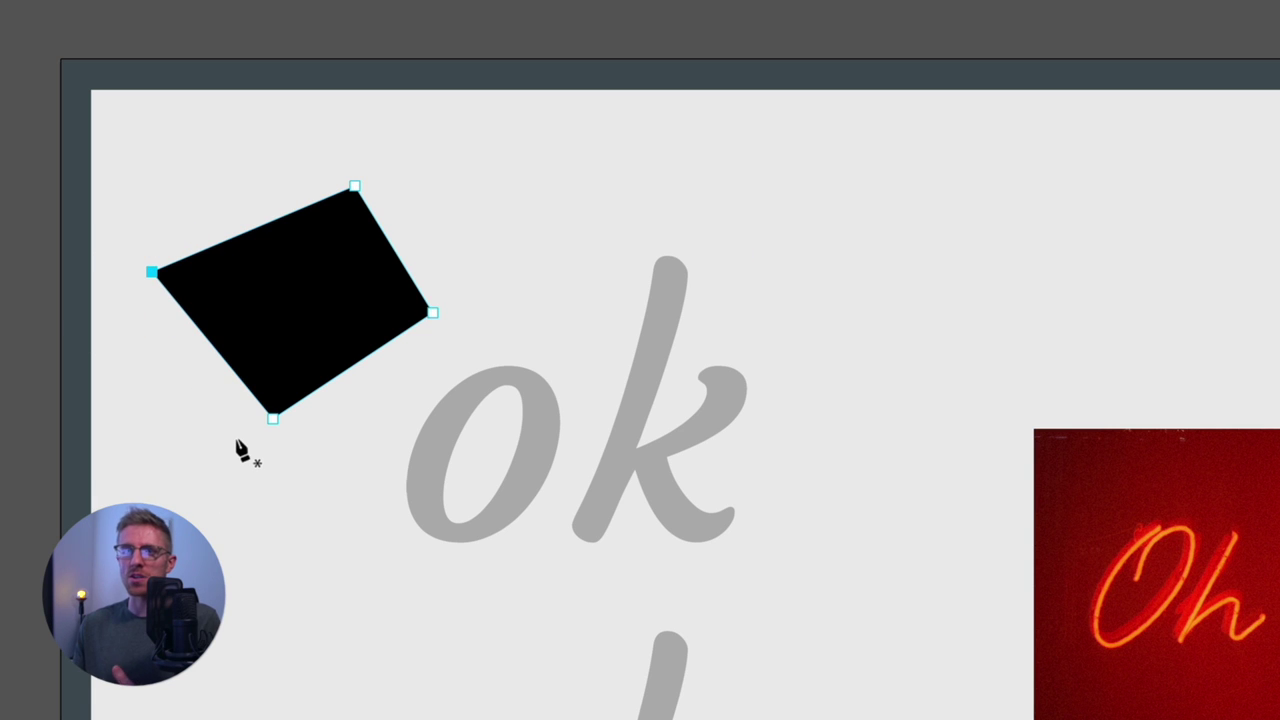
key(BackSpace)
key(BackSpace)
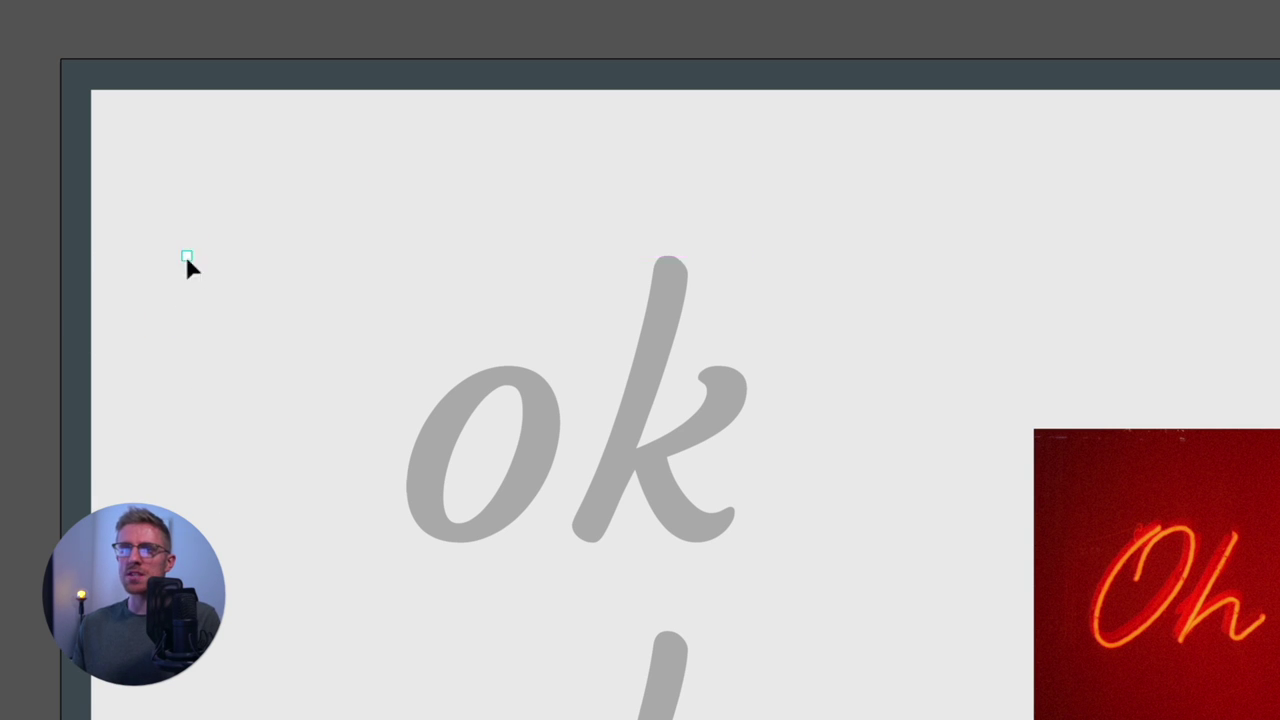
Step: Draw a three-point curved Pen path beside the upper "ok", pulling handles from its first two anchors, and delete it
drag(187, 256, 229, 182)
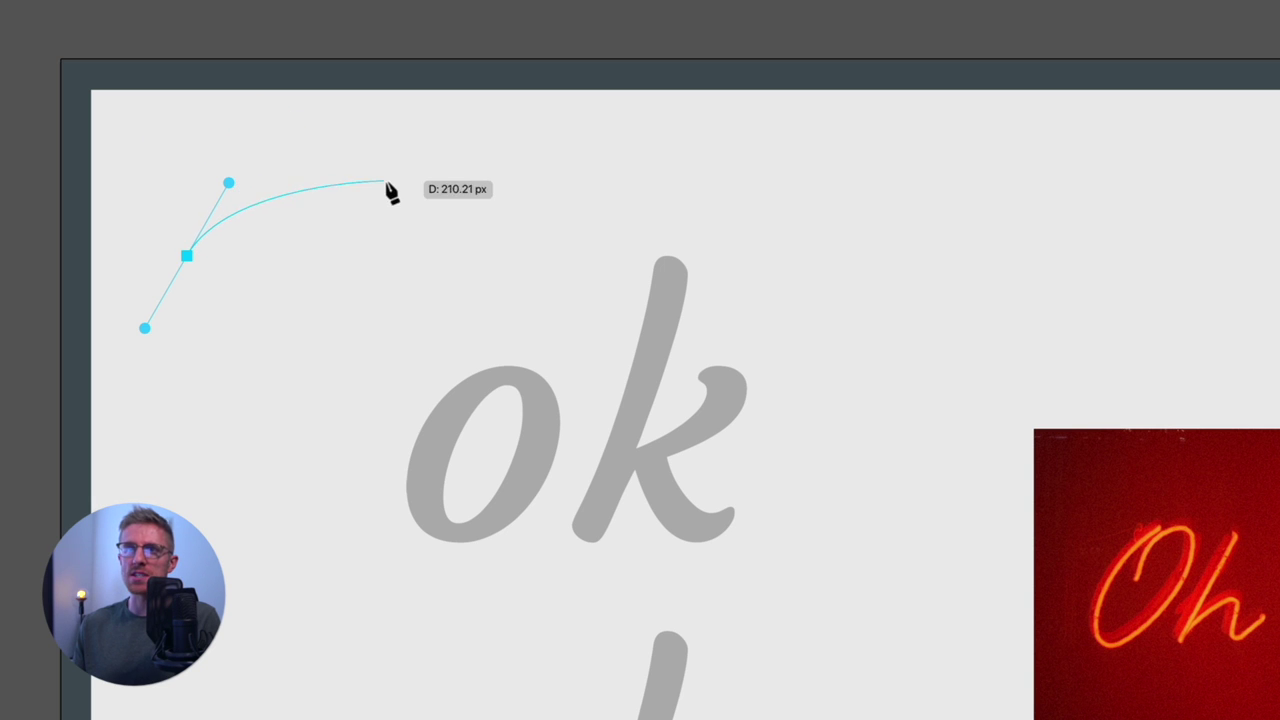
drag(421, 186, 469, 248)
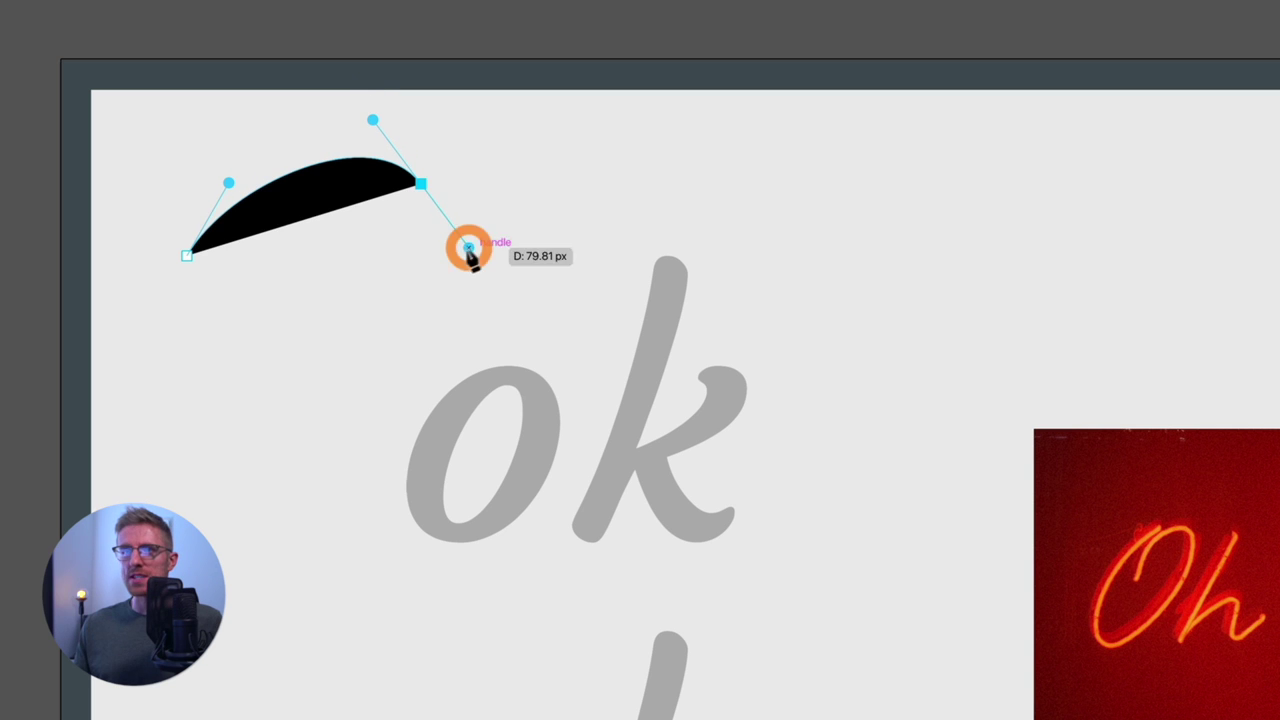
click(335, 342)
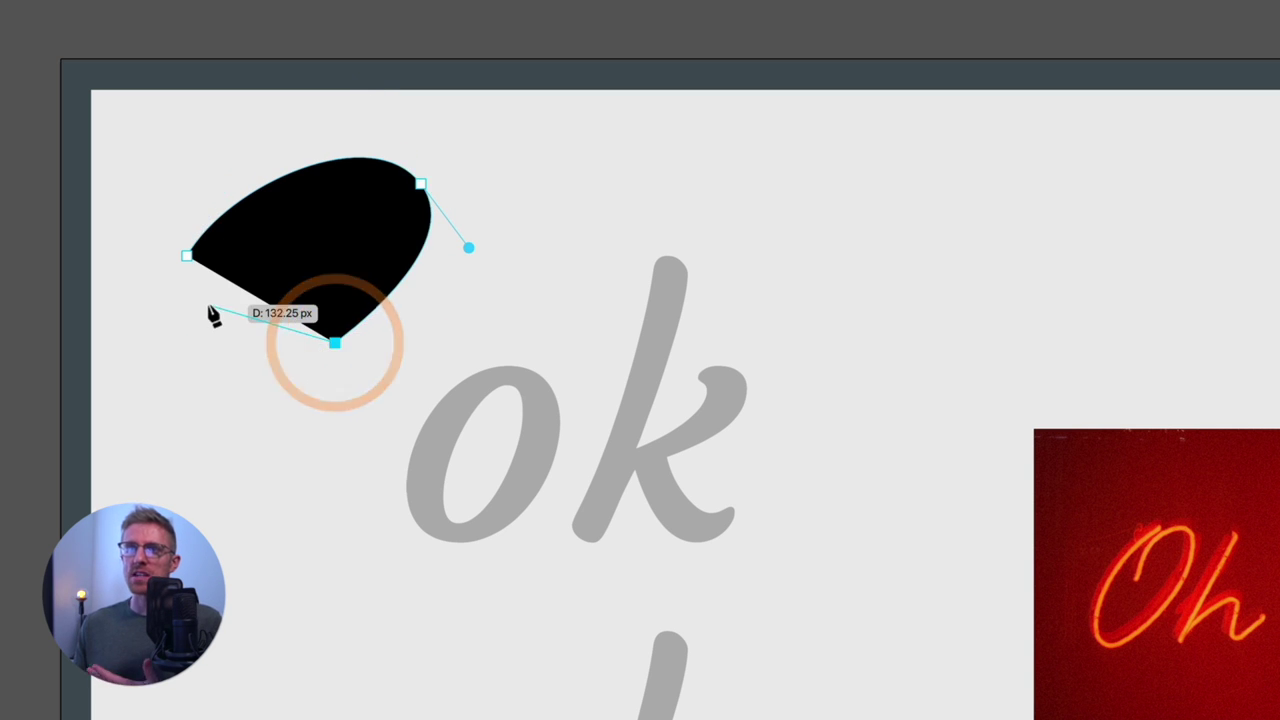
key(Delete)
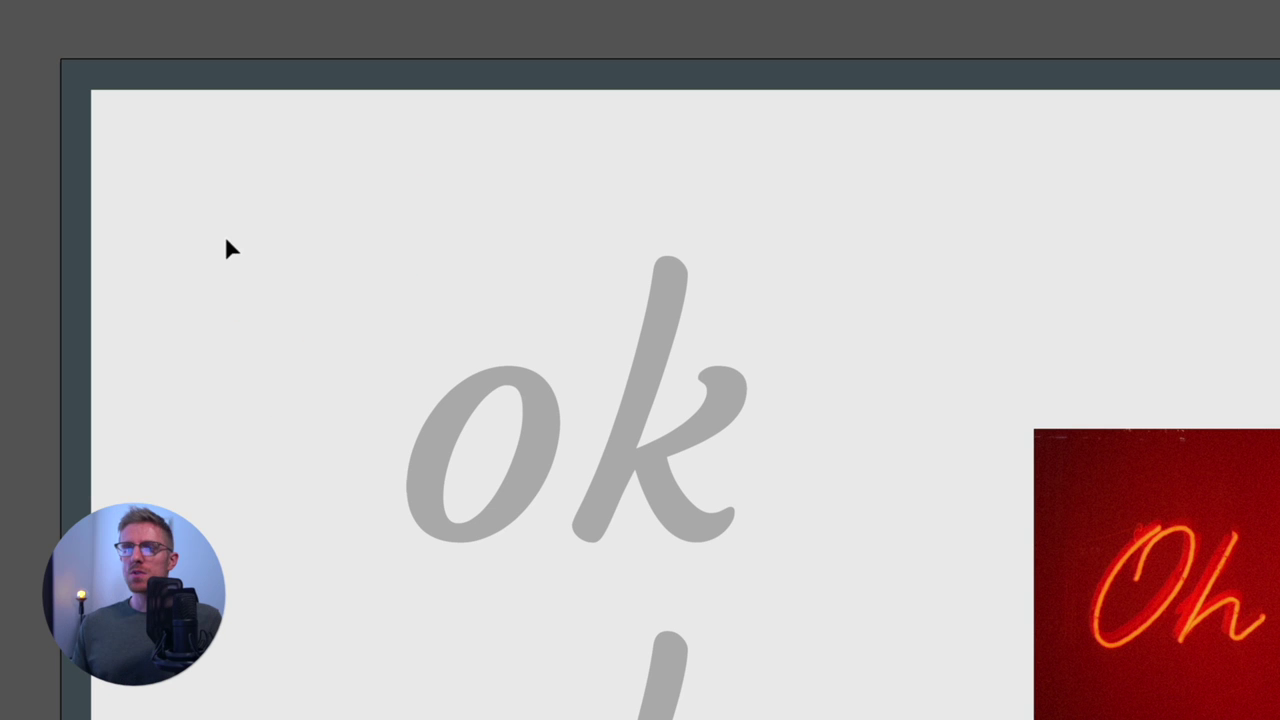
Step: Place a "Lorem ipsum" placeholder text above the "Oh la la" image and set its font style to Regular
drag(386, 443, 320, 400)
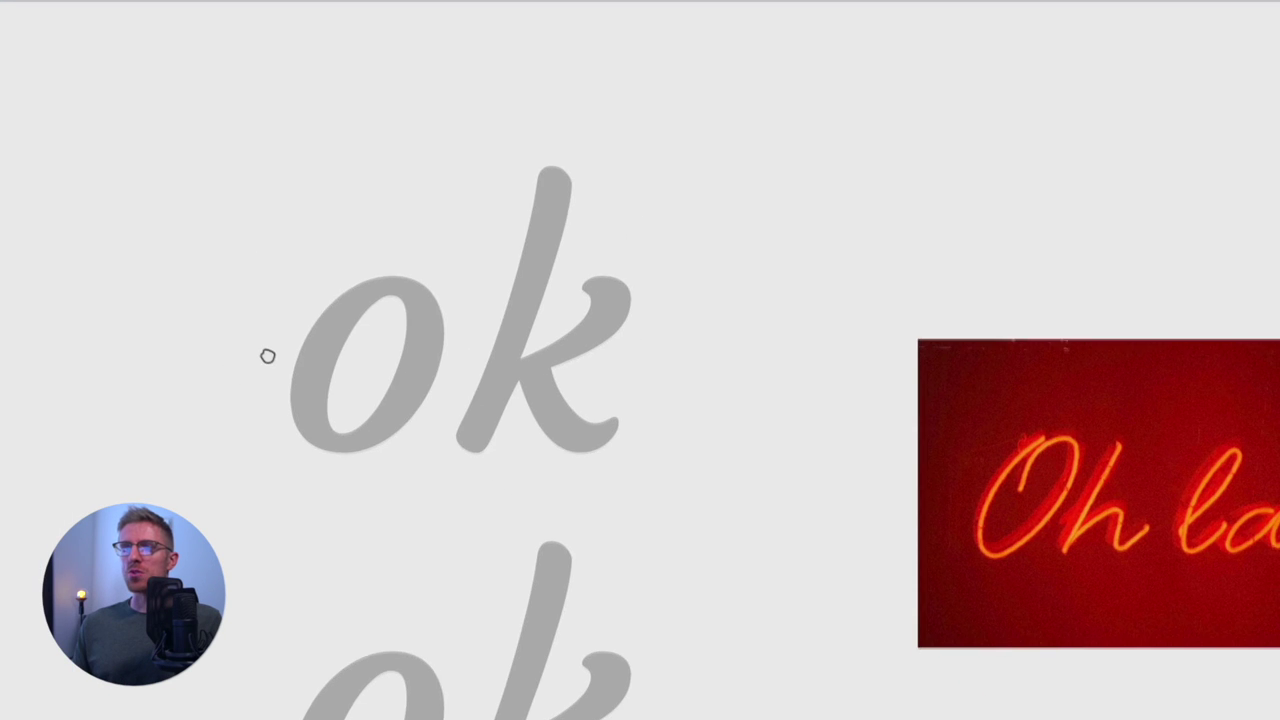
click(258, 335)
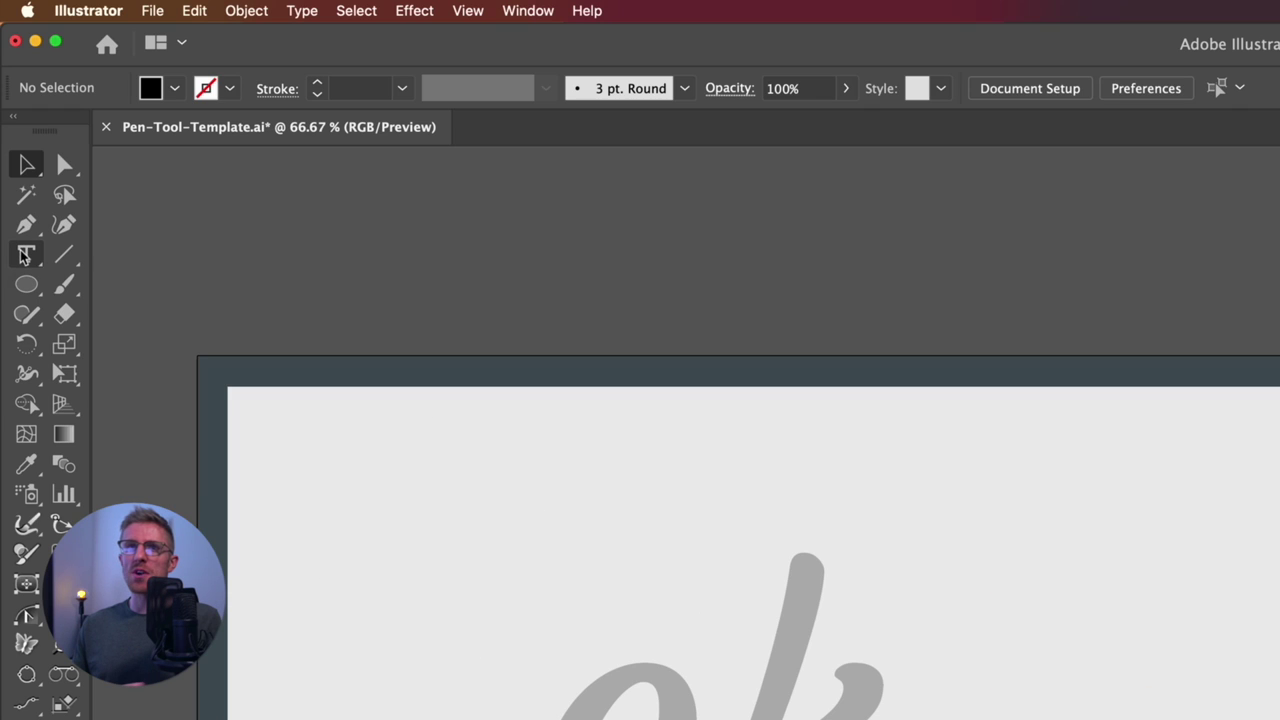
click(23, 253)
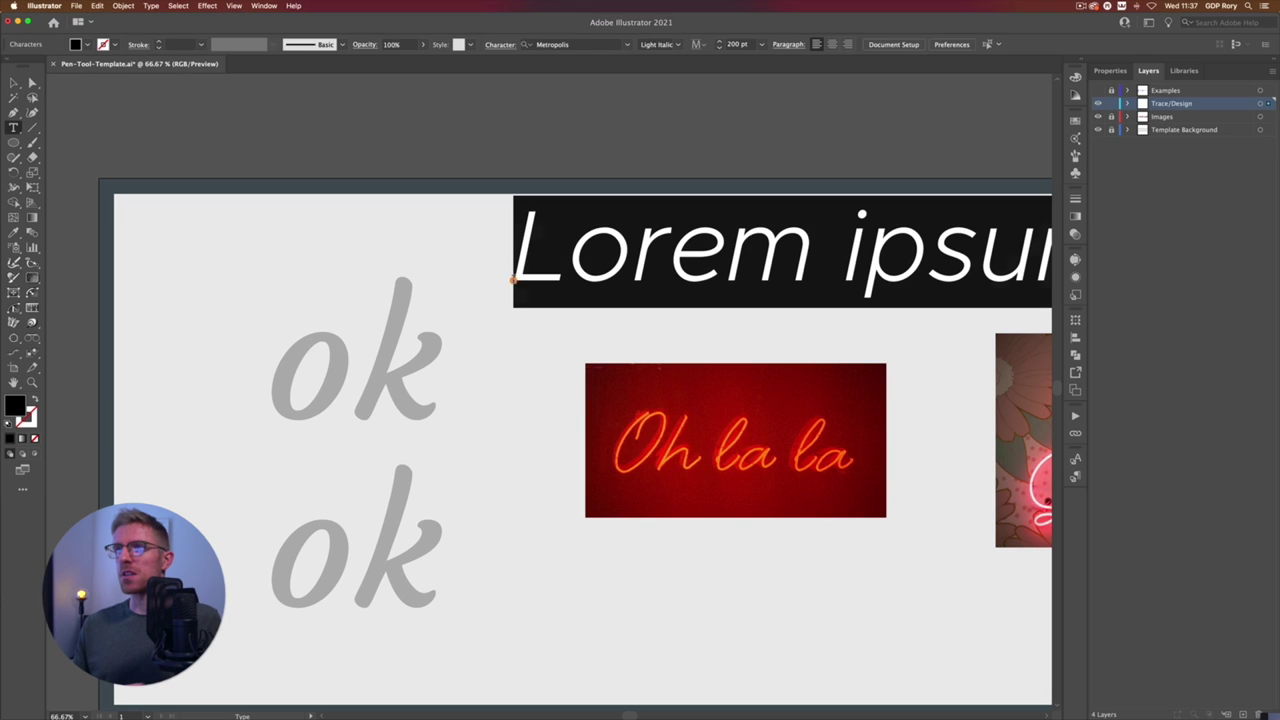
click(1026, 554)
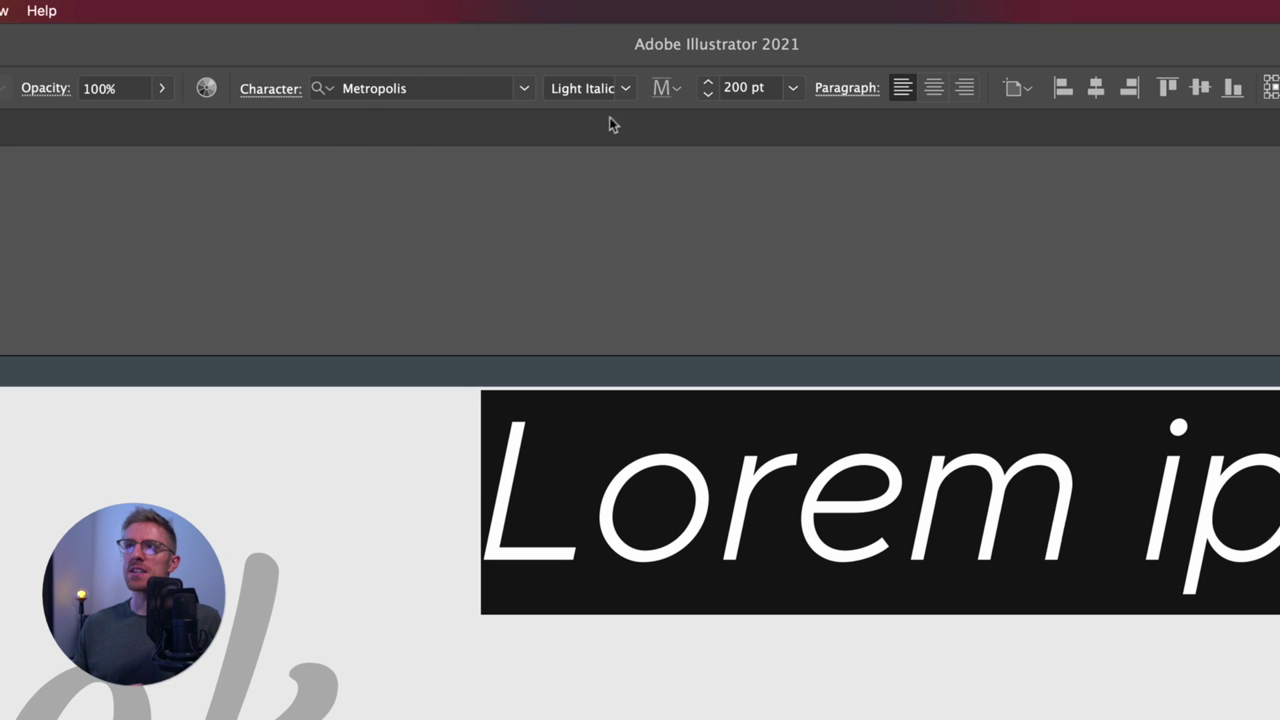
click(624, 88)
click(618, 170)
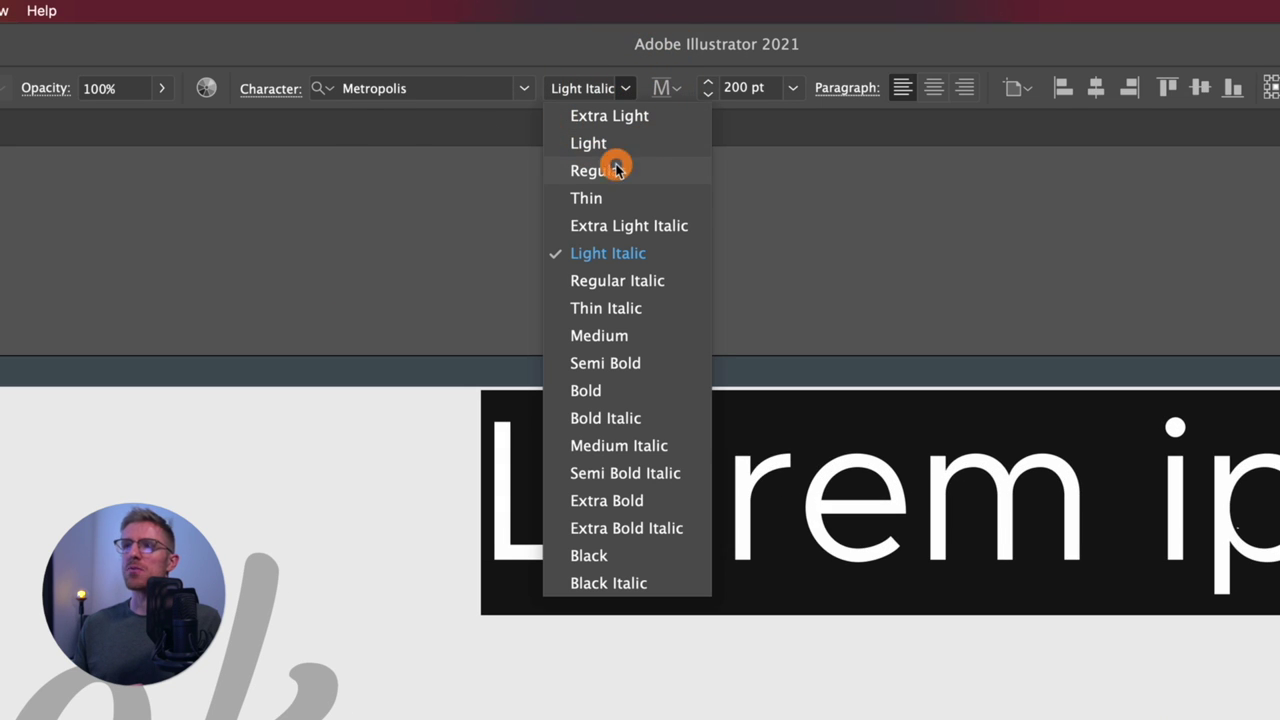
key(Escape)
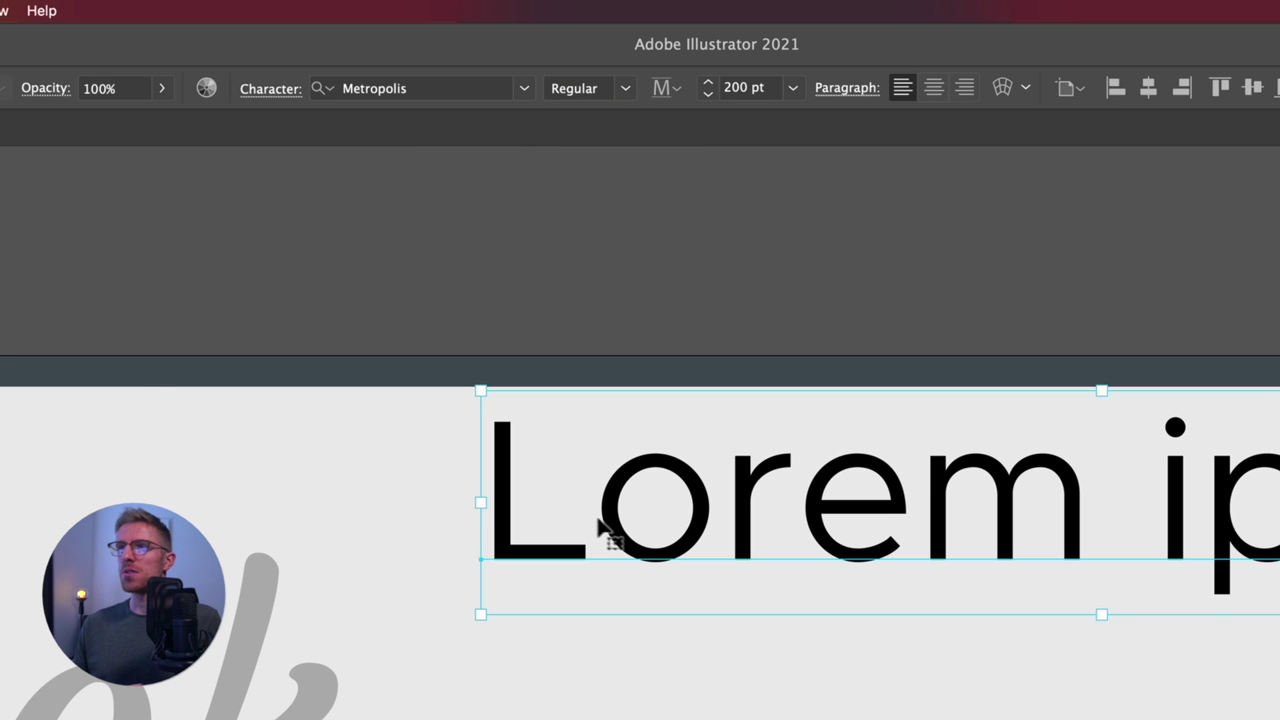
Step: Move the "Lorem ipsum" text slightly lower and closer to the "ok" lettering, and convert it to outlines
drag(620, 535, 465, 540)
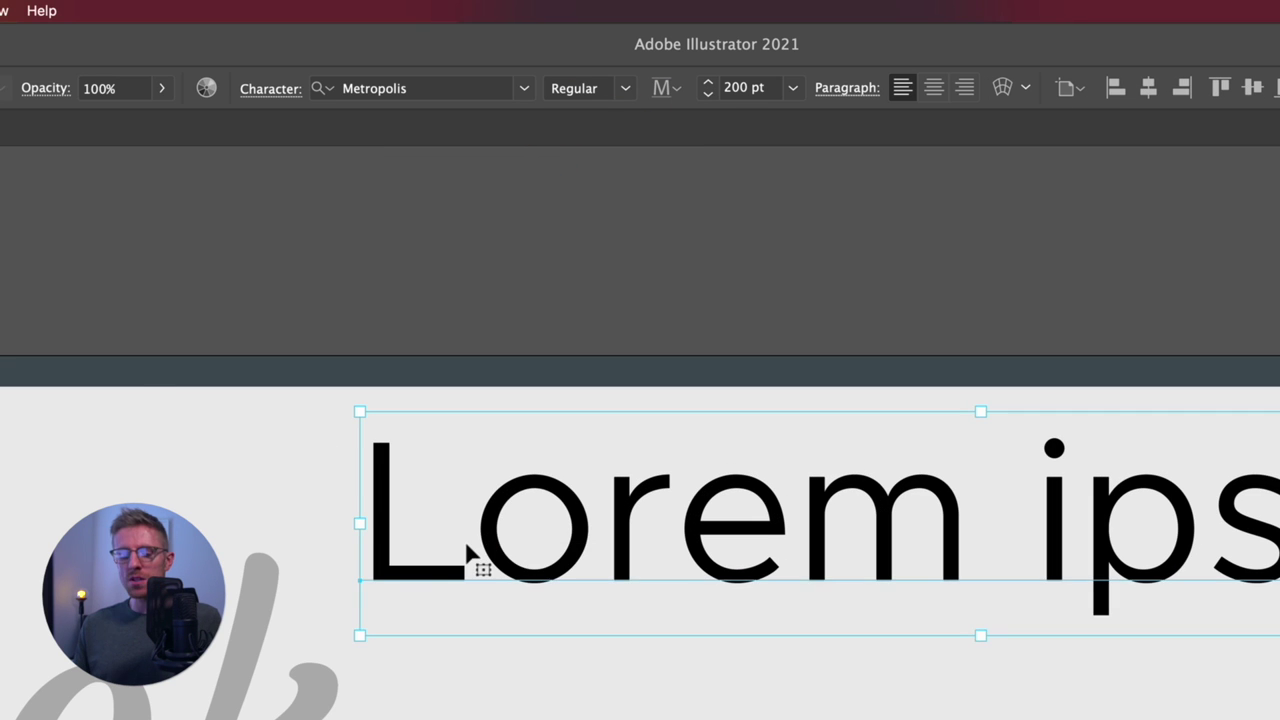
scroll(468, 548, right, 5)
right_click(465, 532)
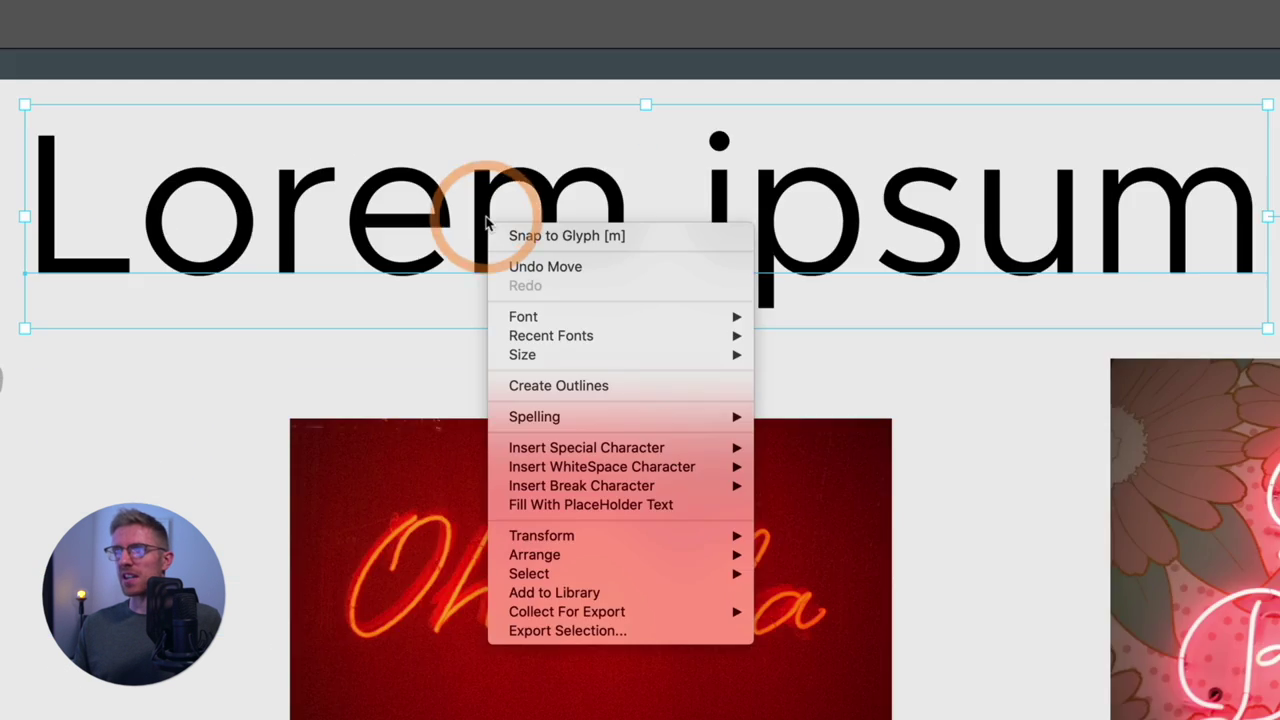
click(543, 692)
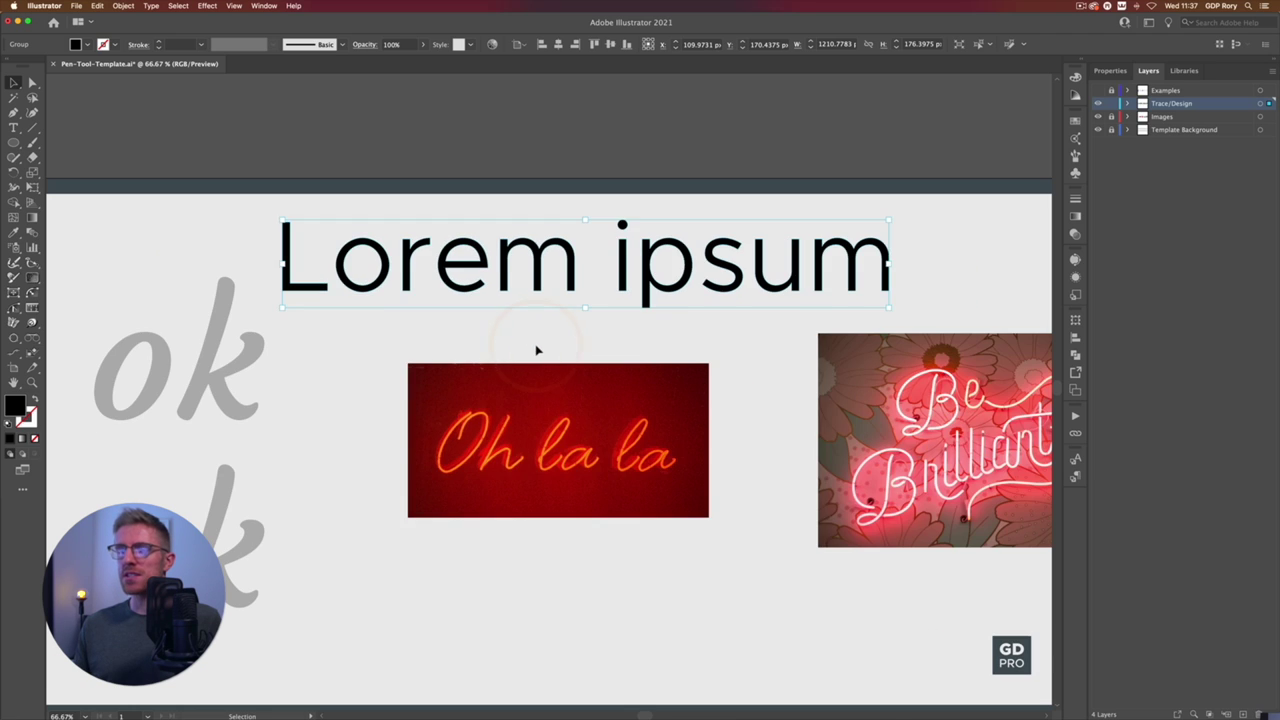
Step: Examine the anchor points across the outlined letters and the handles on the outer and inner curves of the "o" with Direct Selection
scroll(537, 349, up, 5)
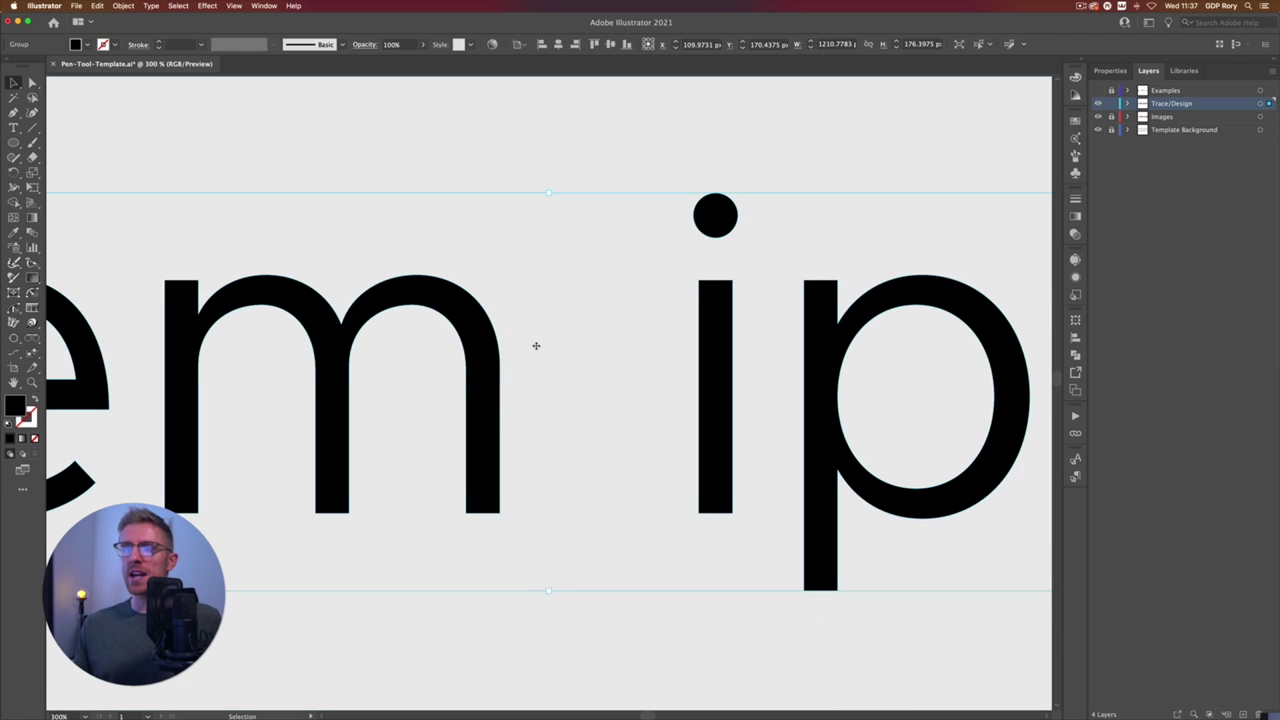
drag(233, 280, 608, 284)
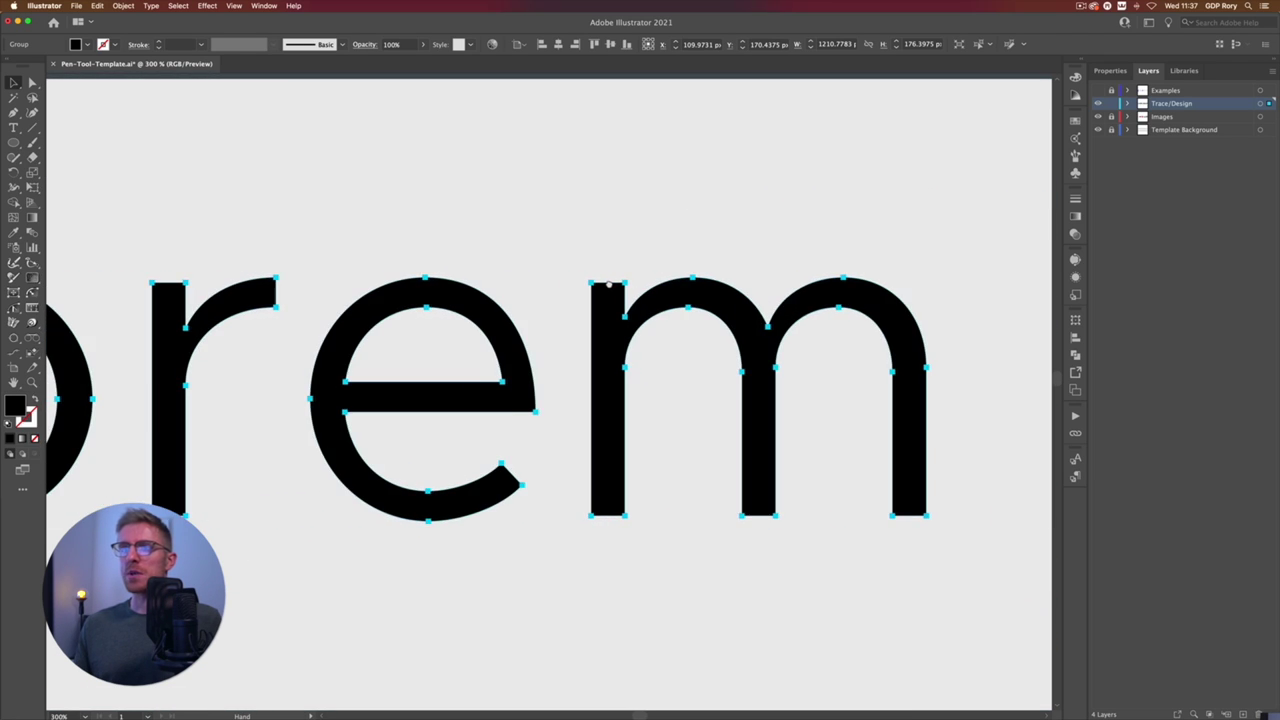
drag(160, 245, 646, 251)
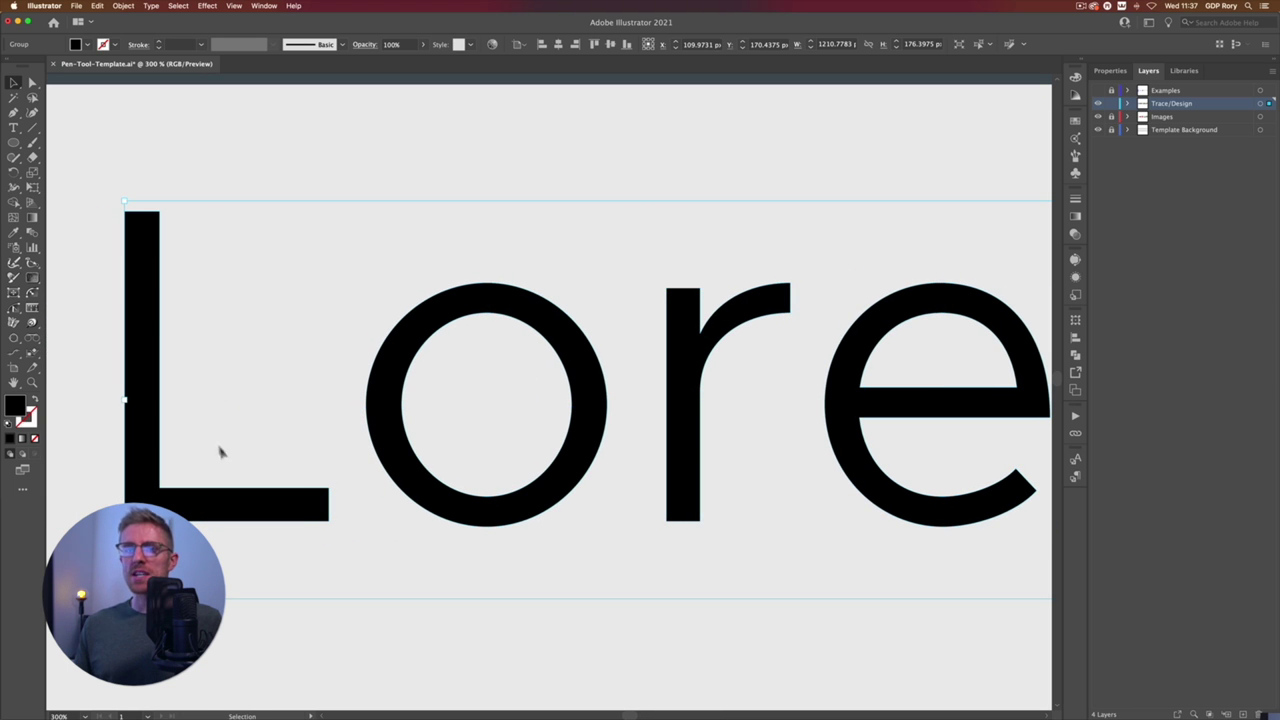
key(a)
key(space)
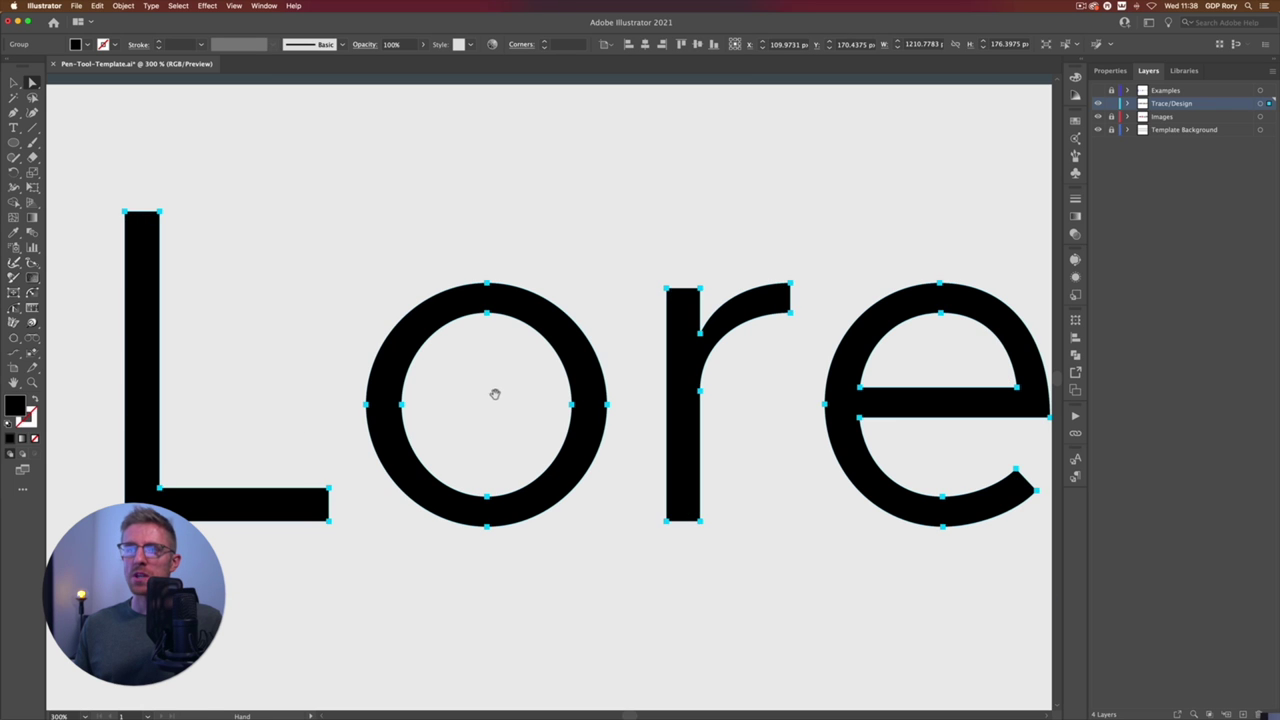
drag(511, 398, 337, 404)
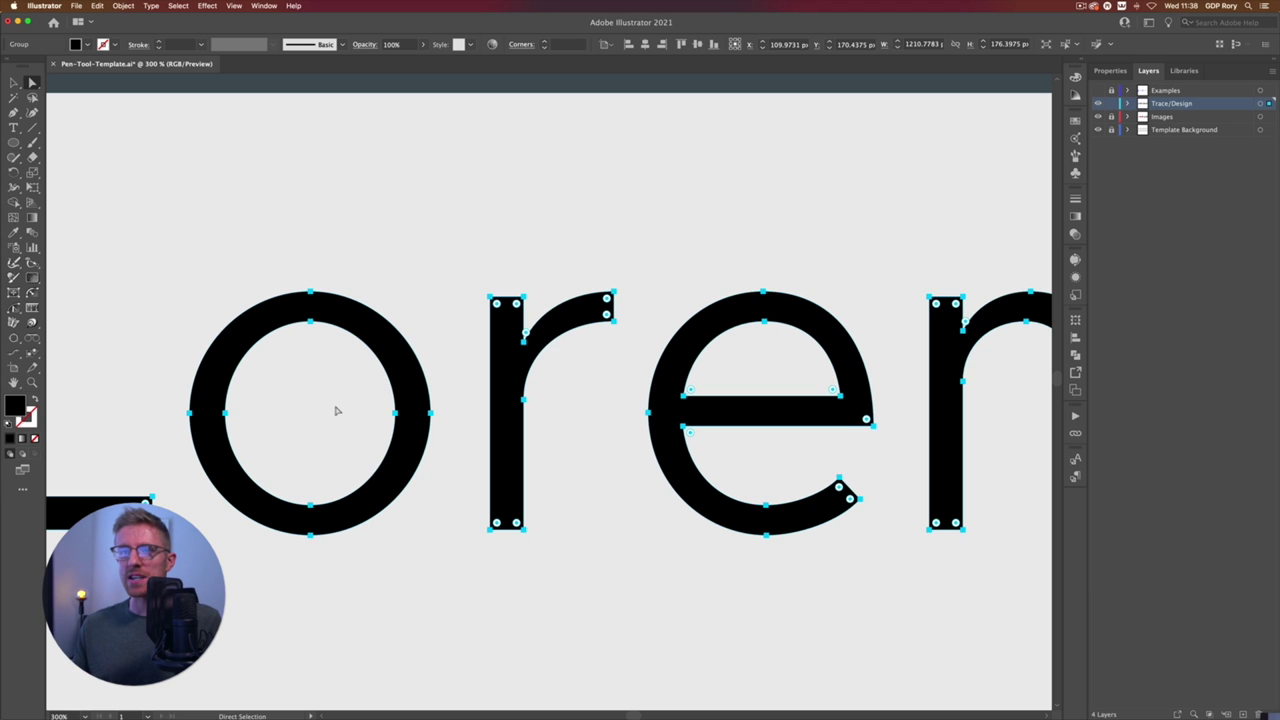
click(190, 412)
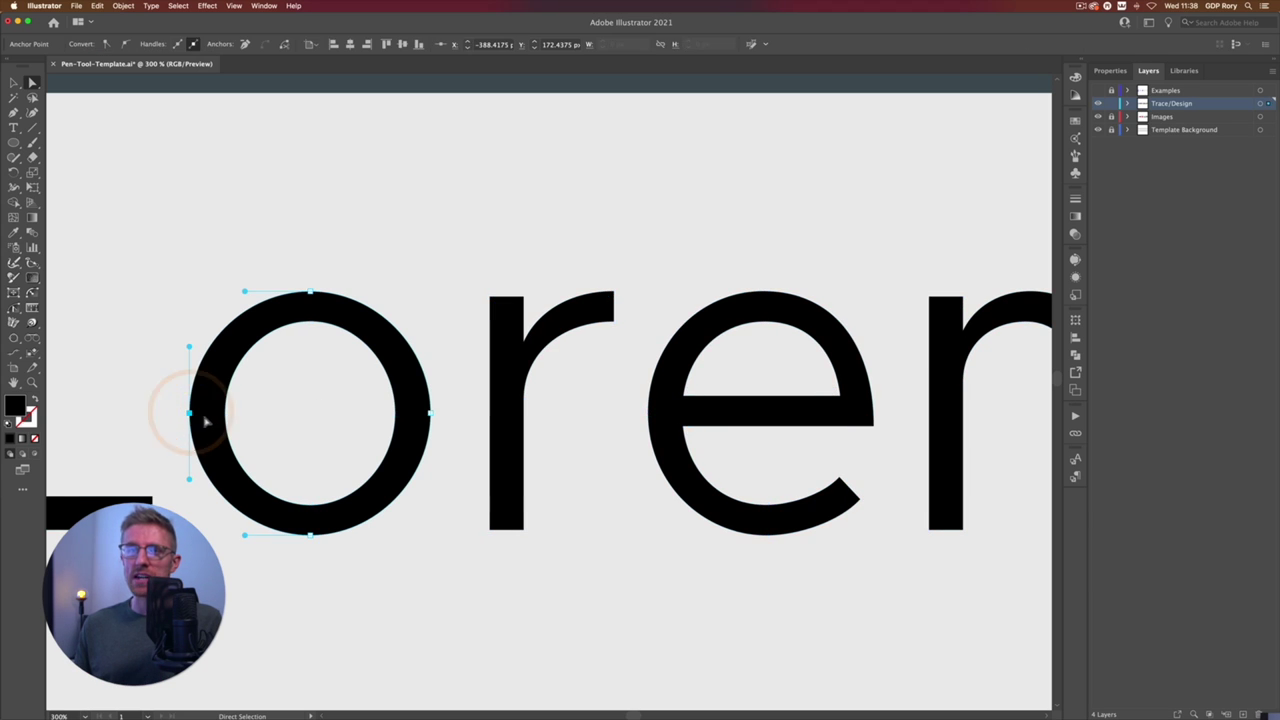
click(226, 413)
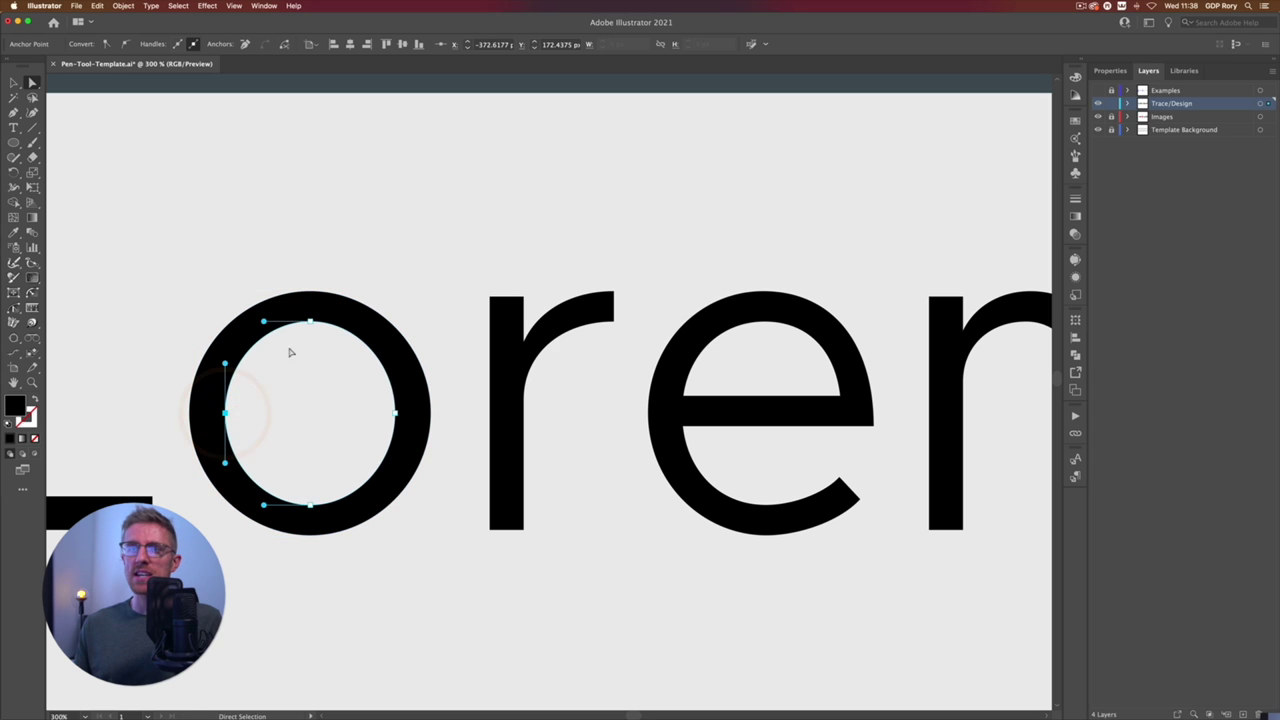
click(310, 321)
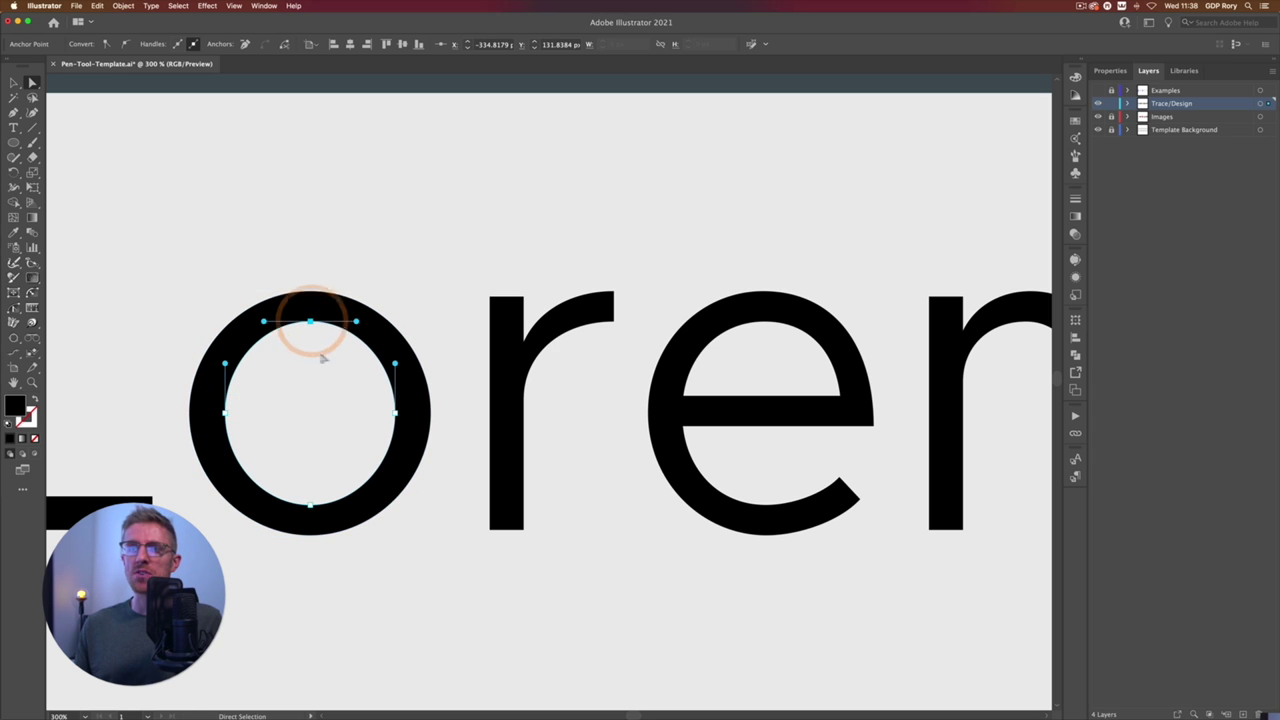
Step: Inspect the handles at the right-hand anchor points of the outlined "o", on its inner and outer curves
click(395, 414)
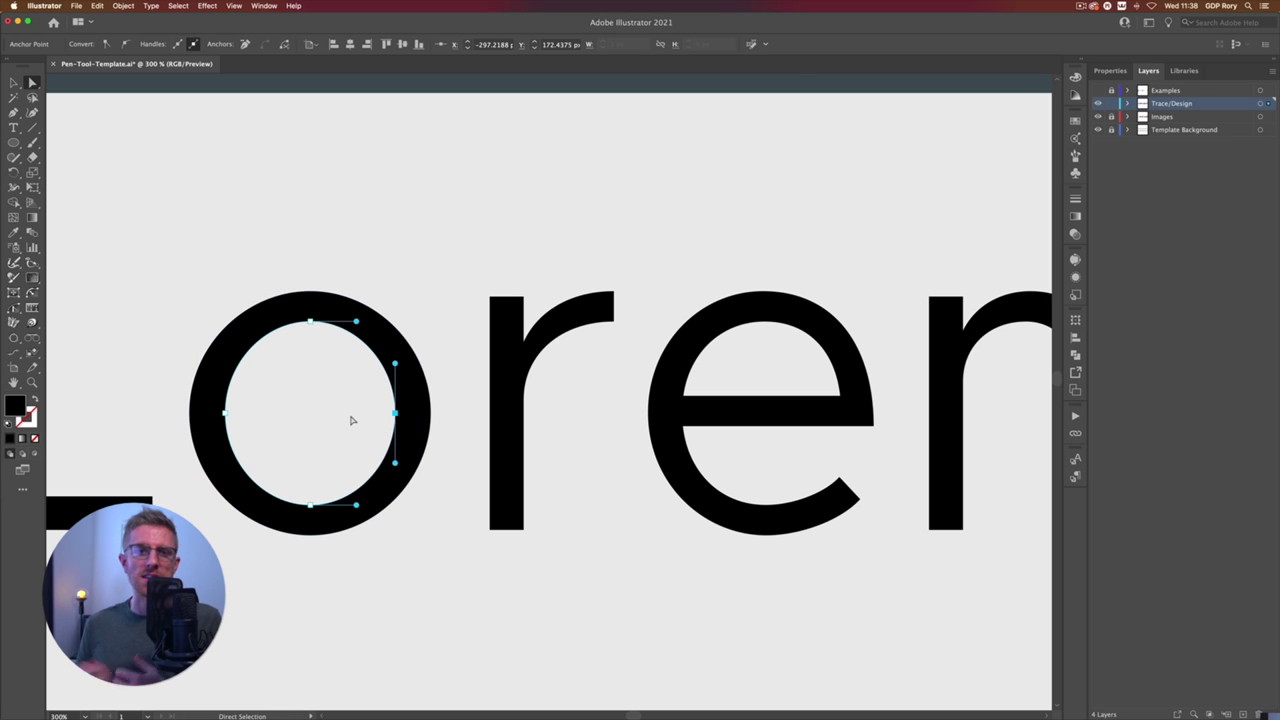
click(432, 413)
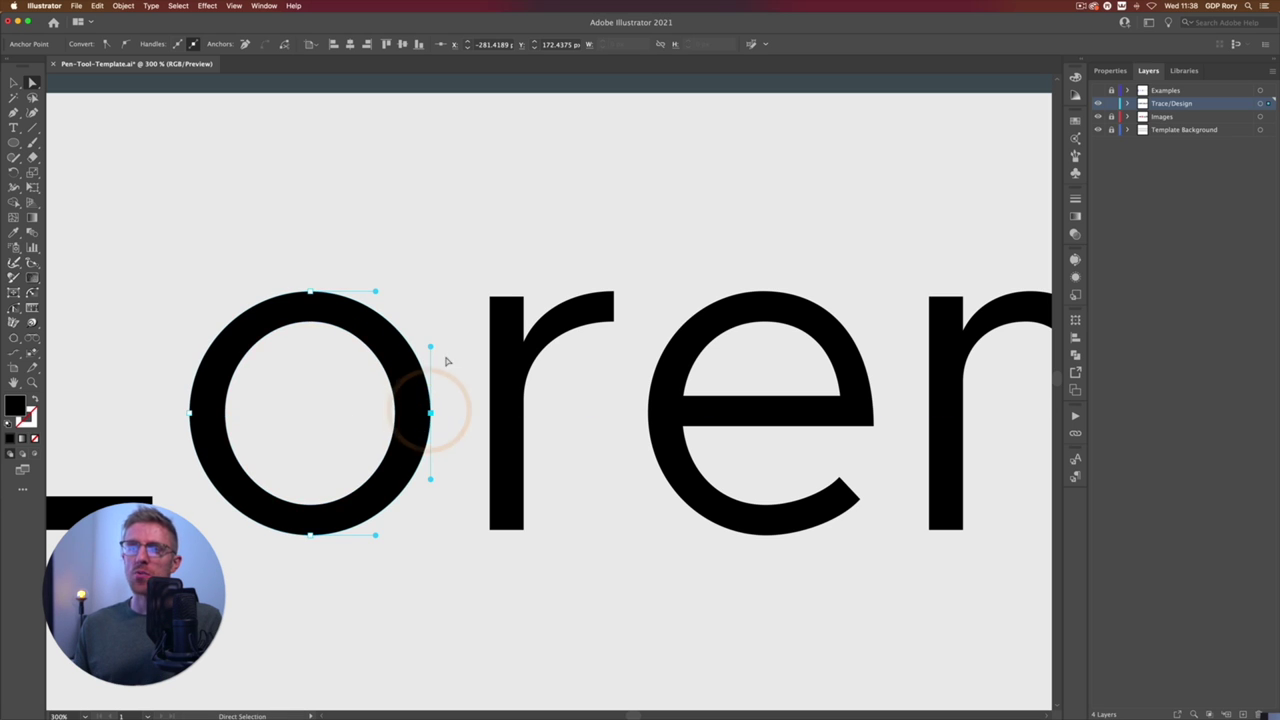
Step: Select the outlined "Lorem ipsum" lettering as a whole and delete it
click(14, 83)
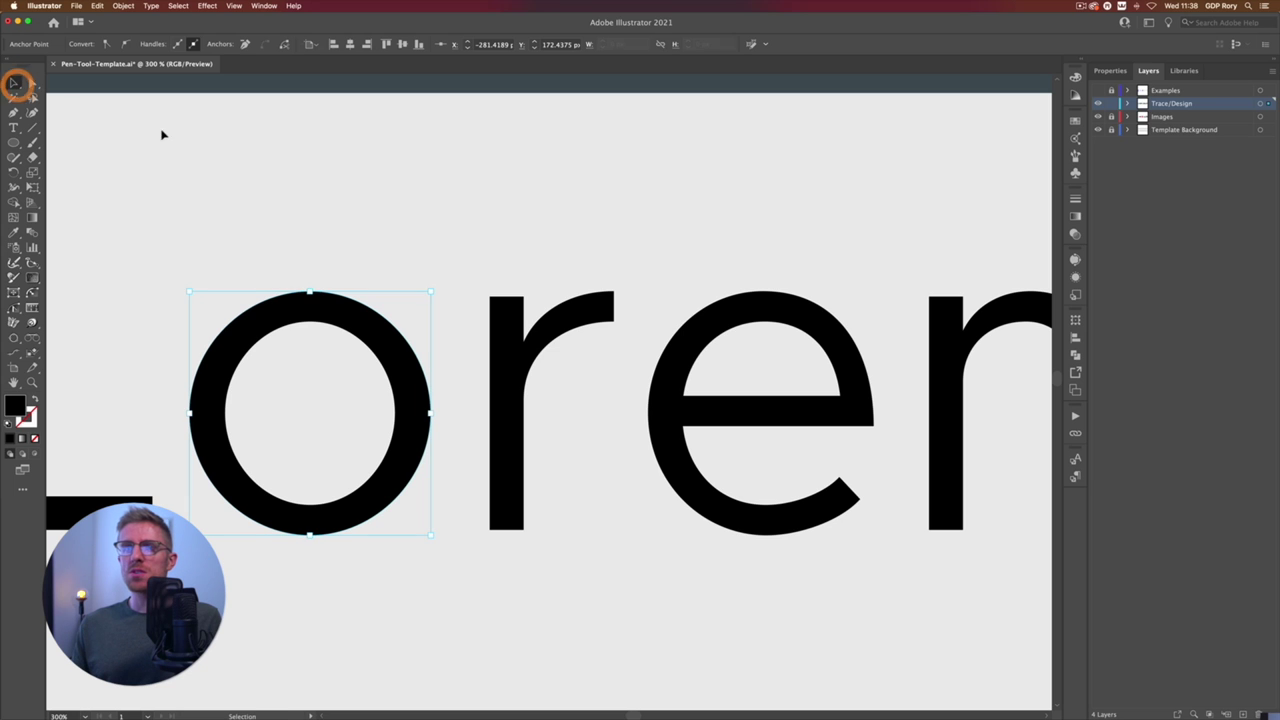
click(163, 129)
click(309, 294)
click(308, 280)
Step: Draw a closed four-point, straight-sided Pen path through the outermost points of the upper "o", and delete it
key(super+minus)
key(super+minus)
key(super+minus)
key(super+minus)
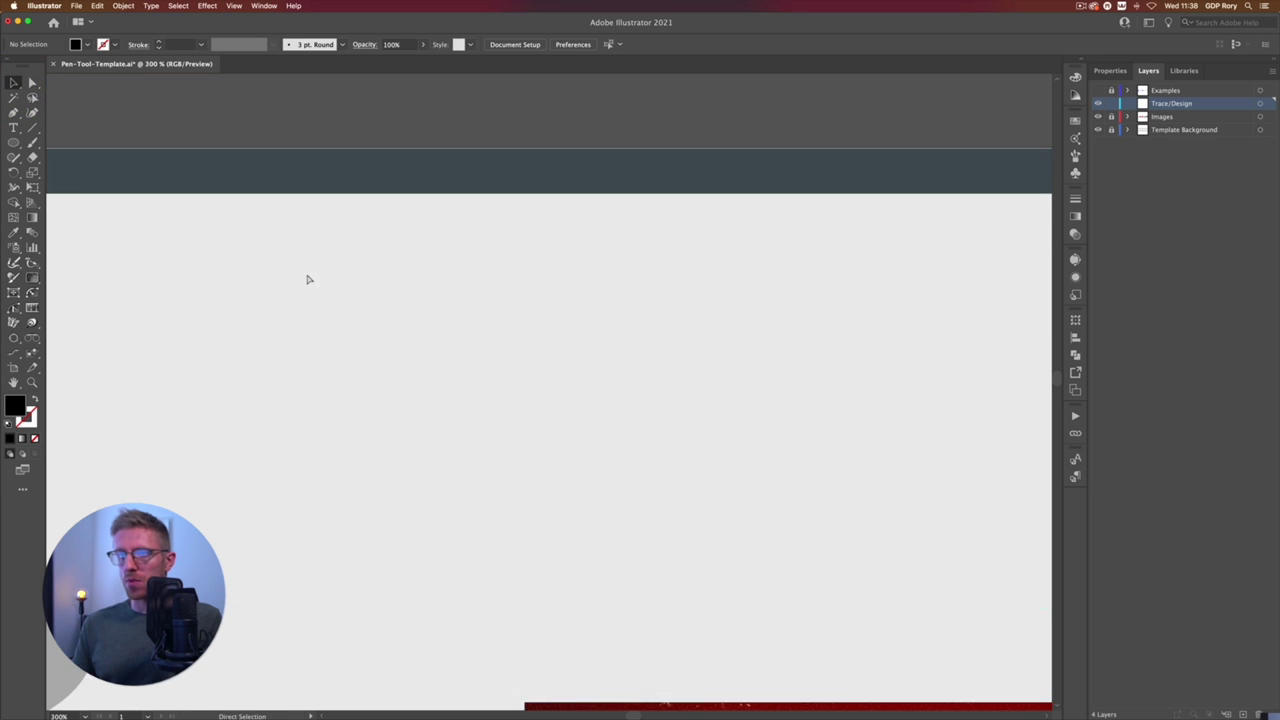
scroll(306, 279, down, 4)
scroll(306, 279, left, 3)
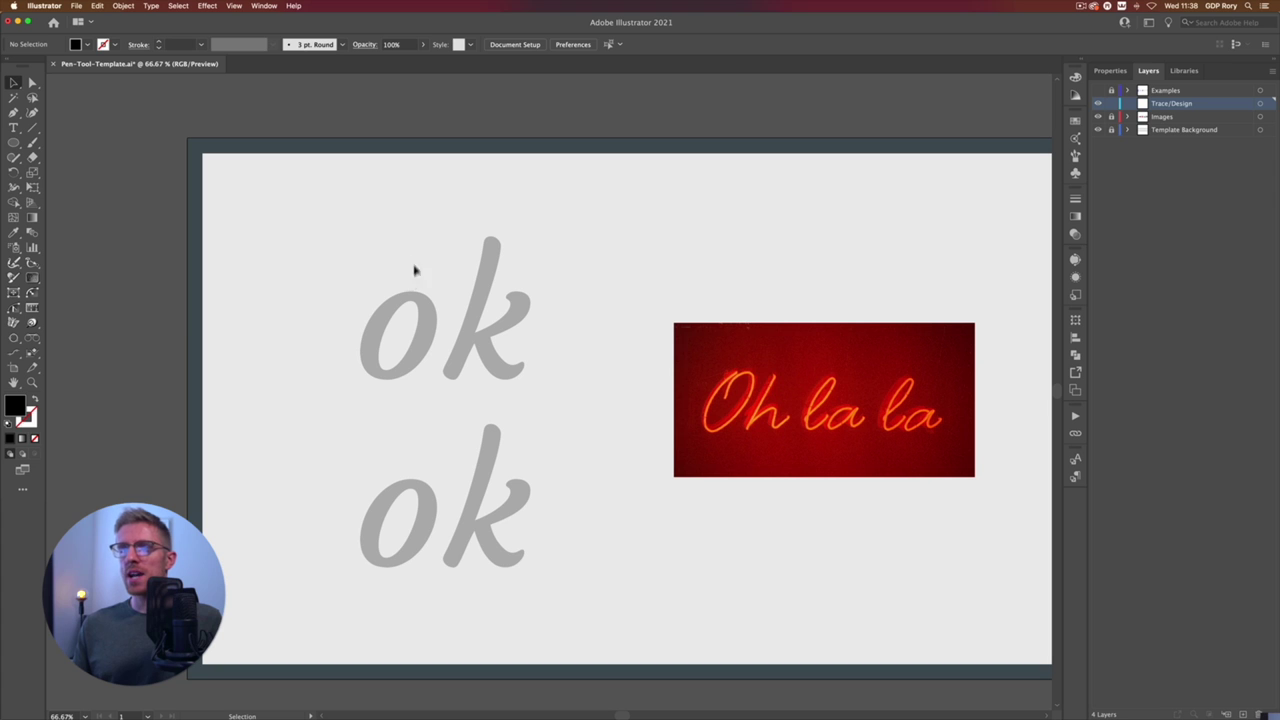
key(super+plus)
key(super+plus)
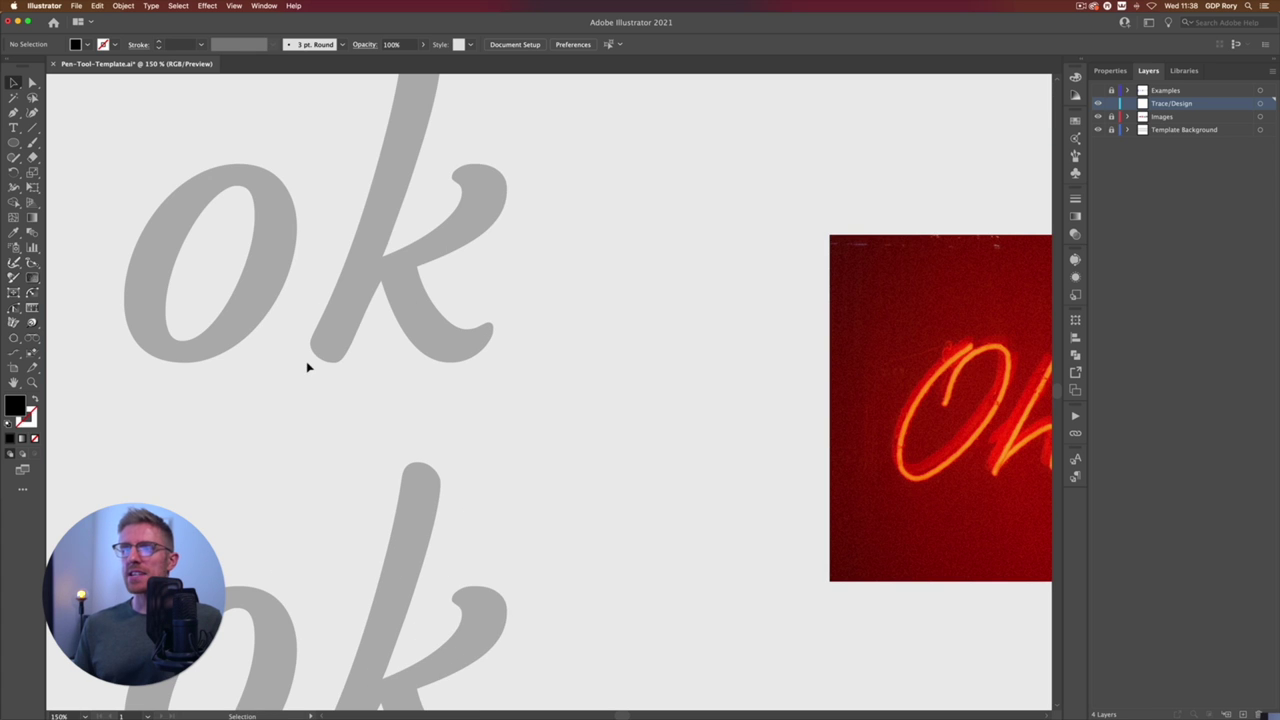
key(super+plus)
drag(307, 360, 430, 487)
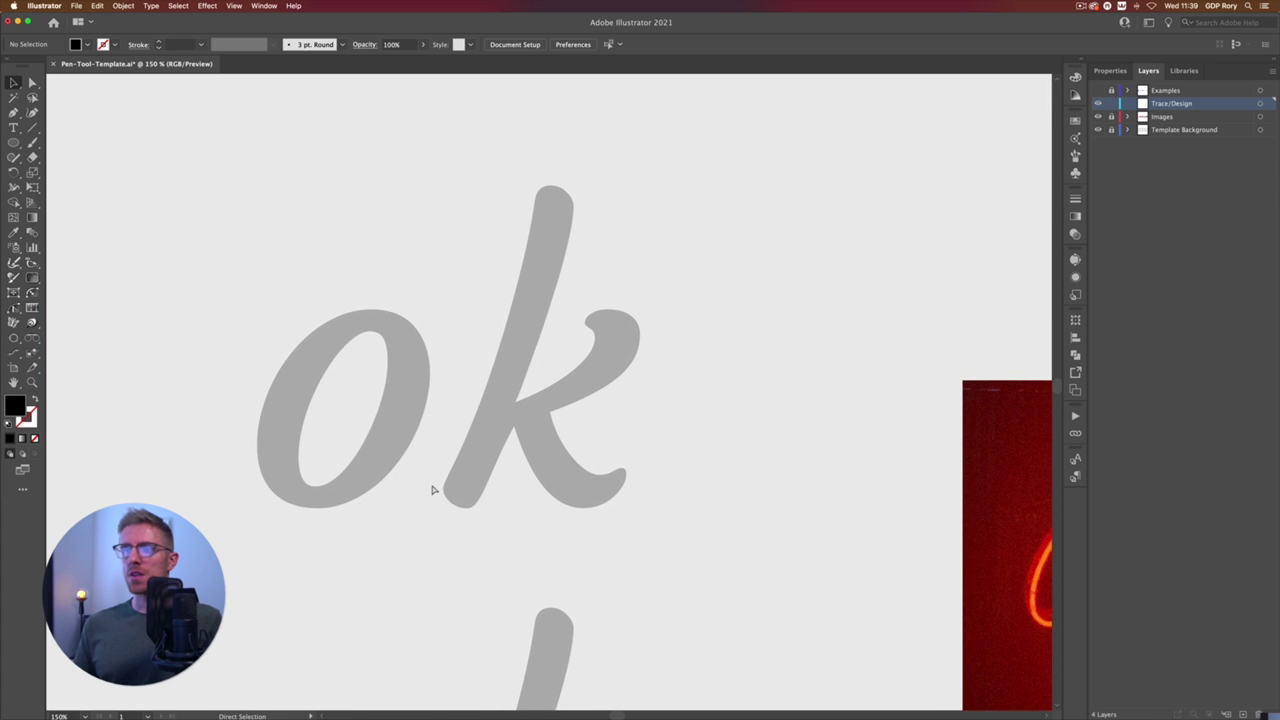
scroll(349, 486, up, 2)
scroll(349, 486, left, 3)
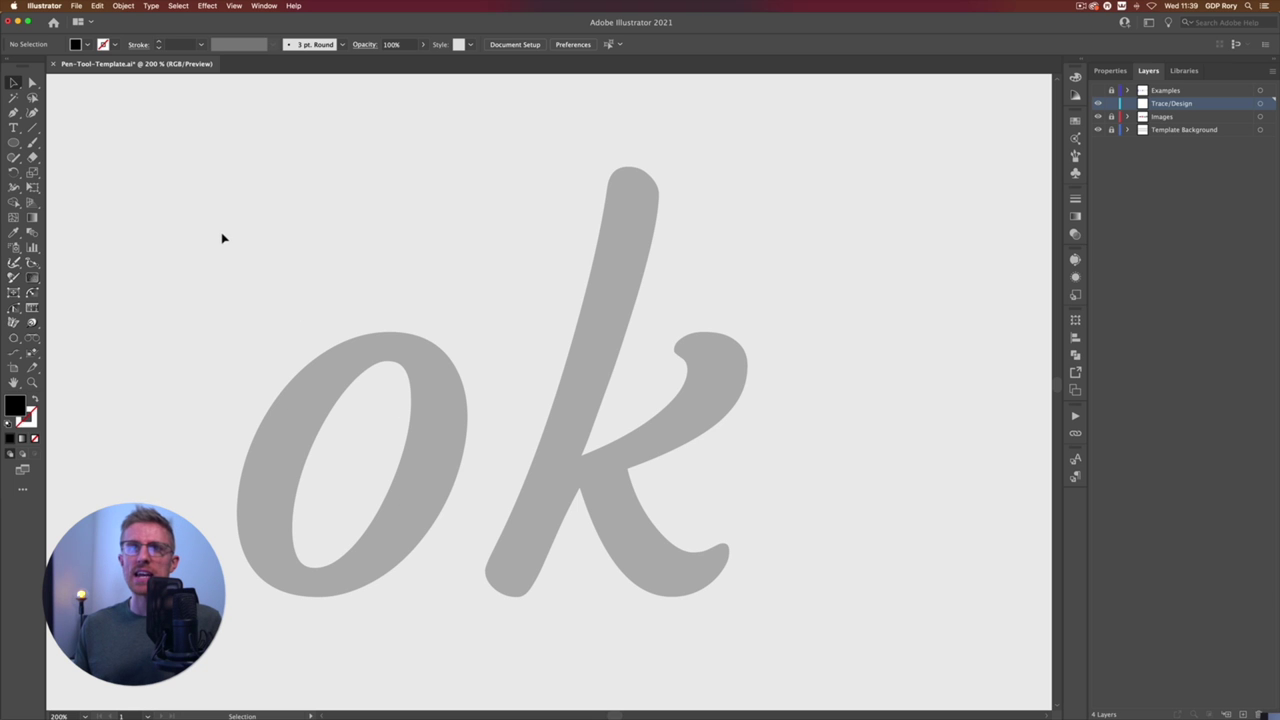
key(p)
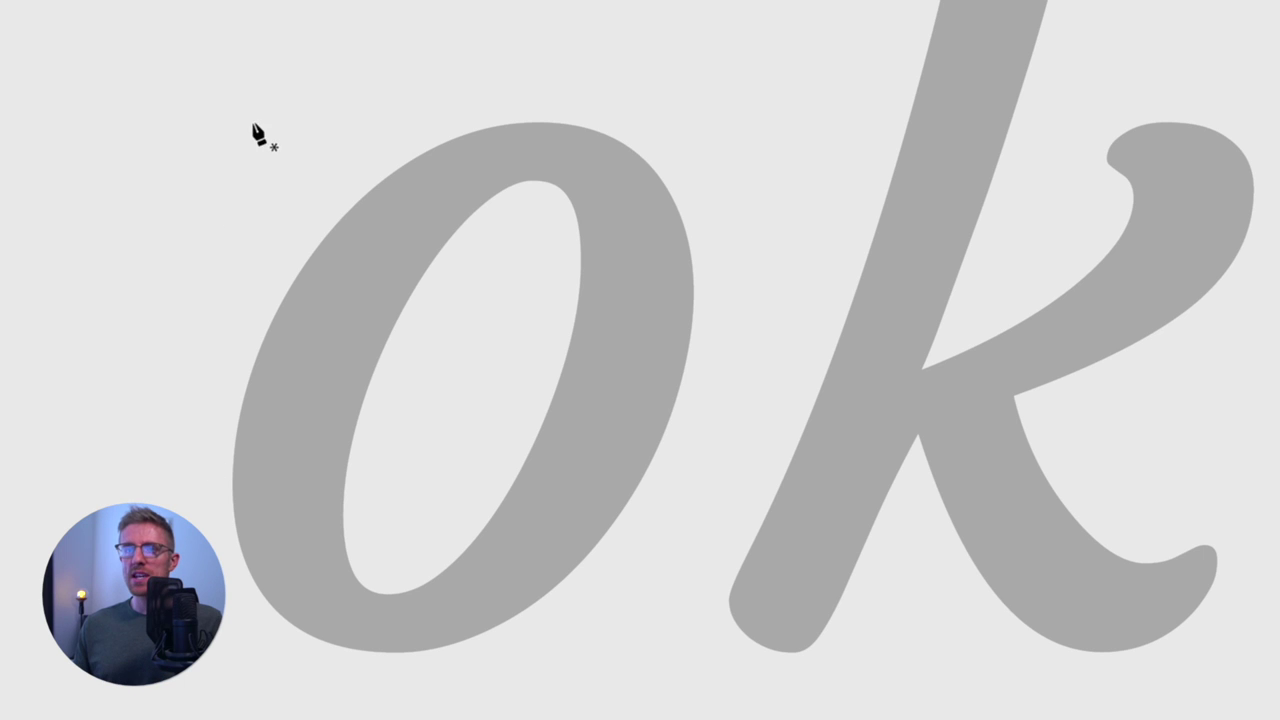
click(232, 482)
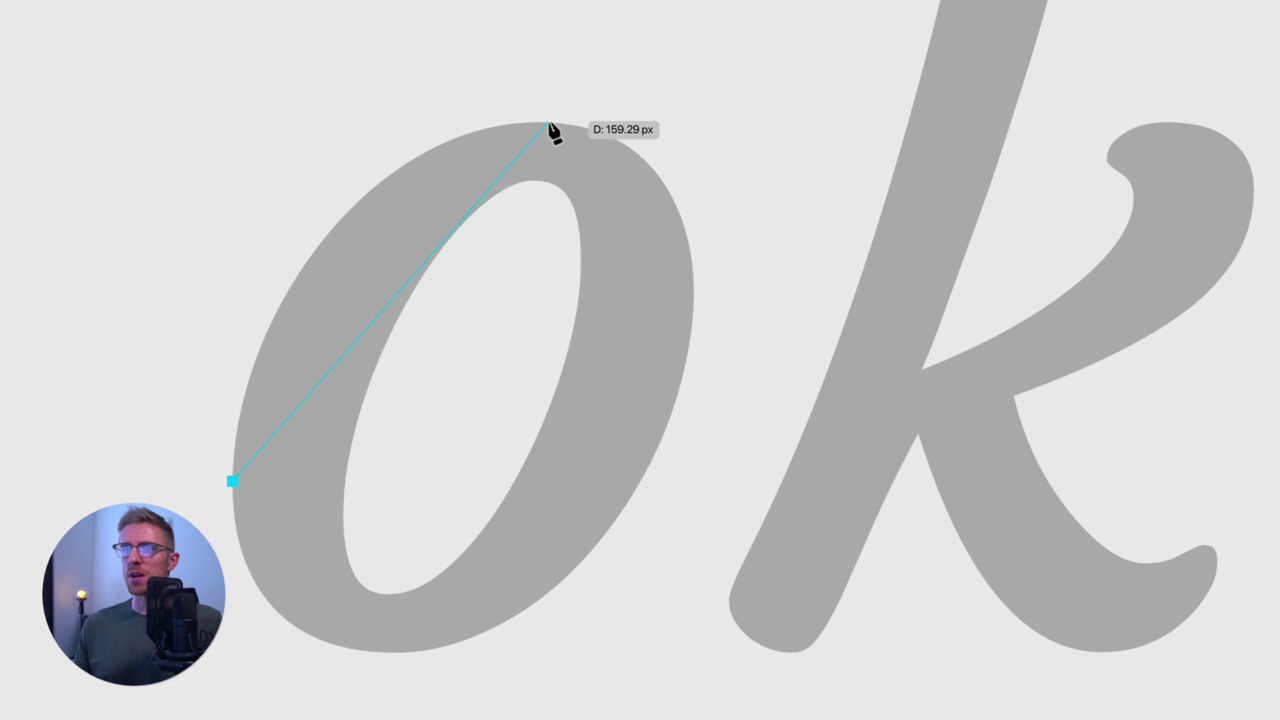
click(548, 121)
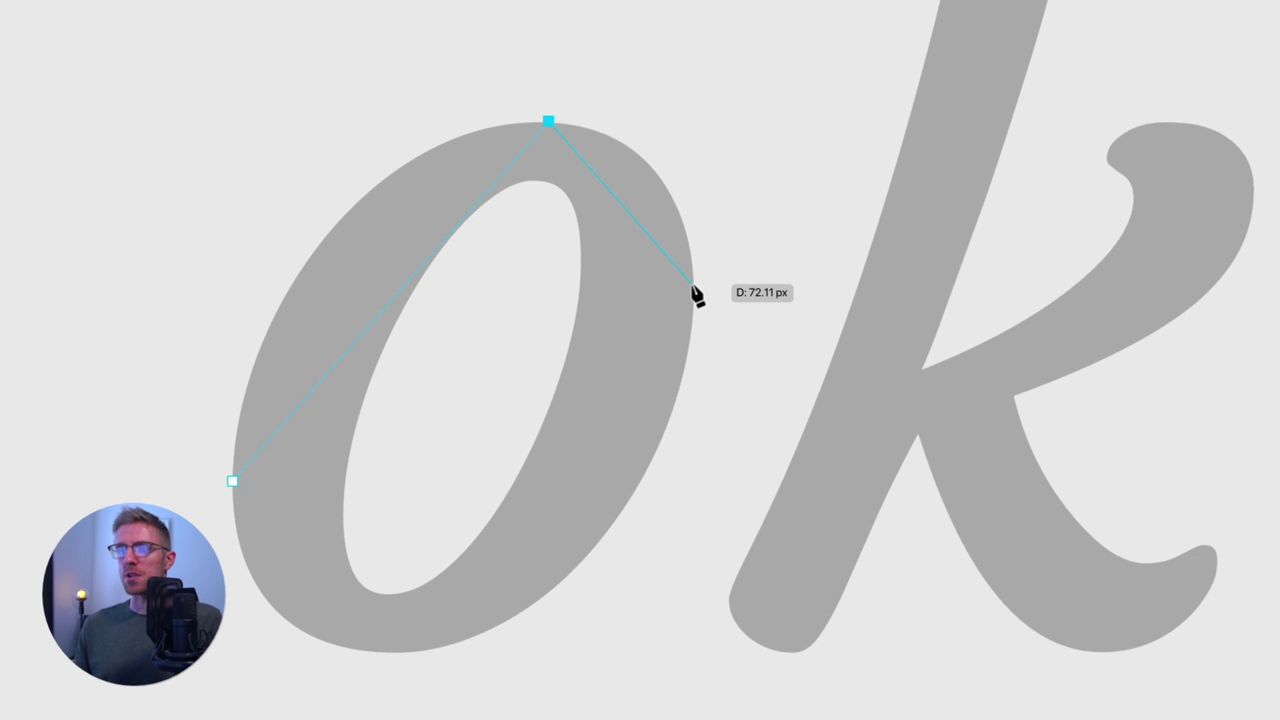
click(692, 285)
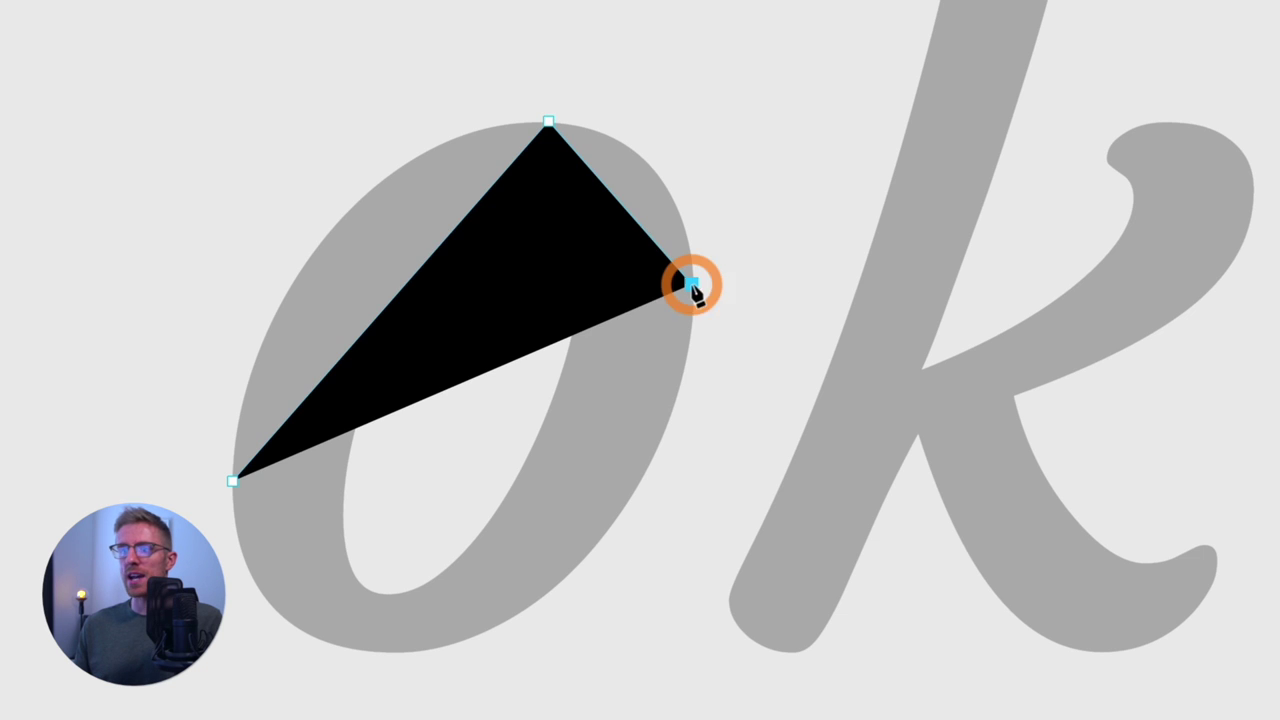
click(387, 651)
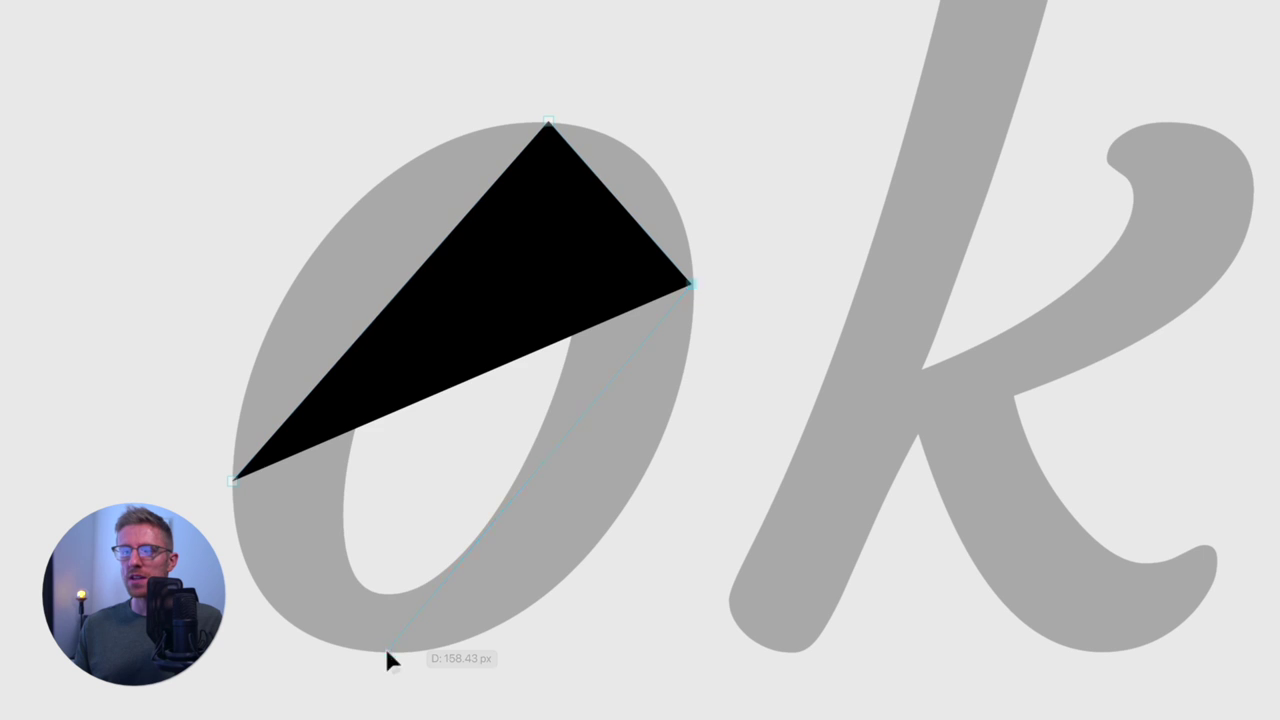
click(232, 482)
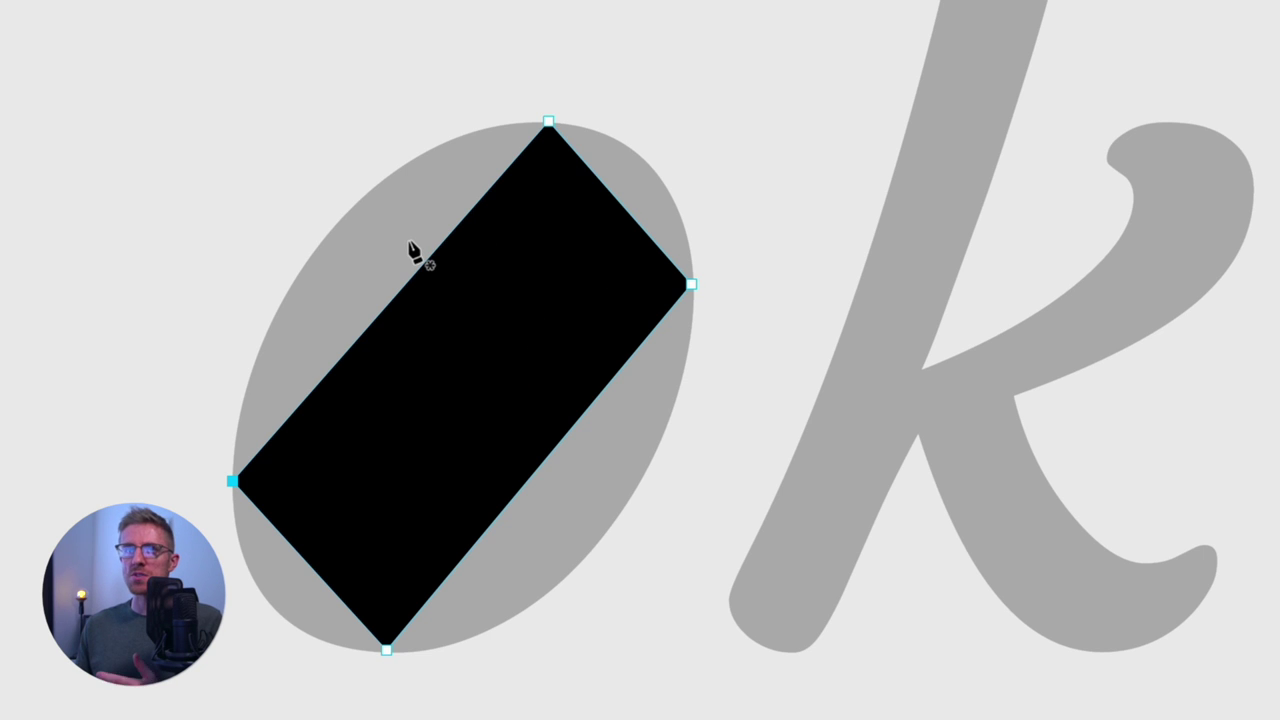
key(Delete)
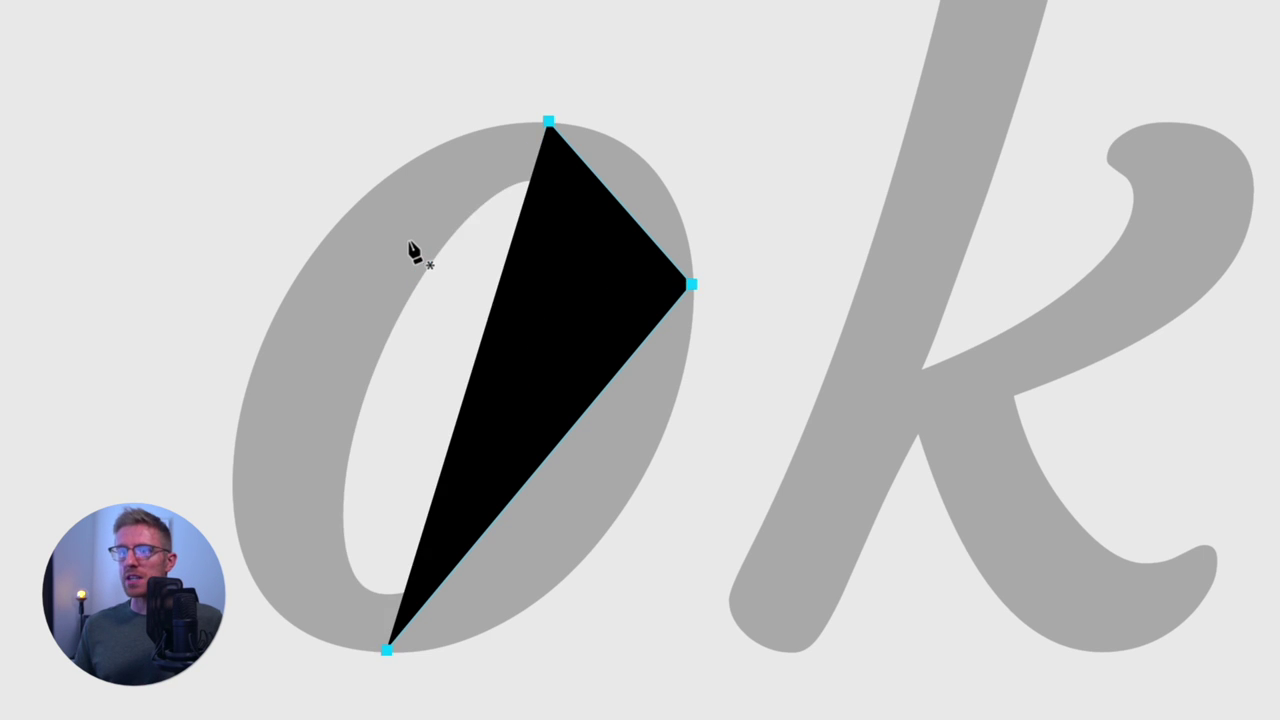
key(Delete)
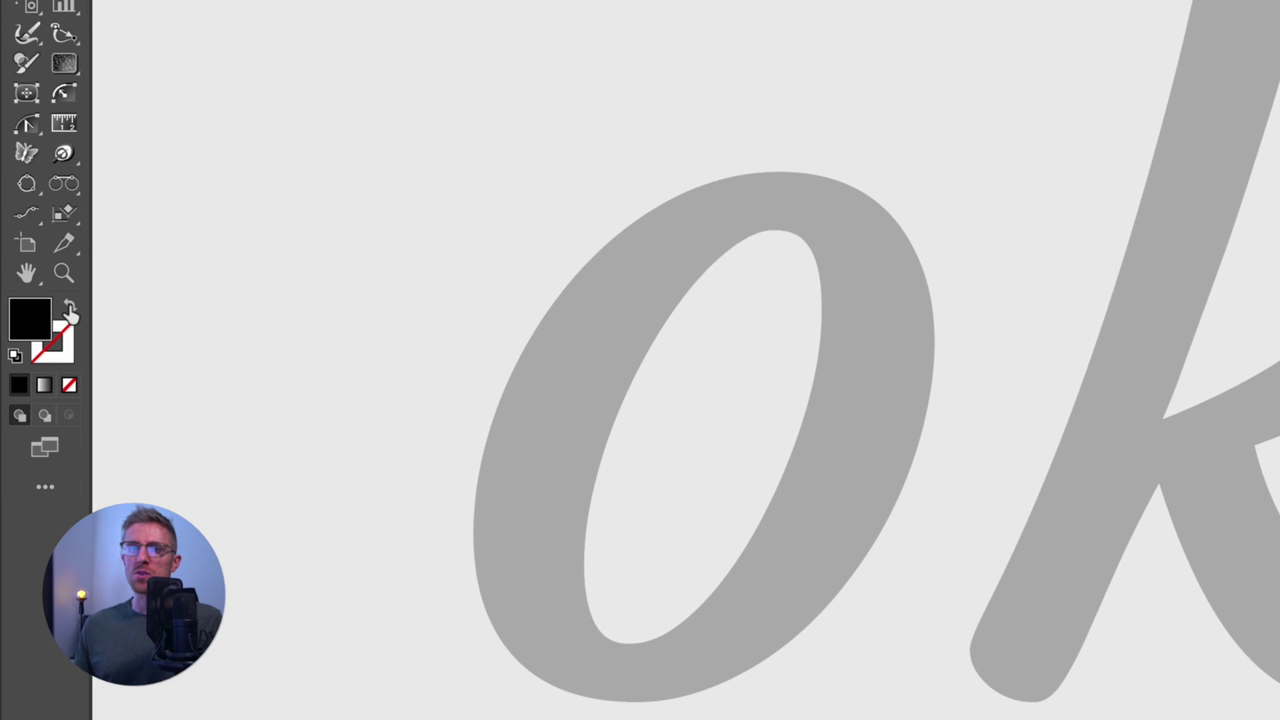
Step: Swap the fill and stroke to get a black stroke without fill, and place a Pen anchor with vertical handles on the "o"'s left extreme
click(70, 312)
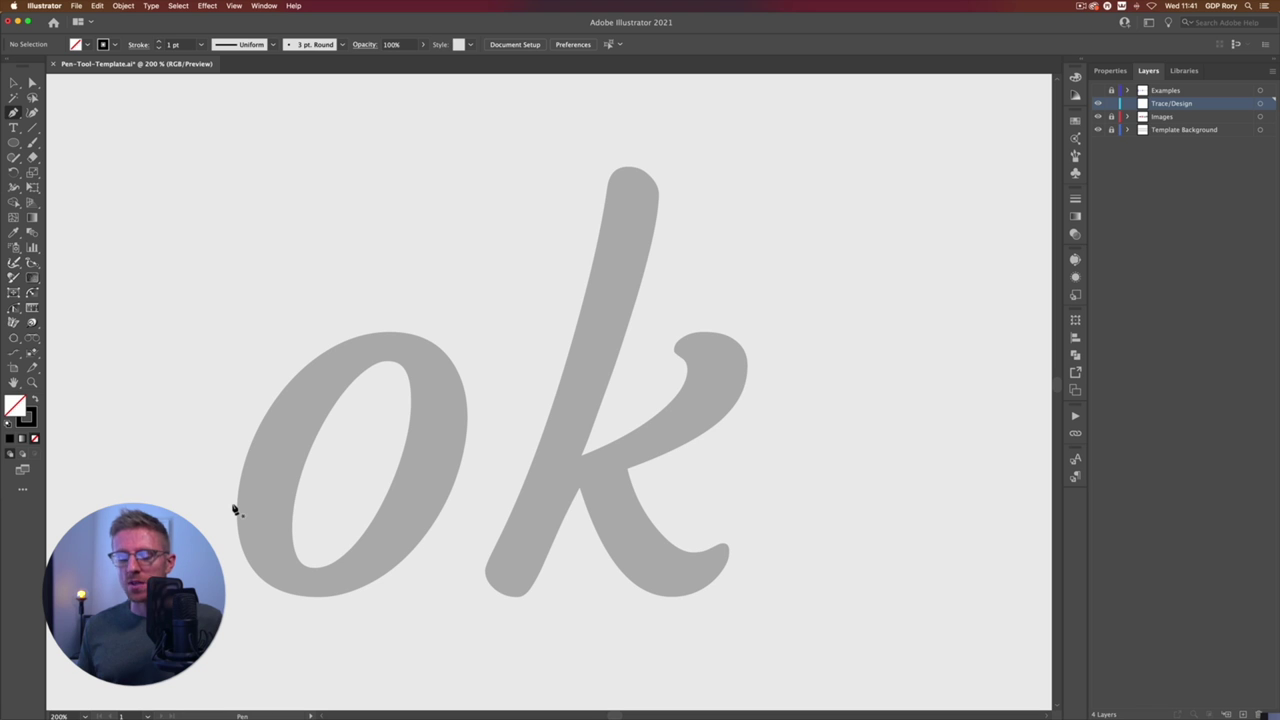
key(super+equal)
key(super+equal)
key(super+equal)
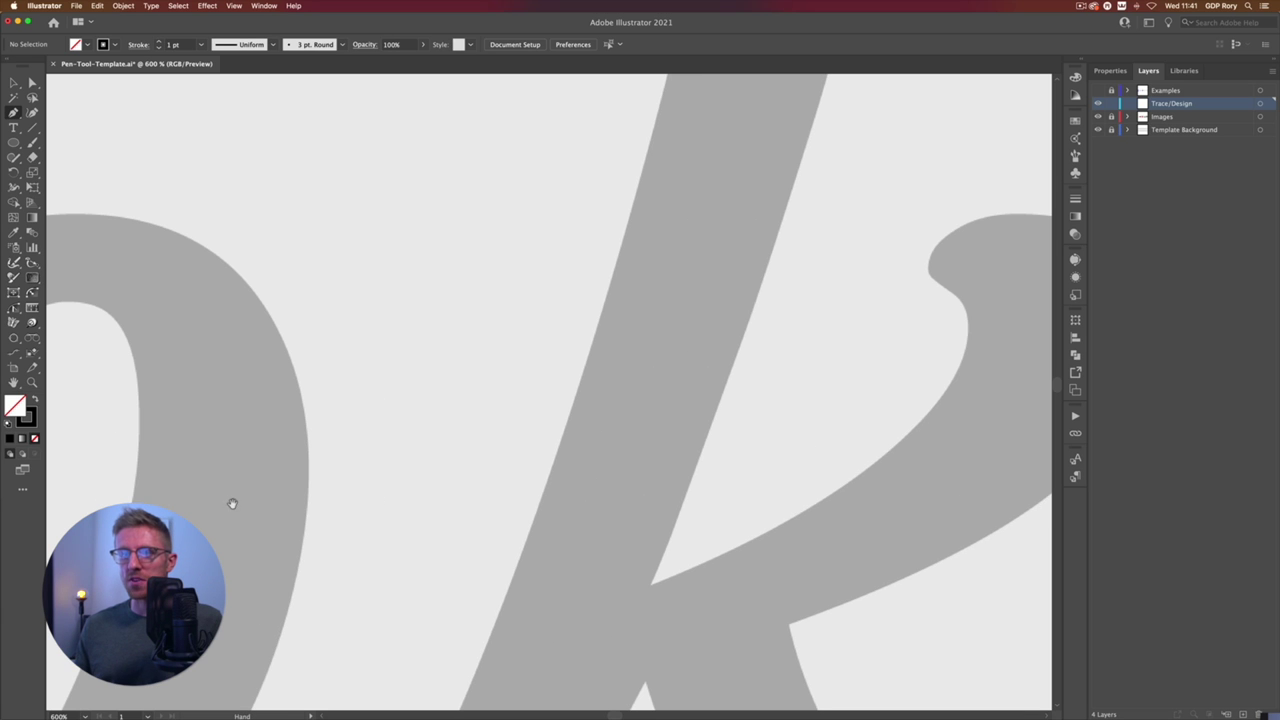
drag(205, 535, 858, 307)
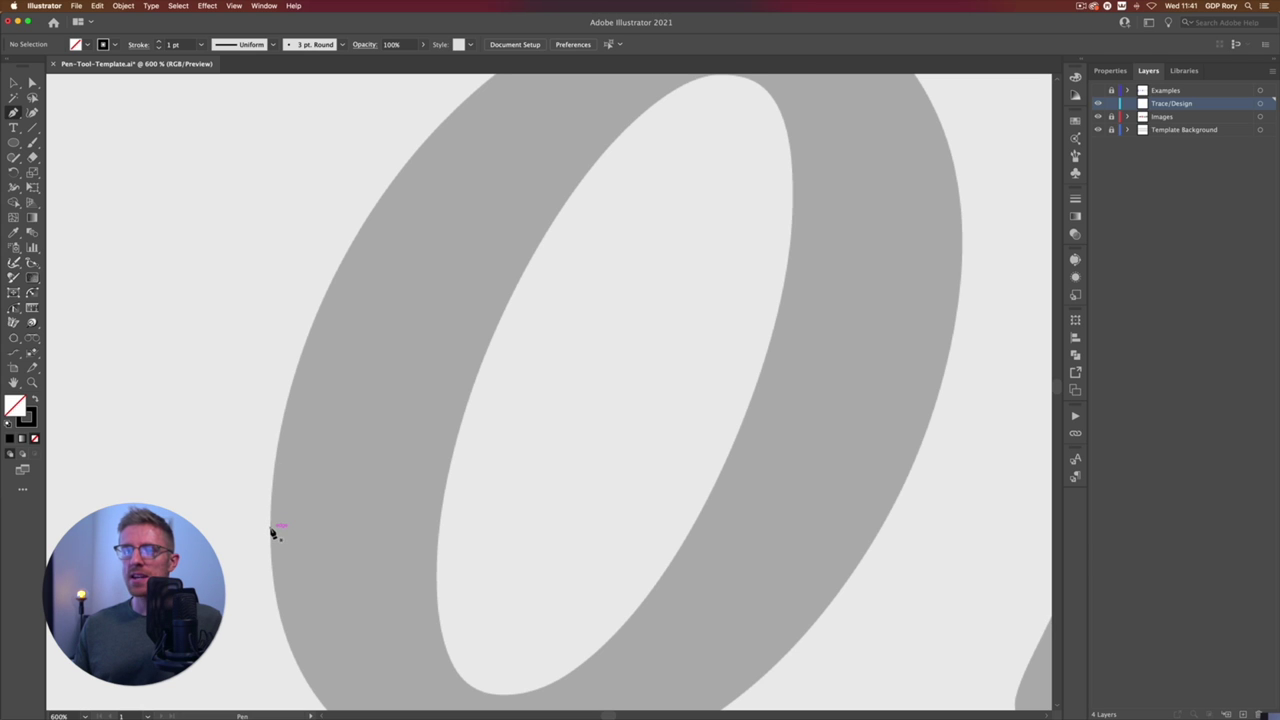
drag(270, 509, 274, 270)
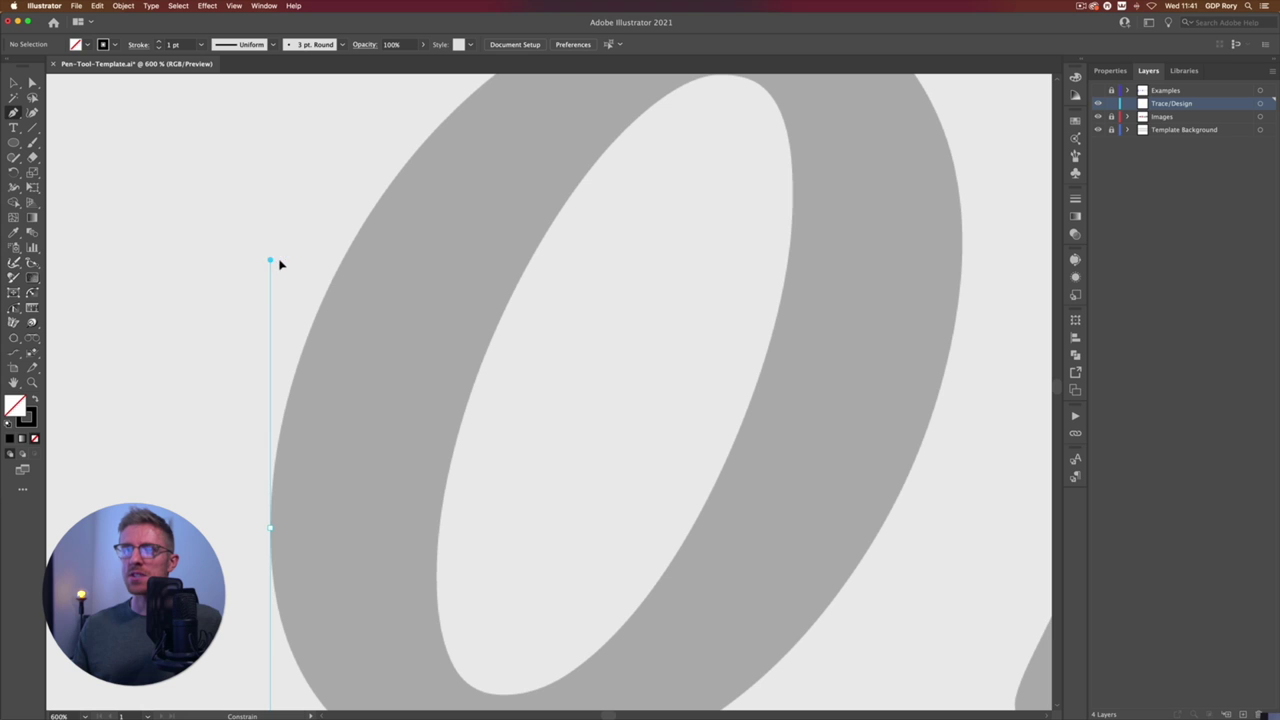
drag(285, 266, 467, 502)
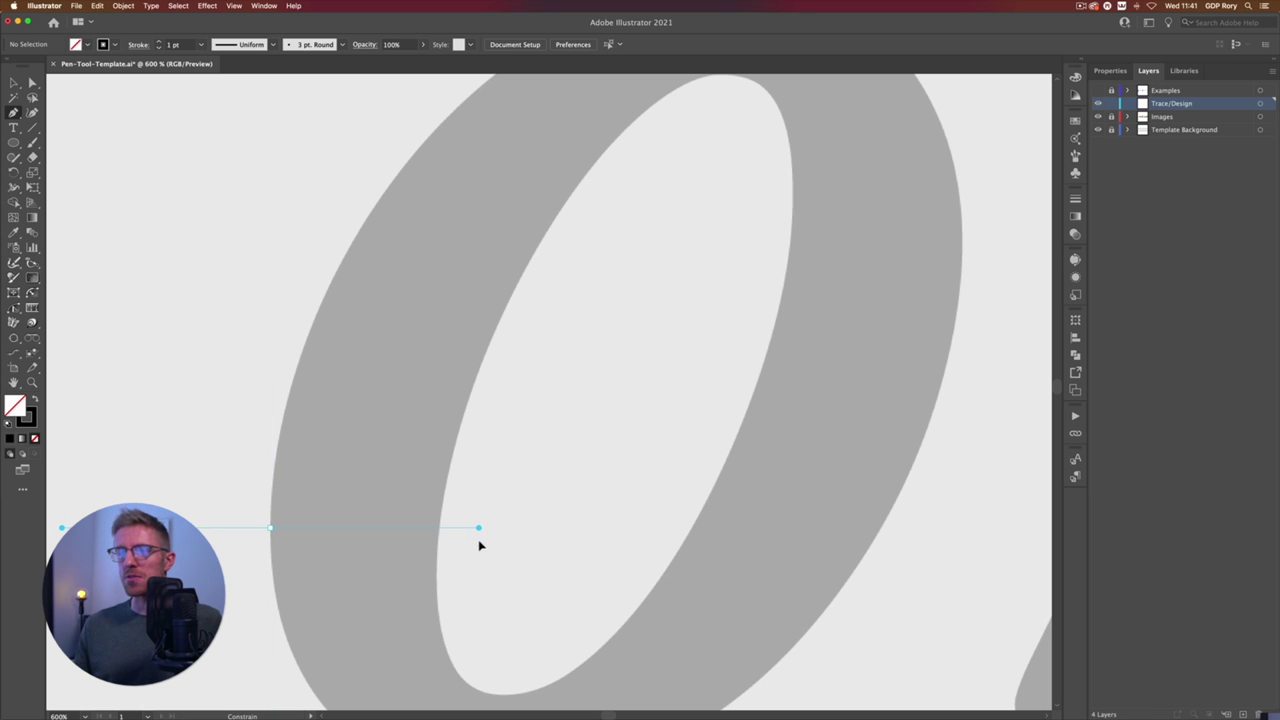
mouse_move(479, 545)
mouse_down()
mouse_move(463, 637)
mouse_move(486, 543)
mouse_up()
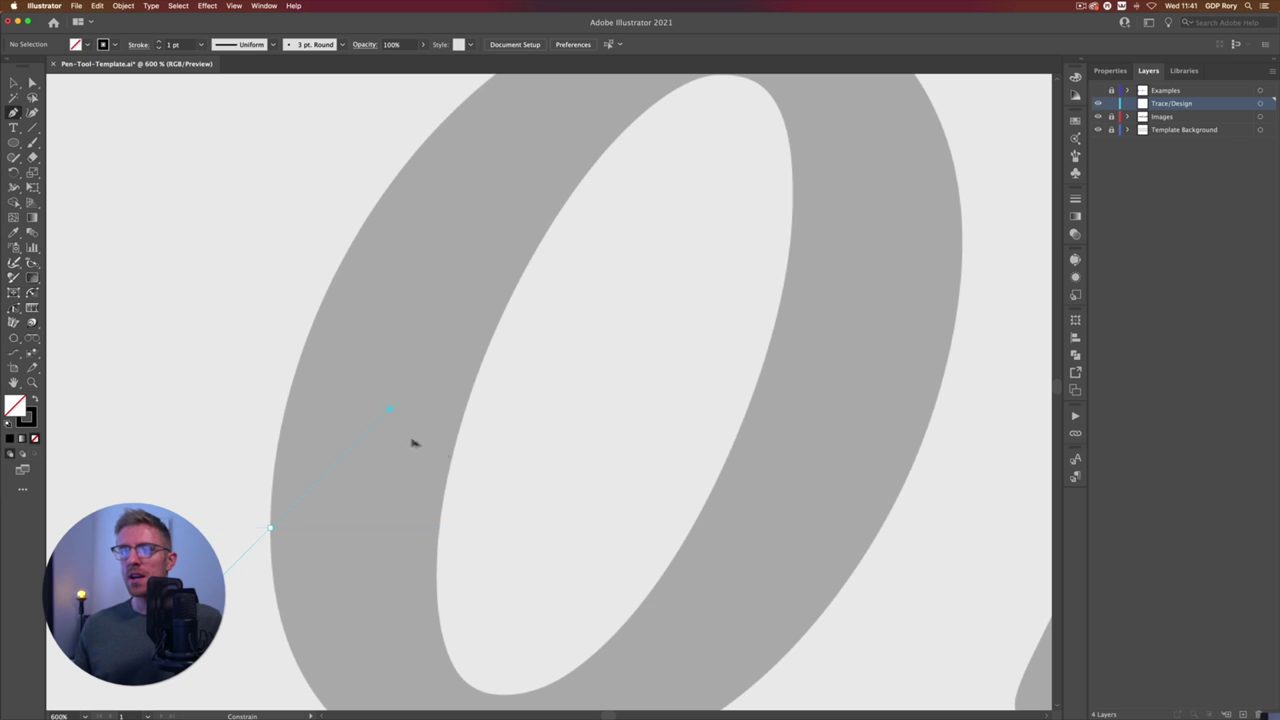
drag(366, 426, 270, 352)
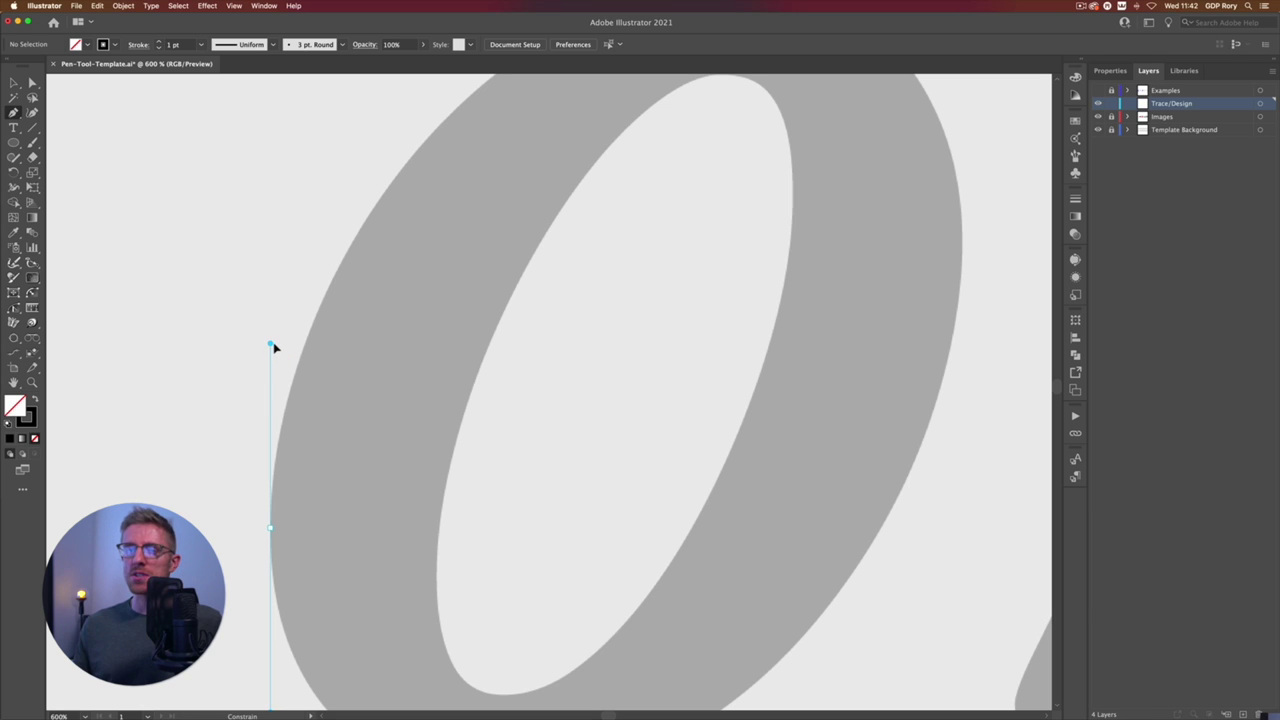
drag(275, 347, 272, 345)
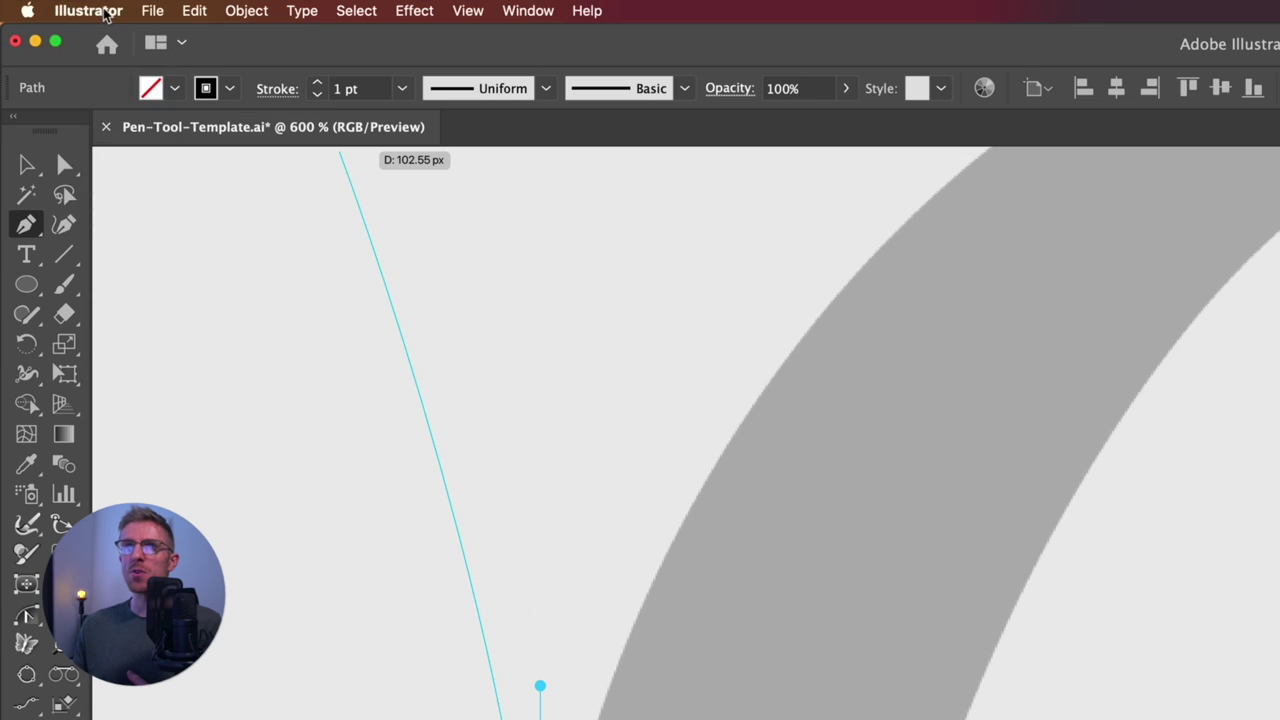
Step: Set the display size of anchor points, handles and bounding boxes to Default in the Selection & Anchor Display preferences
click(105, 14)
mouse_move(138, 94)
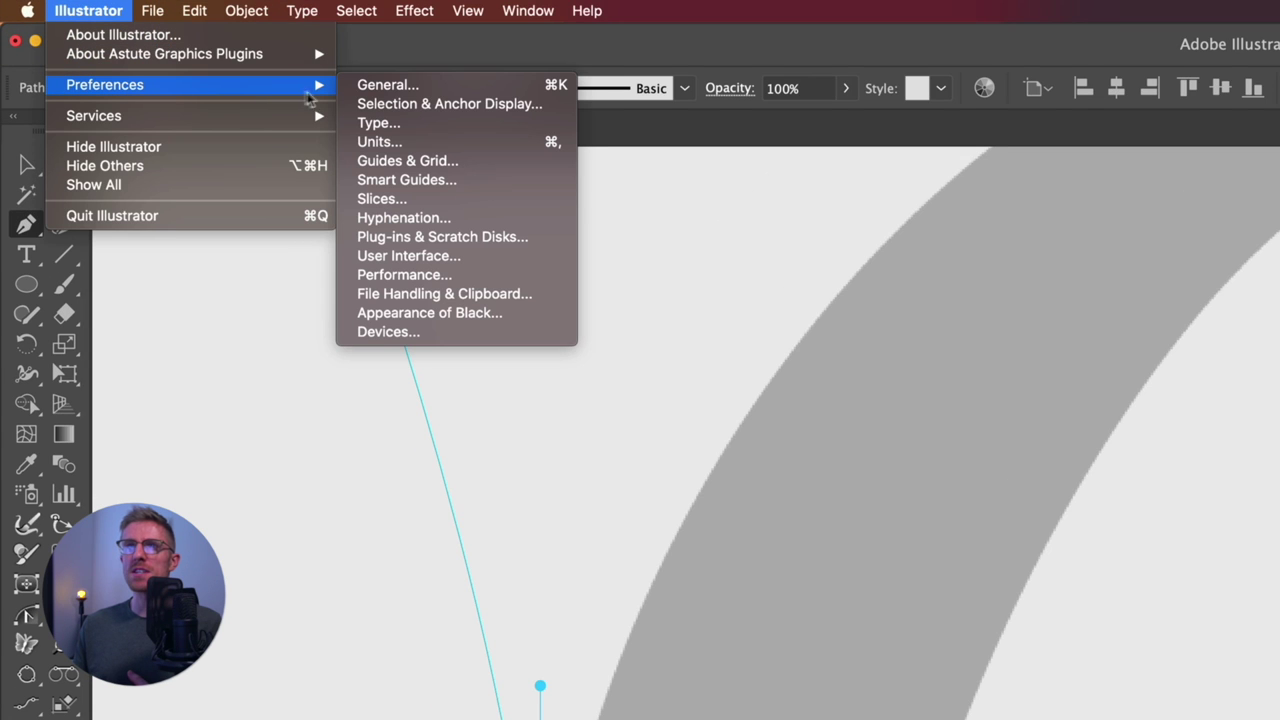
click(384, 104)
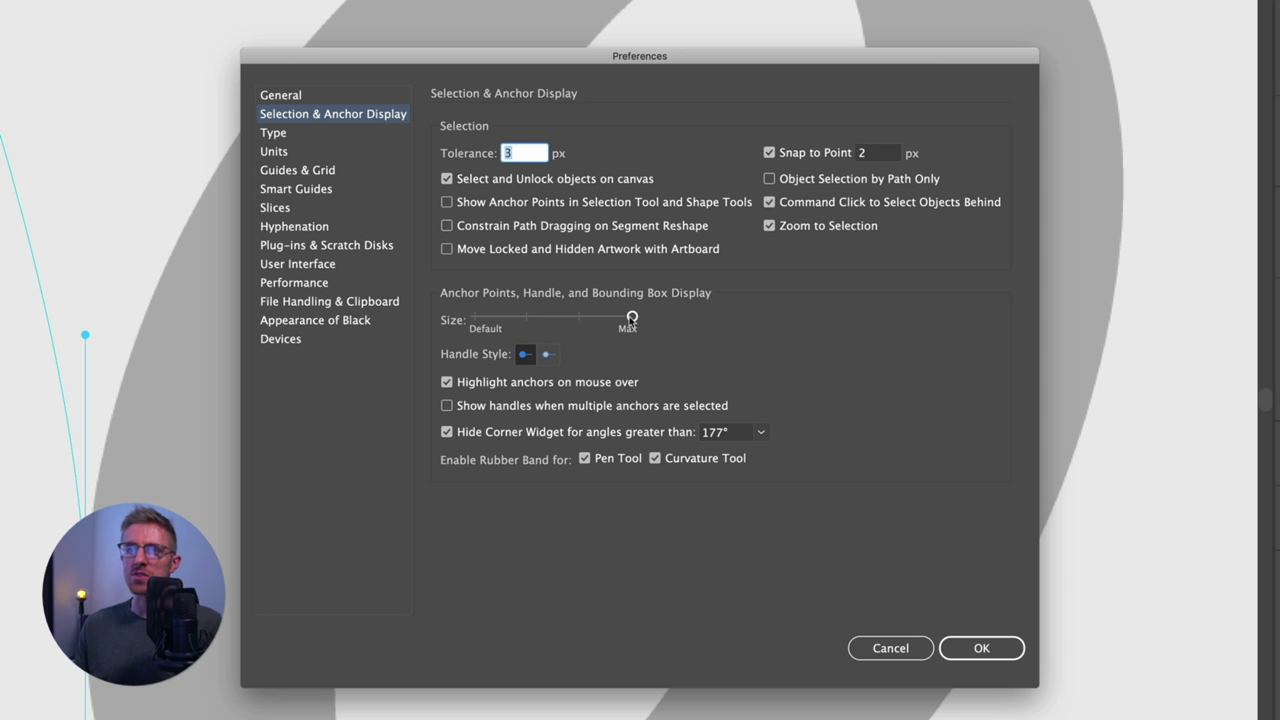
drag(632, 318, 472, 318)
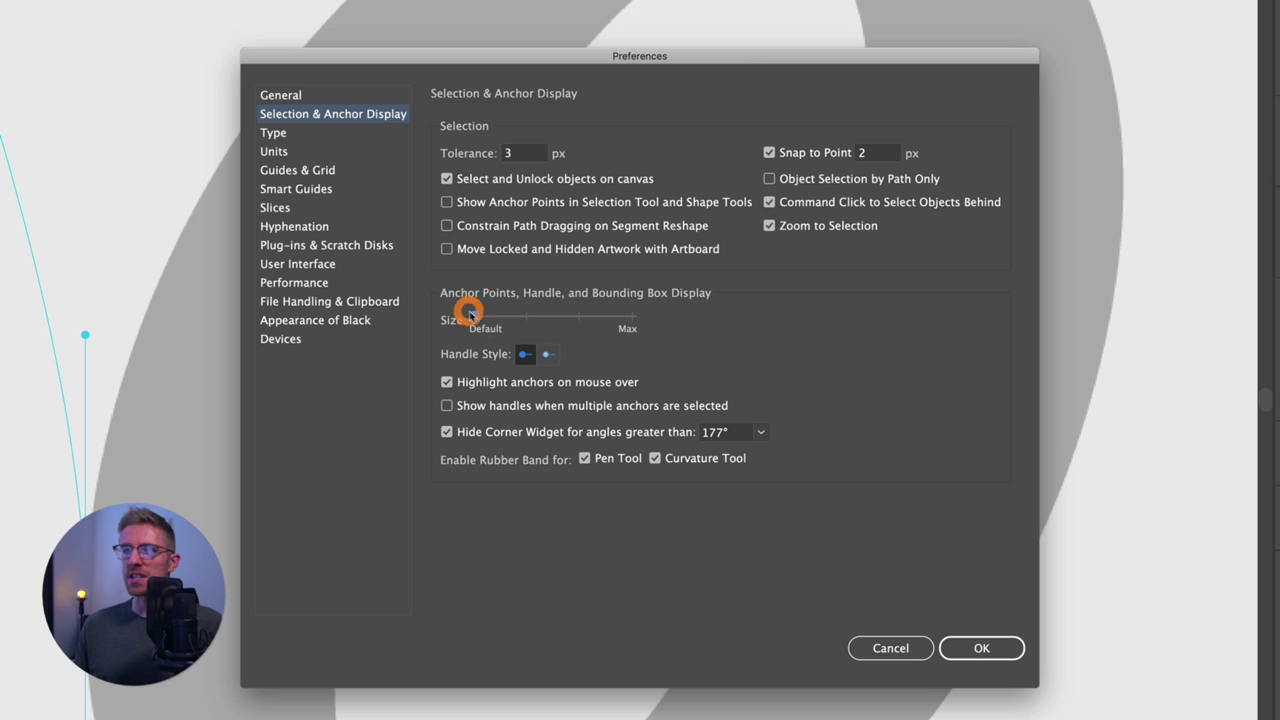
click(982, 649)
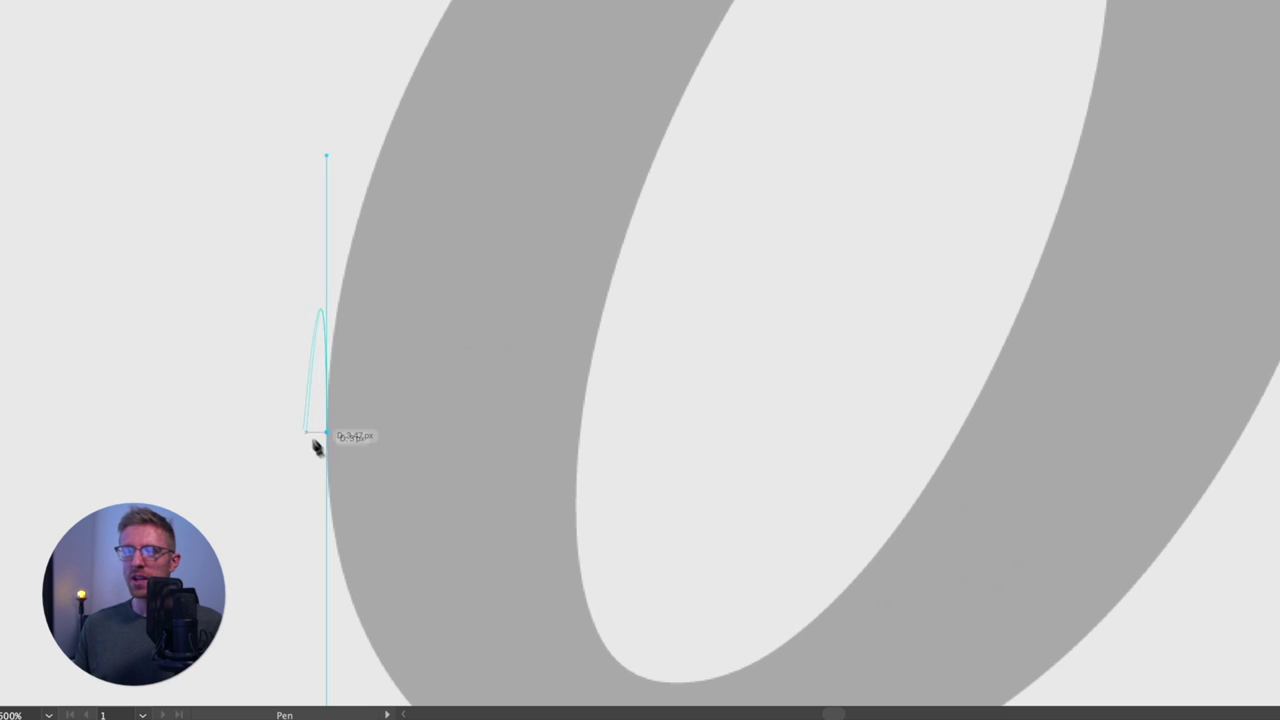
drag(317, 443, 317, 157)
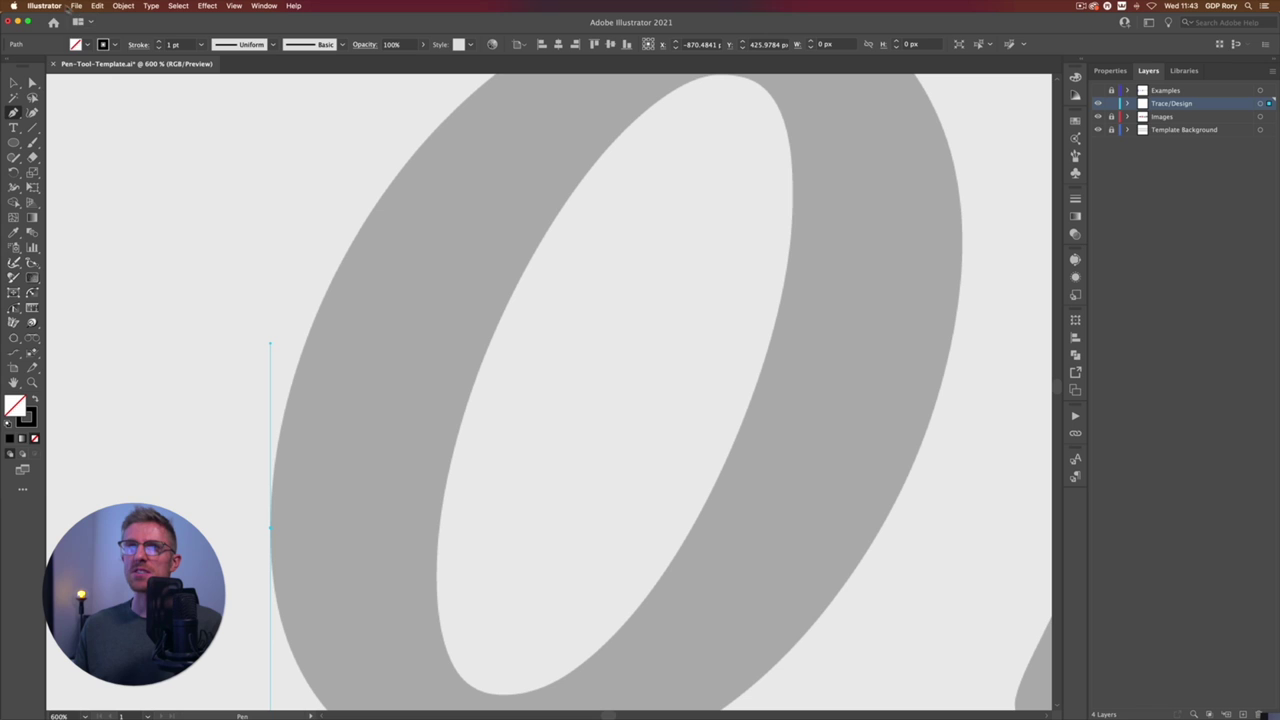
Step: Enlarge the display size of anchor points, handles and bounding boxes above Default in the Selection & Anchor Display preferences
click(44, 5)
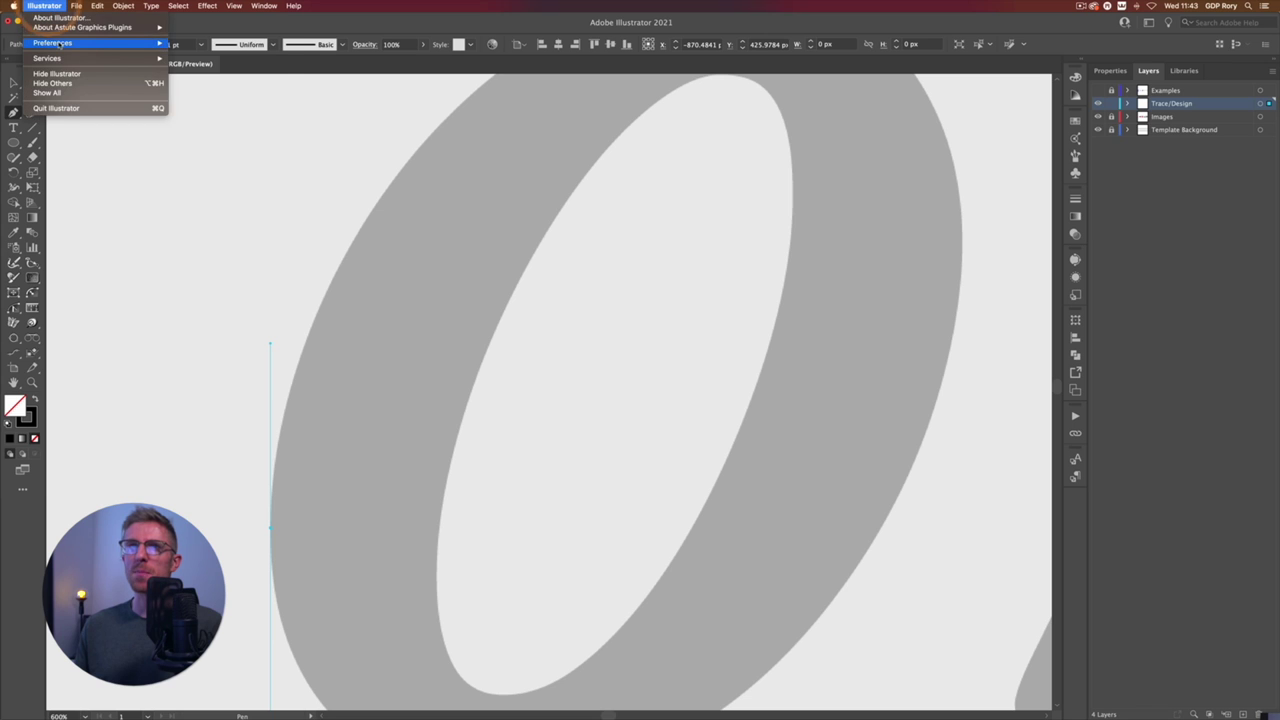
mouse_move(60, 40)
click(200, 51)
drag(530, 332, 592, 337)
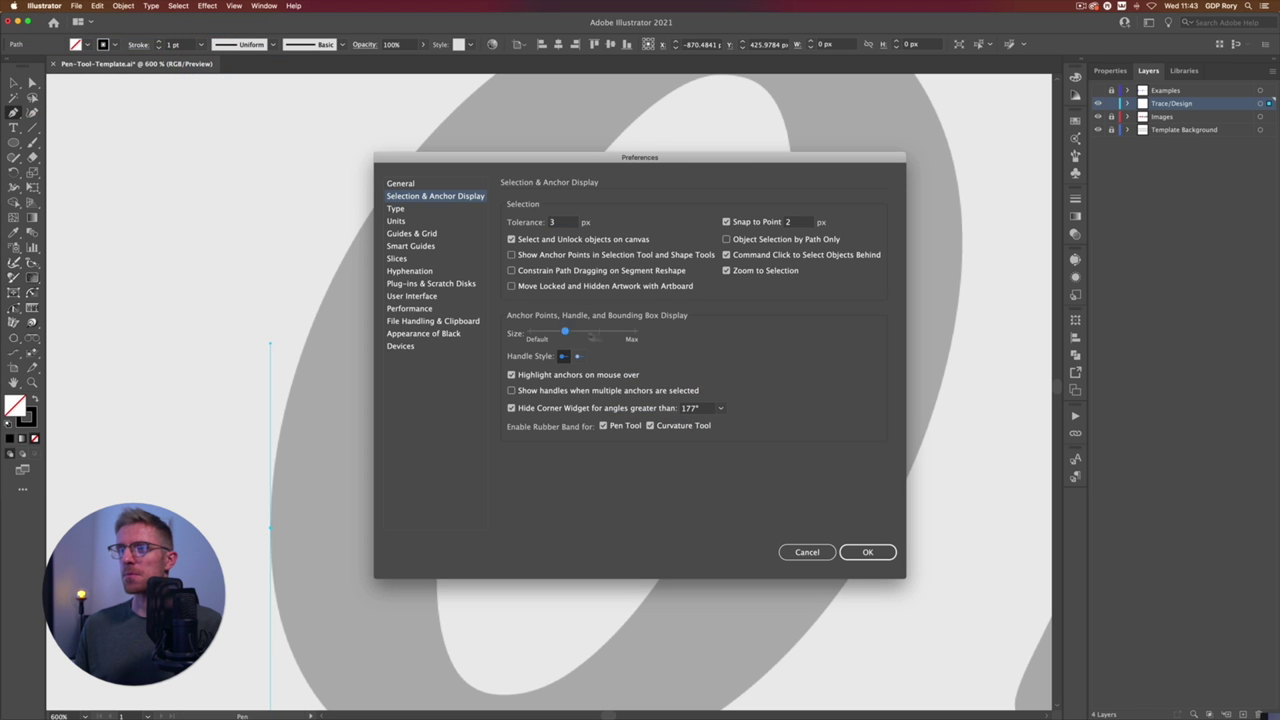
click(868, 553)
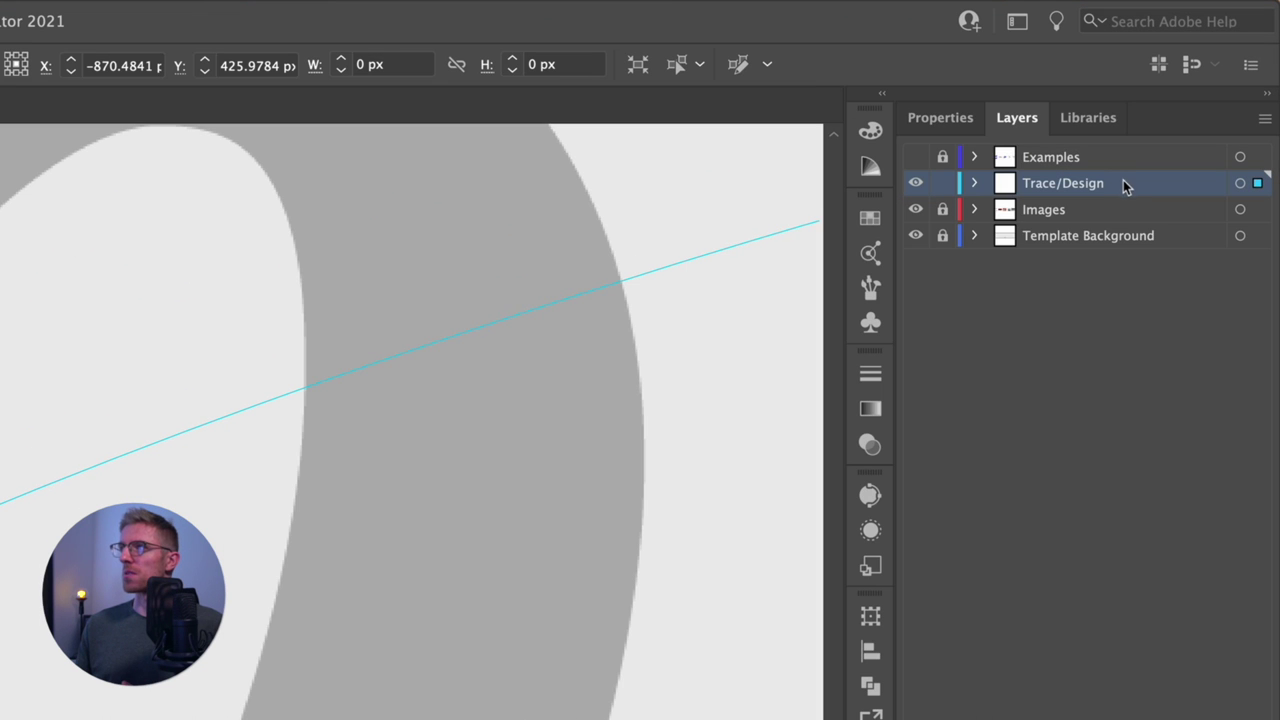
Step: Change the Trace/Design layer's color to a deeper blue using the color wheel in its layer options
double_click(1138, 183)
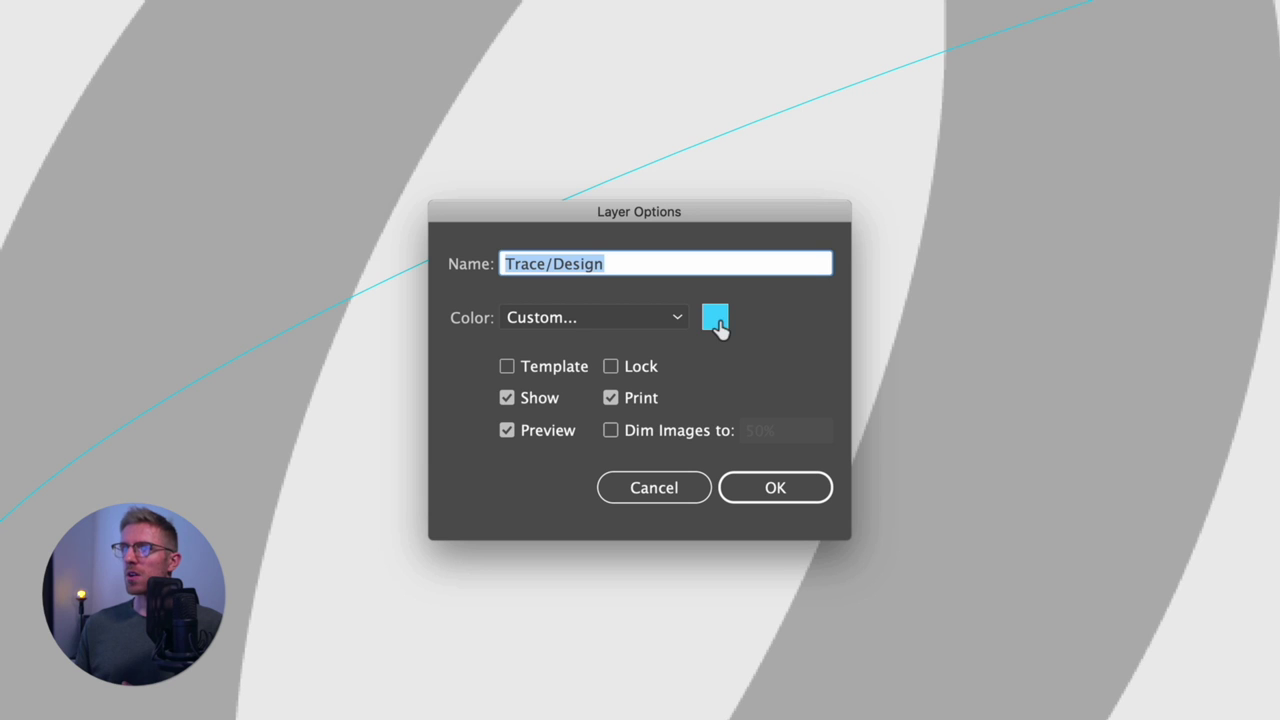
click(716, 320)
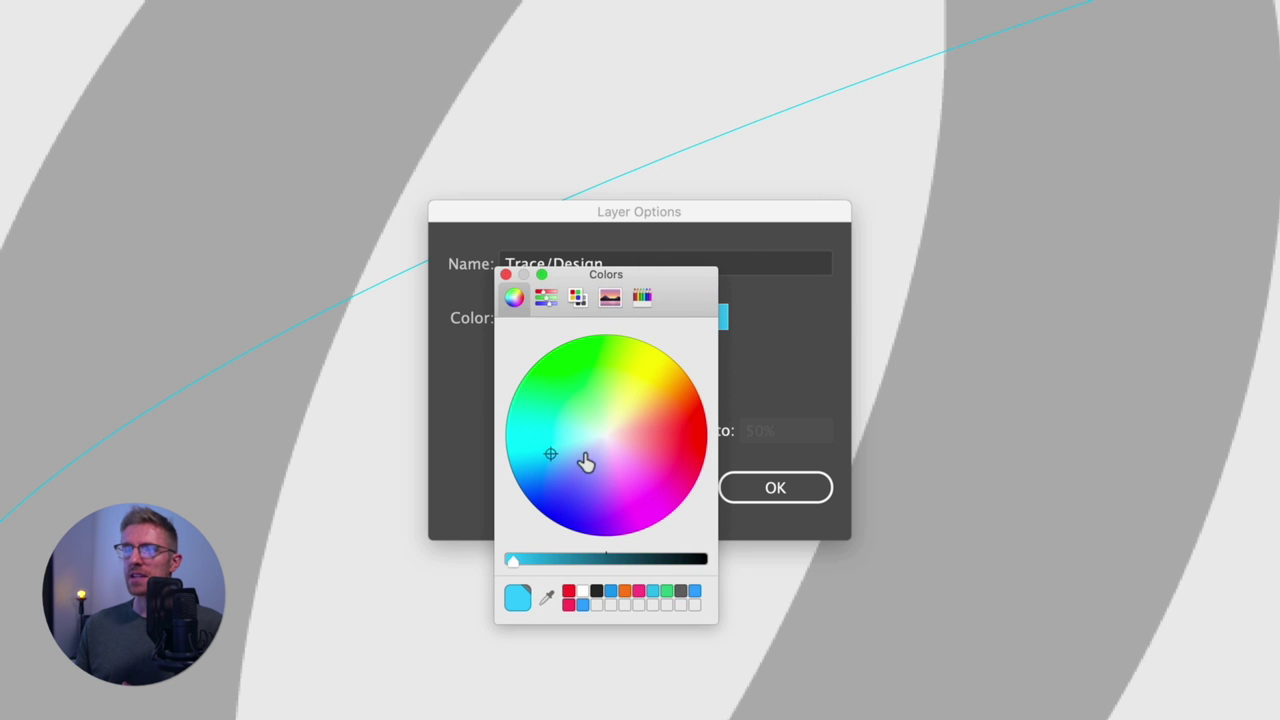
drag(558, 472, 545, 482)
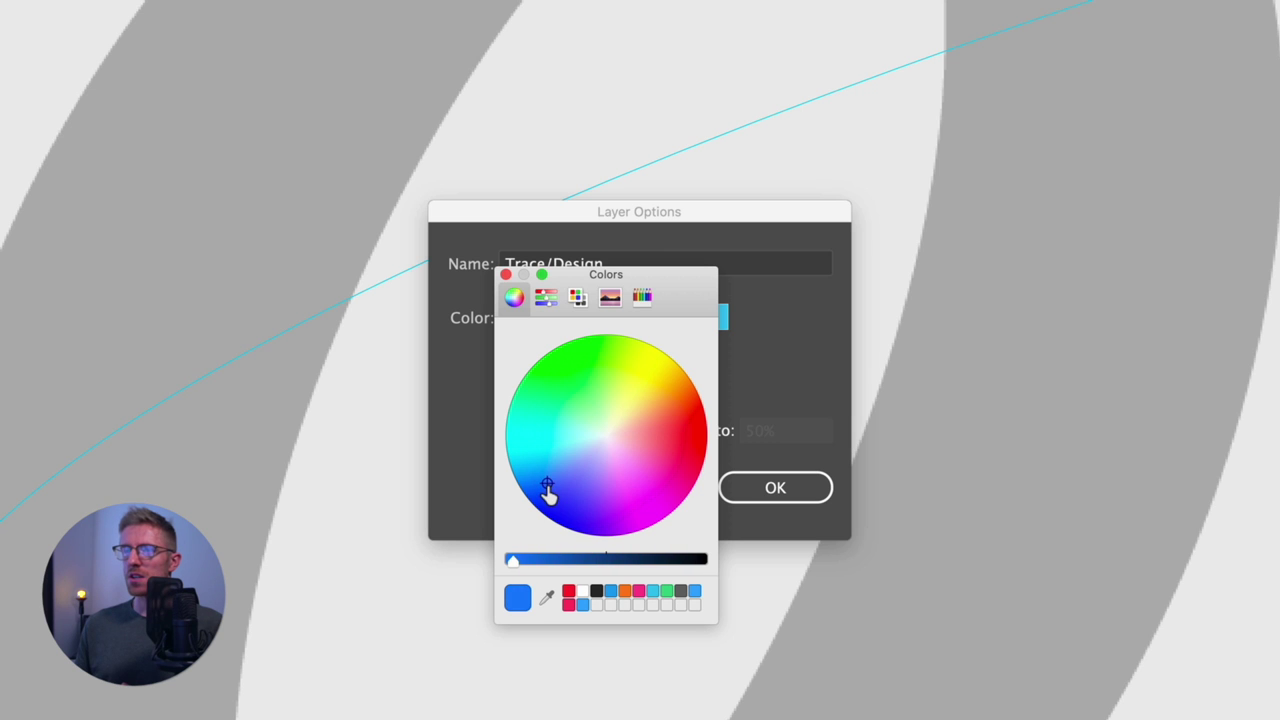
click(547, 488)
click(545, 490)
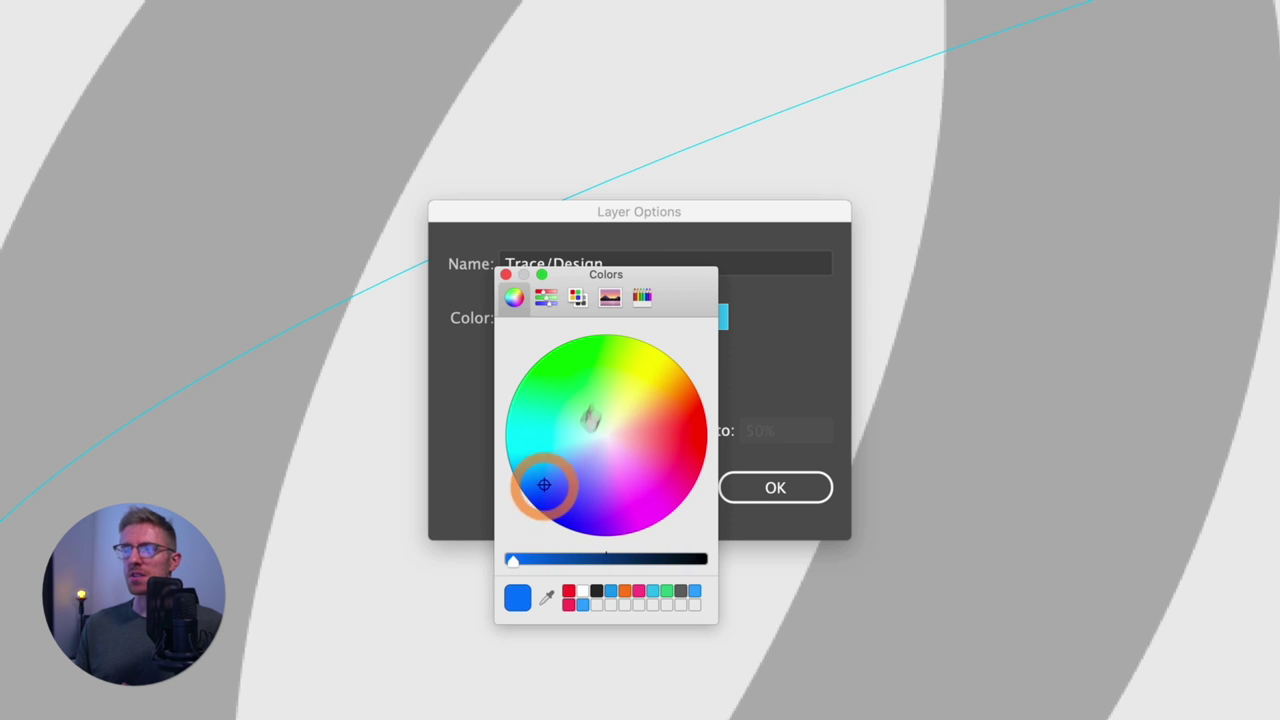
click(505, 274)
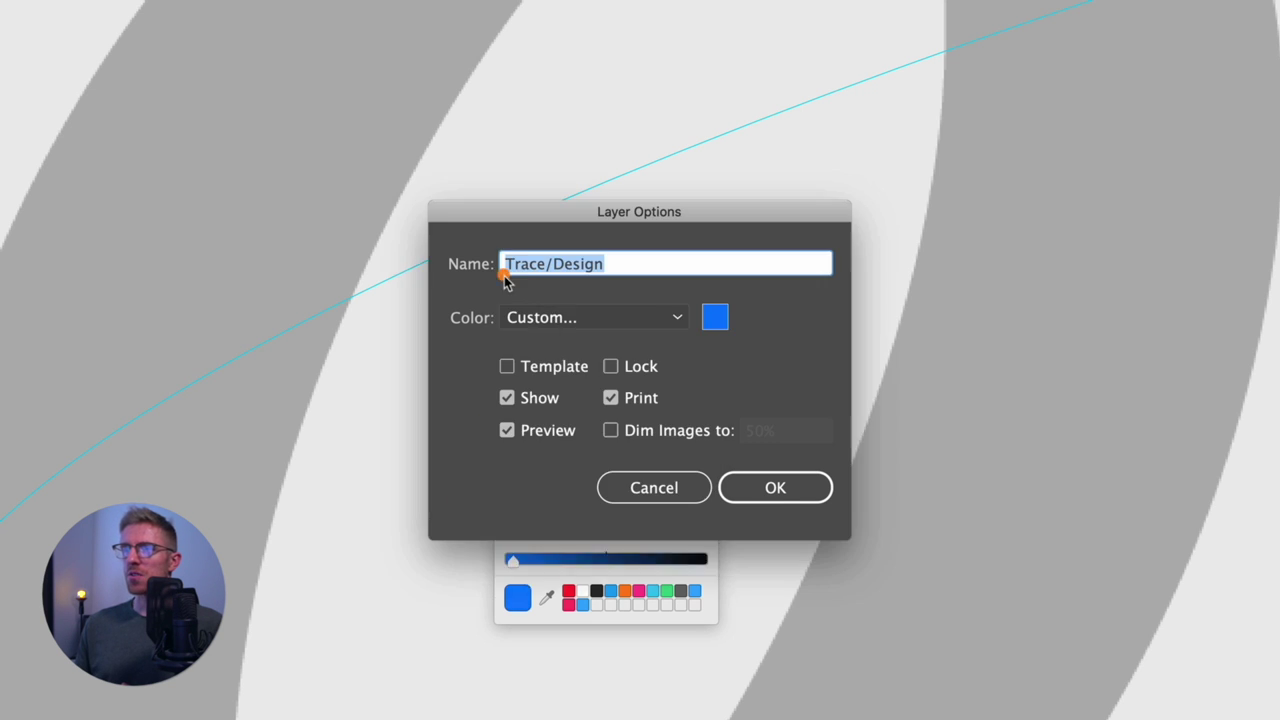
click(773, 488)
click(903, 423)
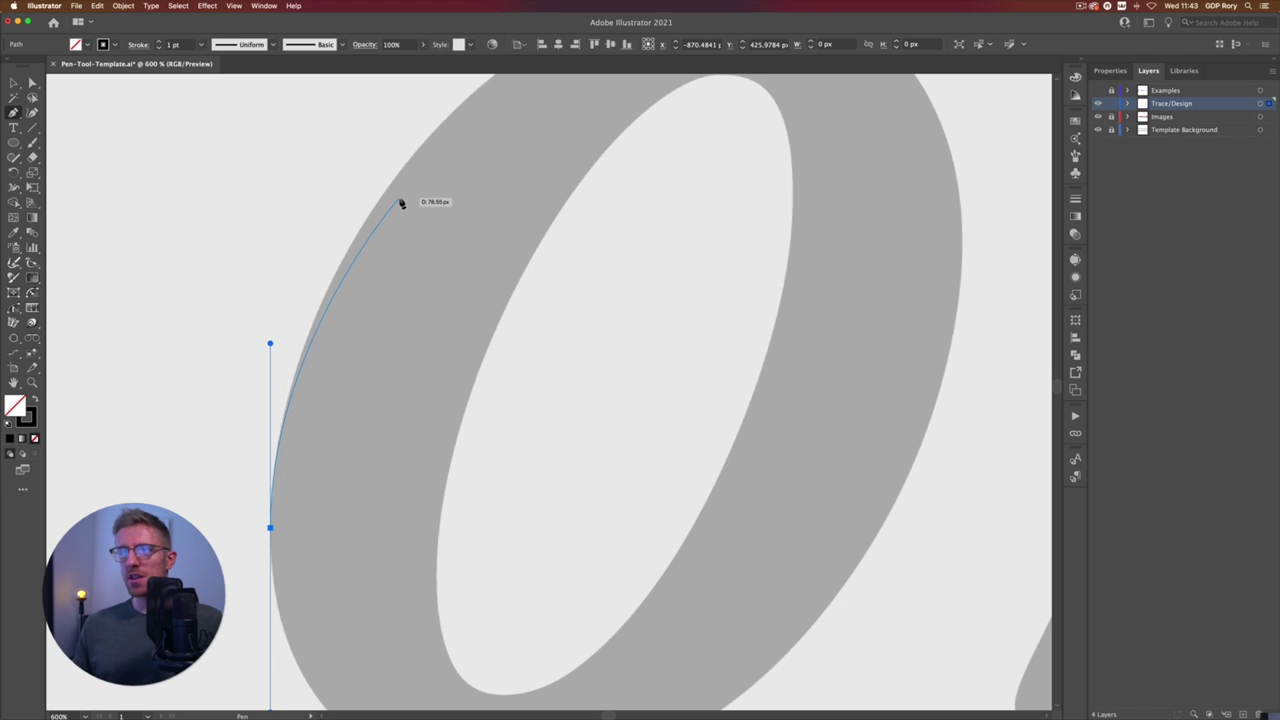
Step: Place the next Pen anchor on the outer top extreme of the "o" with long horizontal handles
key(space)
drag(600, 131, 407, 362)
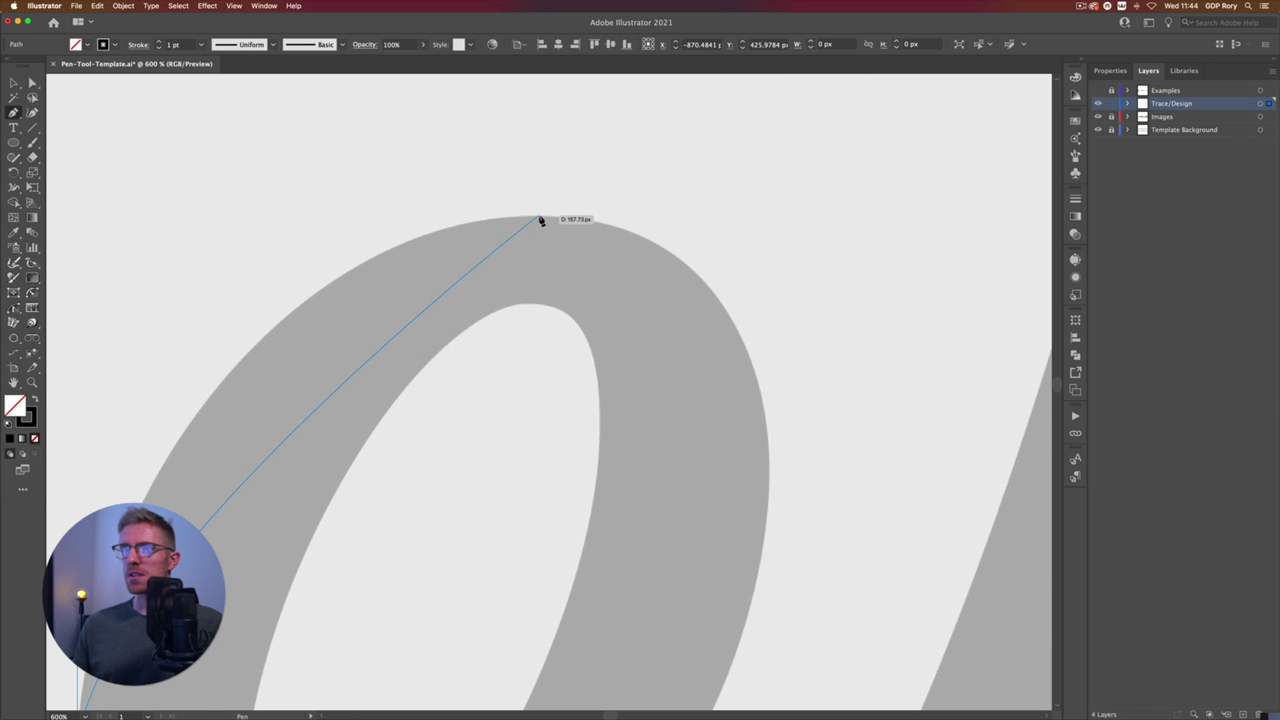
drag(539, 216, 821, 260)
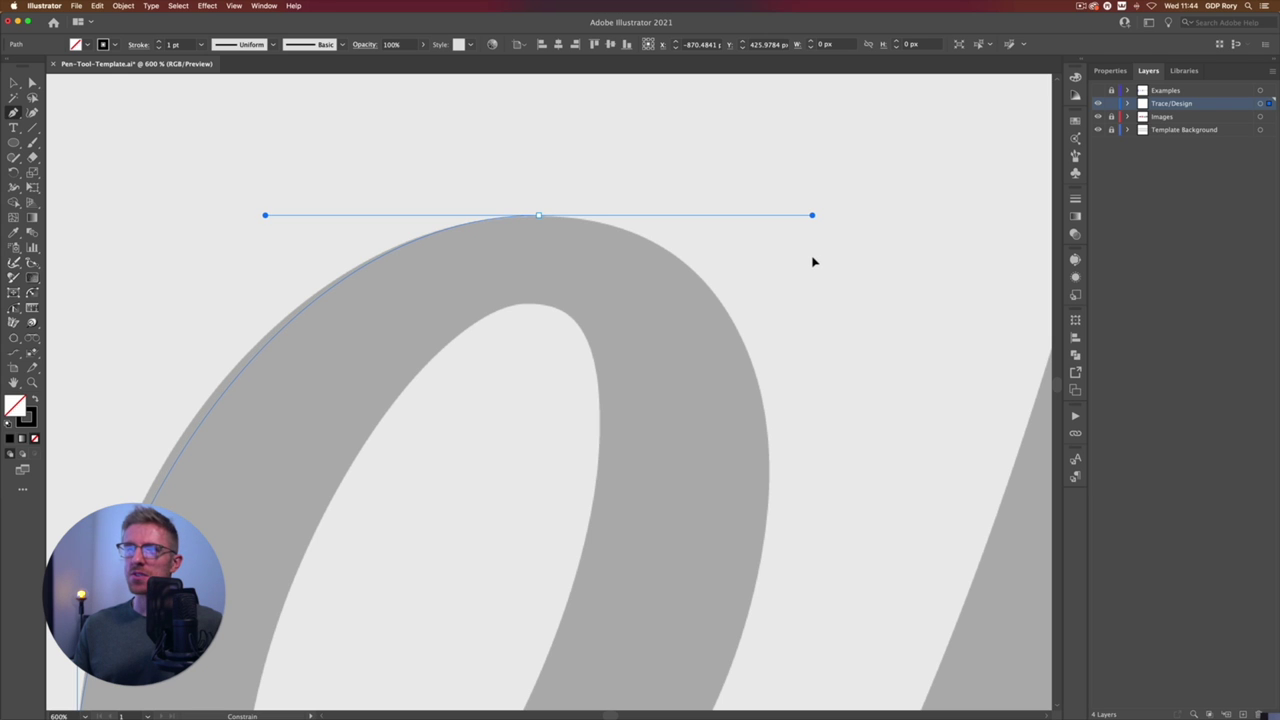
drag(812, 261, 812, 259)
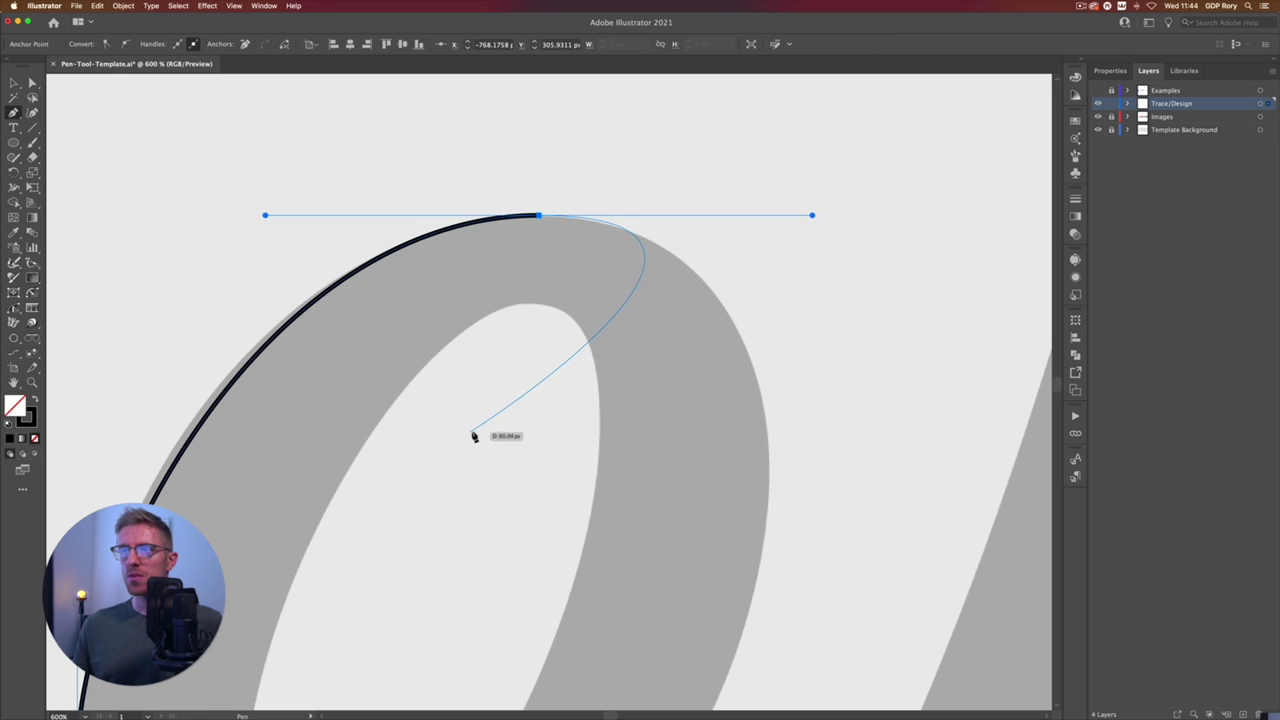
Step: Select the path's first anchor on the left extreme of the "o" and move it up slightly to fit the outline
key(space)
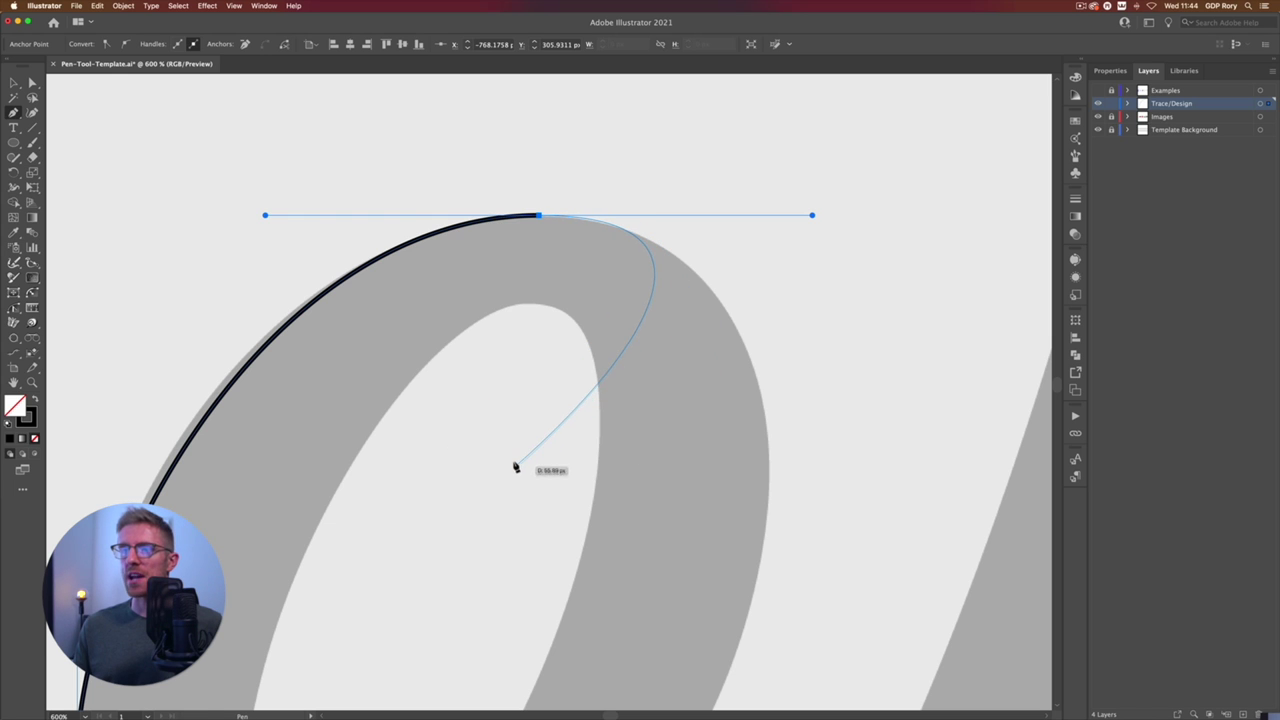
key(space)
drag(430, 513, 684, 389)
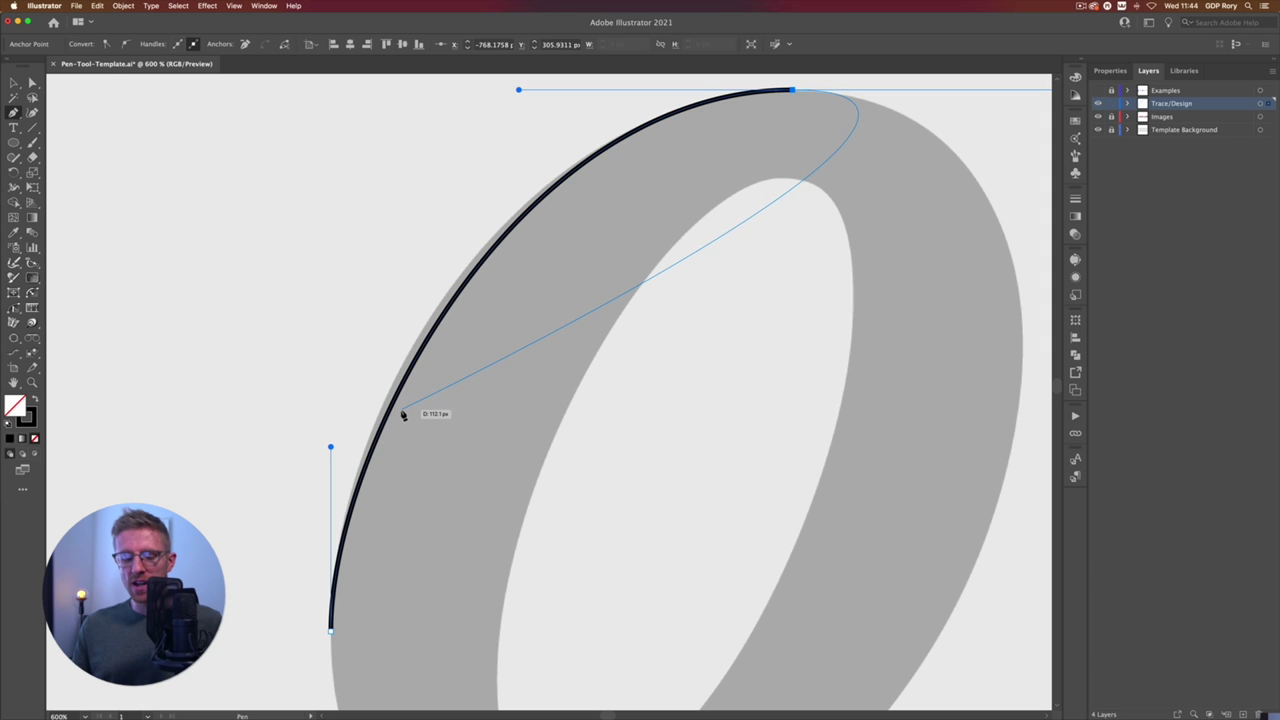
key(super)
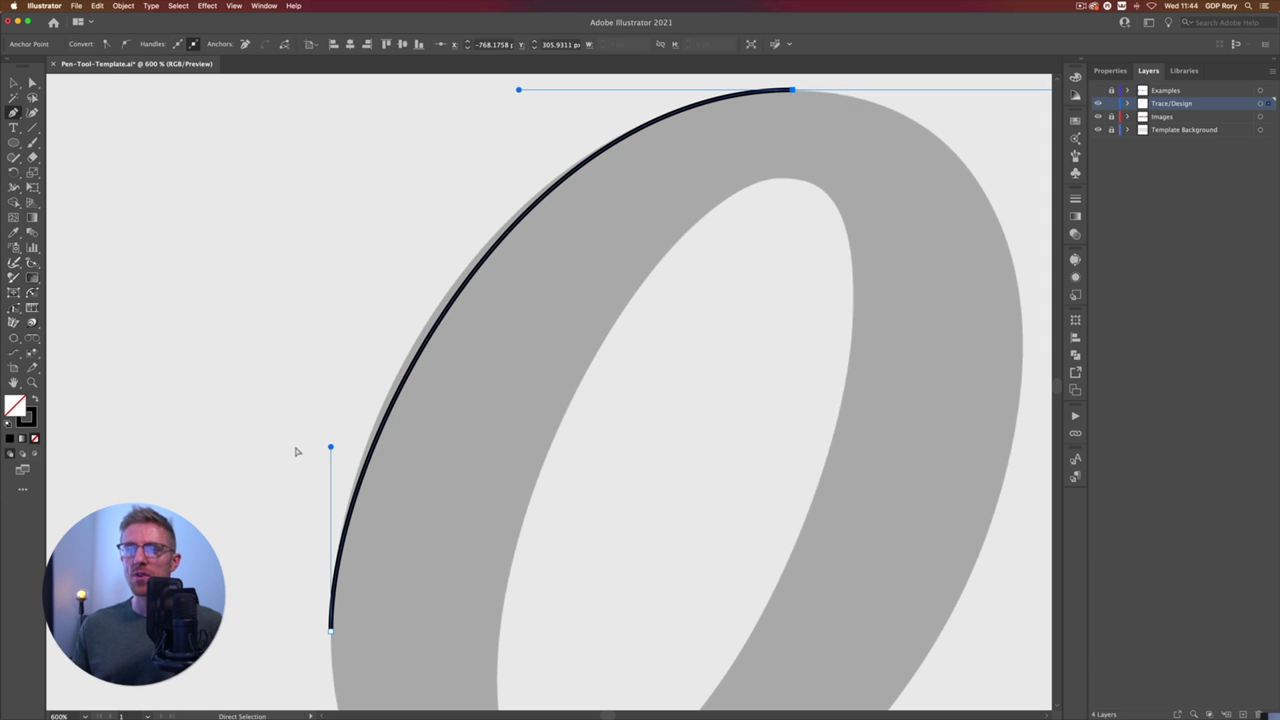
super+click(331, 631)
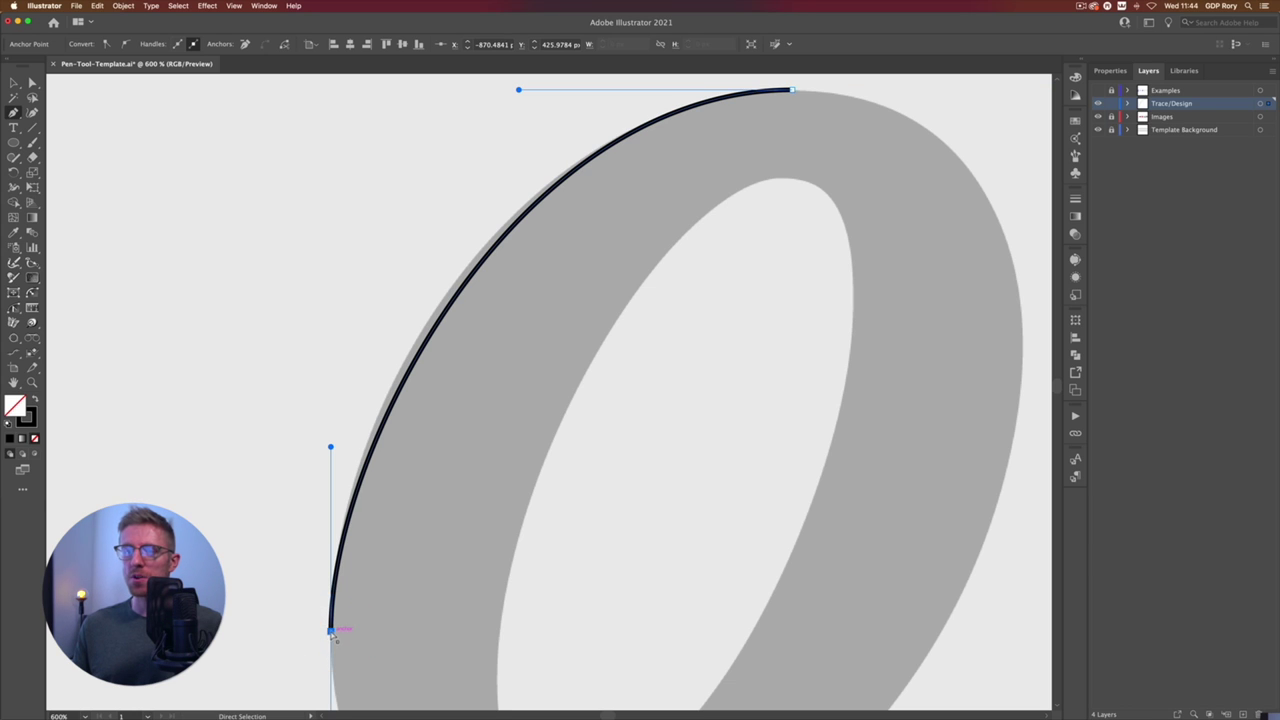
mouse_move(331, 631)
mouse_down()
mouse_move(366, 607)
mouse_move(331, 630)
mouse_up()
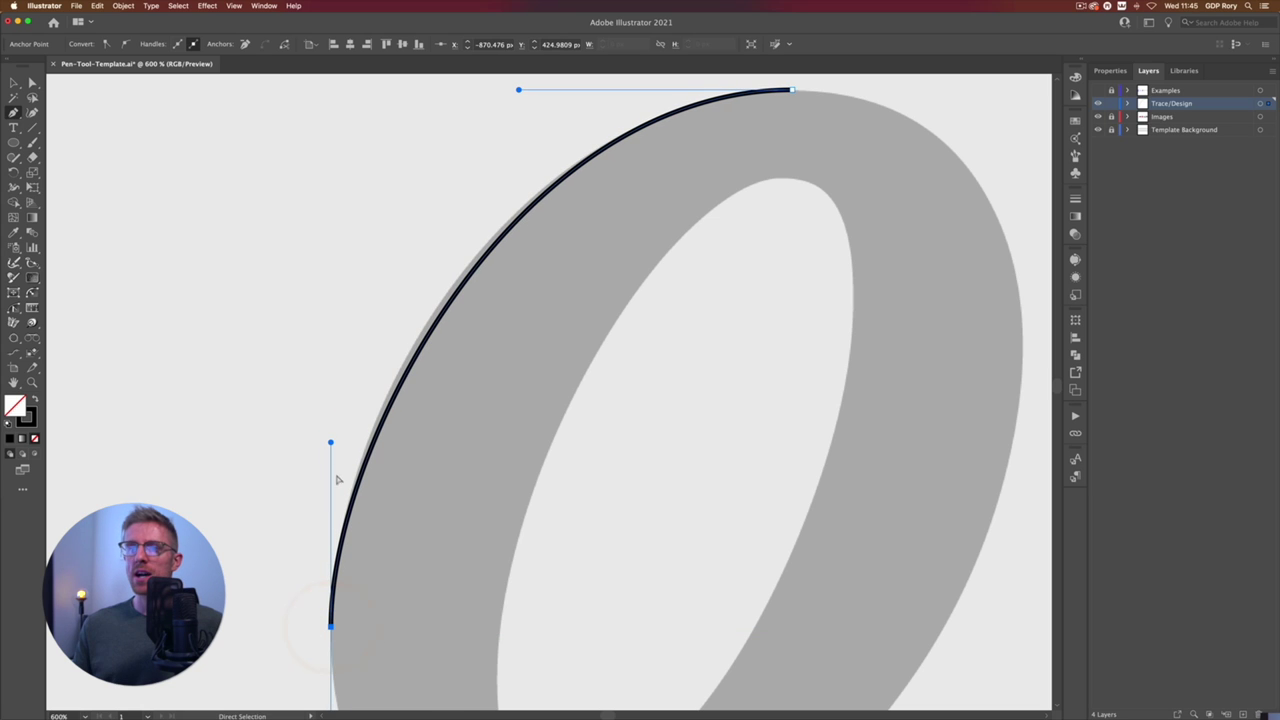
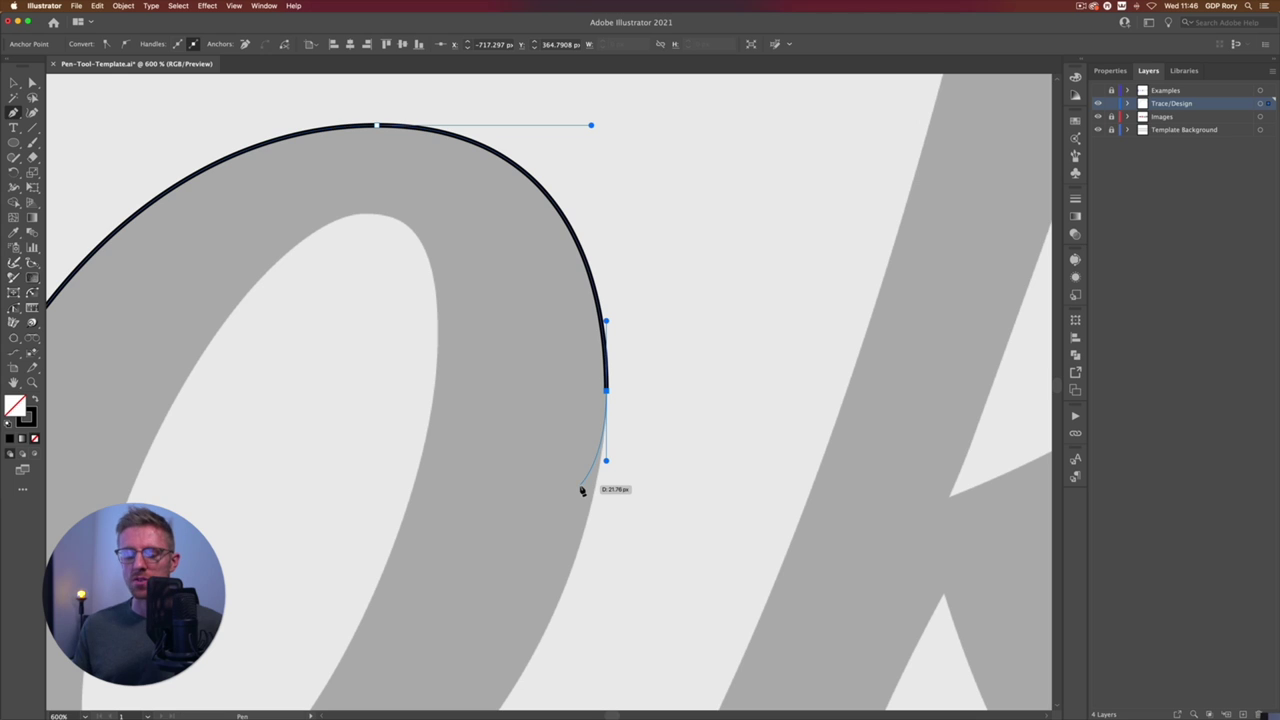
Step: Place a Pen anchor with horizontal handles on the outer bottom extreme, and adjust the handles of the lower-right curve to follow the "o"
key(super+minus)
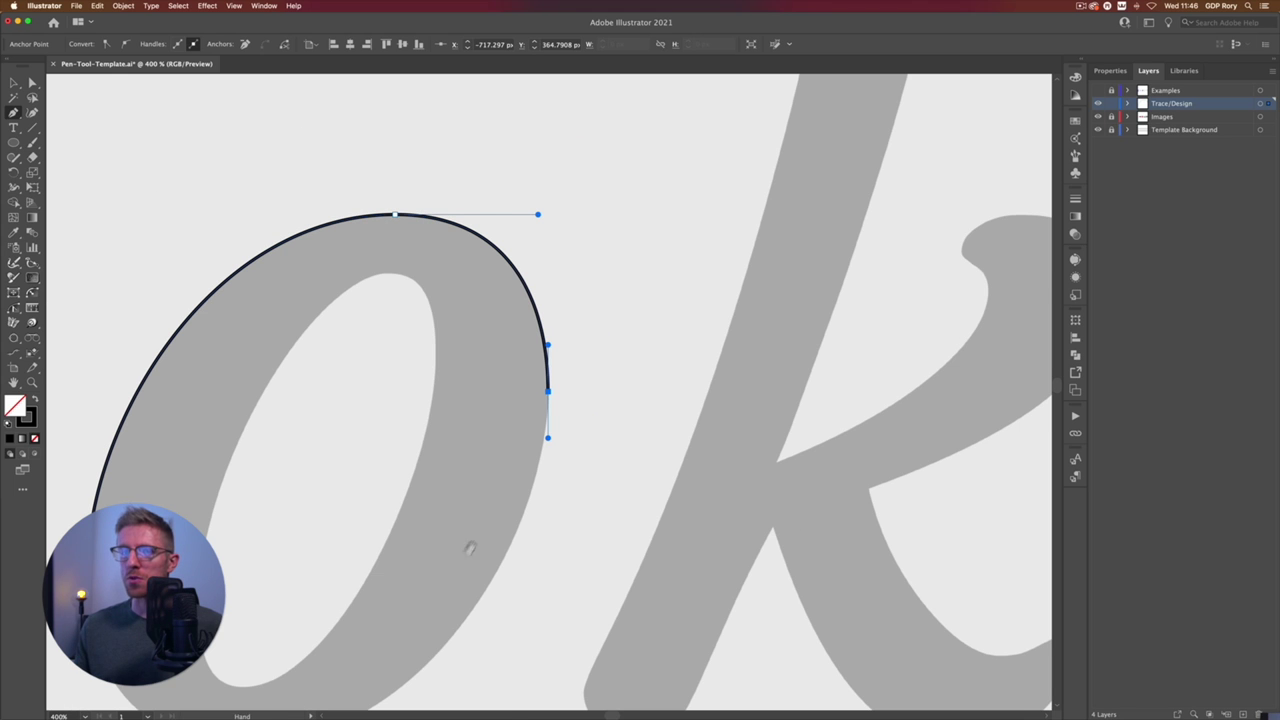
drag(452, 574, 553, 404)
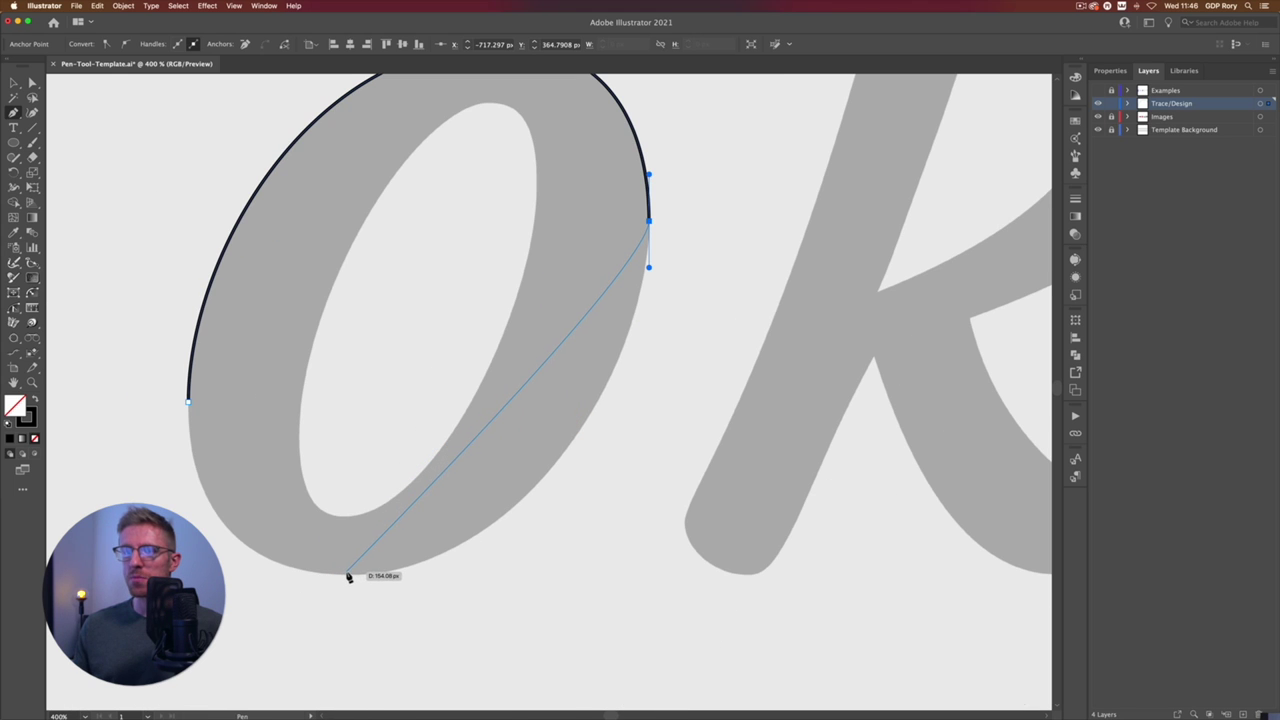
drag(348, 576, 131, 574)
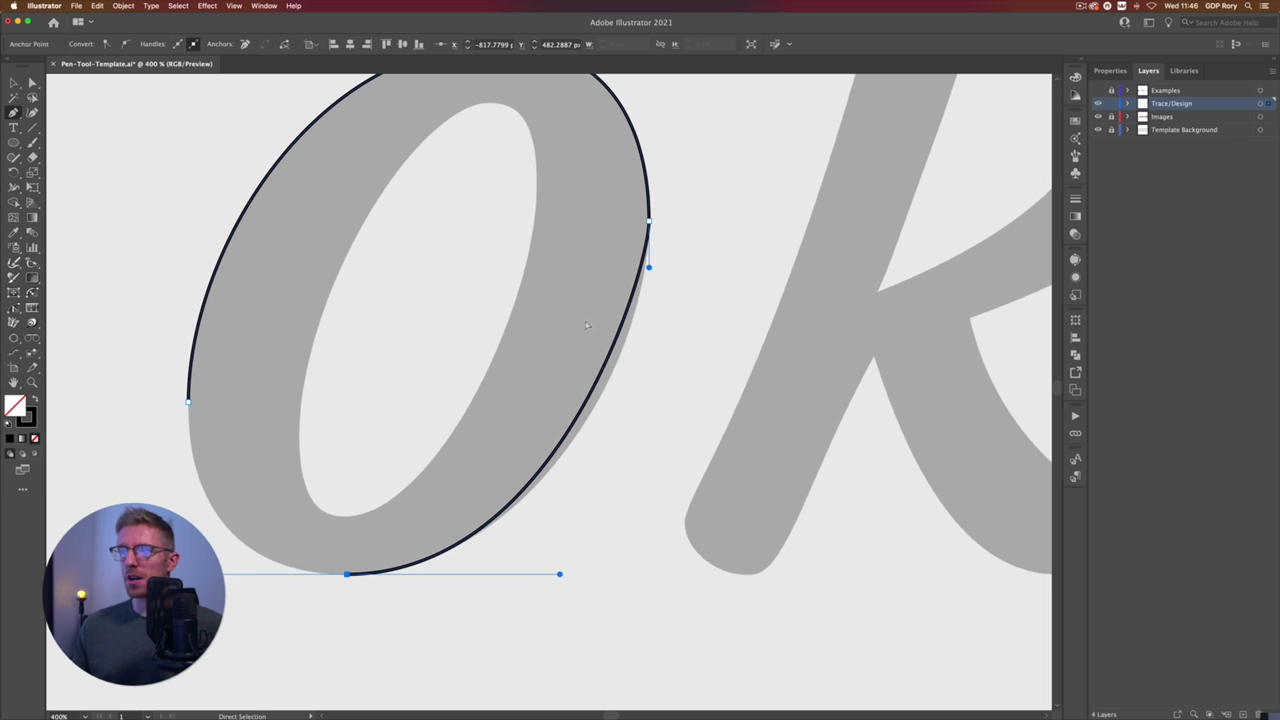
drag(650, 266, 652, 318)
key(super+equal)
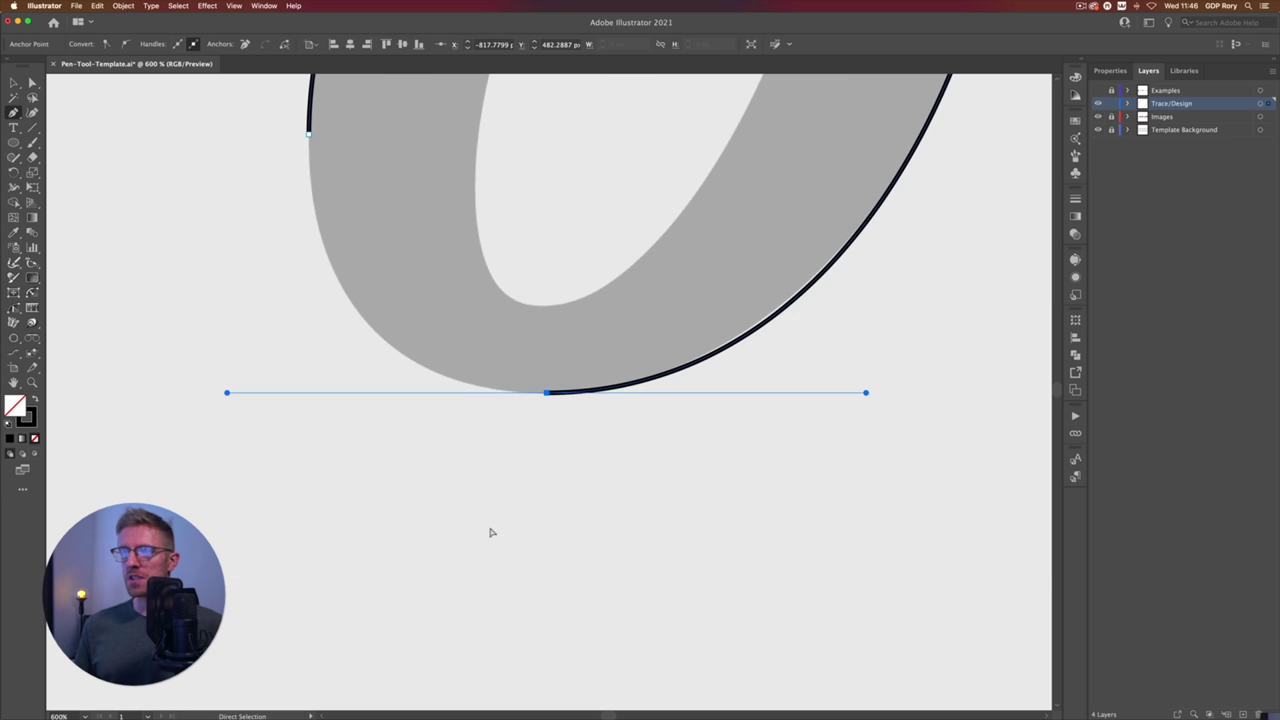
drag(797, 409, 651, 489)
key(super+minus)
drag(738, 370, 674, 560)
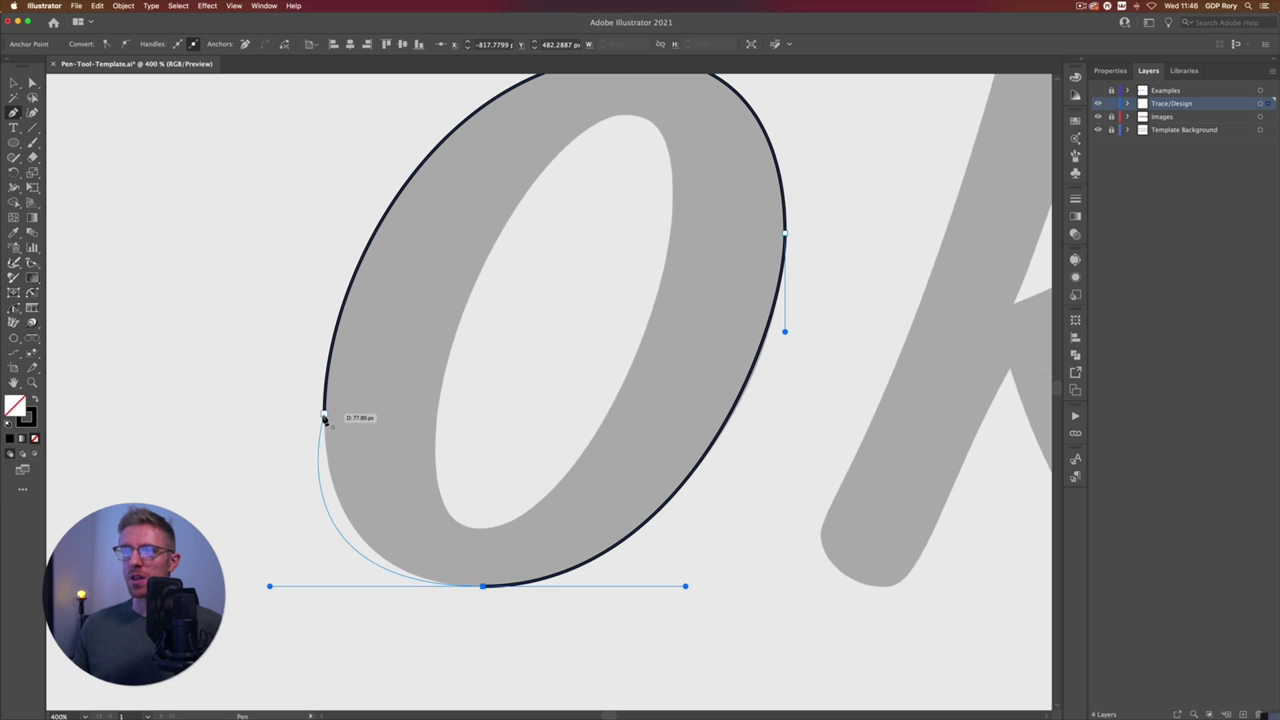
Step: Close the outer path at its first anchor with a vertical handle, shorten the bottom anchor's left handle to fit the "o", and deselect
drag(324, 413, 327, 371)
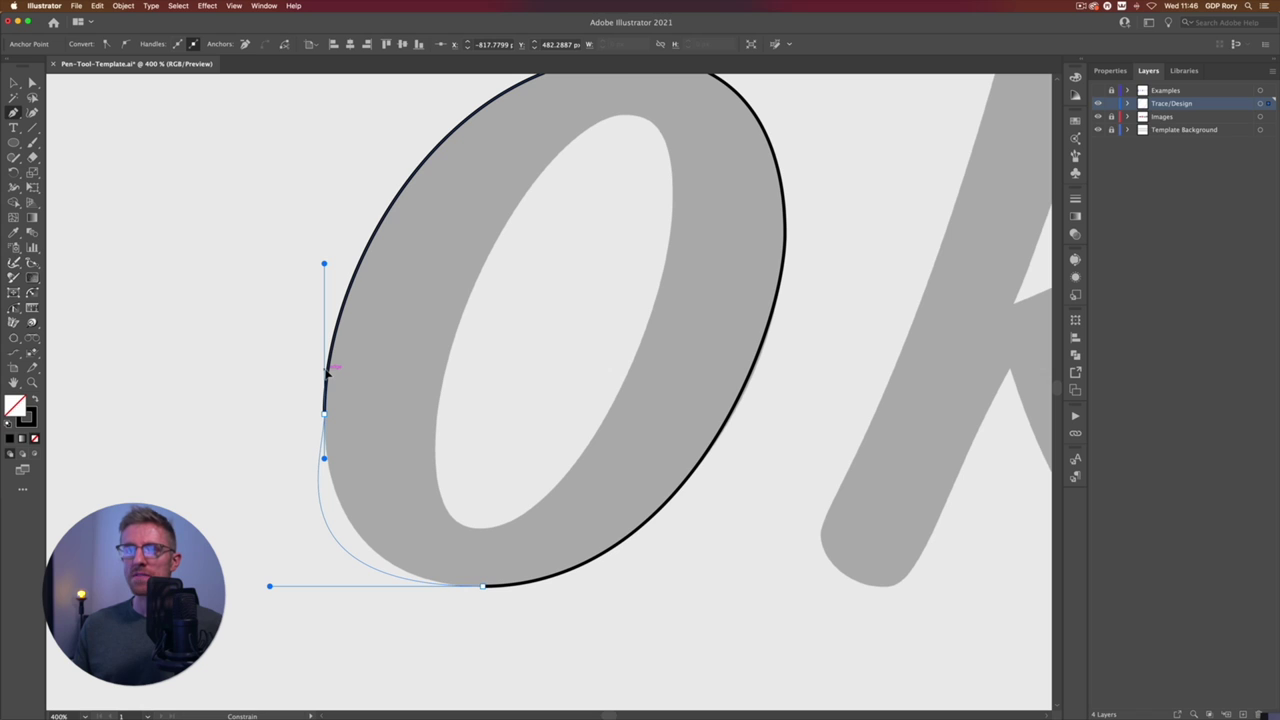
drag(327, 372, 324, 367)
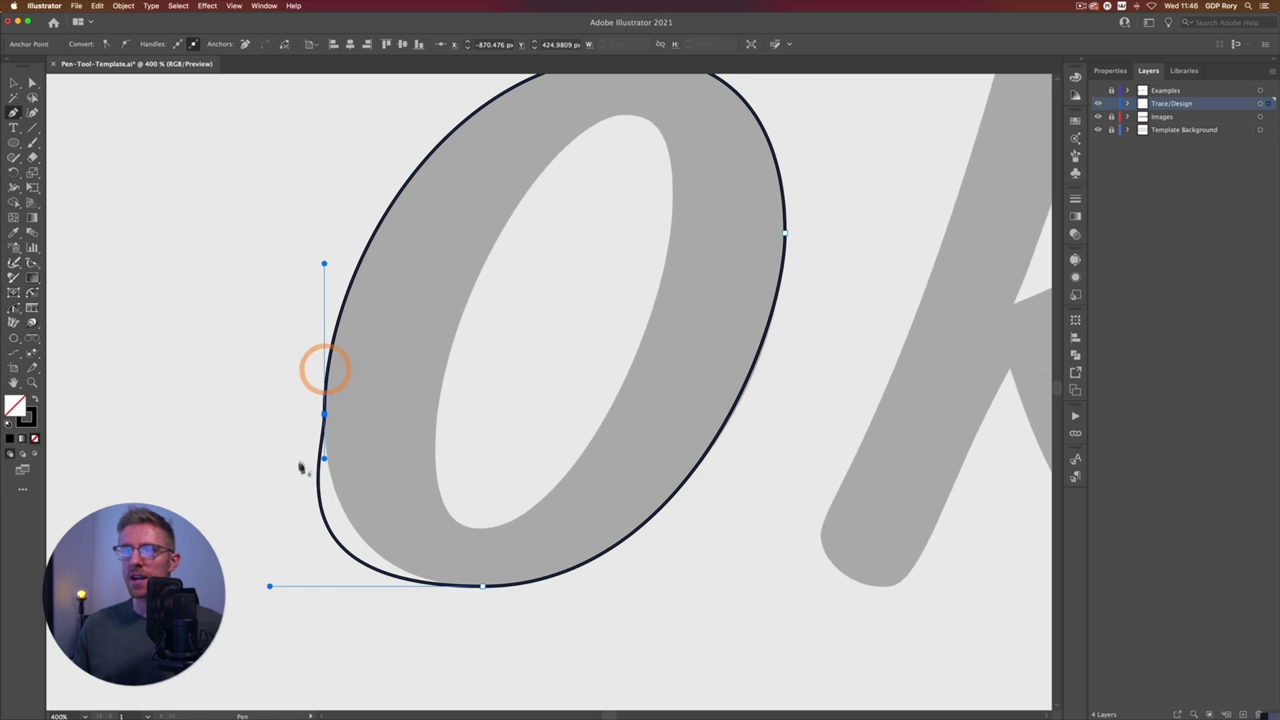
drag(270, 586, 331, 593)
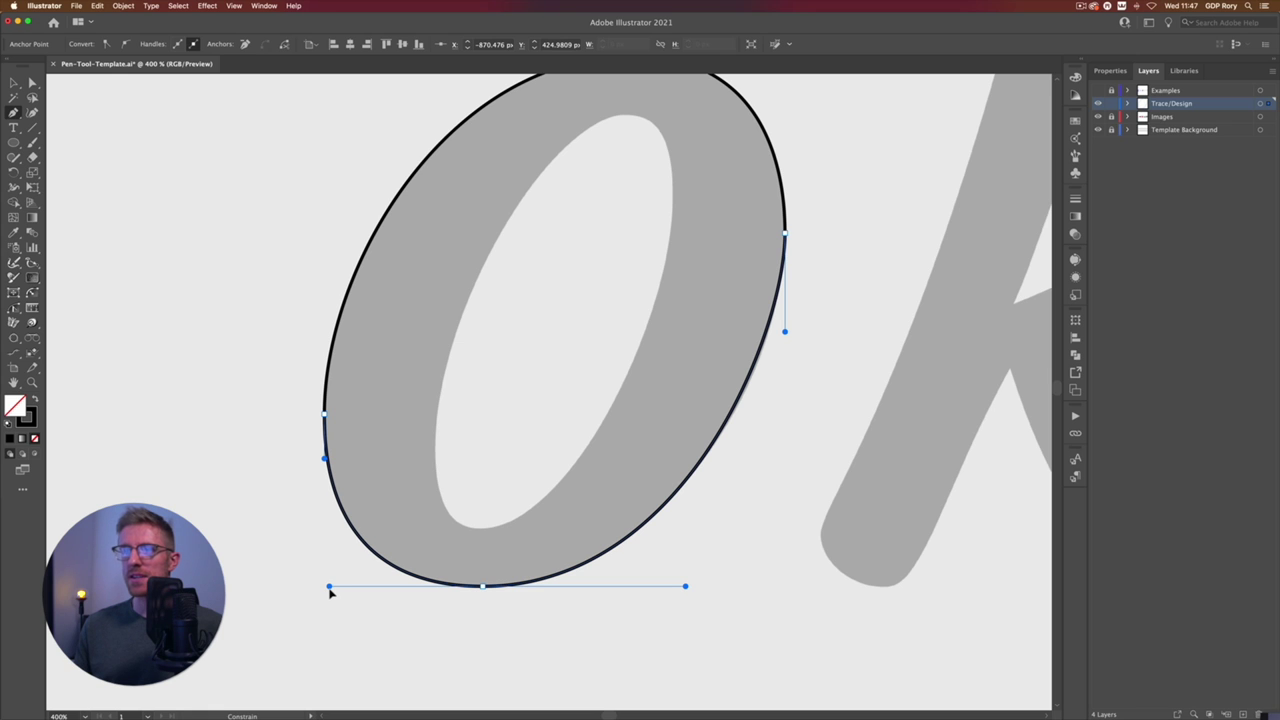
drag(331, 593, 329, 587)
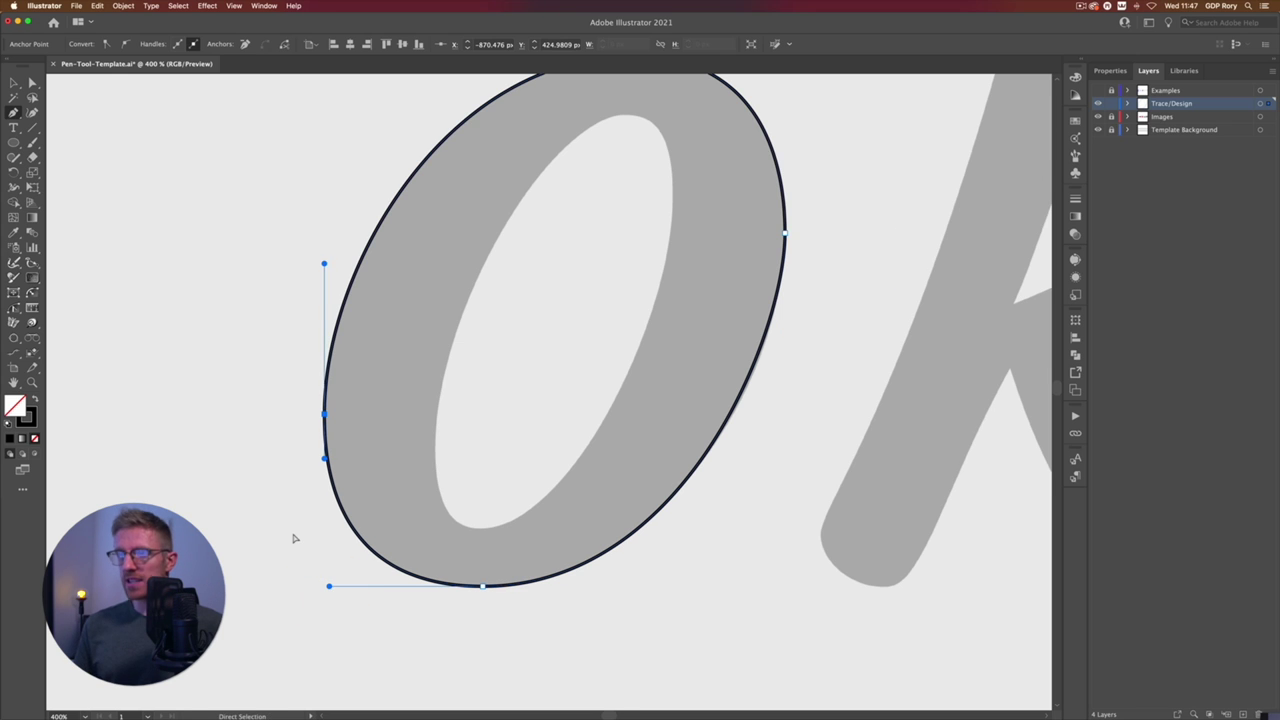
key(super+minus)
drag(471, 322, 306, 400)
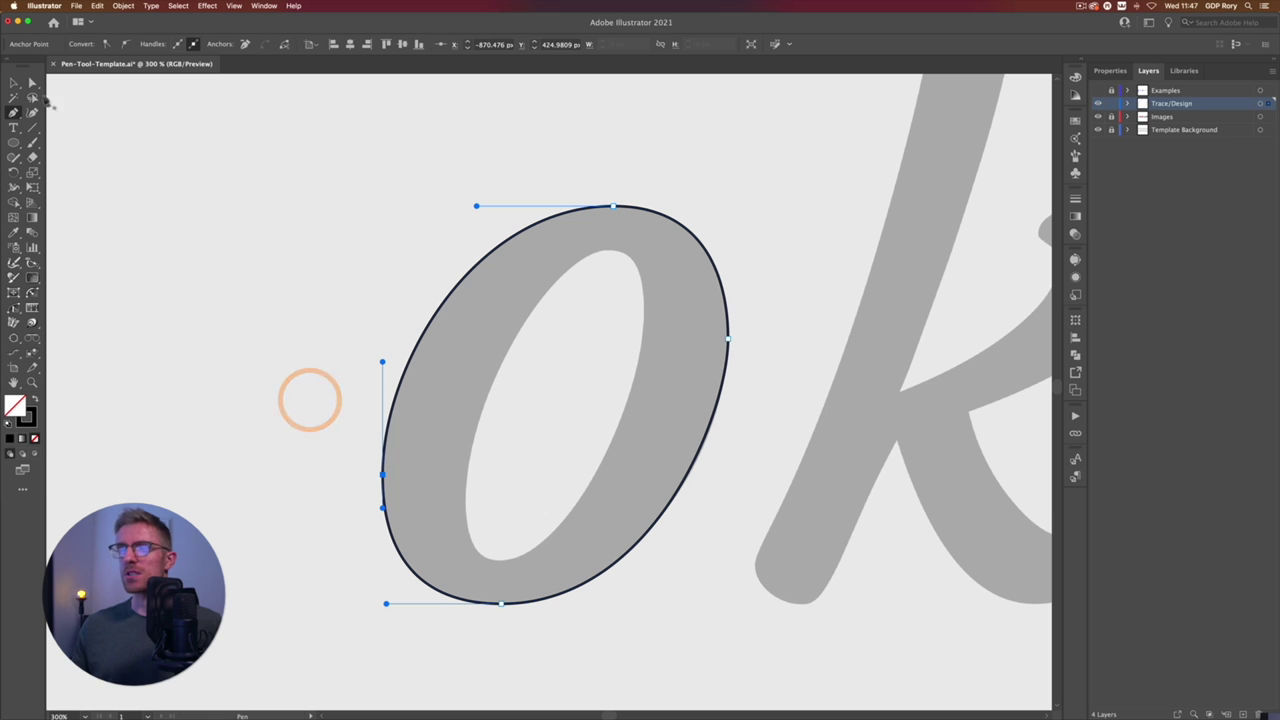
click(18, 83)
click(163, 197)
scroll(289, 271, right, 3)
click(243, 274)
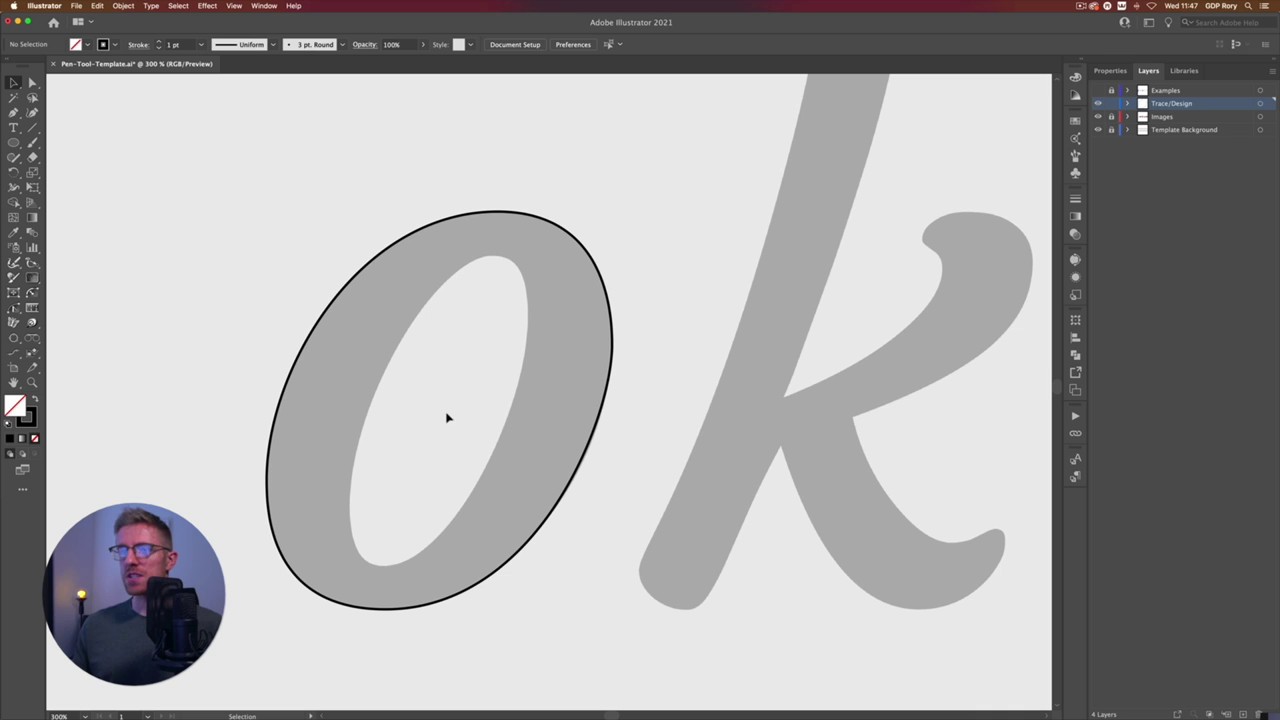
Step: Draw a closed four-anchor Pen path around the inner hole of the "o", with horizontal and vertical handles at its extremes
key(super+equal)
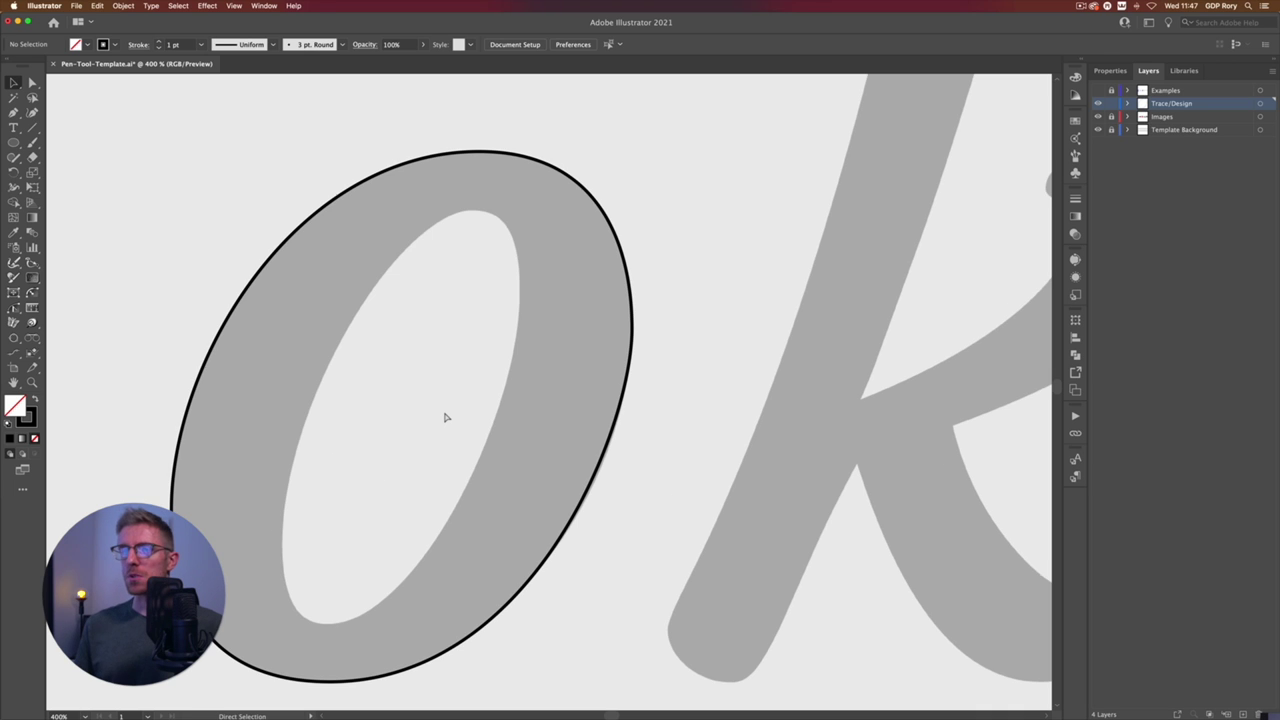
drag(444, 412, 476, 384)
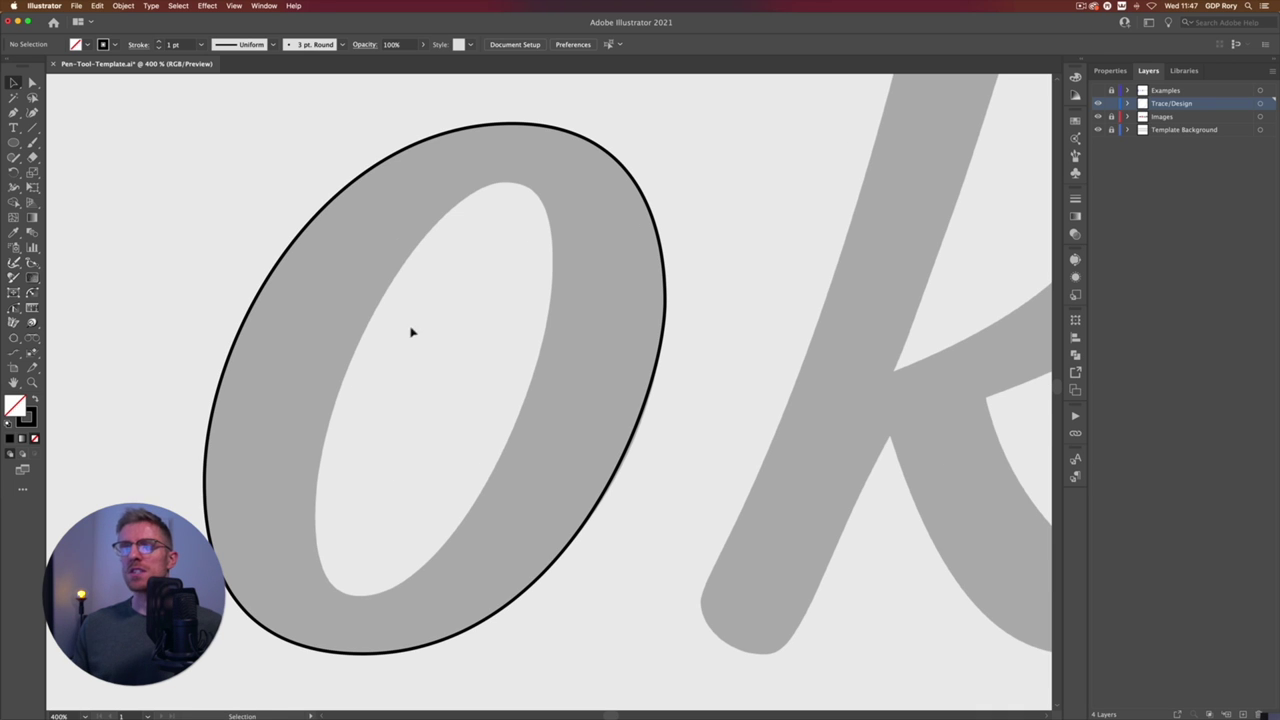
mouse_move(462, 319)
mouse_down()
mouse_move(431, 334)
mouse_move(454, 340)
mouse_up()
key(p)
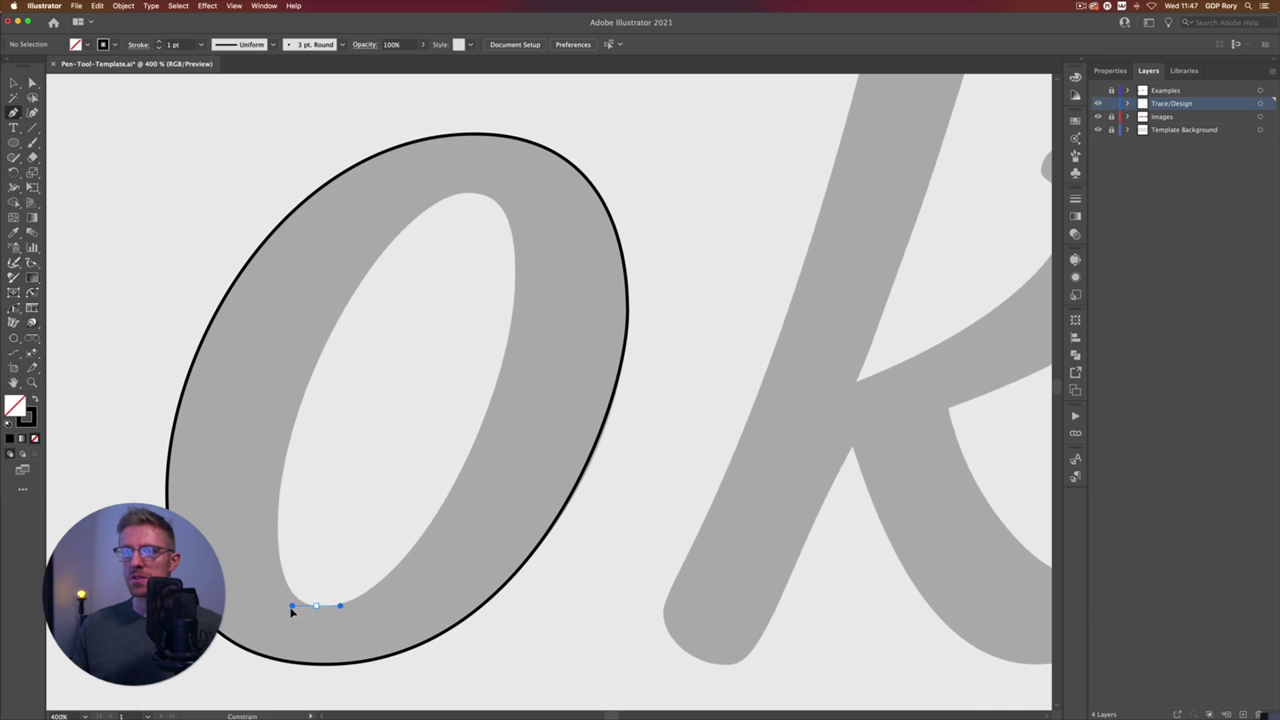
drag(288, 608, 287, 607)
drag(278, 513, 275, 466)
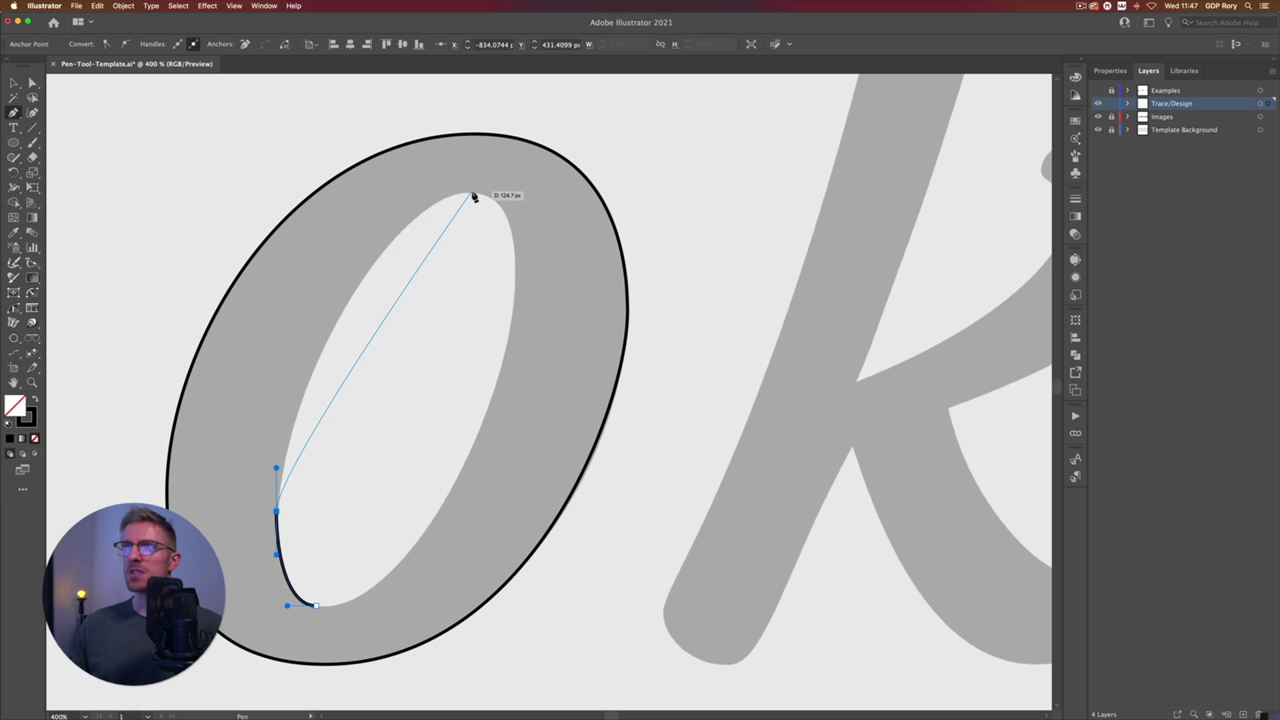
drag(472, 192, 497, 191)
drag(515, 256, 512, 287)
drag(316, 606, 366, 606)
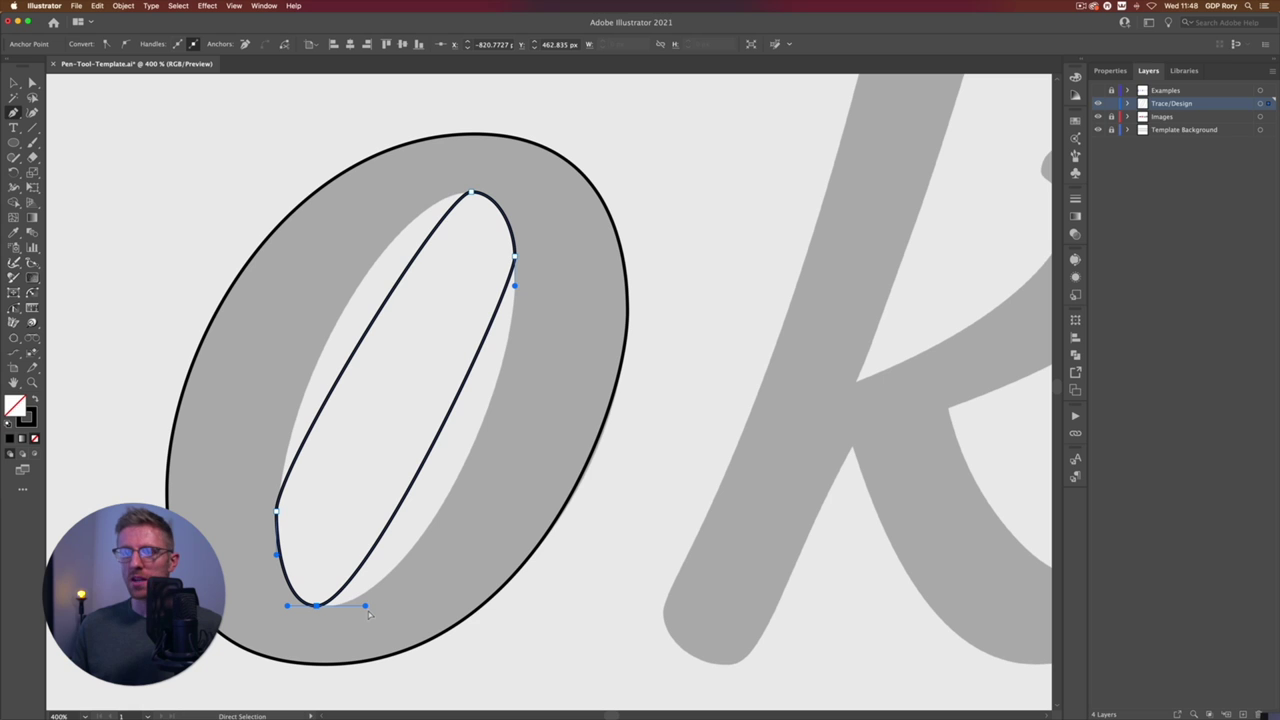
Step: Lengthen the inner path's handles until its long side curves match the hole of the "o", and deselect the path
drag(368, 611, 440, 612)
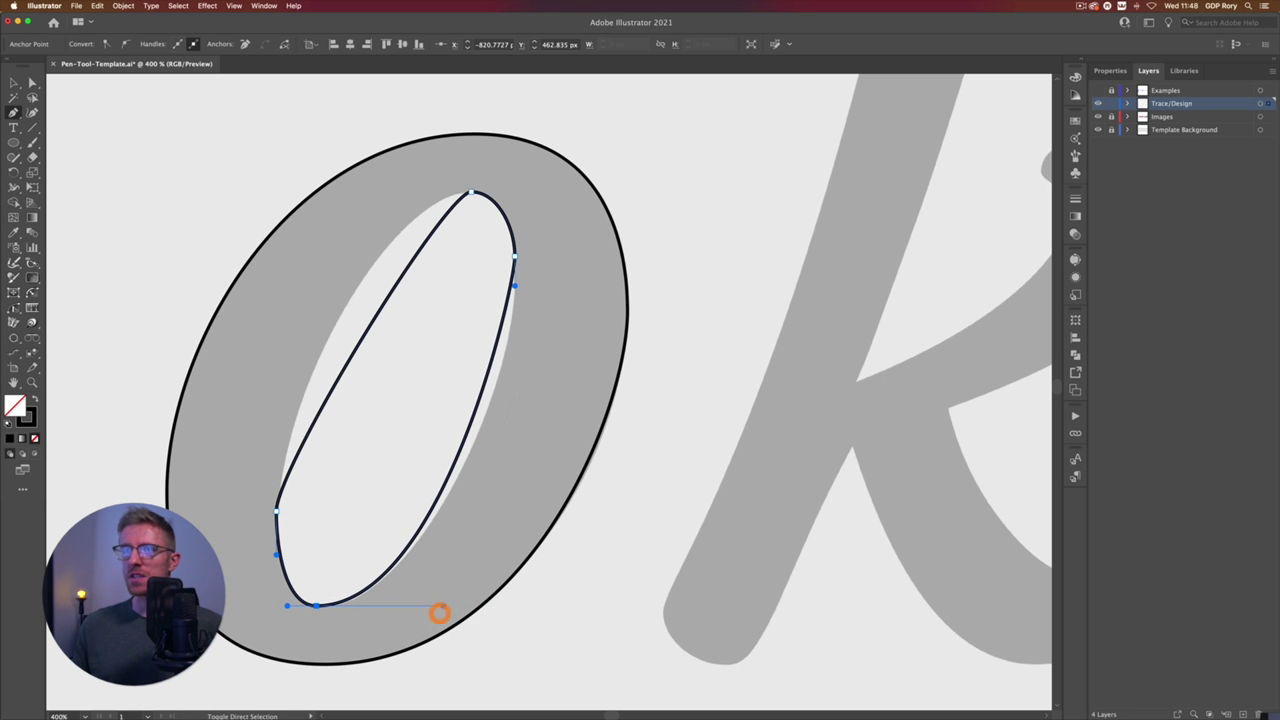
drag(470, 191, 400, 195)
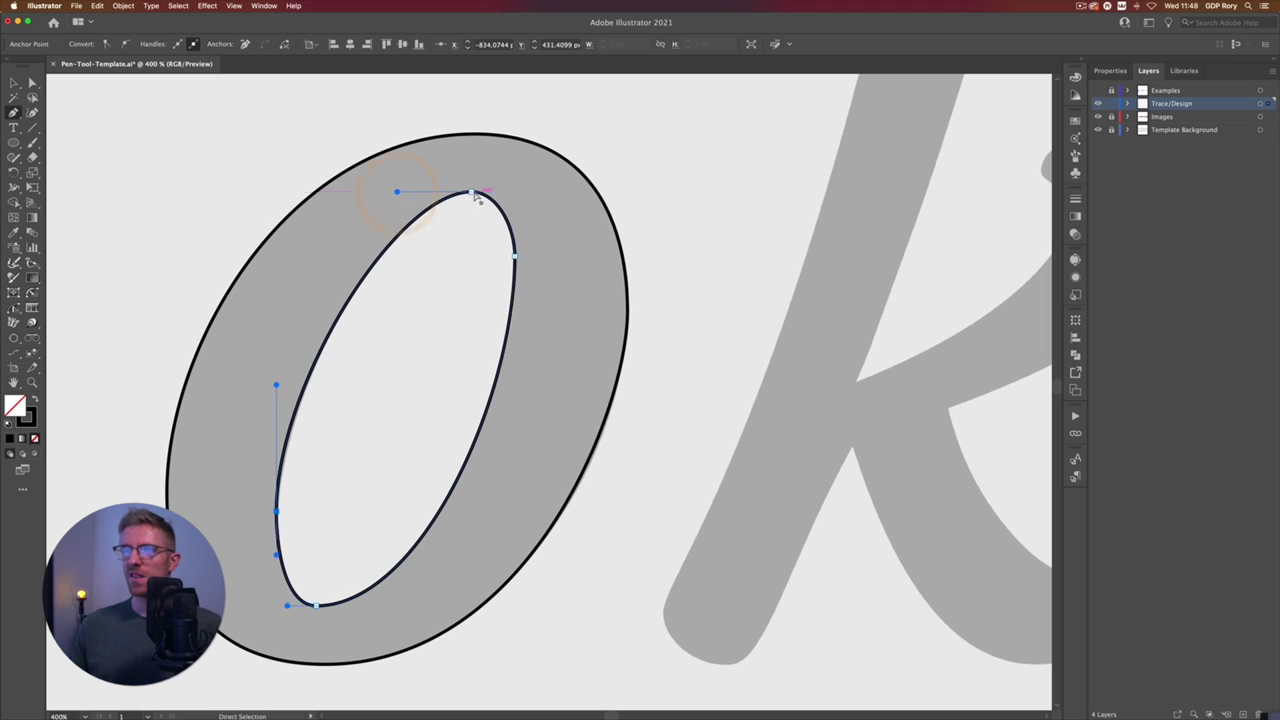
super+click(316, 605)
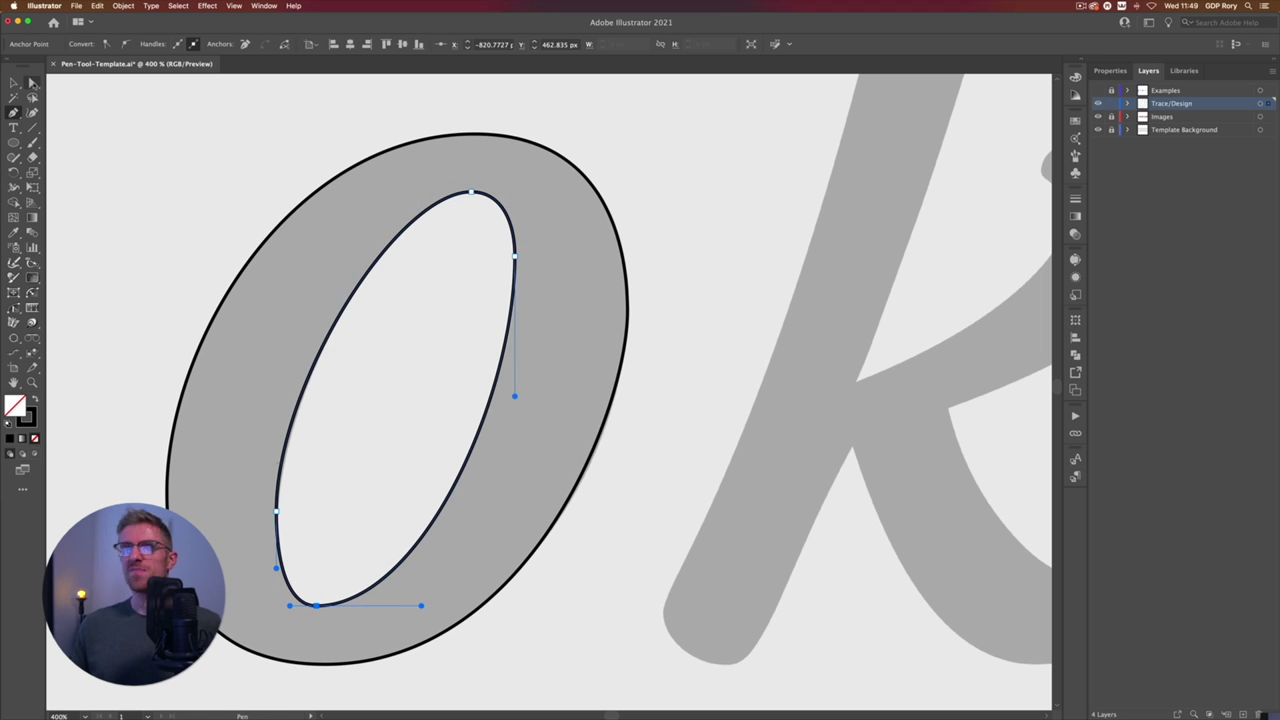
key(v)
click(165, 135)
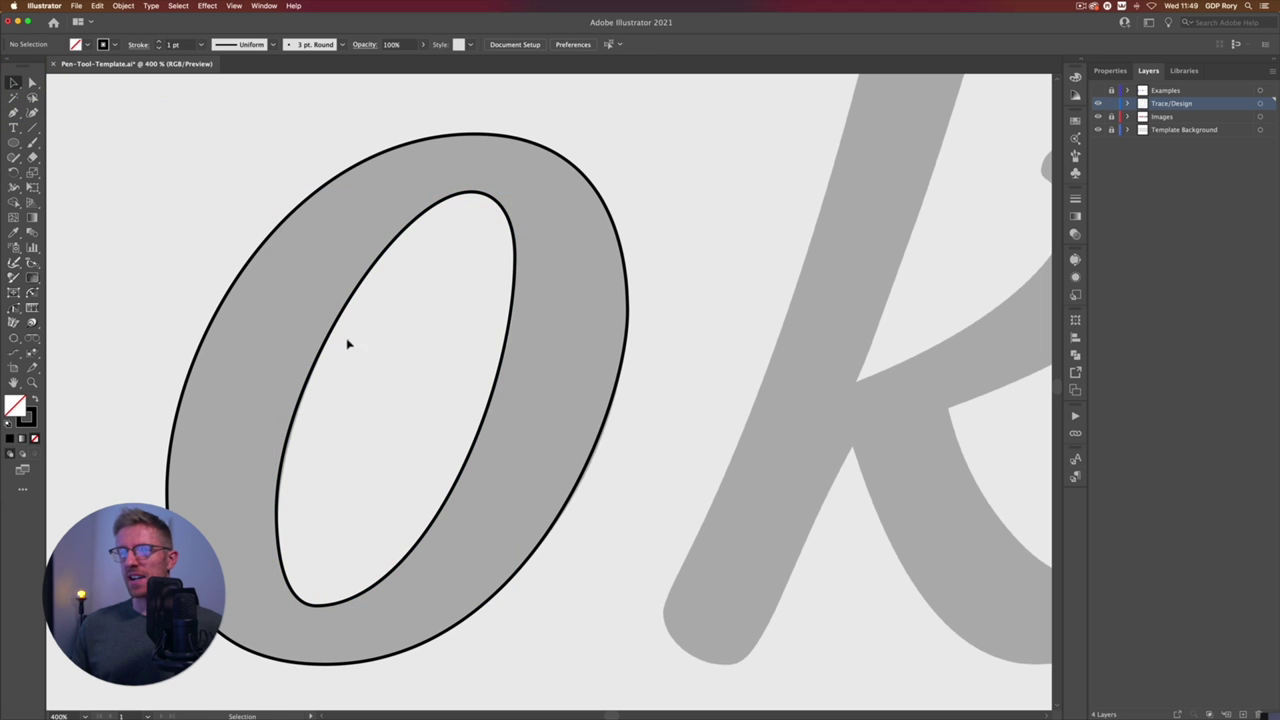
Step: Shorten the upper handle of the inner path's left extreme anchor to fit the hole of the "o", and deselect the path
key(a)
click(278, 480)
key(super+equal)
key(super+equal)
key(super+equal)
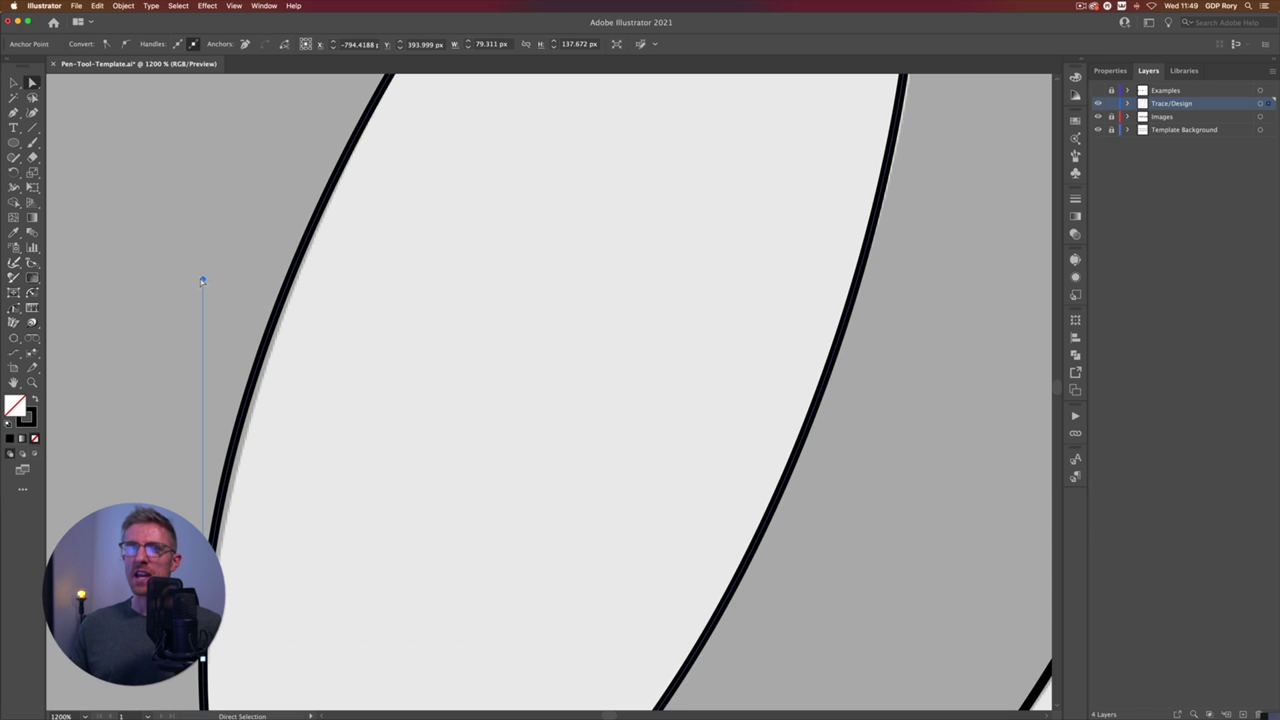
drag(203, 281, 200, 350)
key(super+minus)
key(super+minus)
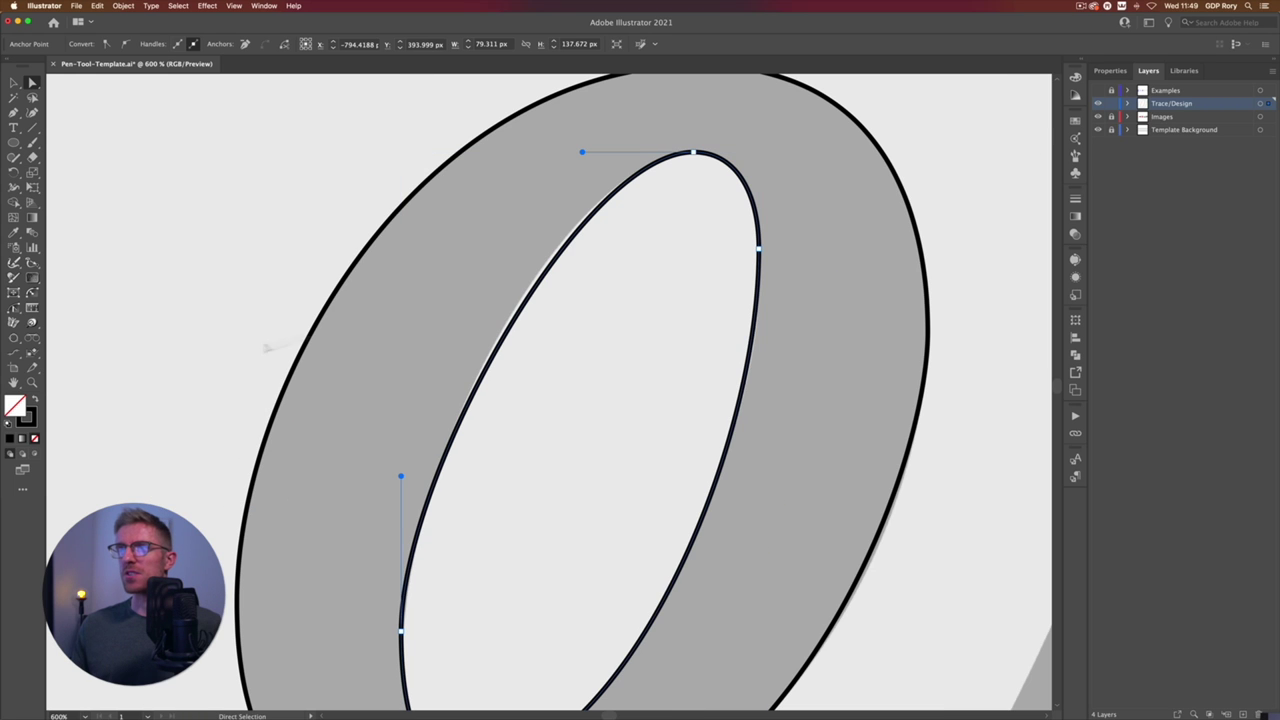
key(super+minus)
key(super+minus)
key(super+minus)
key(v)
drag(686, 229, 351, 251)
click(352, 253)
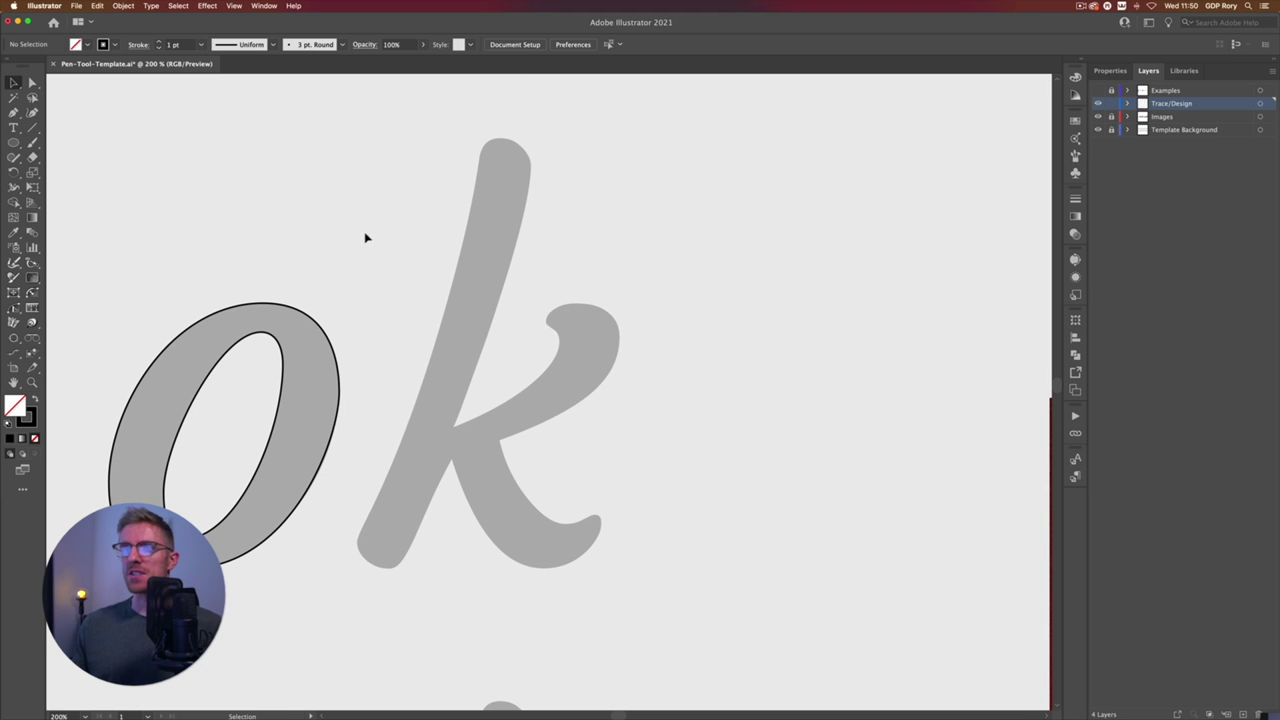
Step: Add "Lorem ipsum" placeholder text above the "Oh la la" neon image and set its Metropolis style to Light Italic
drag(386, 243, 334, 260)
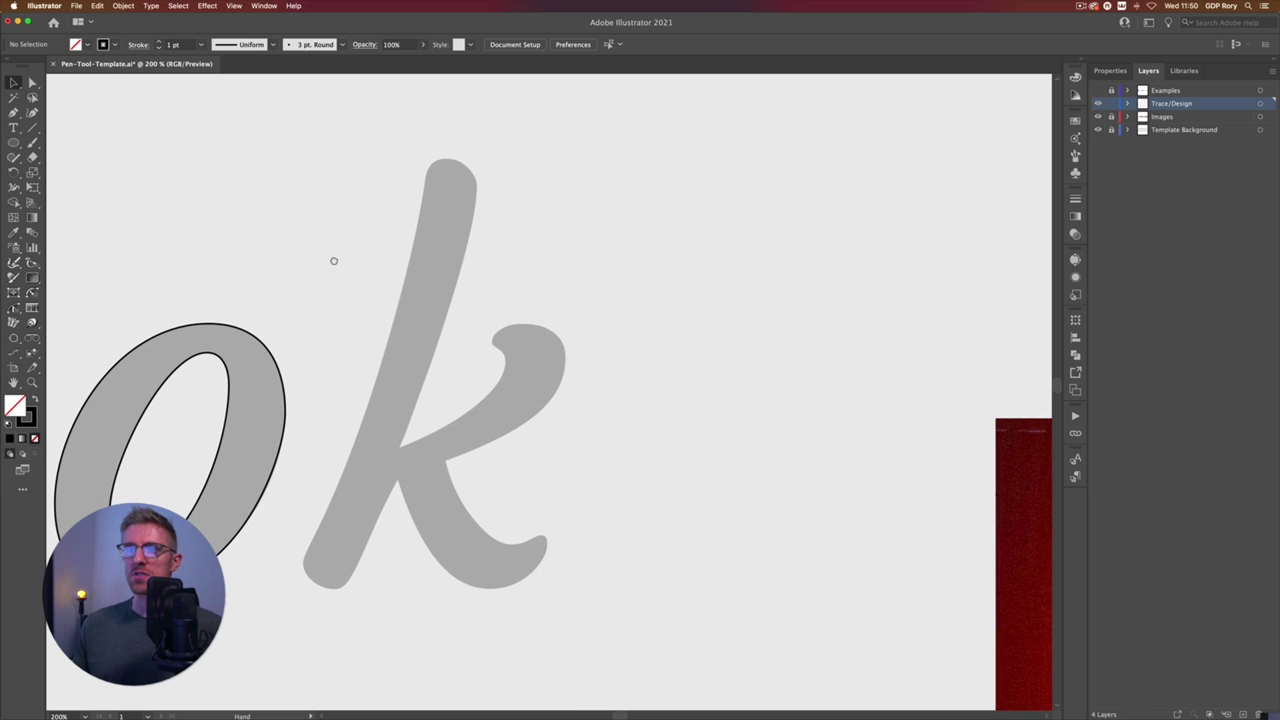
click(332, 260)
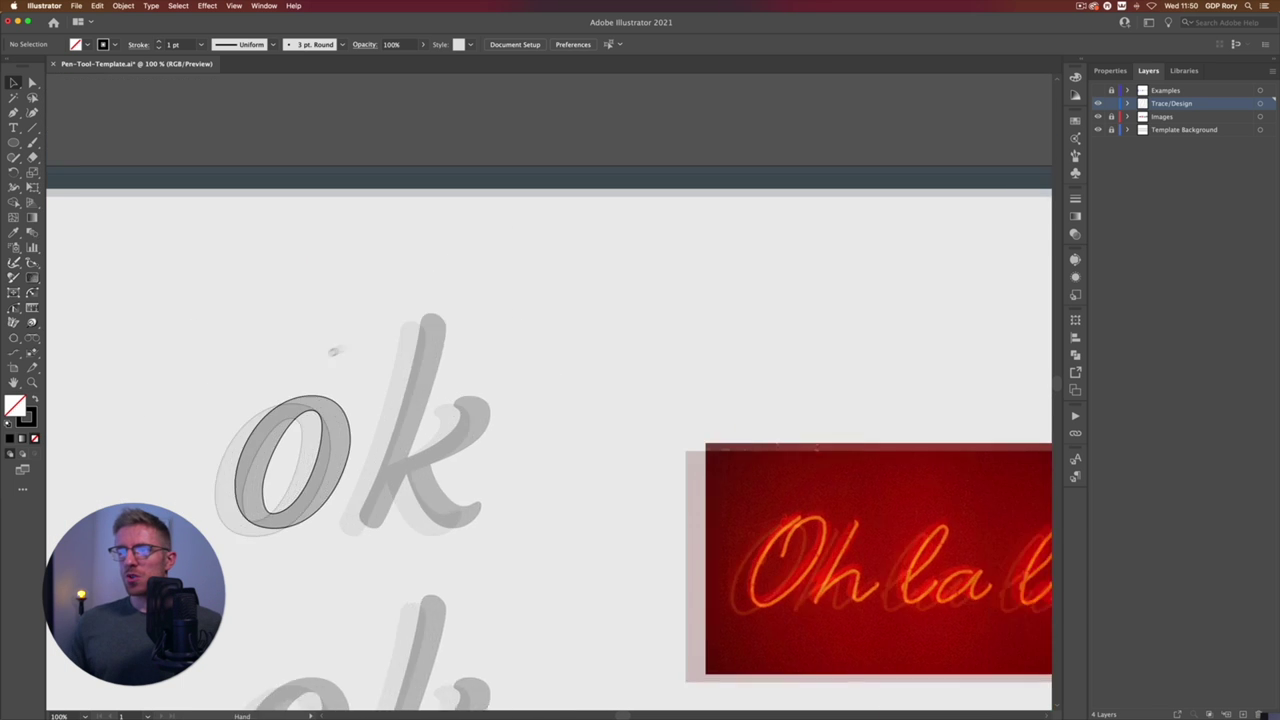
click(224, 388)
click(14, 127)
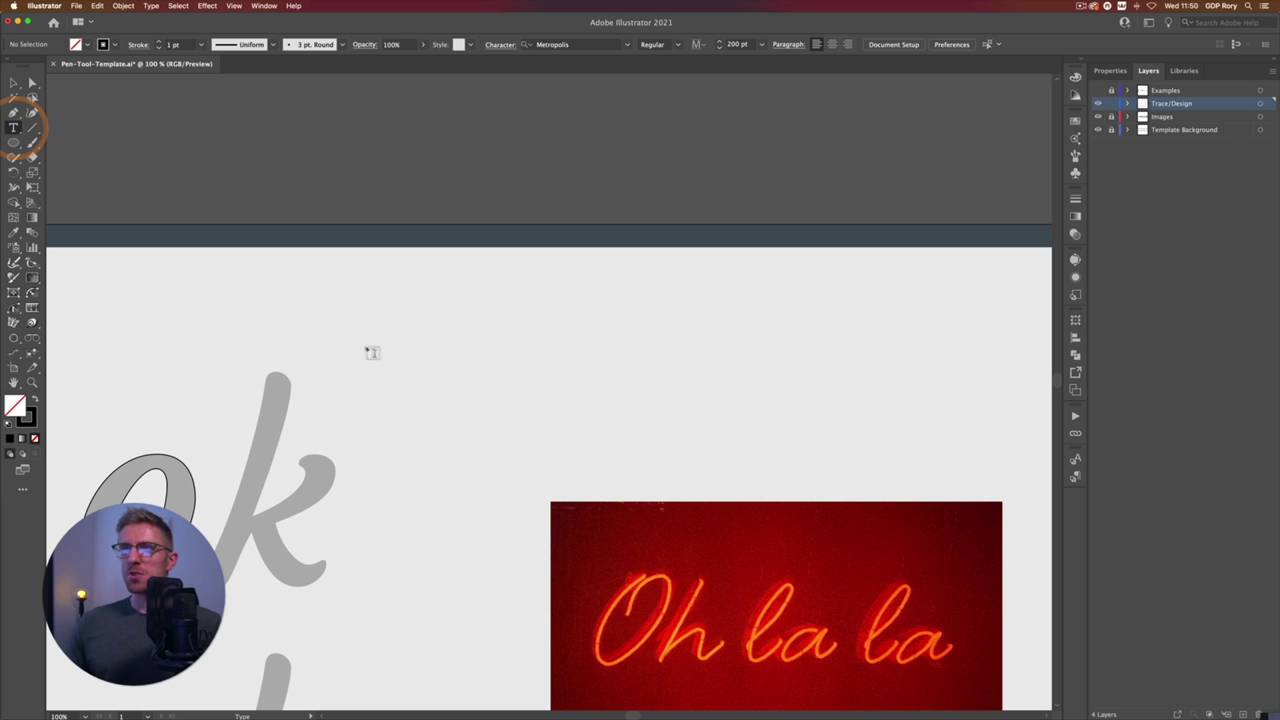
click(397, 366)
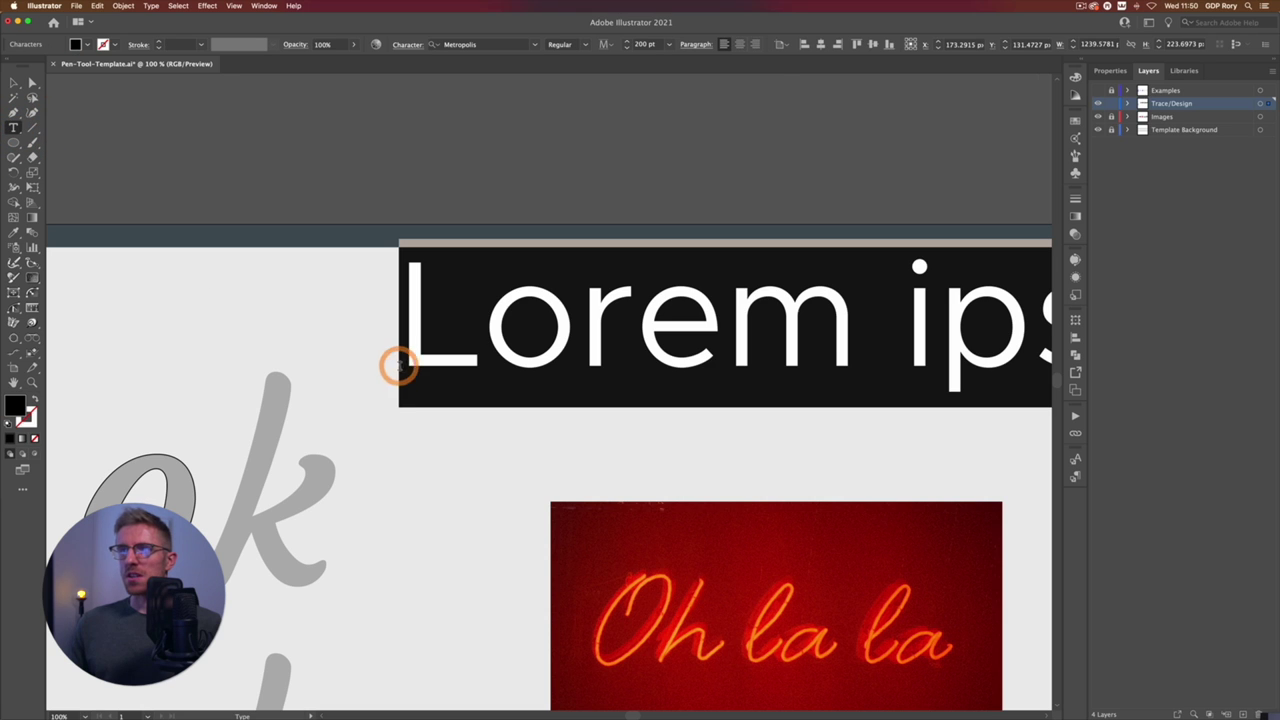
click(585, 45)
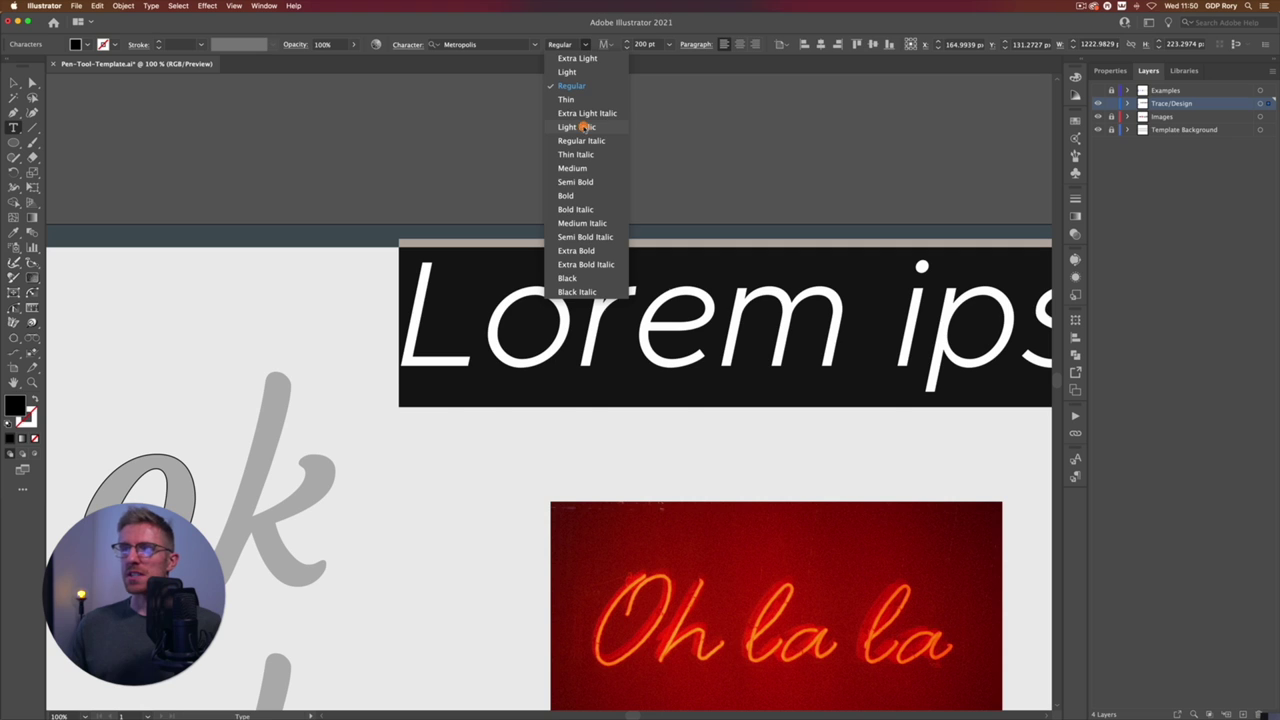
click(582, 127)
key(Escape)
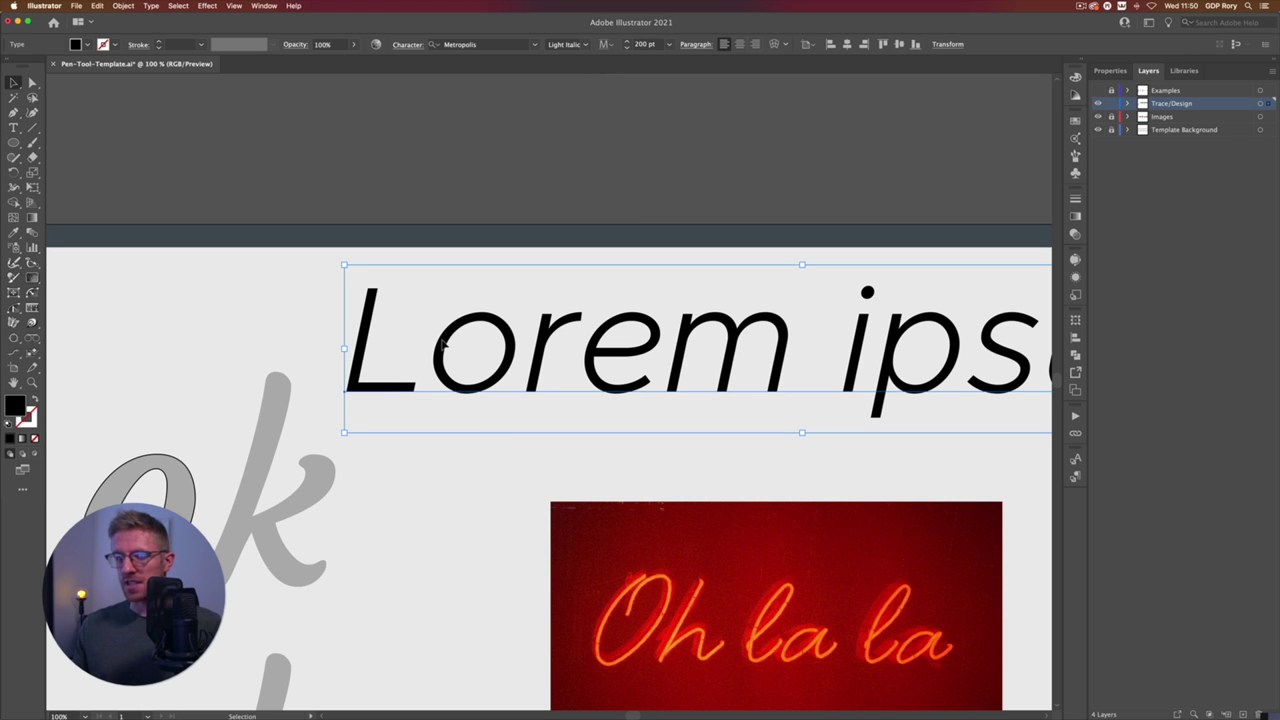
Step: Convert the "Lorem ipsum" text to outlines and switch to the Direct Selection tool
key(a)
key(shift+super+o)
key(v)
key(a)
Step: Examine the anchor and handle placement on the last arch and foot of the outlined "m" in "Lorem"
key(super+equal)
key(super+equal)
key(super+equal)
key(super+equal)
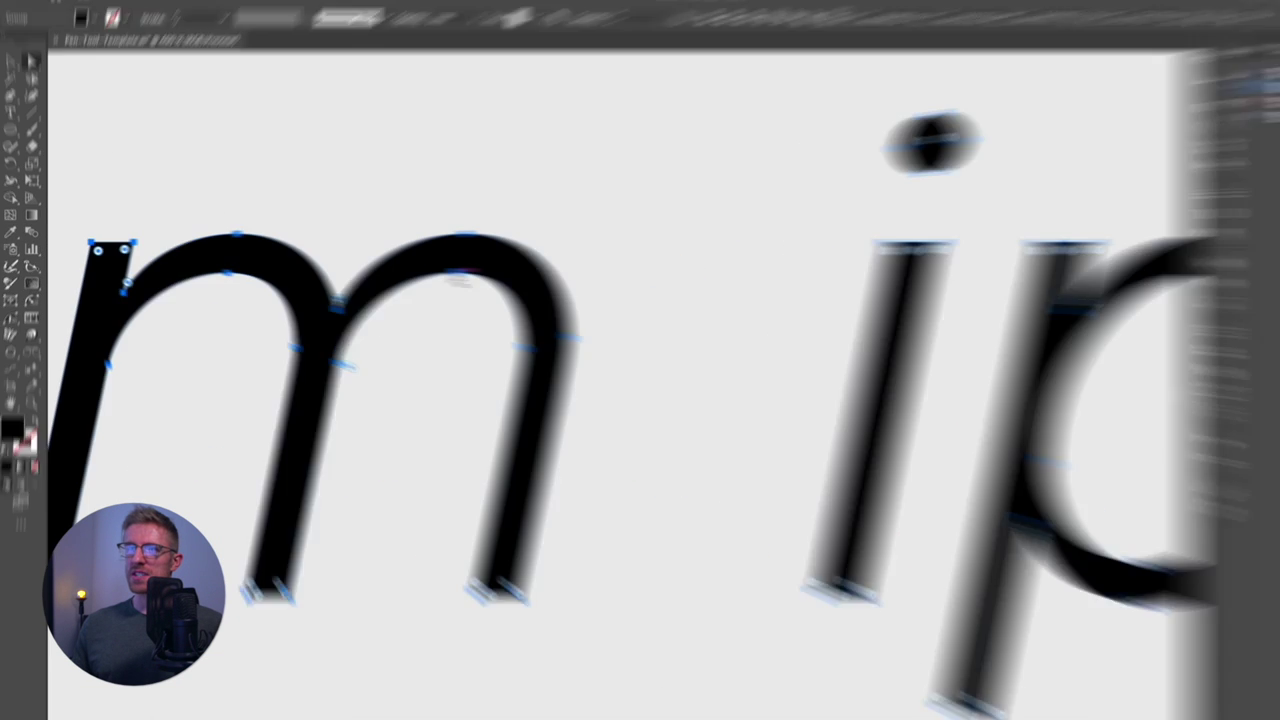
click(404, 269)
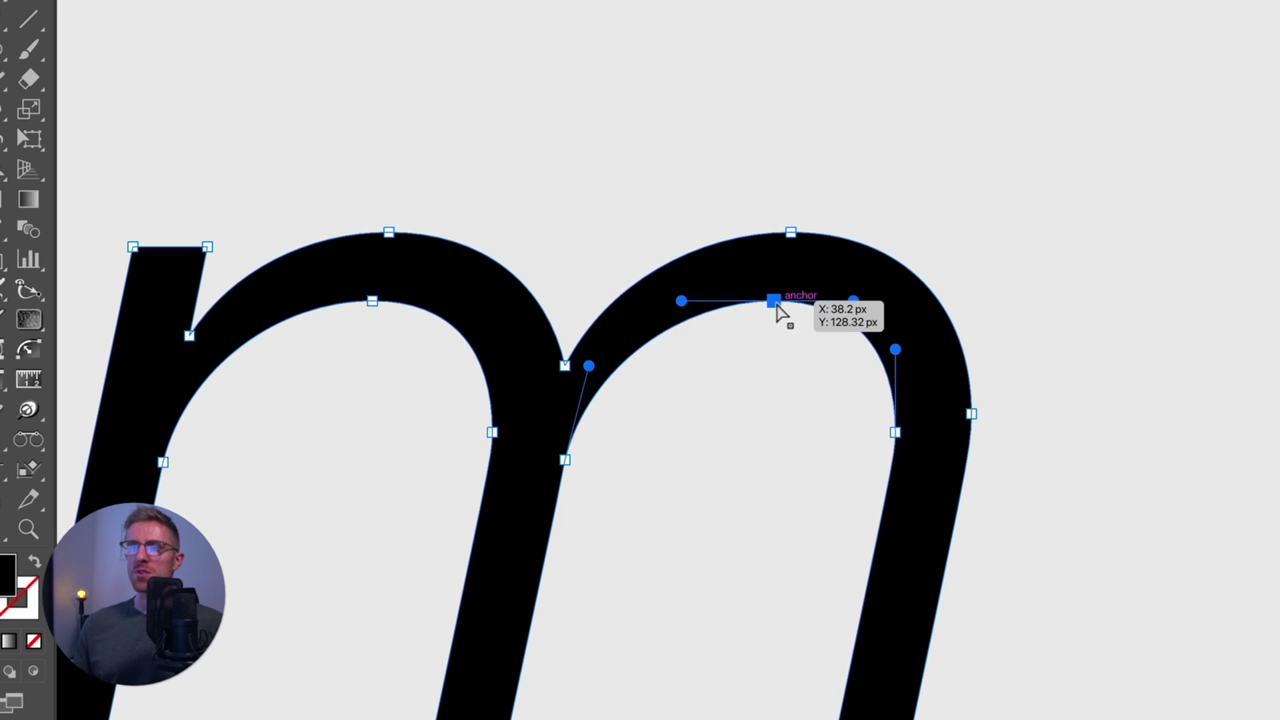
click(790, 233)
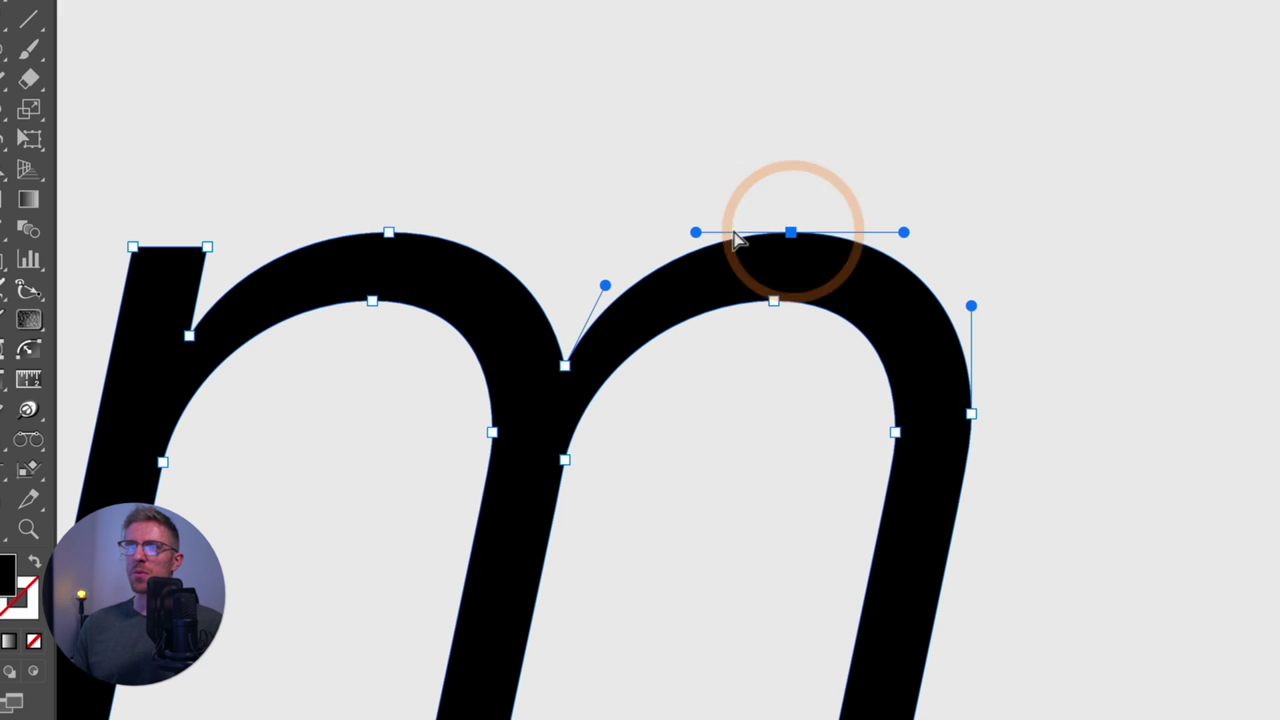
click(894, 430)
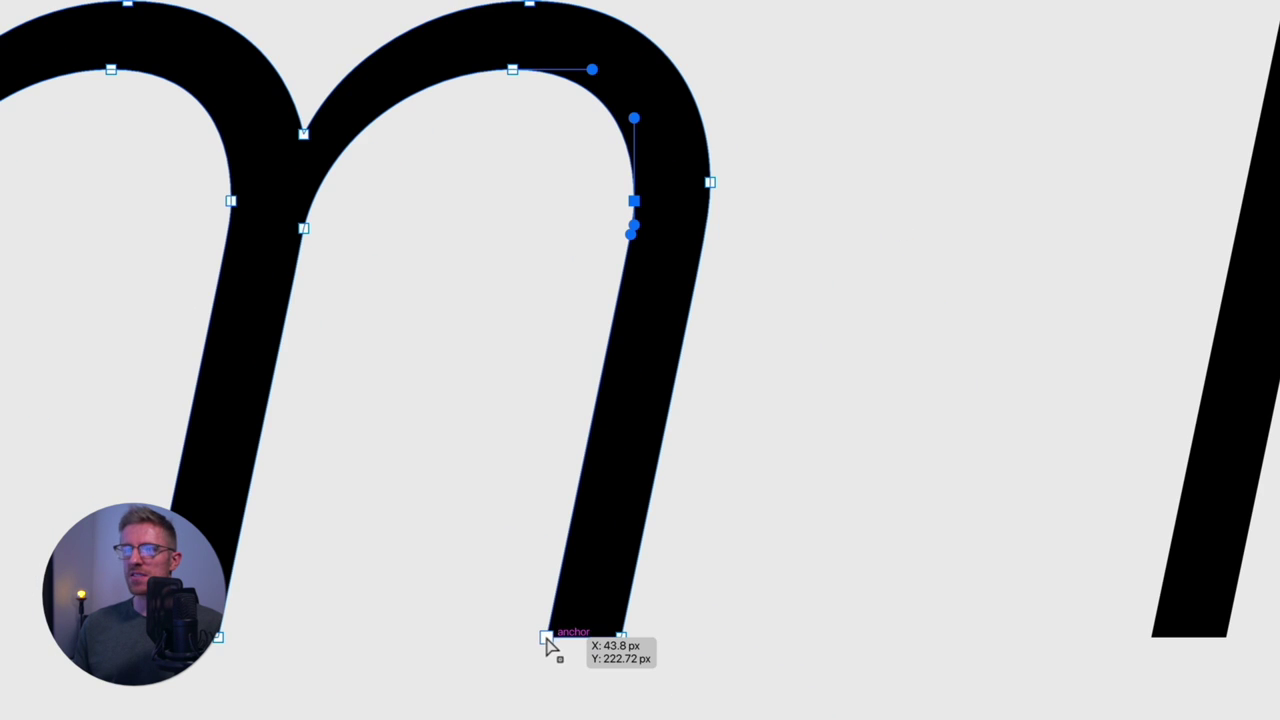
click(545, 637)
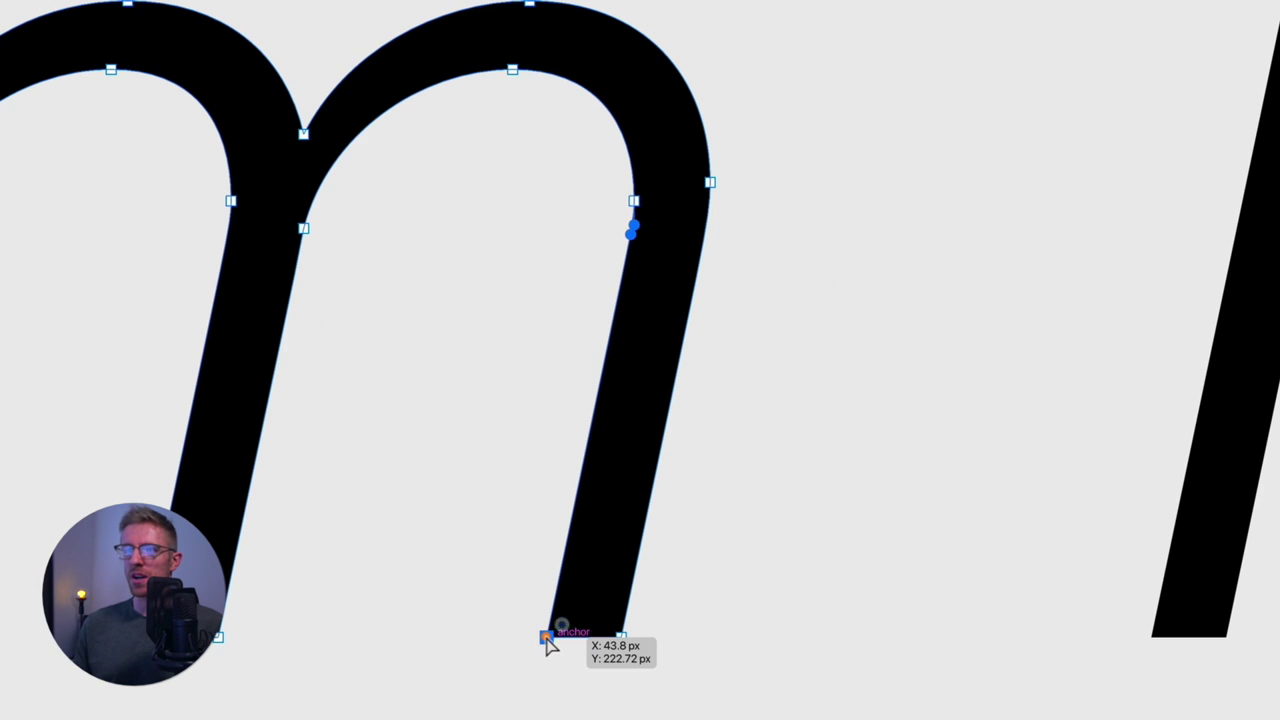
click(619, 639)
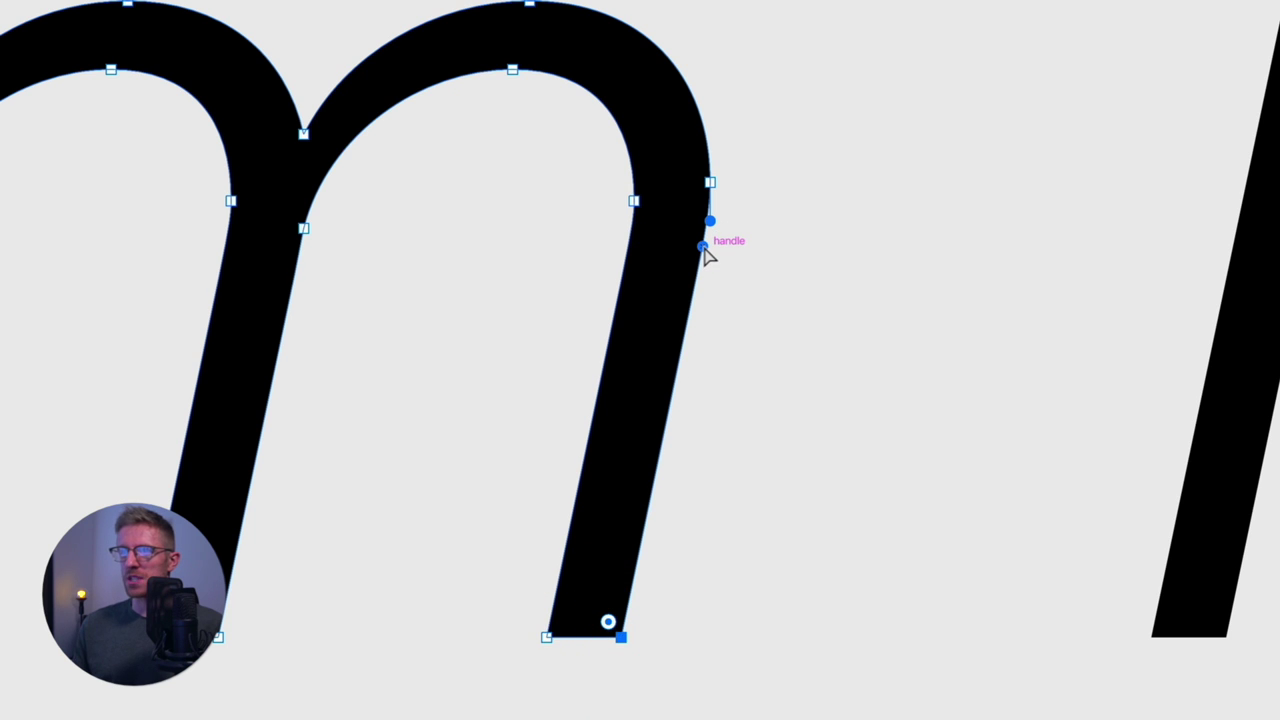
mouse_move(703, 247)
mouse_down()
mouse_move(749, 269)
mouse_move(700, 260)
mouse_up()
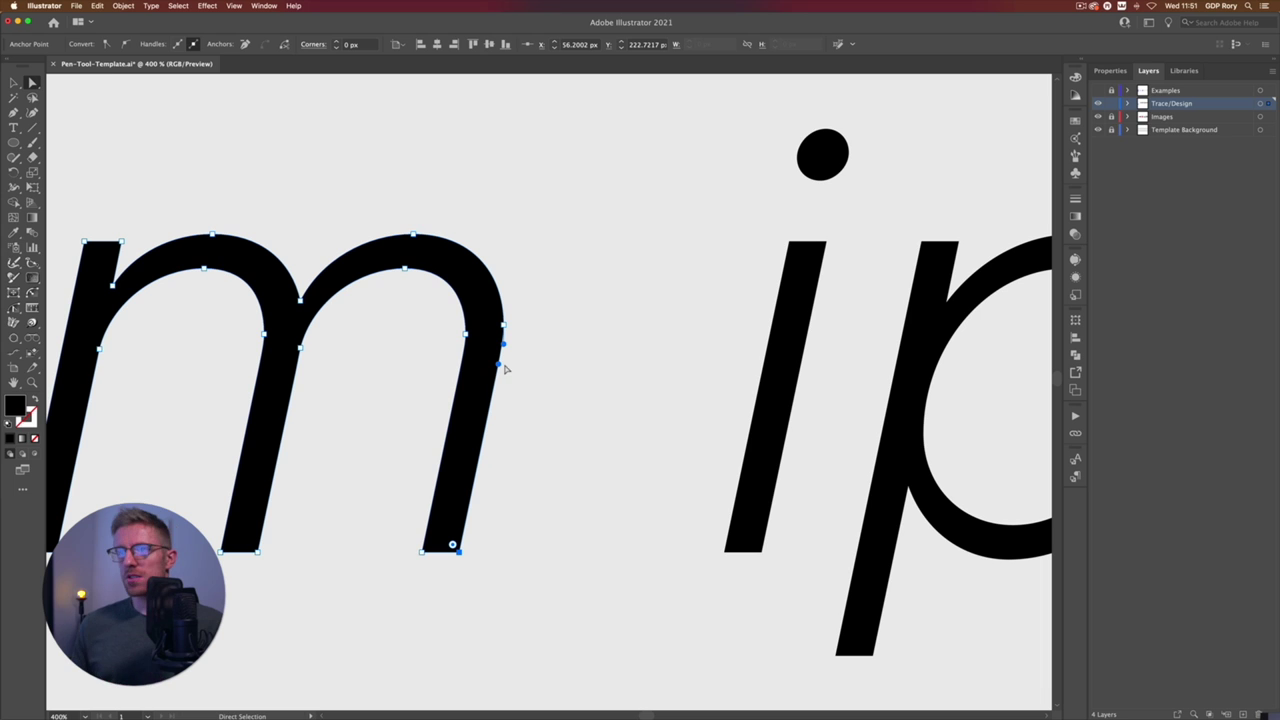
Step: Delete the outlined "Lorem ipsum" lettering from the artboard
key(super+1)
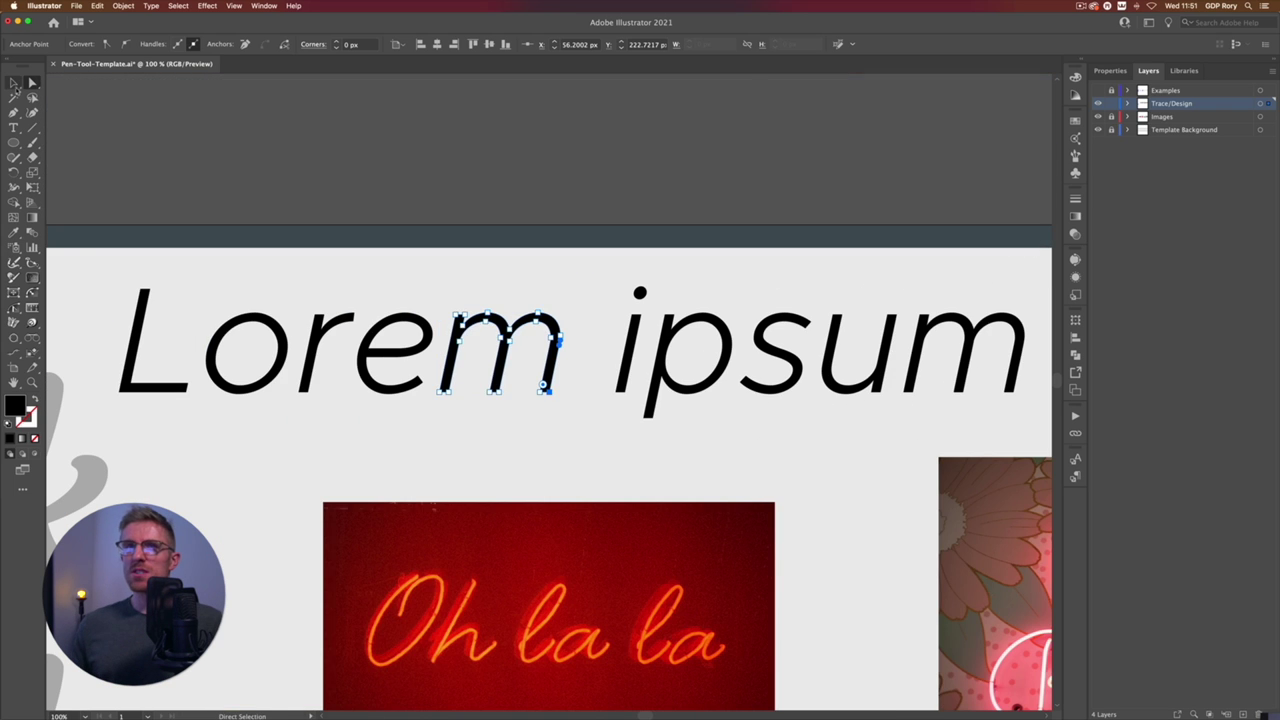
click(14, 83)
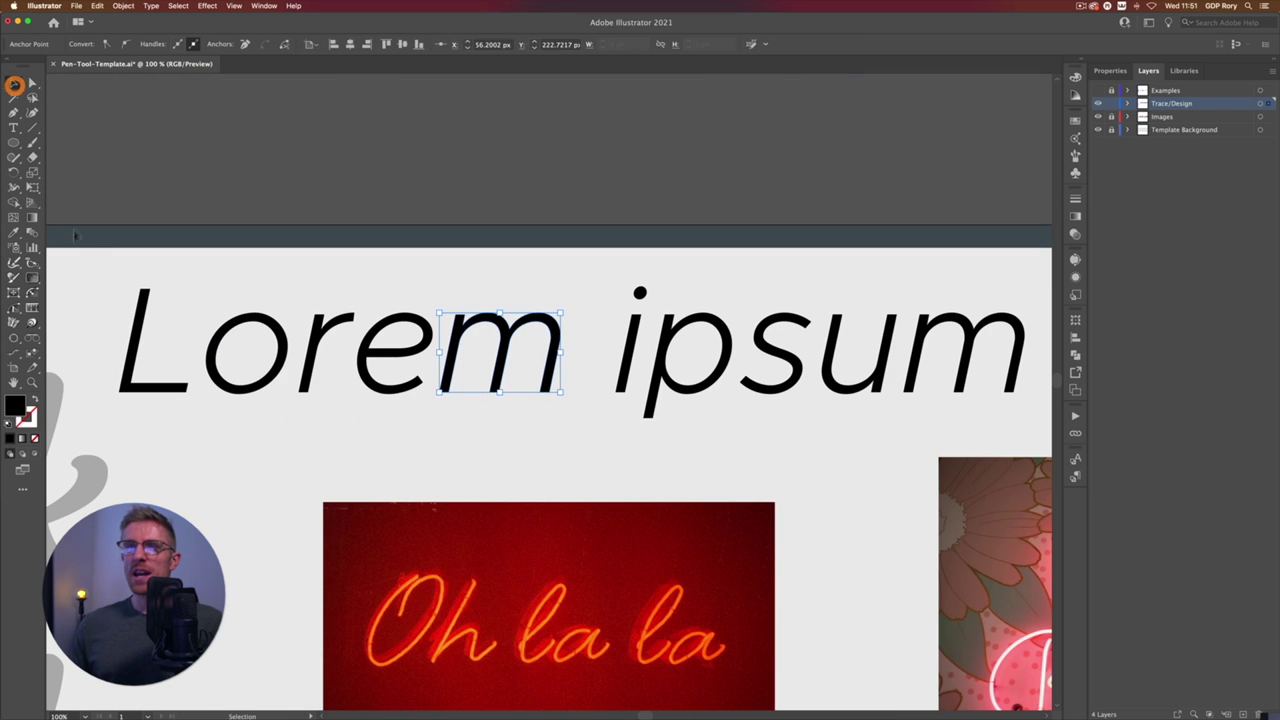
click(74, 254)
click(137, 310)
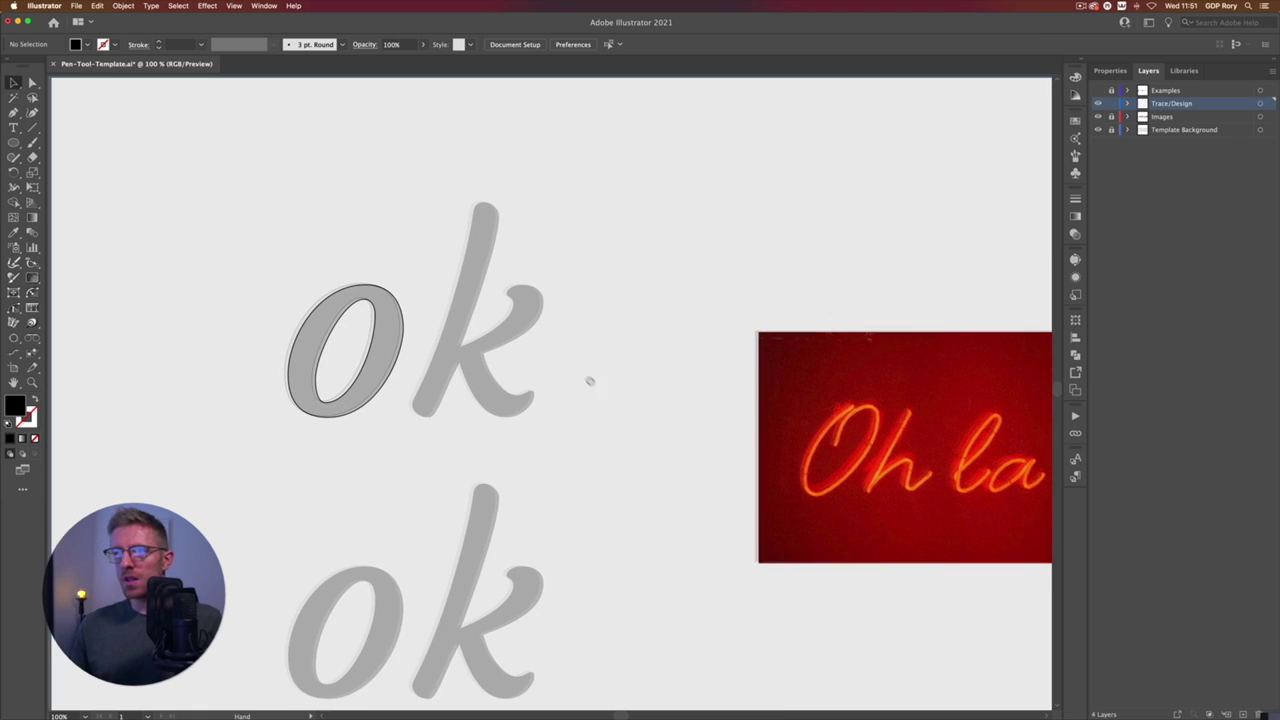
Step: Start a Pen path on the "k" with an anchor and short vertical handles at the stem's lower-left extreme
click(597, 389)
key(super+=)
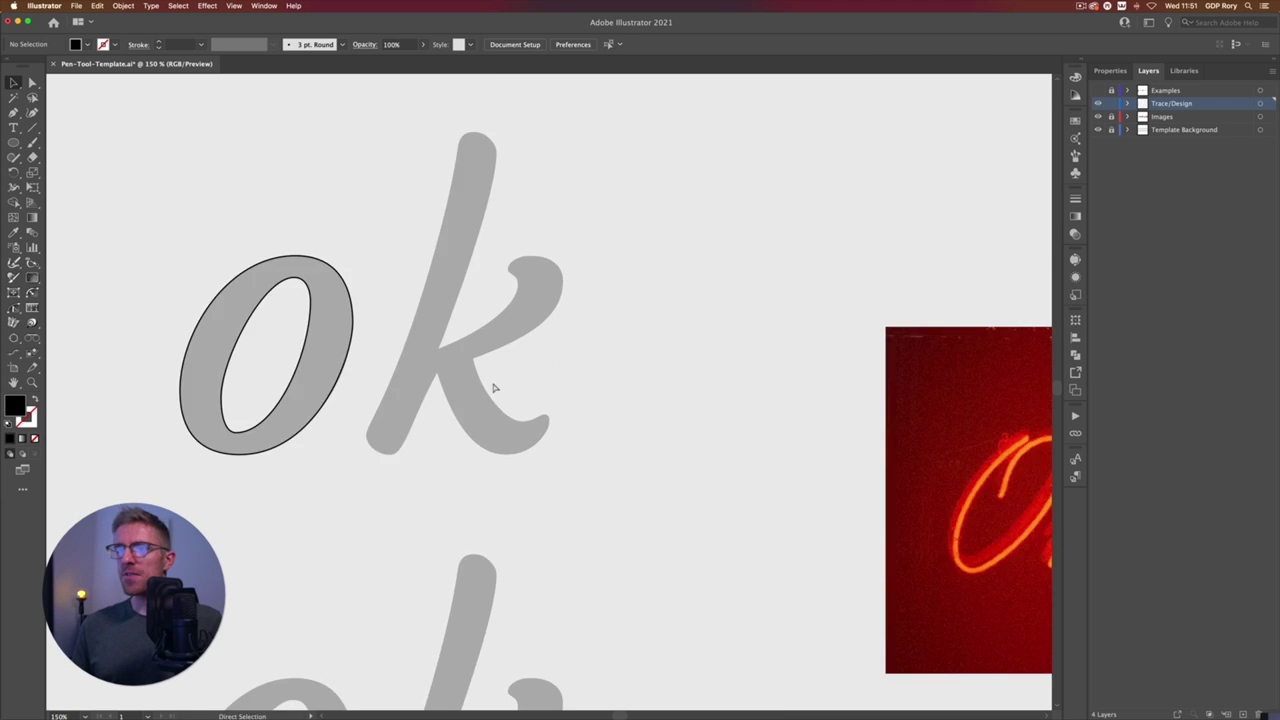
key(p)
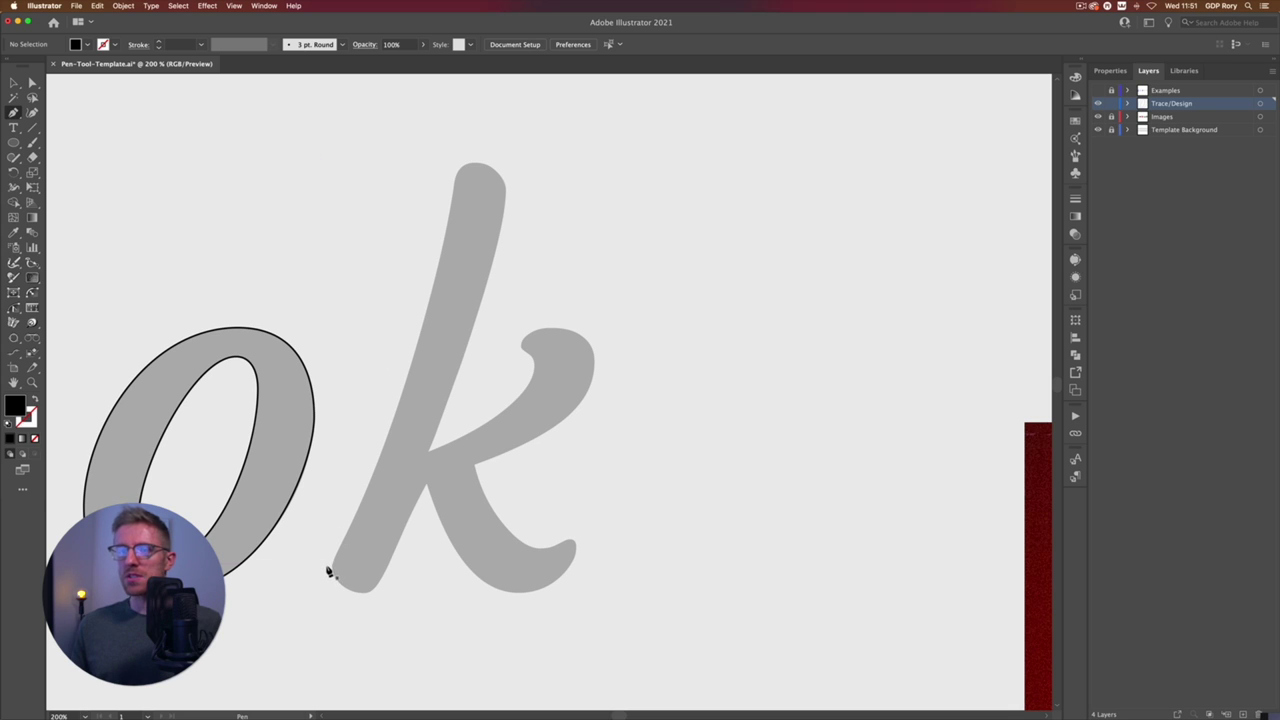
key(super+equal)
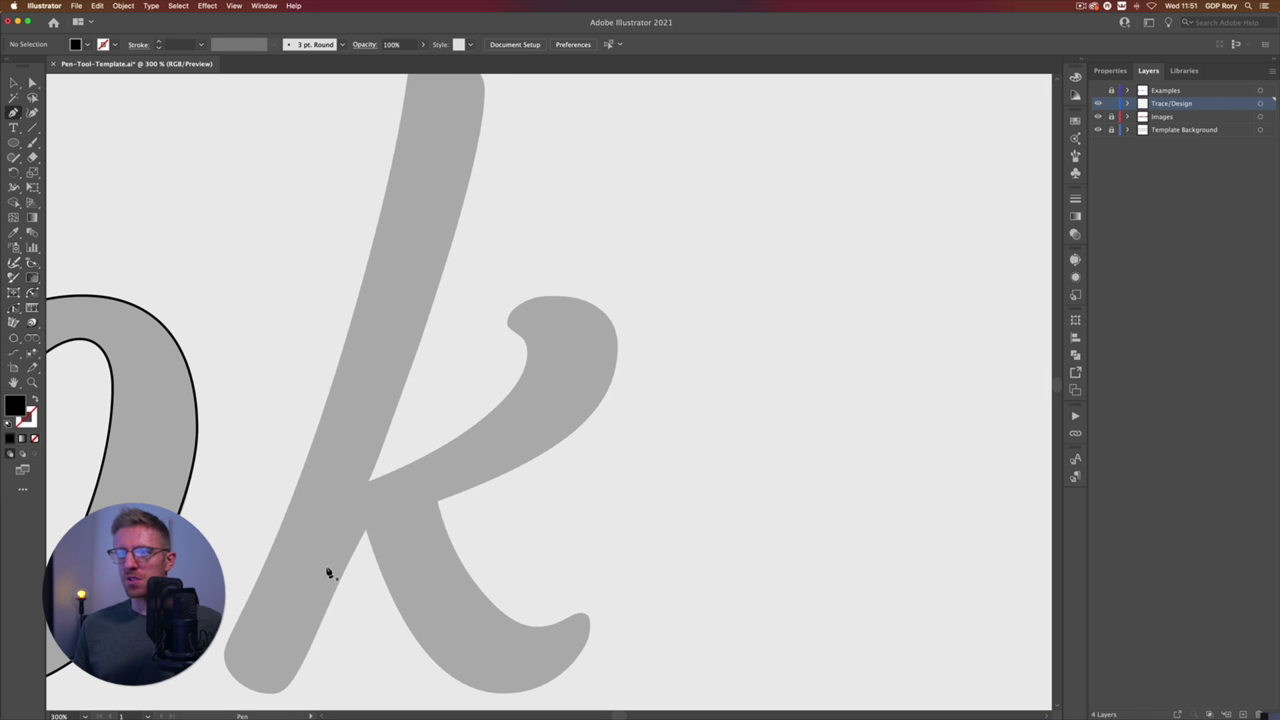
drag(323, 573, 458, 537)
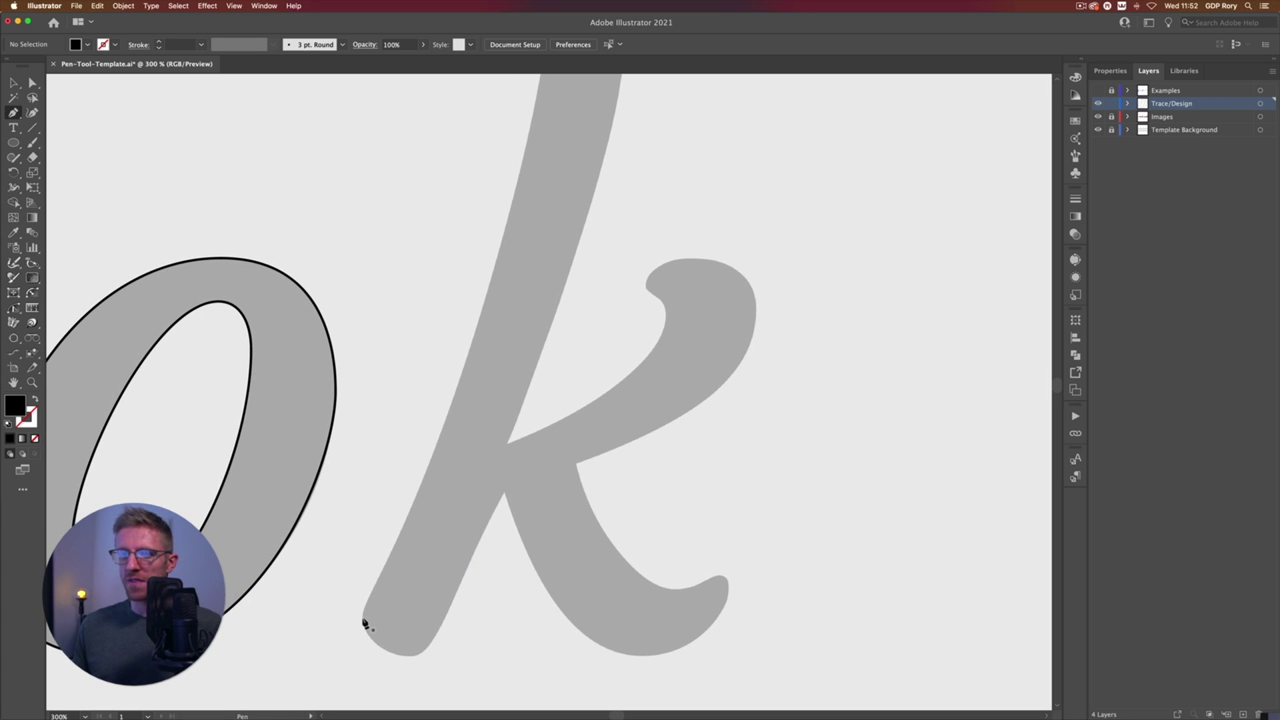
key(super+equal)
key(super+equal)
drag(363, 623, 555, 322)
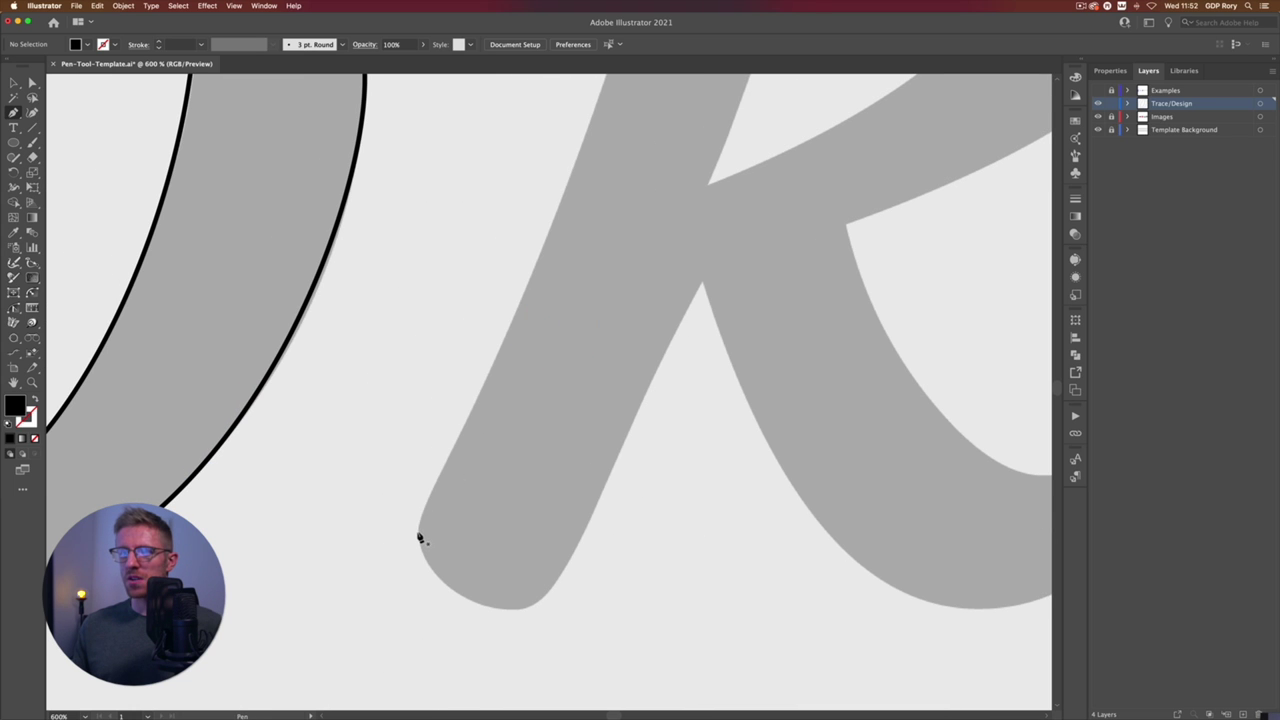
drag(419, 536, 425, 507)
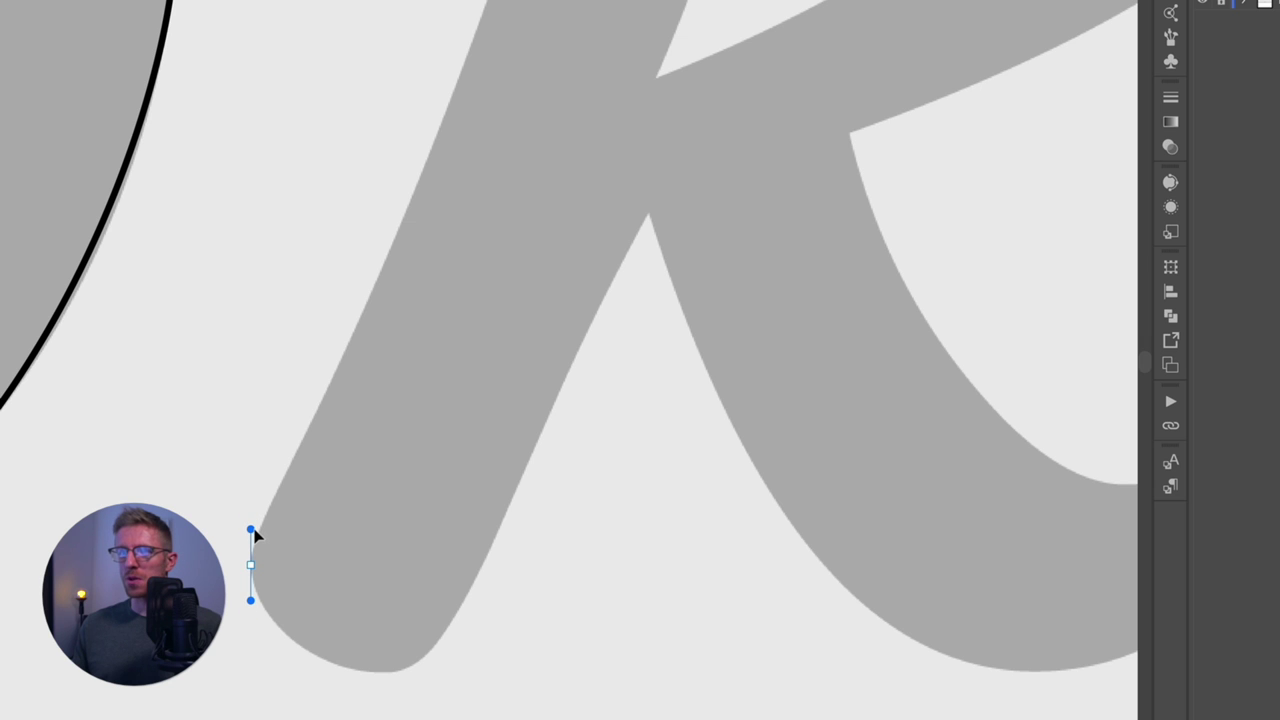
Step: Try to trace the left edge of the "k" stem with a single curve to an anchor with vertical handles near its top
drag(255, 537, 350, 386)
scroll(314, 410, down, 3)
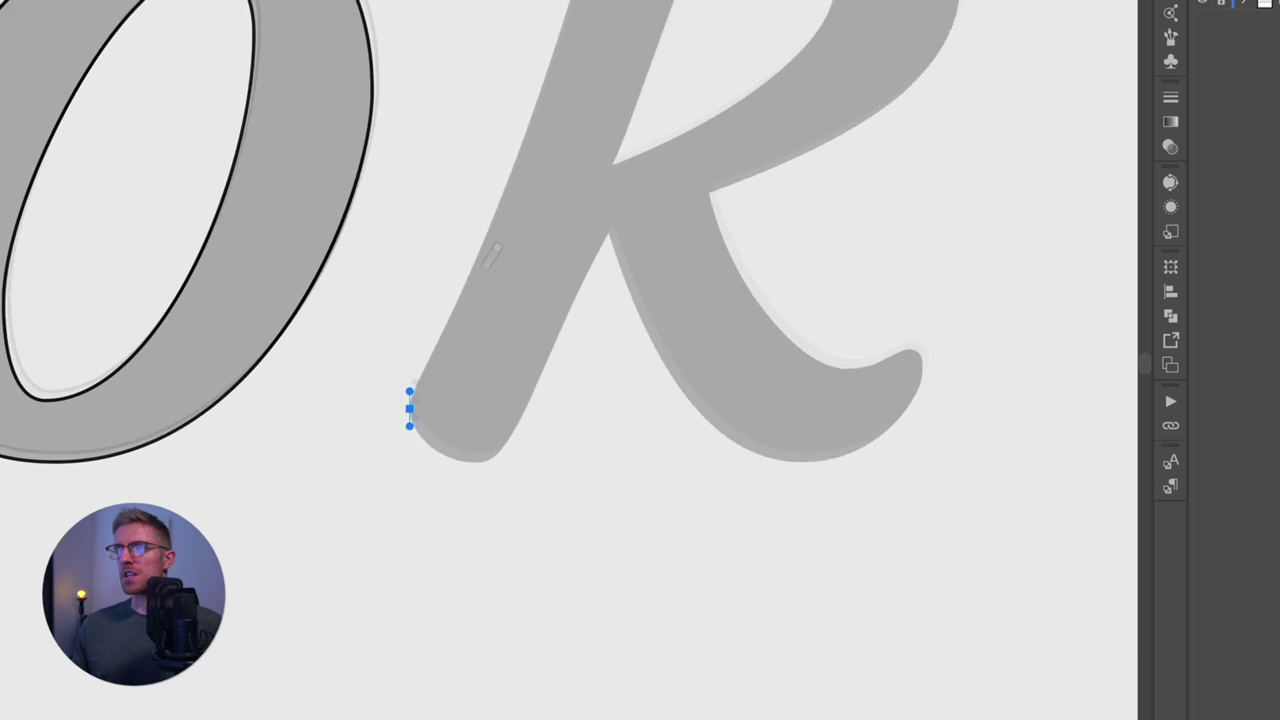
scroll(314, 523, up, 5)
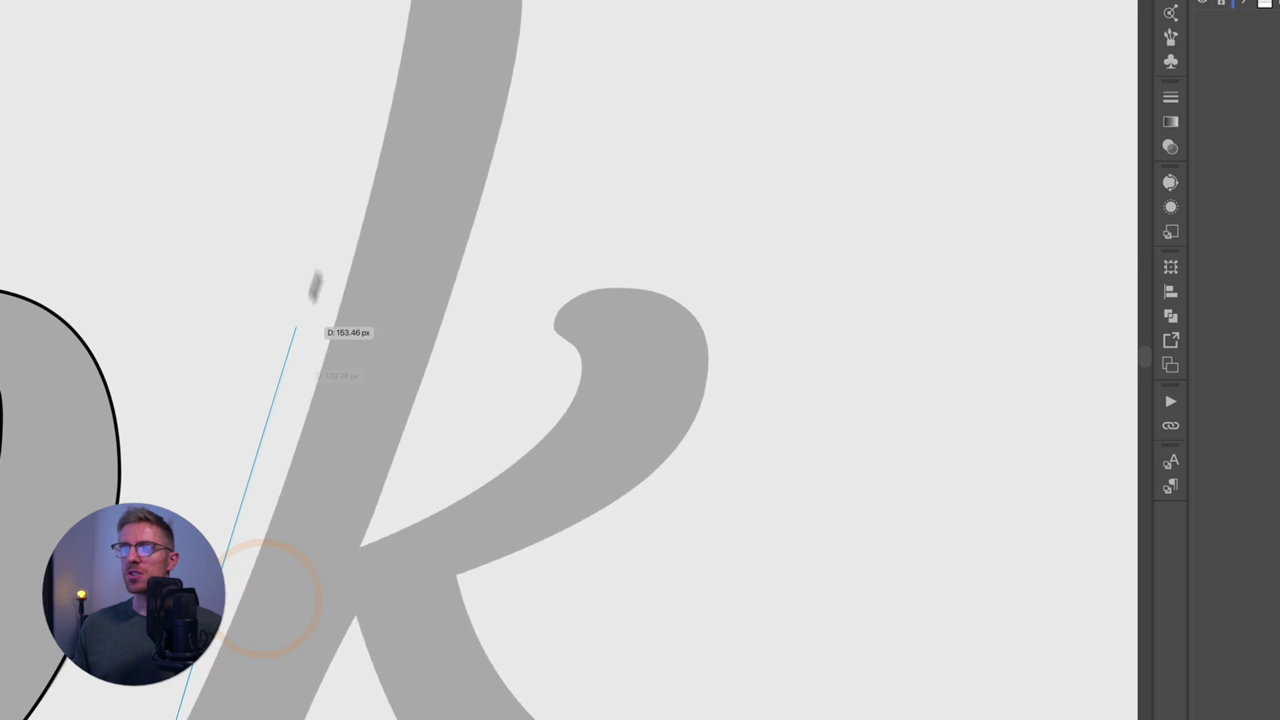
scroll(318, 250, up, 5)
drag(334, 178, 352, 40)
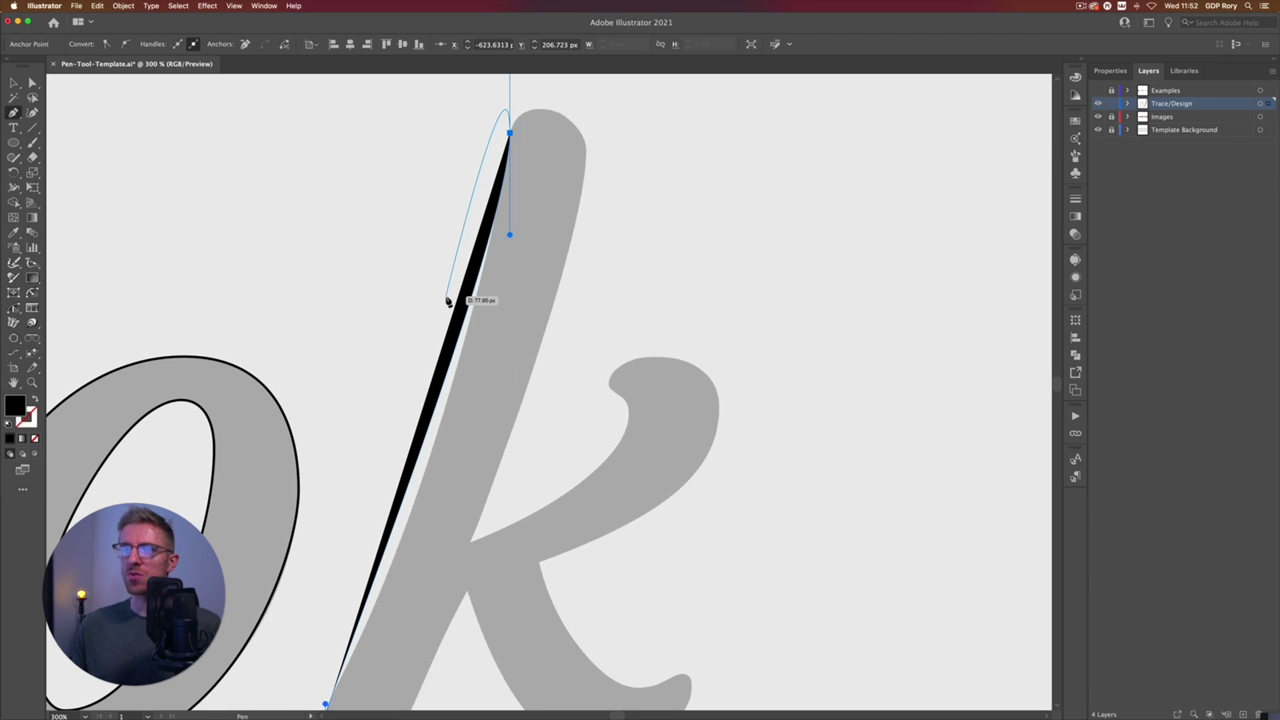
key(shift+x)
mouse_move(448, 301)
mouse_down()
mouse_move(486, 289)
mouse_move(510, 238)
mouse_up()
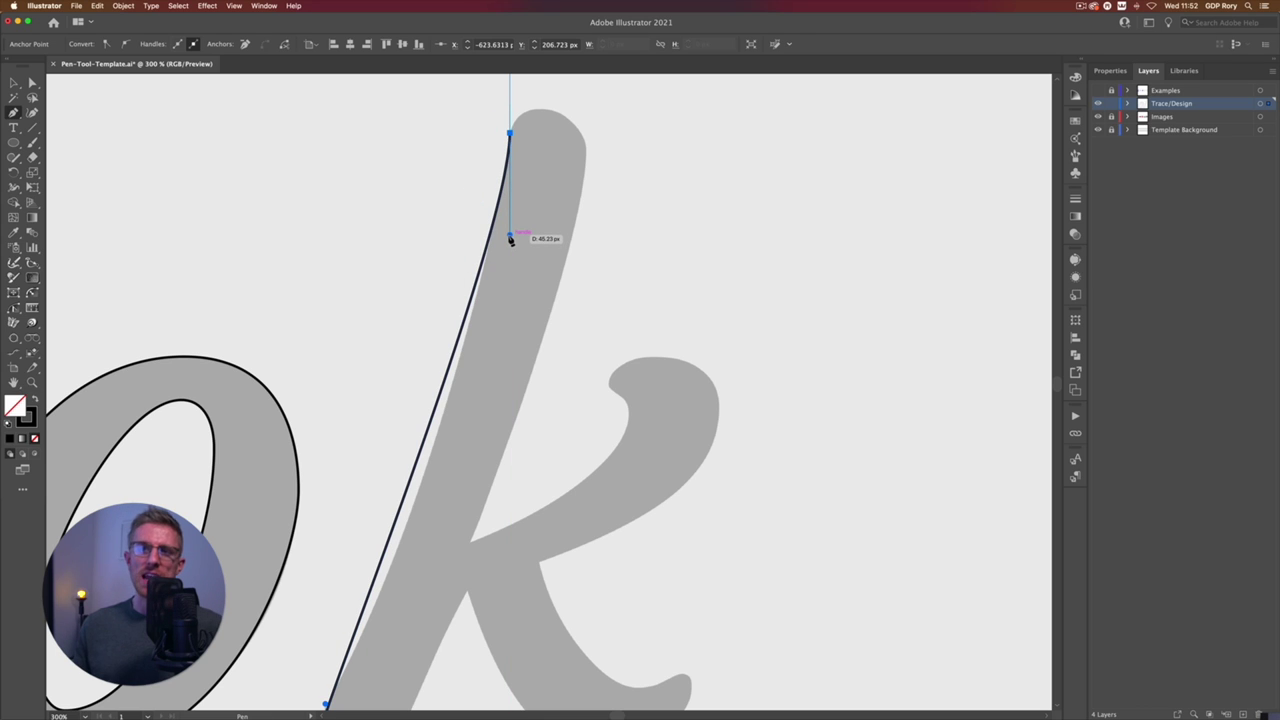
drag(510, 238, 489, 336)
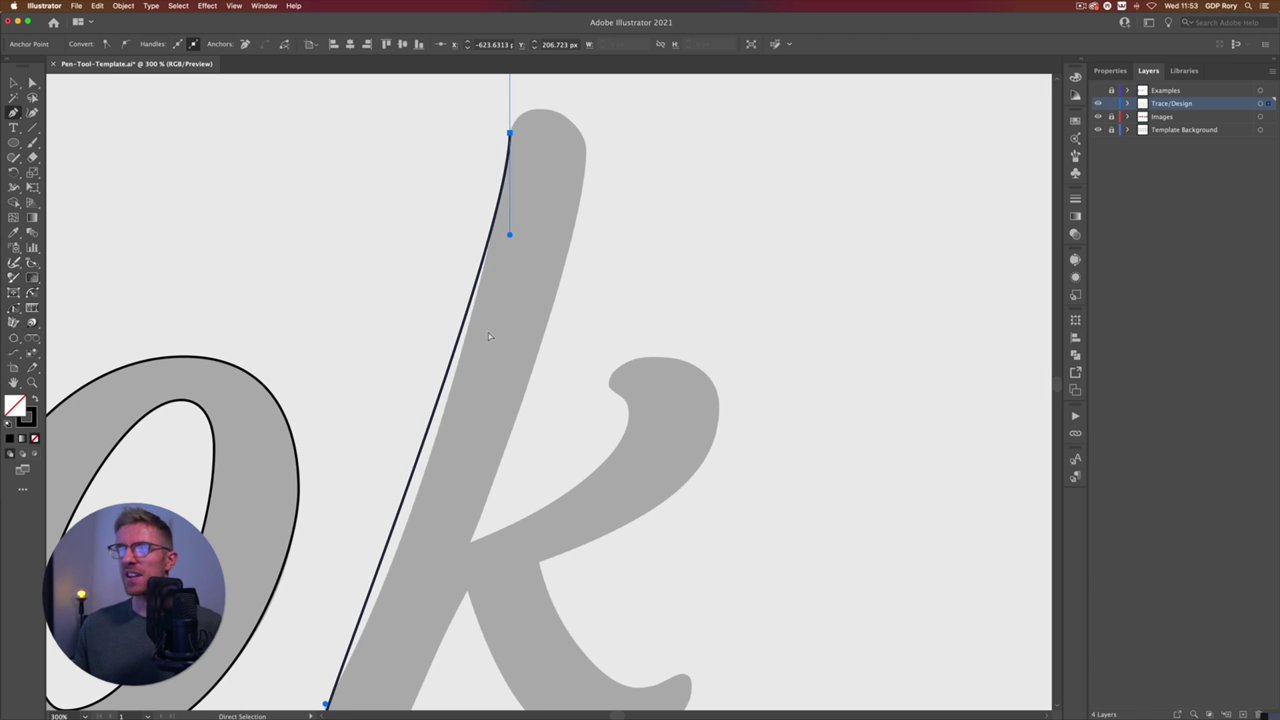
key(shift+x)
drag(488, 336, 533, 221)
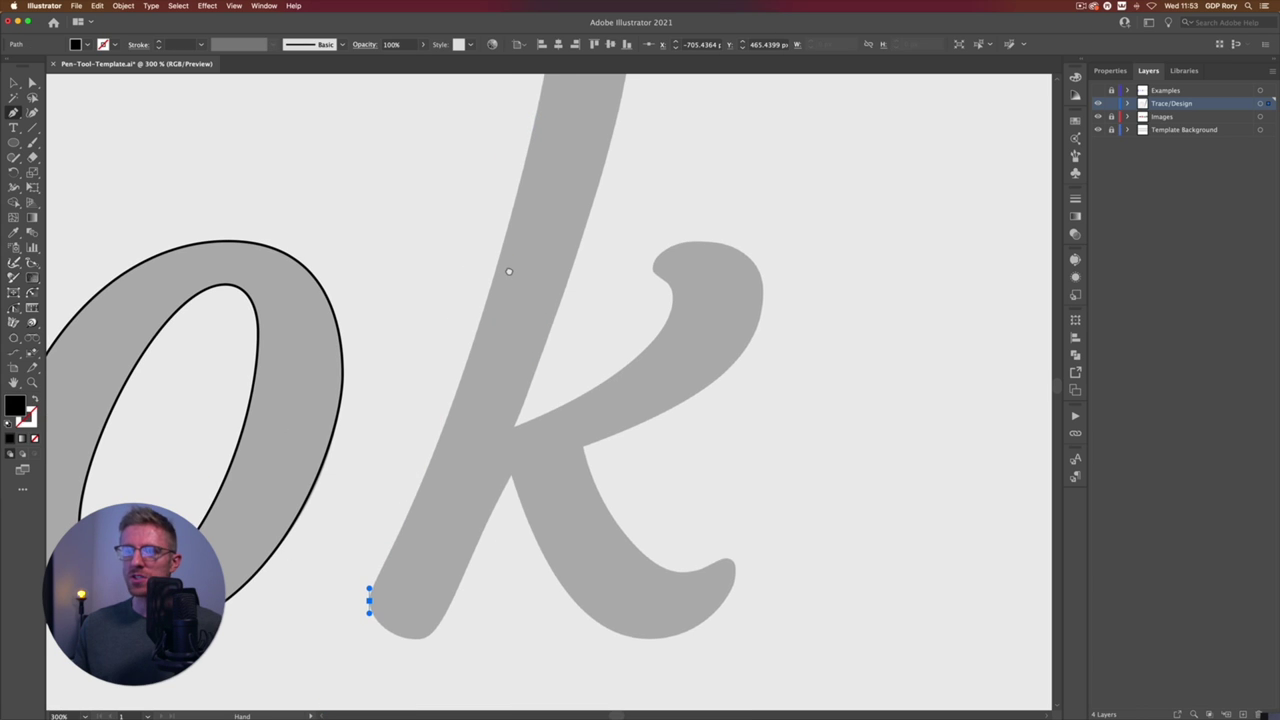
Step: Swap fill and stroke, and place a Pen anchor midway up the left edge of the "k" stem with handles angled along the slope
click(508, 277)
key(shift+x)
mouse_move(508, 277)
mouse_down()
mouse_move(503, 360)
mouse_move(490, 366)
mouse_move(515, 279)
mouse_up()
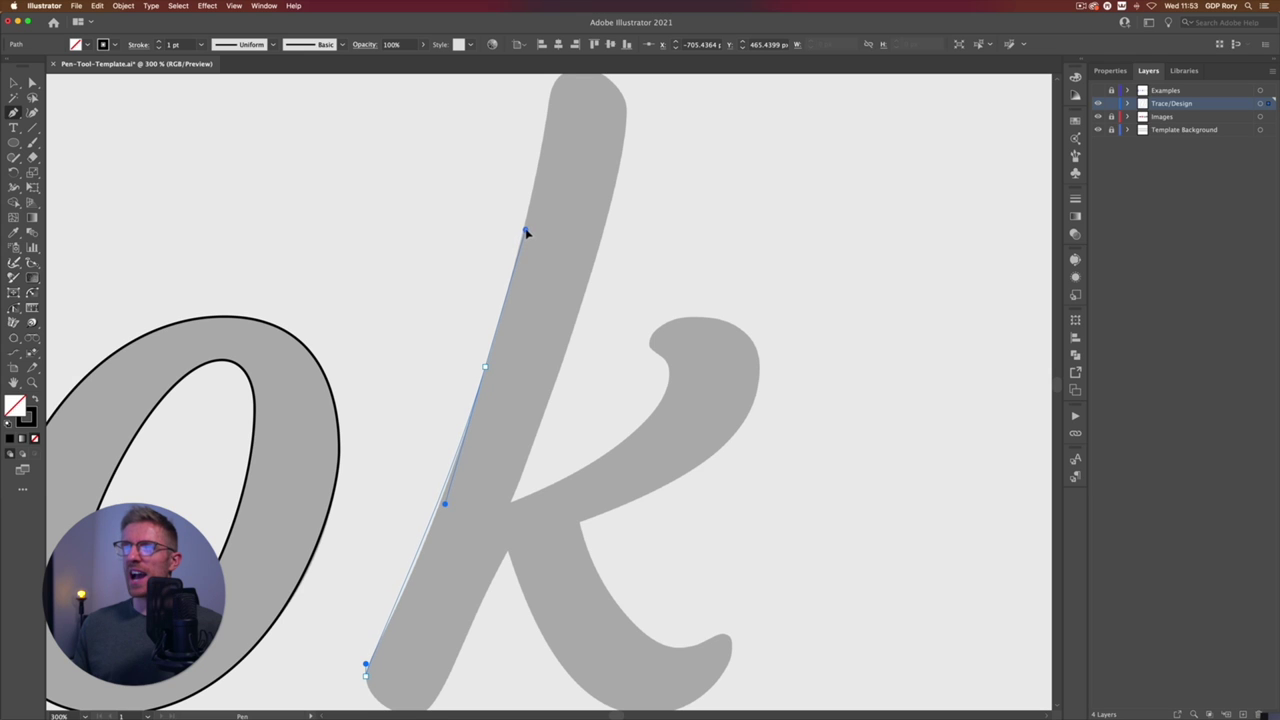
drag(530, 231, 529, 225)
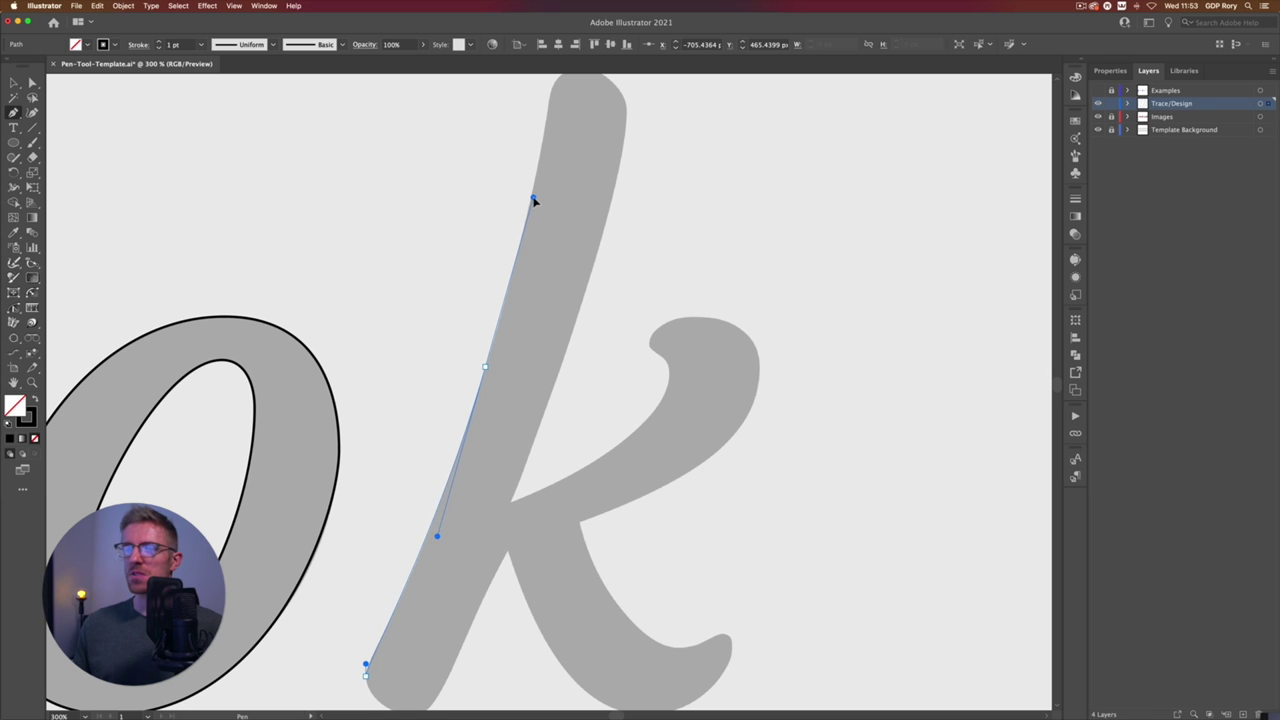
click(533, 200)
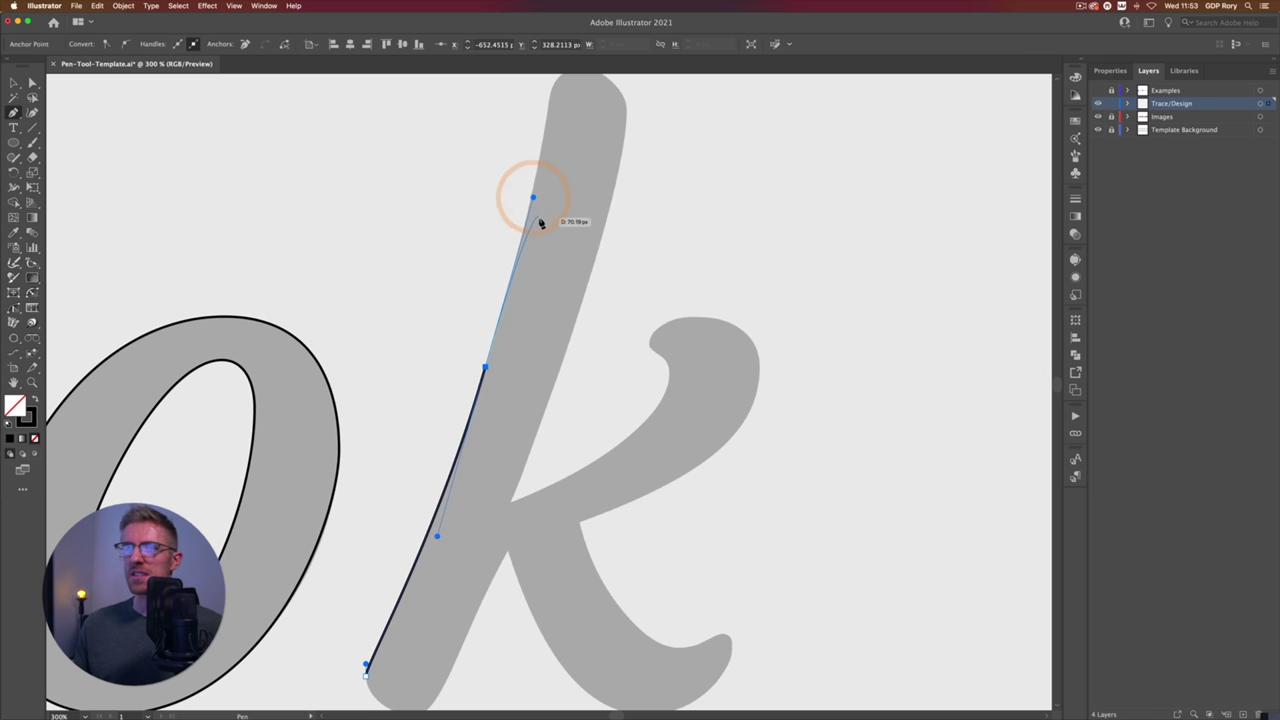
drag(543, 211, 524, 341)
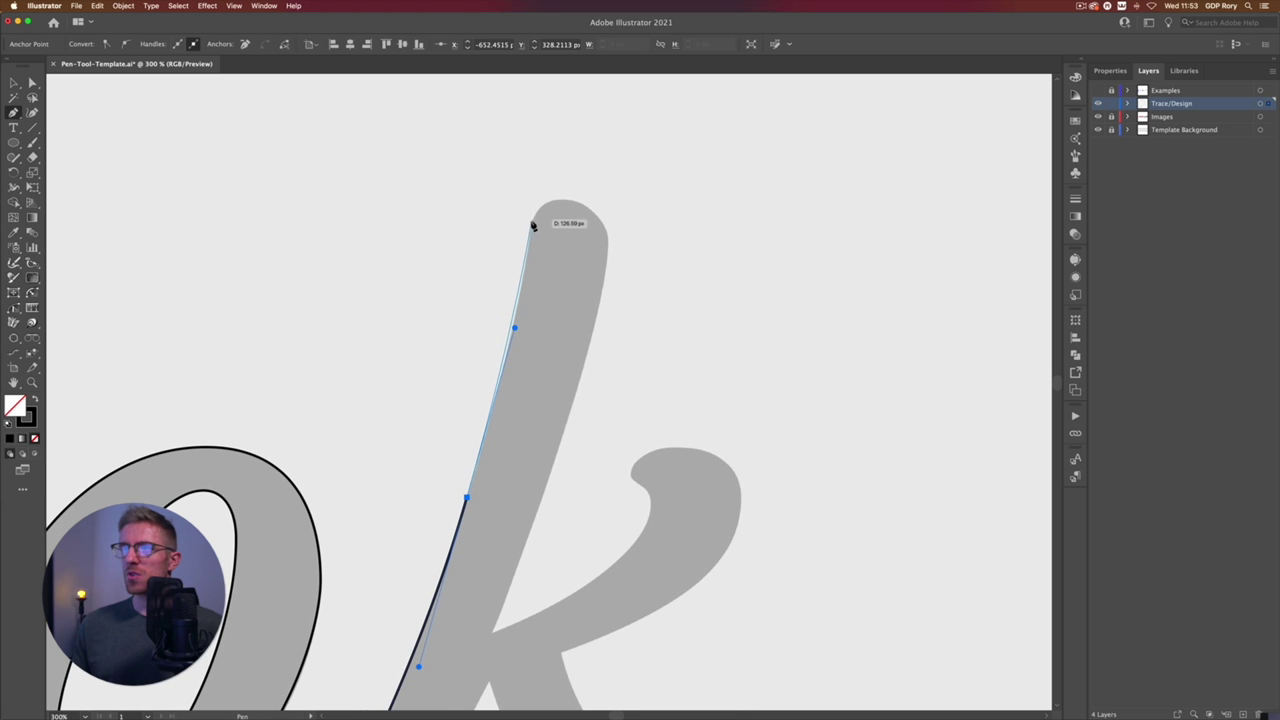
Step: Place a Pen anchor with short angled handles where the stem's left edge meets its rounded top, and adjust the previous anchor's upper handle to fit
key(super+equal)
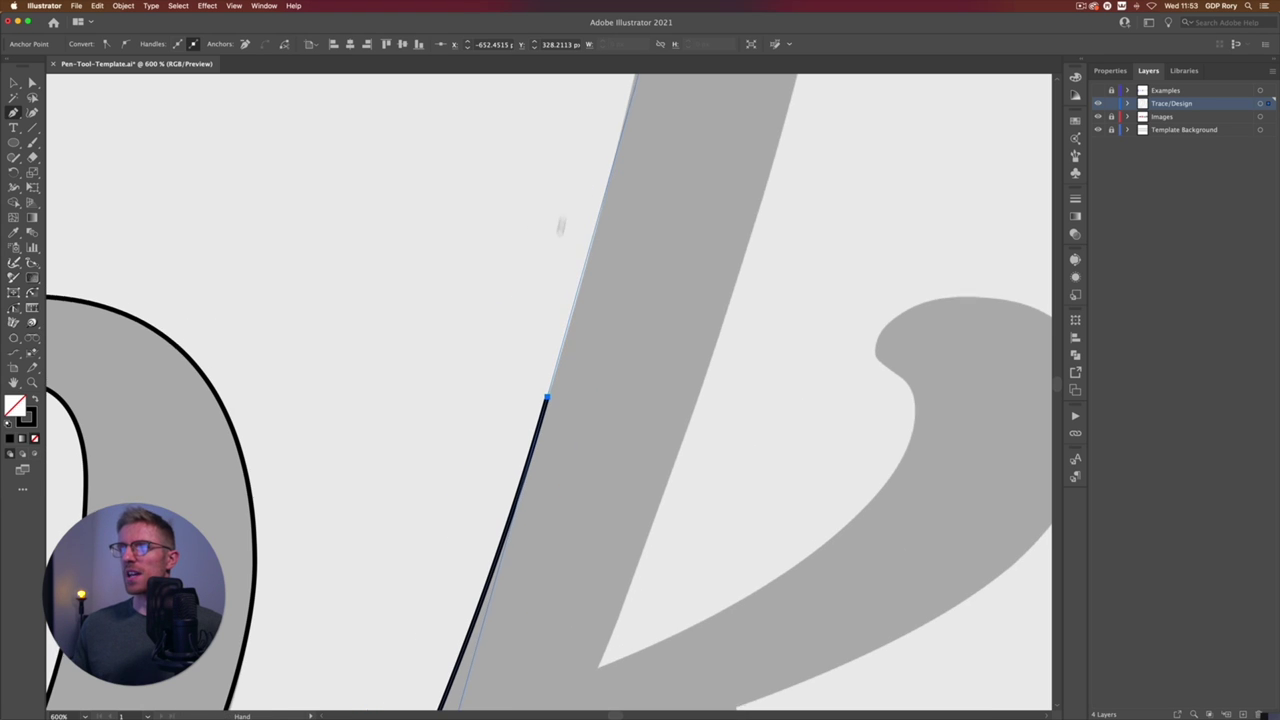
key(super+equal)
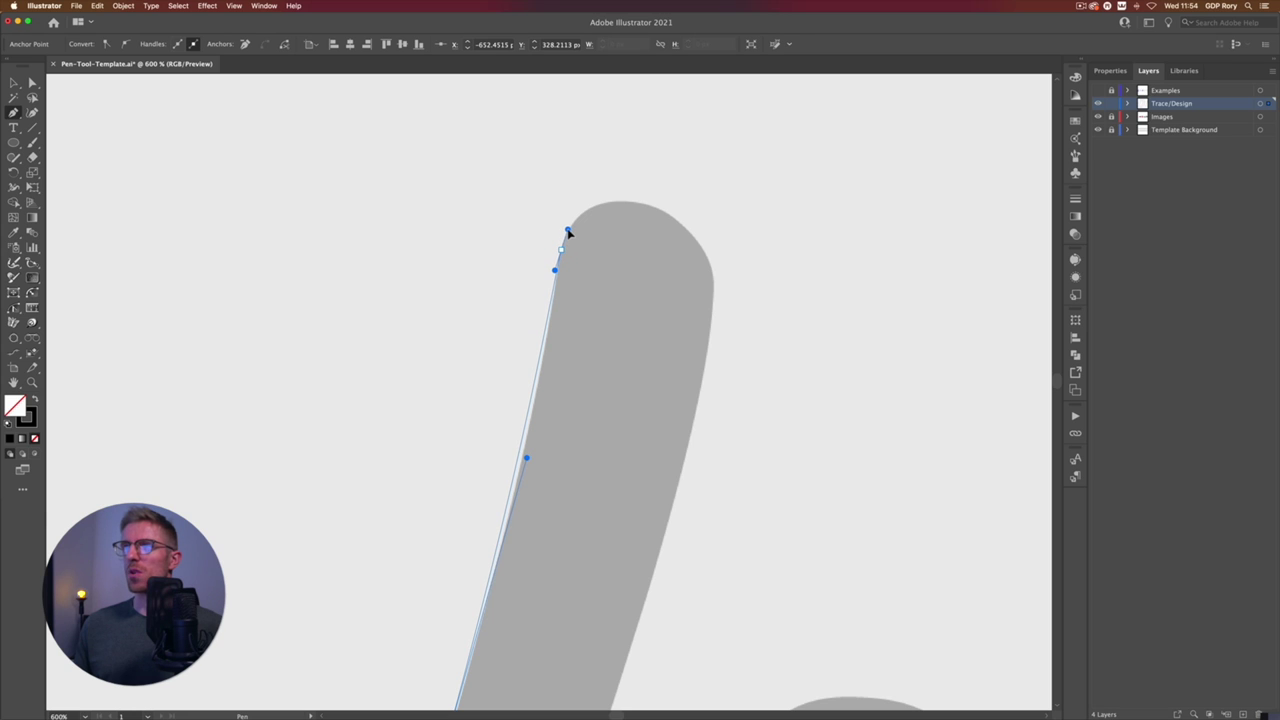
click(567, 230)
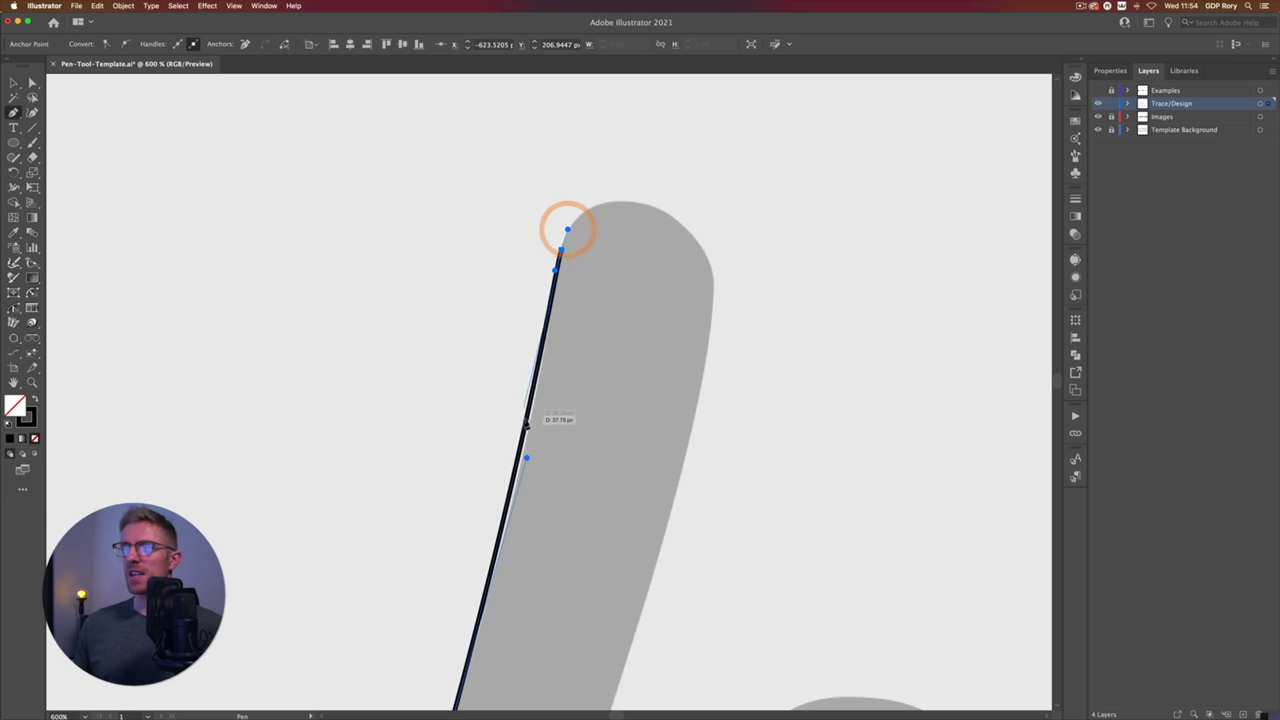
drag(527, 458, 545, 406)
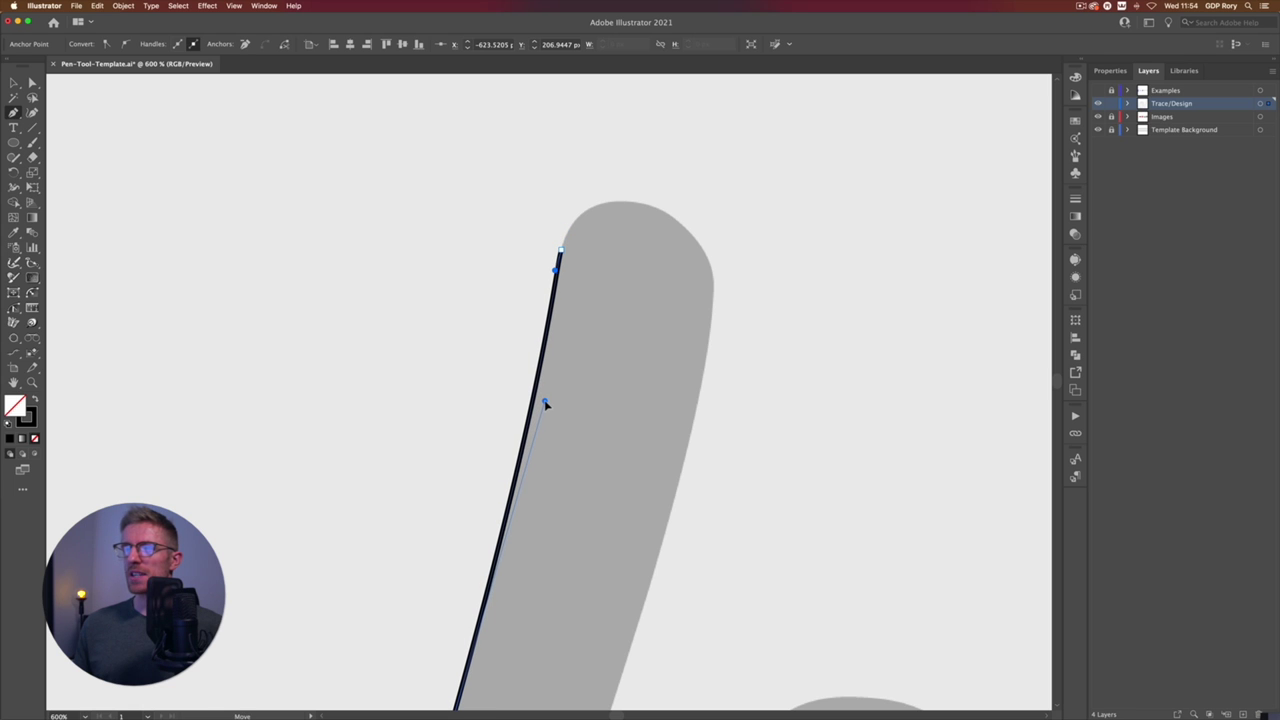
drag(471, 540, 491, 391)
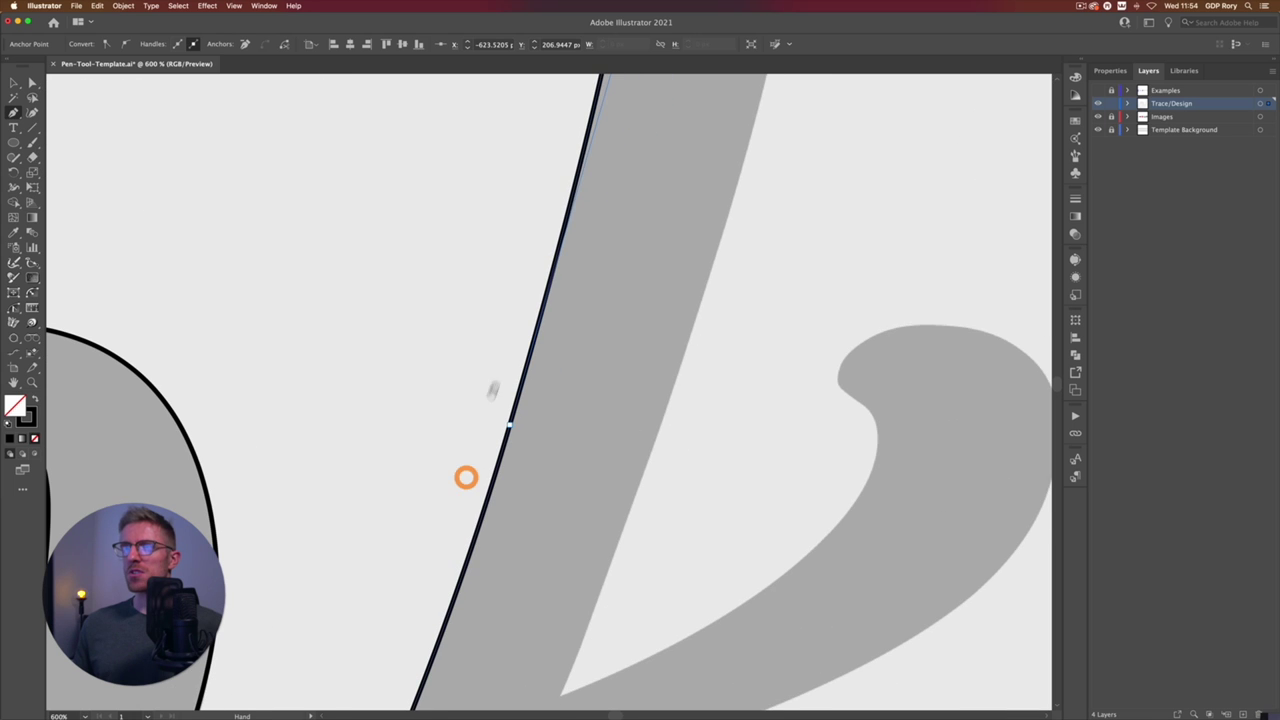
Step: Trace the stem's rounded top with an anchor with horizontal handles at the top extreme and one with vertical handles at the right extreme
drag(529, 274, 322, 716)
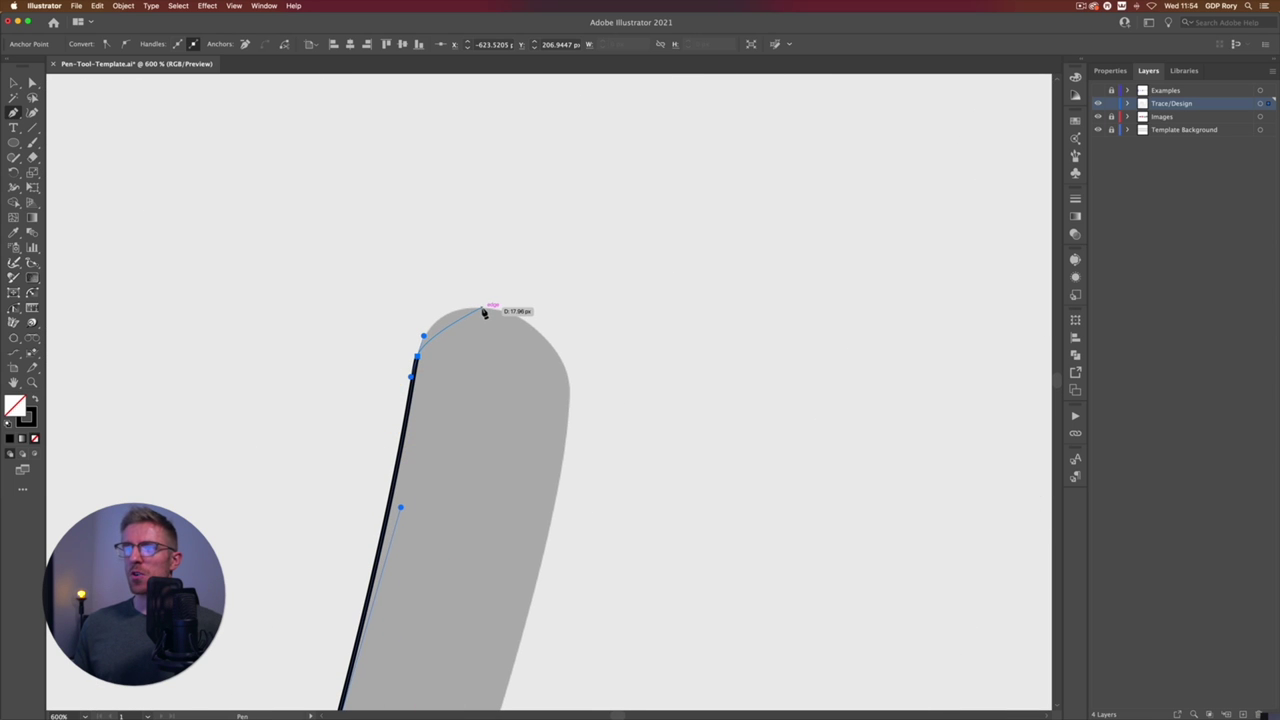
drag(481, 310, 525, 311)
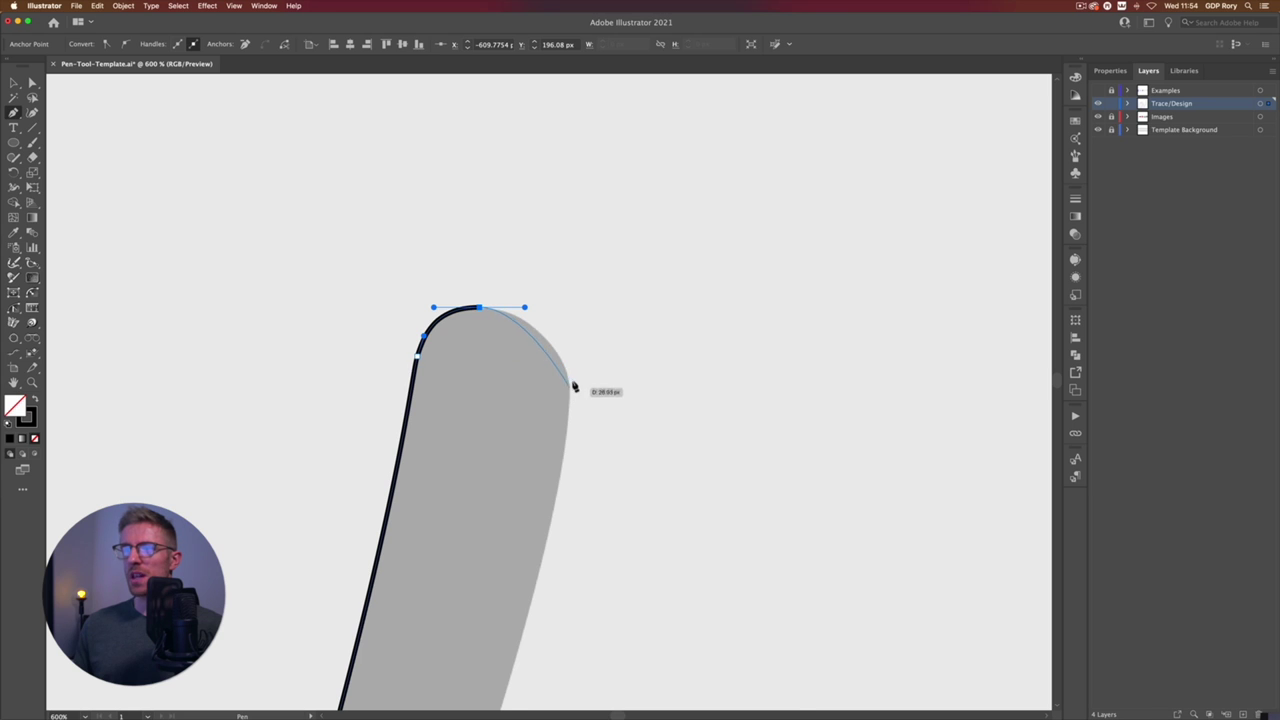
scroll(574, 387, down, 3)
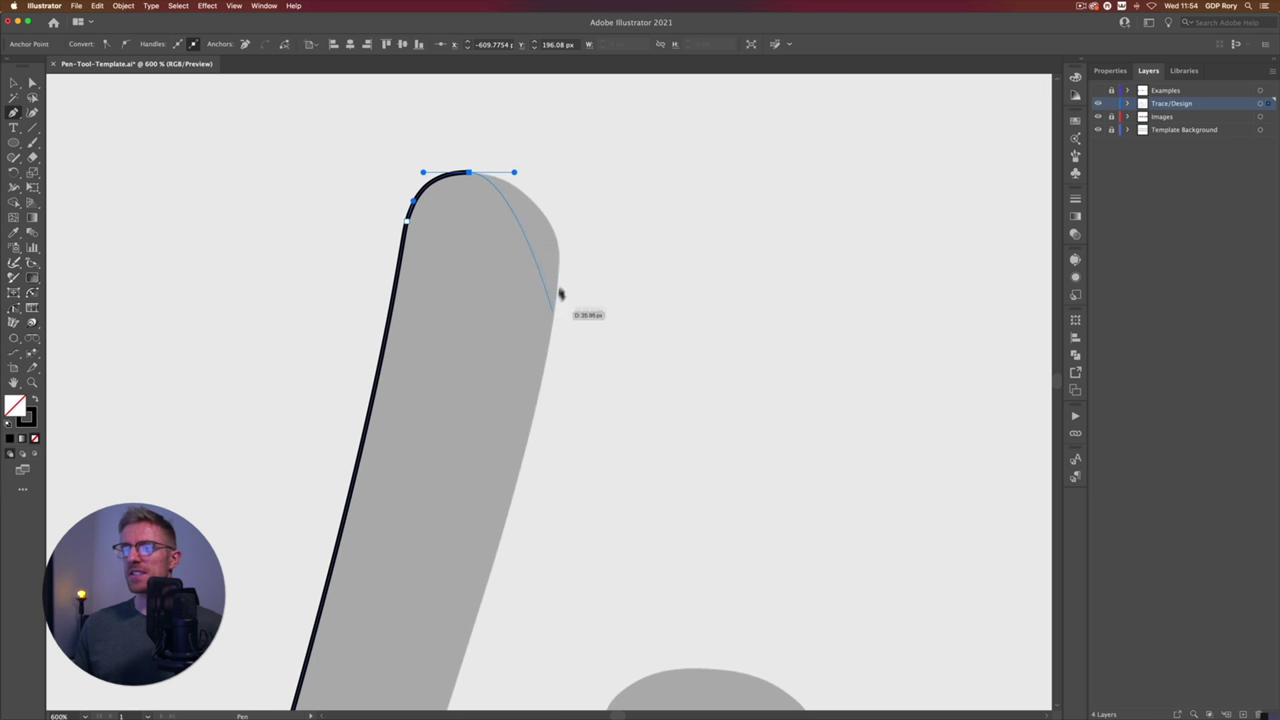
click(558, 257)
drag(558, 257, 559, 274)
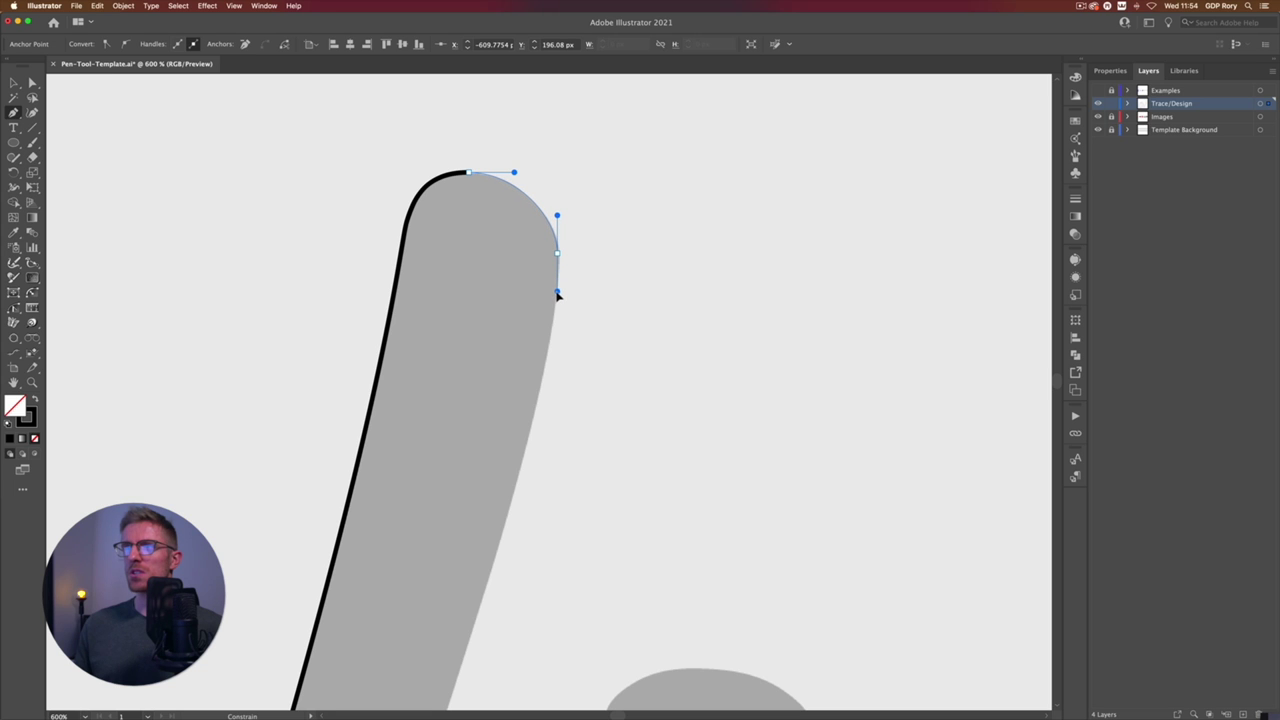
Step: Trace the stem's right edge down to a corner anchor at the arm junction, lengthening the upper anchor's vertical handle to fit the curve
scroll(560, 300, down, 10)
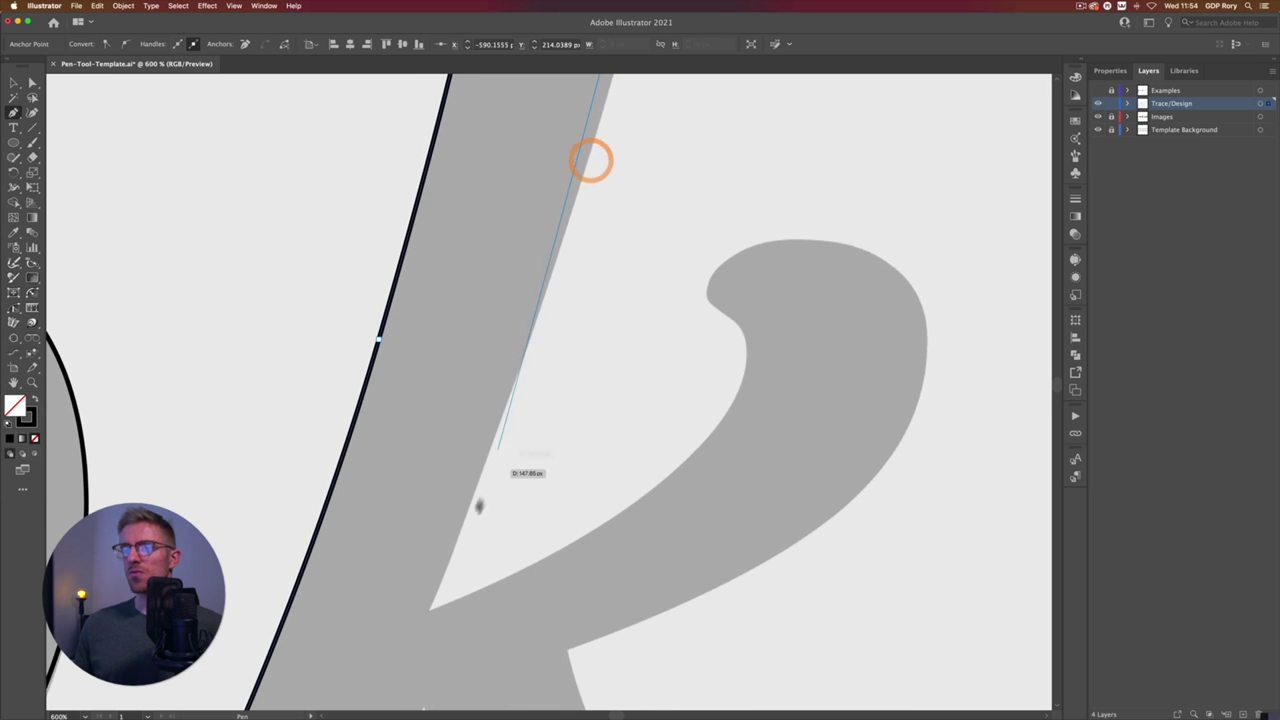
click(431, 613)
key(super+minus)
key(super+minus)
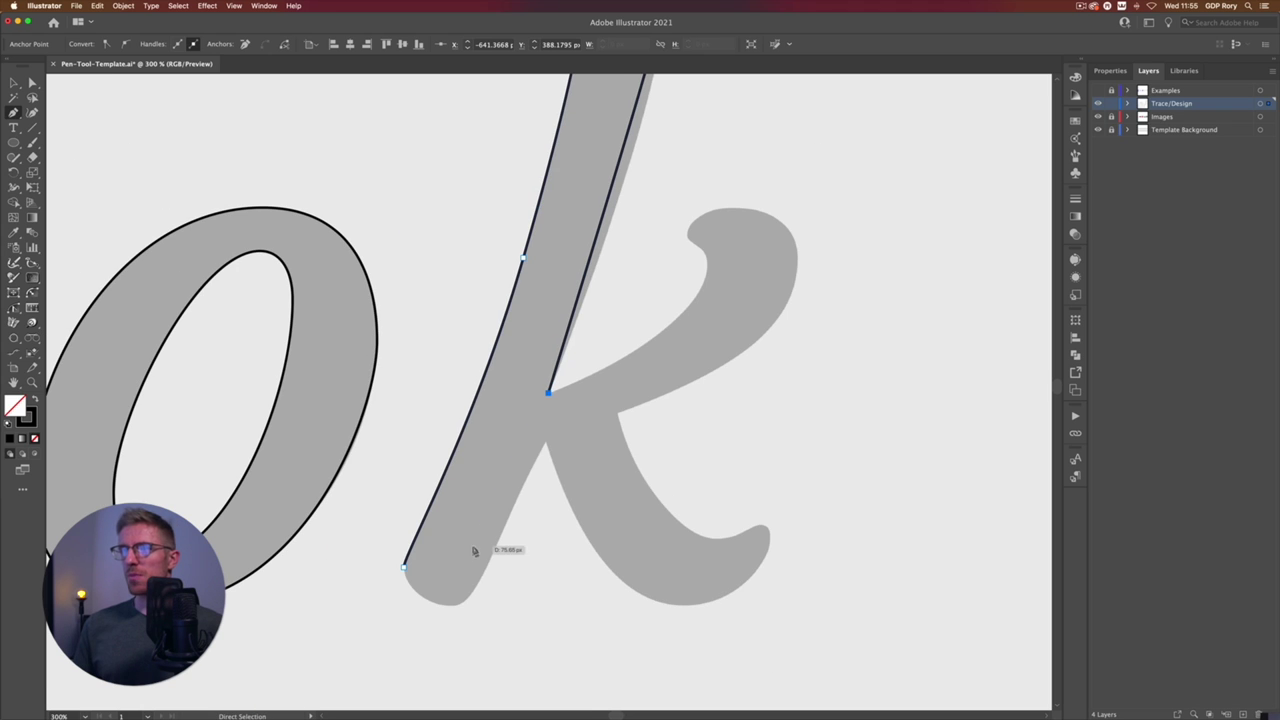
drag(649, 206, 543, 366)
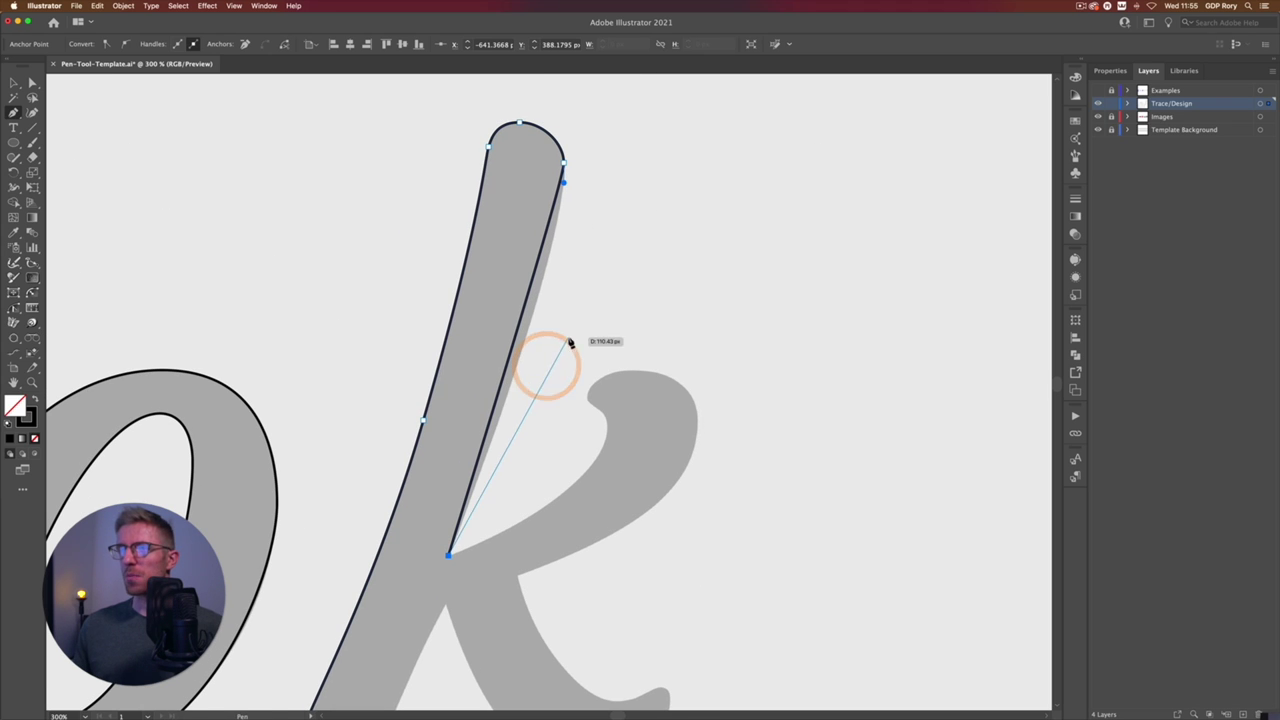
drag(564, 162, 557, 263)
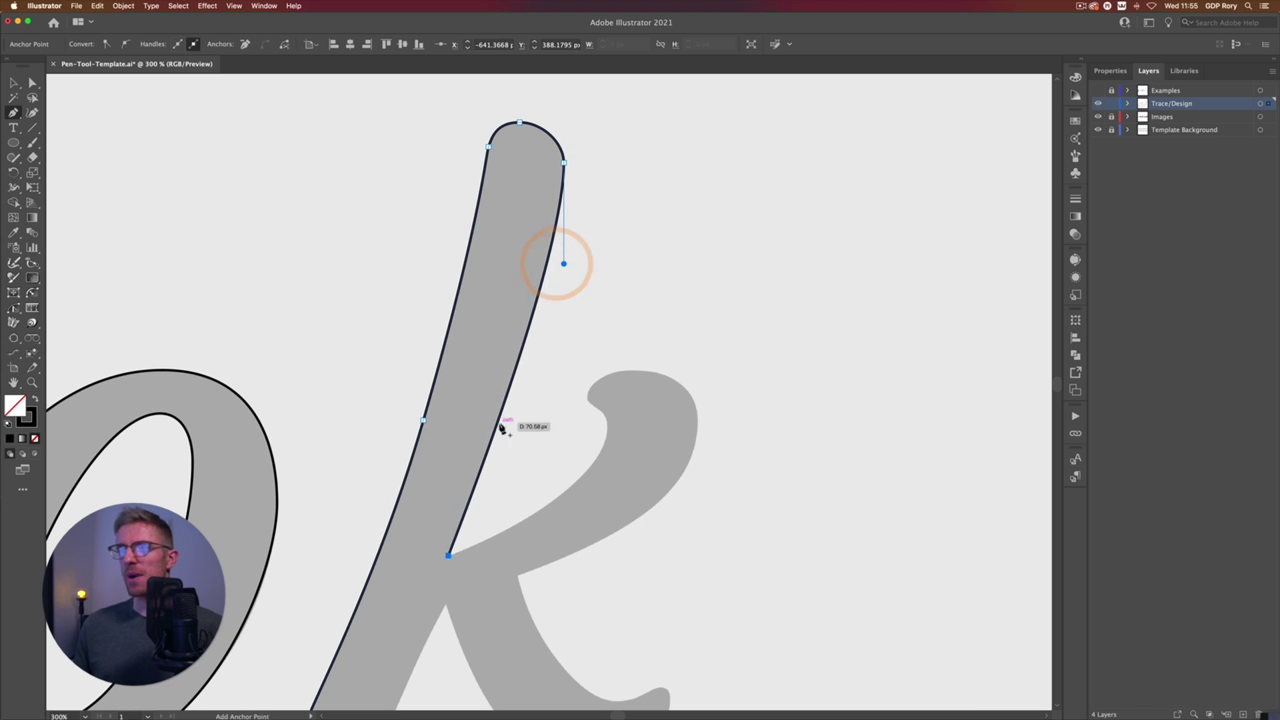
mouse_move(448, 555)
mouse_down()
mouse_move(555, 520)
mouse_move(554, 531)
mouse_move(571, 494)
mouse_move(611, 497)
mouse_move(469, 566)
mouse_move(456, 556)
mouse_up()
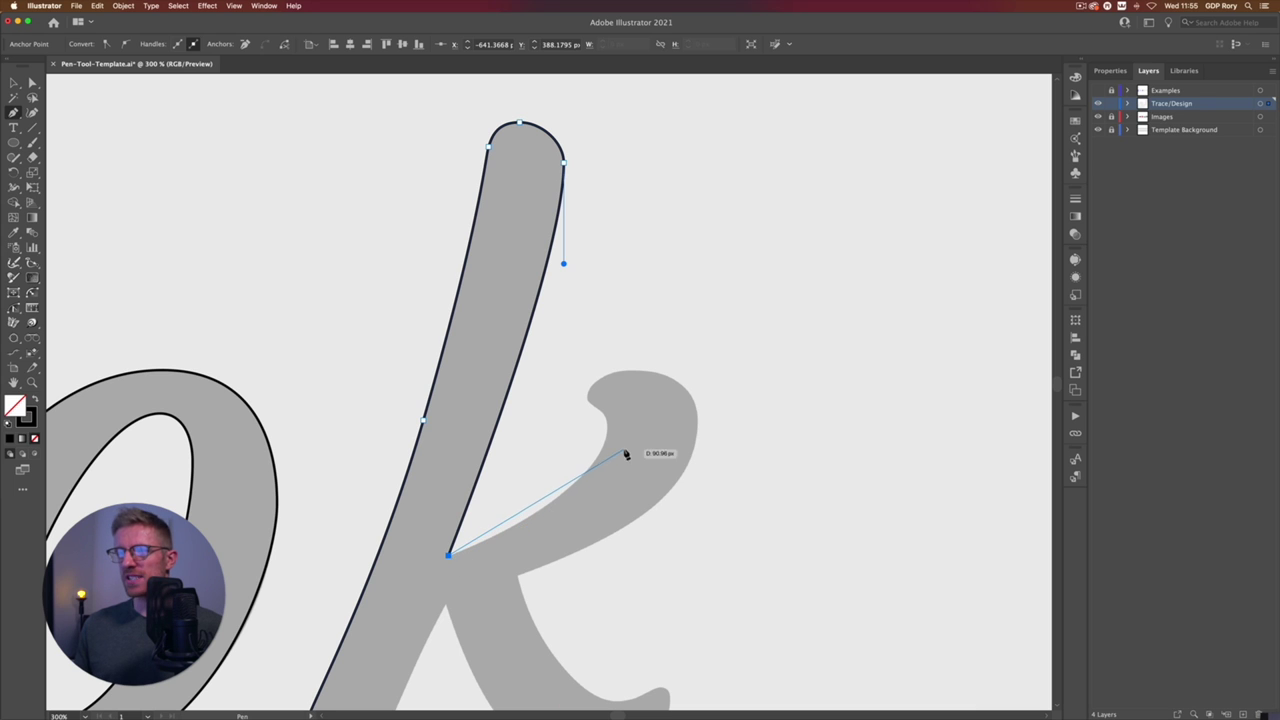
Step: Trace the arm's inner edge to an anchor with vertical handles at its rightmost extreme, and lengthen the lower handle to match the curve
key(super+equal)
drag(626, 380, 586, 397)
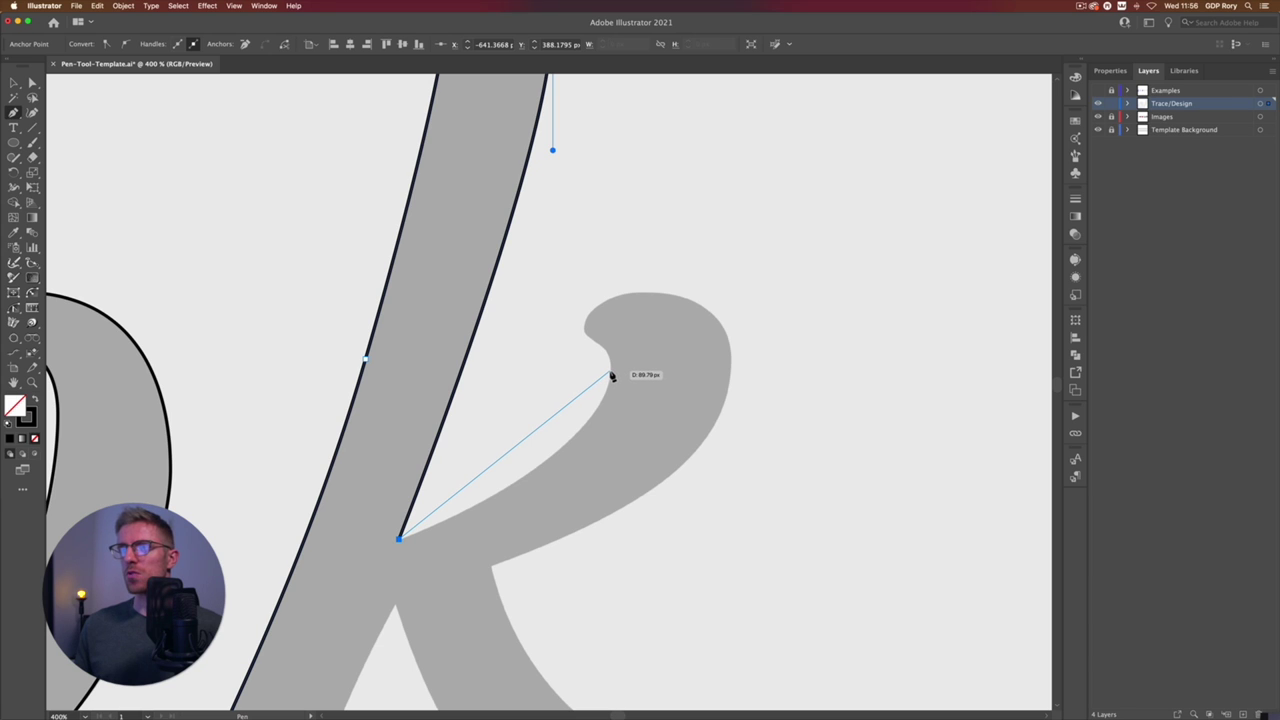
drag(610, 372, 612, 338)
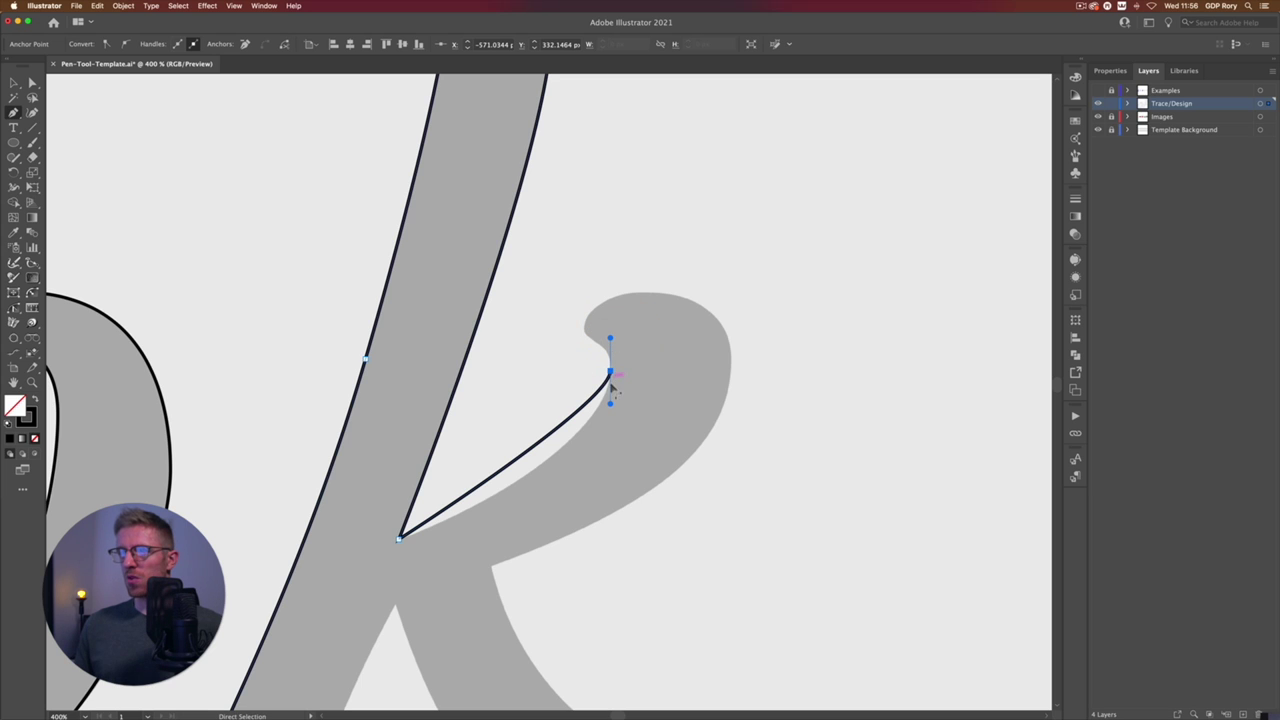
drag(611, 404, 600, 457)
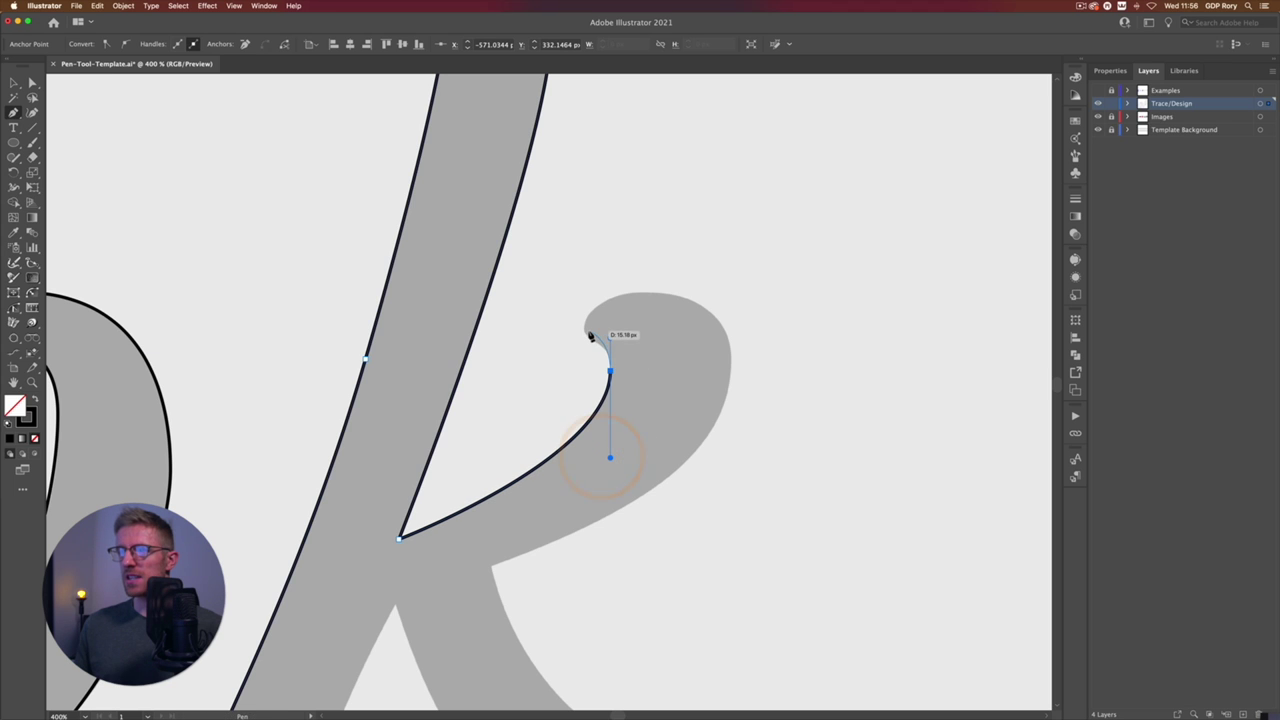
Step: Trace the arm's curled tip with an anchor with vertical handles at its leftmost extreme and one with horizontal handles at its topmost extreme
key(super+equal)
drag(586, 329, 573, 345)
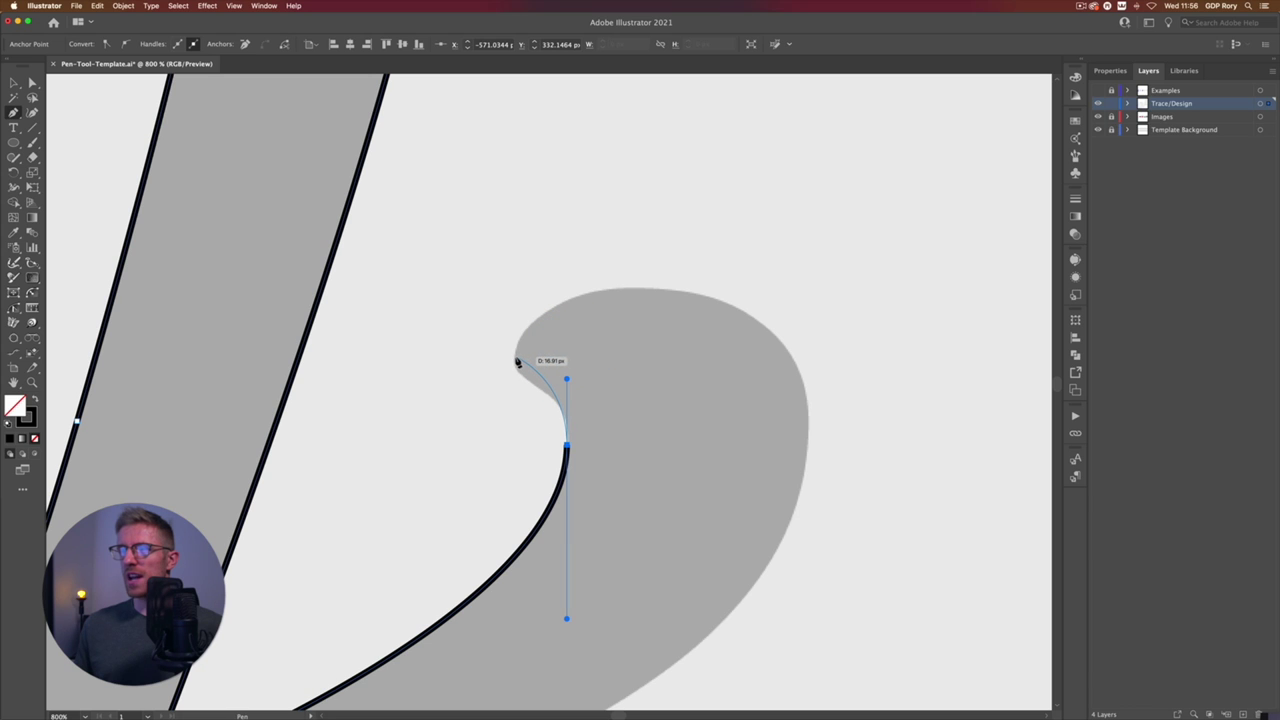
drag(516, 359, 515, 332)
drag(568, 374, 566, 386)
drag(637, 288, 669, 291)
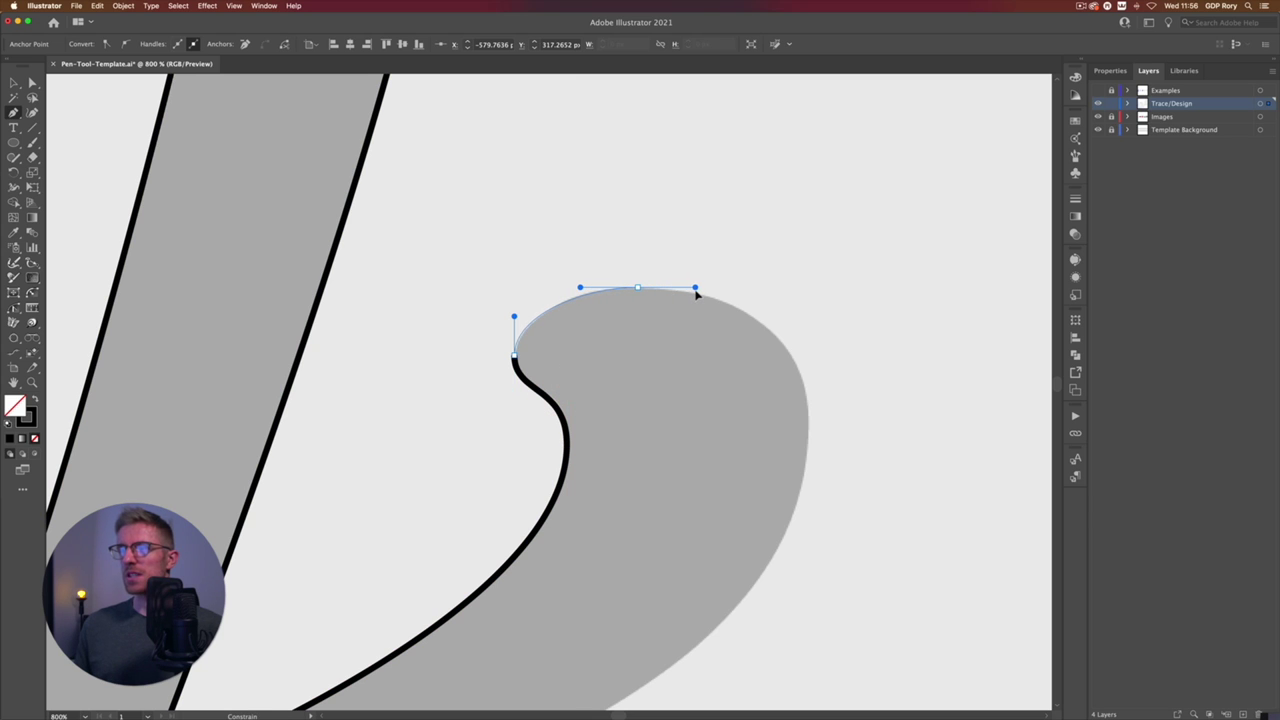
drag(697, 292, 692, 291)
Step: Trace the arm's outer edge through a right-extreme anchor with vertical handles to a corner anchor at the leg junction, lengthening the lower handle to fit
drag(751, 394, 645, 320)
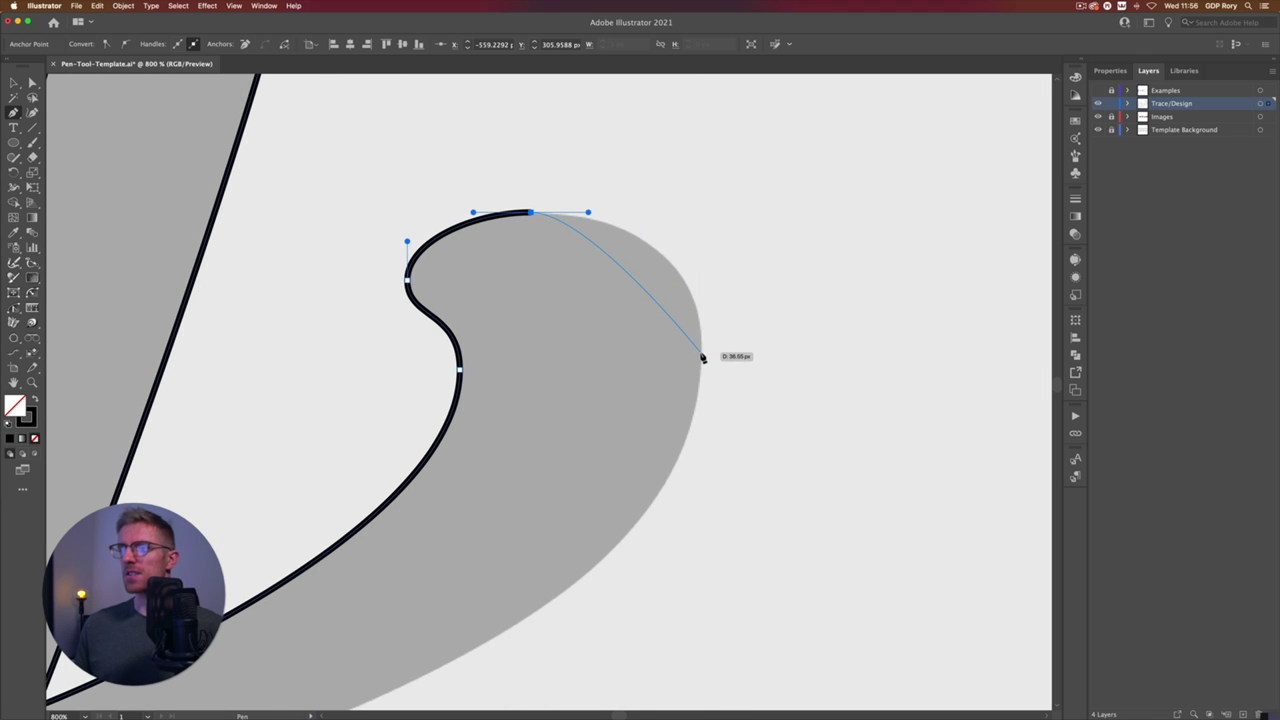
drag(703, 355, 704, 470)
key(super+minus)
key(super+minus)
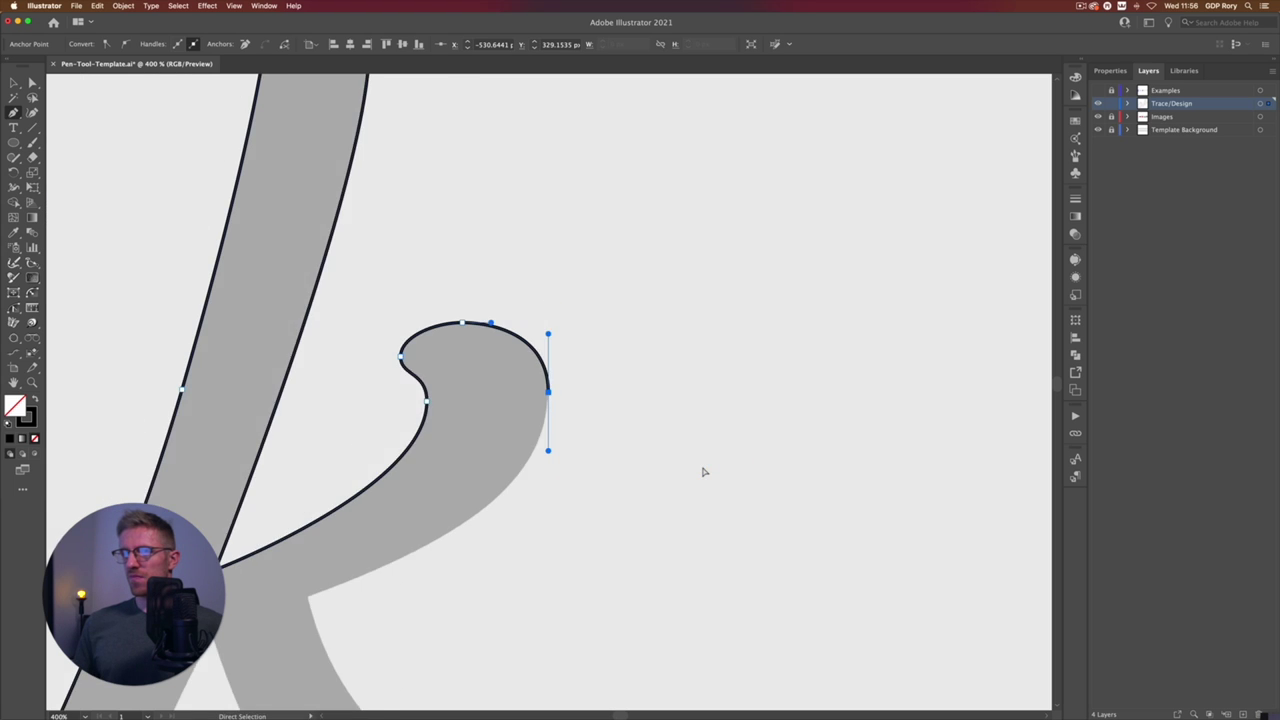
scroll(550, 490, down, 2)
scroll(550, 490, left, 2)
click(407, 517)
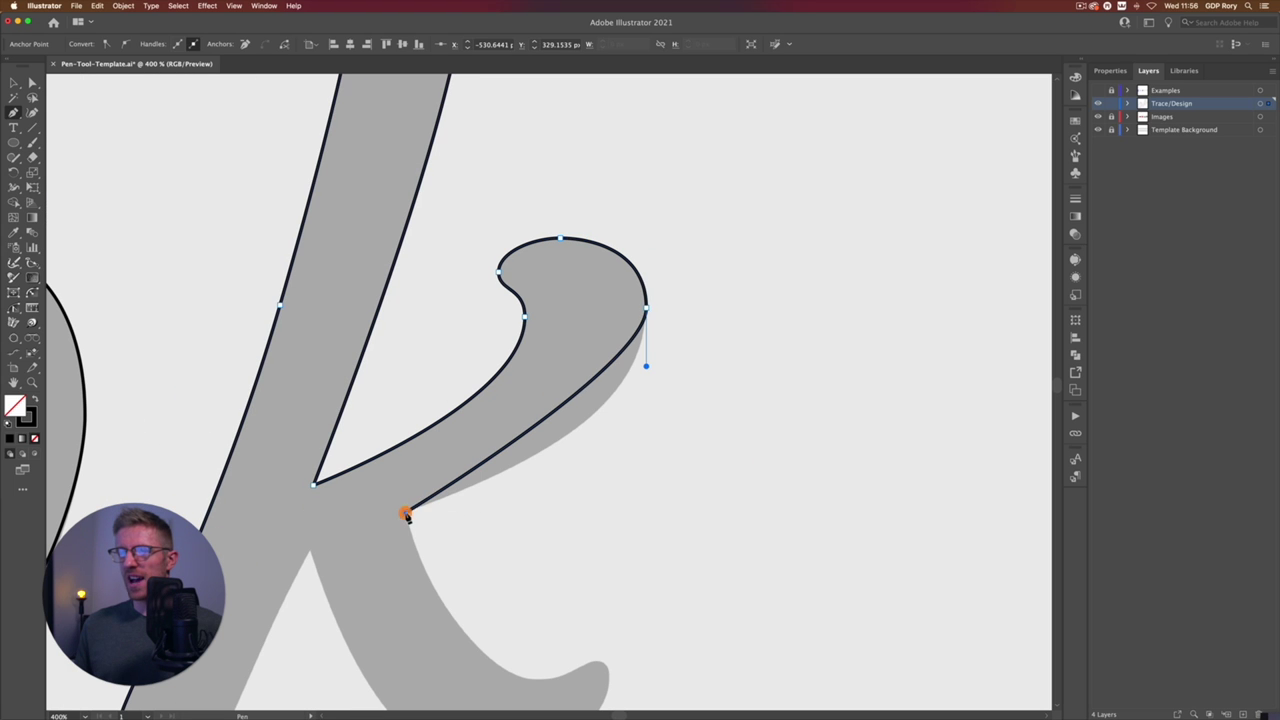
drag(647, 368, 646, 442)
Step: Trace the upper edge of the "k" leg to an anchor with horizontal handles at the lowest point of its curve
drag(543, 590, 547, 410)
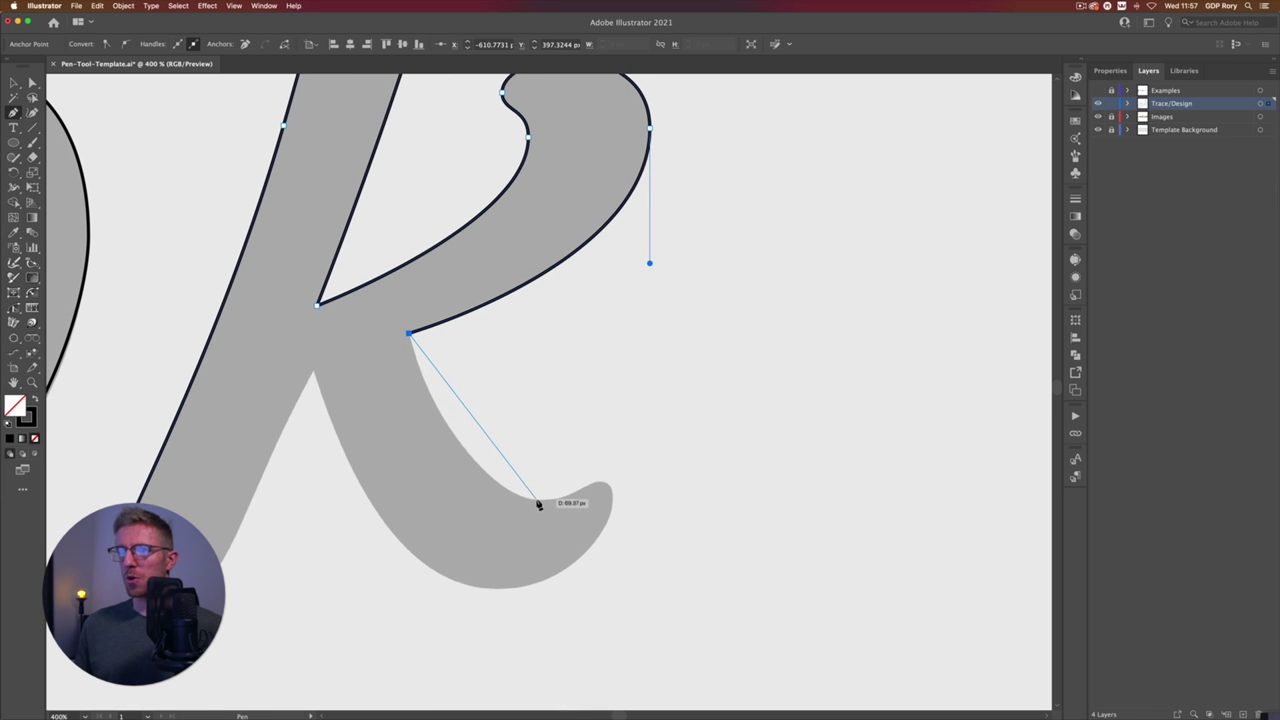
drag(540, 503, 604, 516)
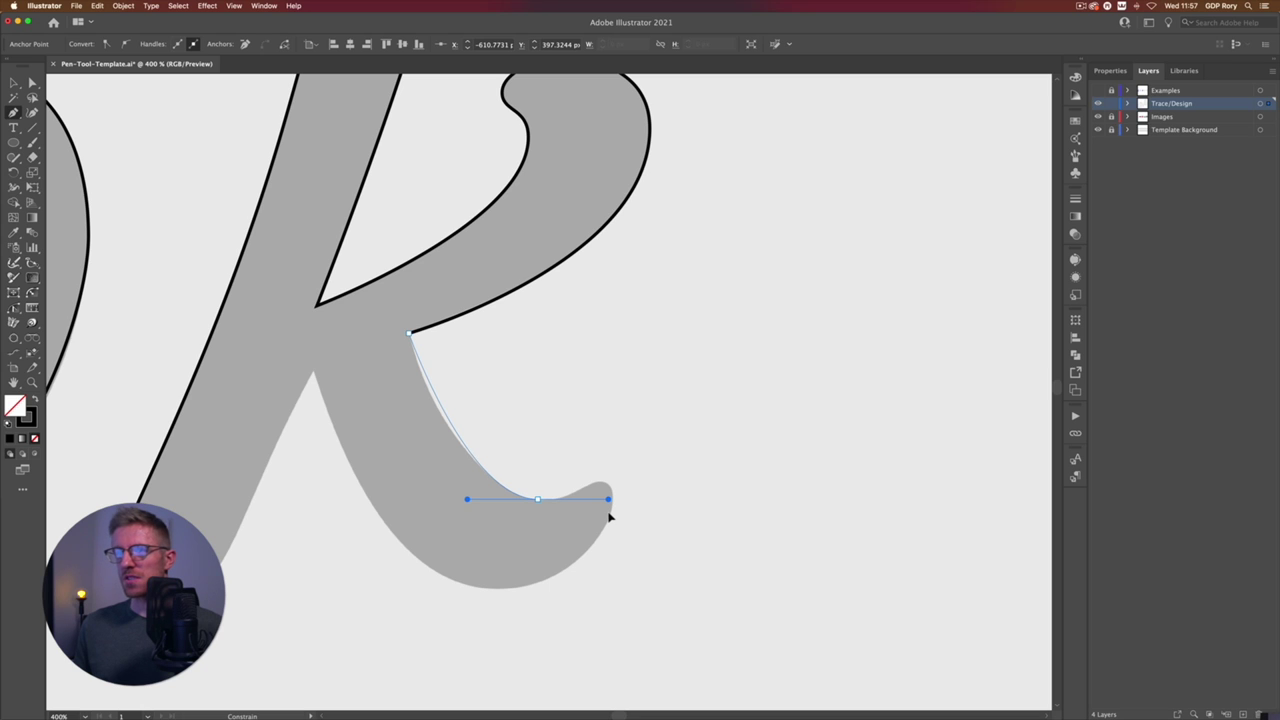
drag(605, 515, 600, 514)
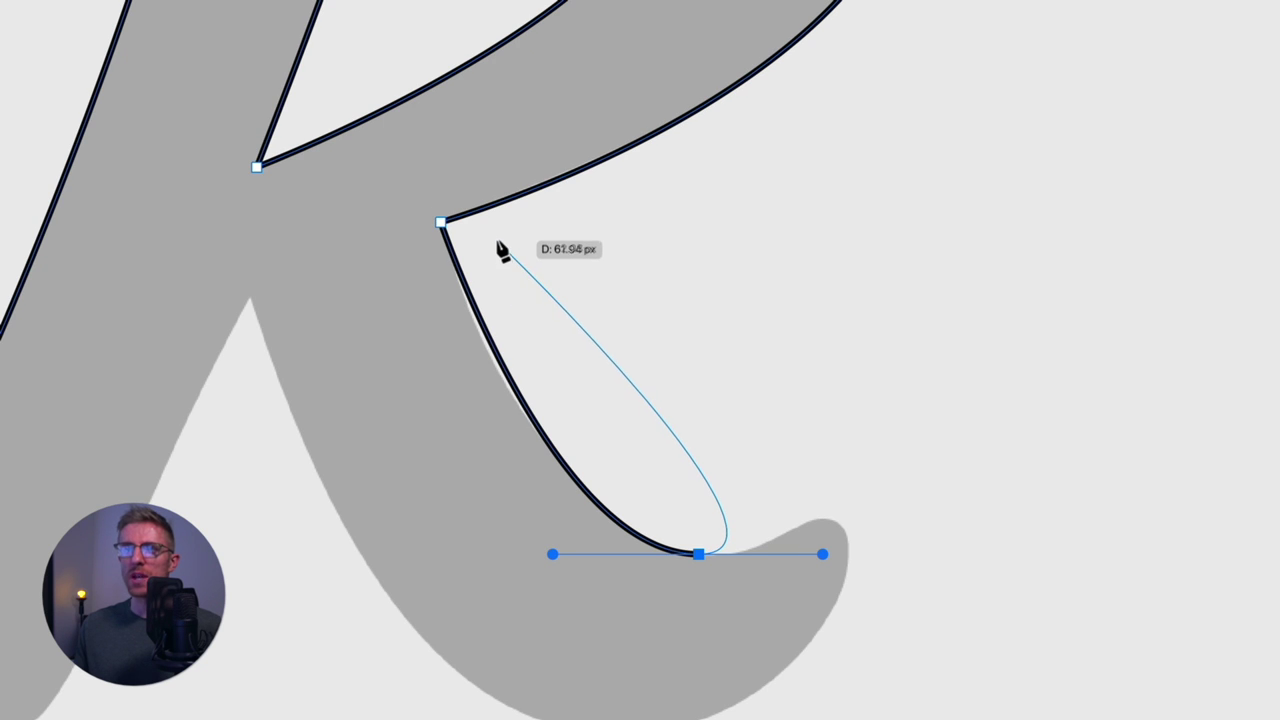
Step: Pull a short vertical handle down from the arm-leg corner anchor and shorten the opposite horizontal handle so the leg's upper edge fits
key(ctrl)
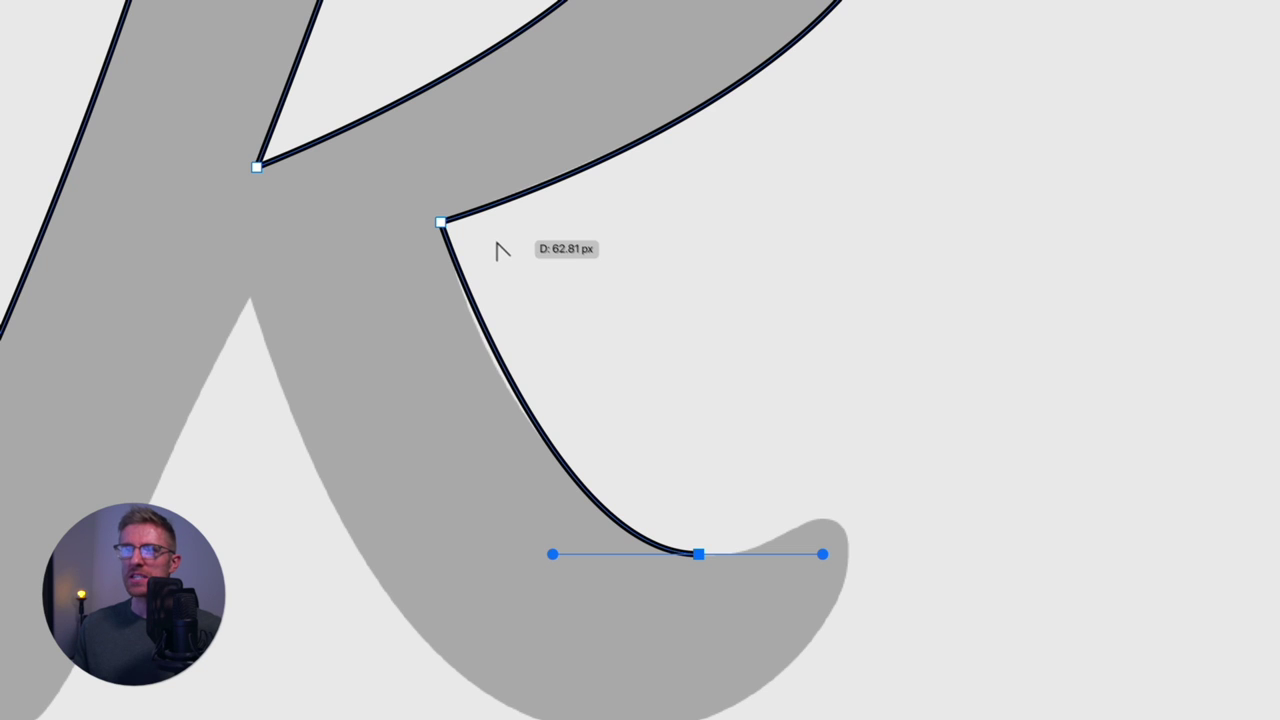
ctrl+click(441, 222)
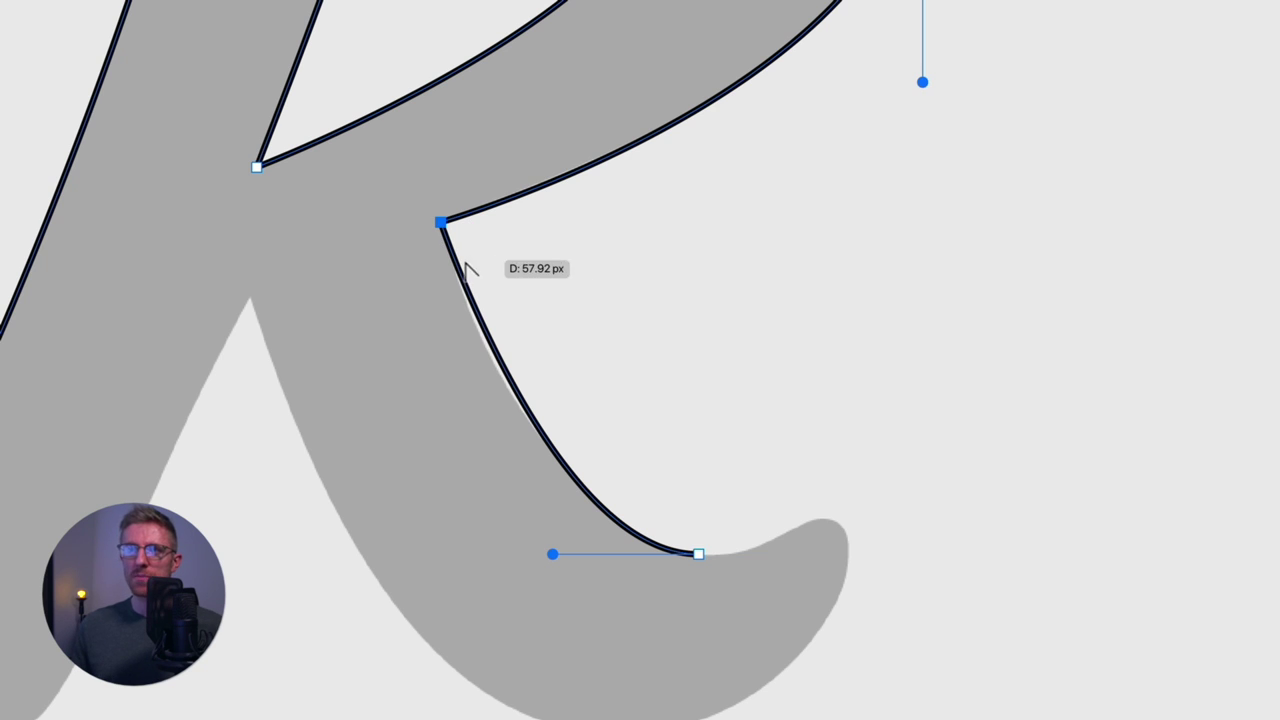
drag(475, 310, 476, 322)
click(471, 314)
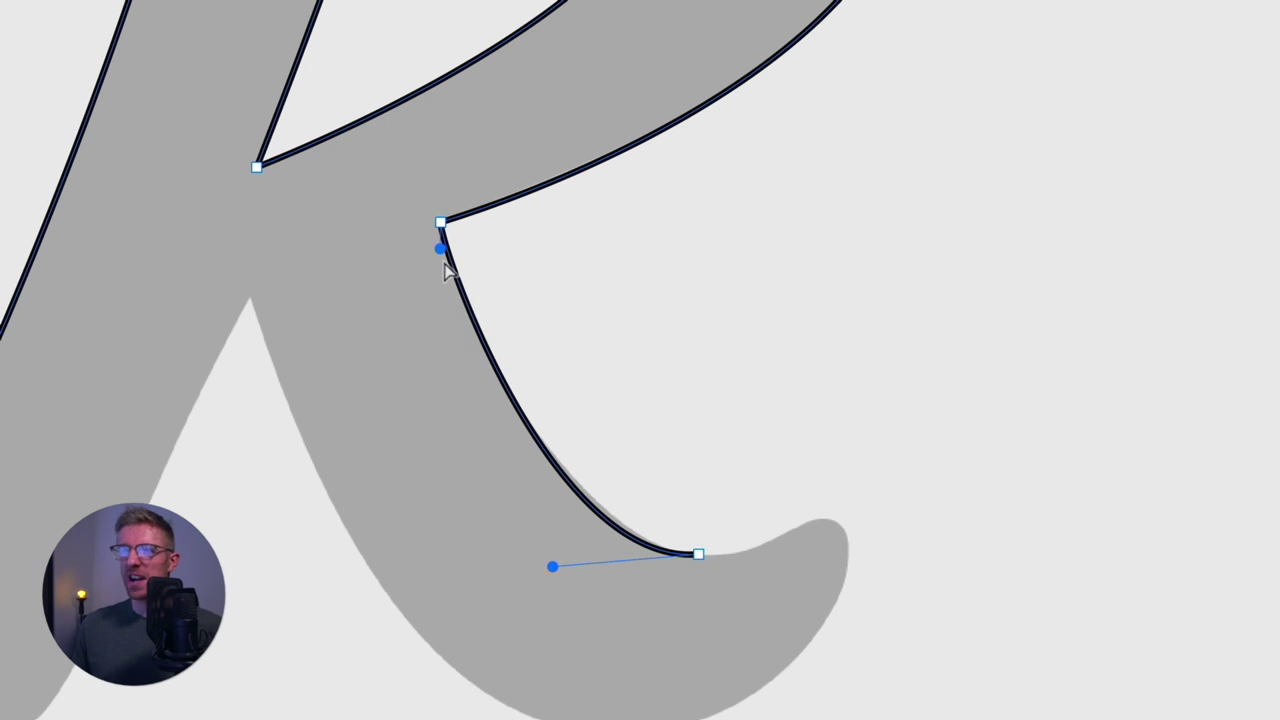
mouse_move(440, 248)
mouse_down()
mouse_move(447, 283)
mouse_move(440, 269)
mouse_up()
mouse_move(552, 566)
mouse_down()
mouse_move(487, 553)
mouse_move(555, 565)
mouse_move(568, 550)
mouse_up()
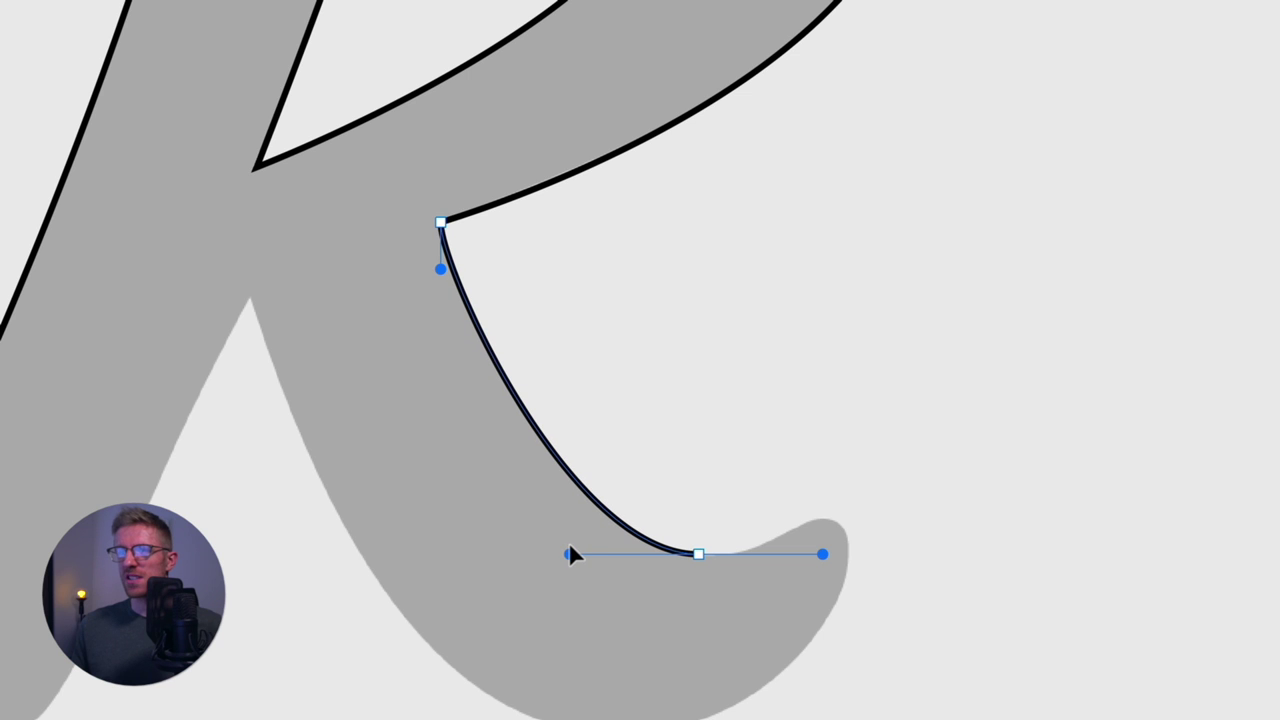
click(567, 552)
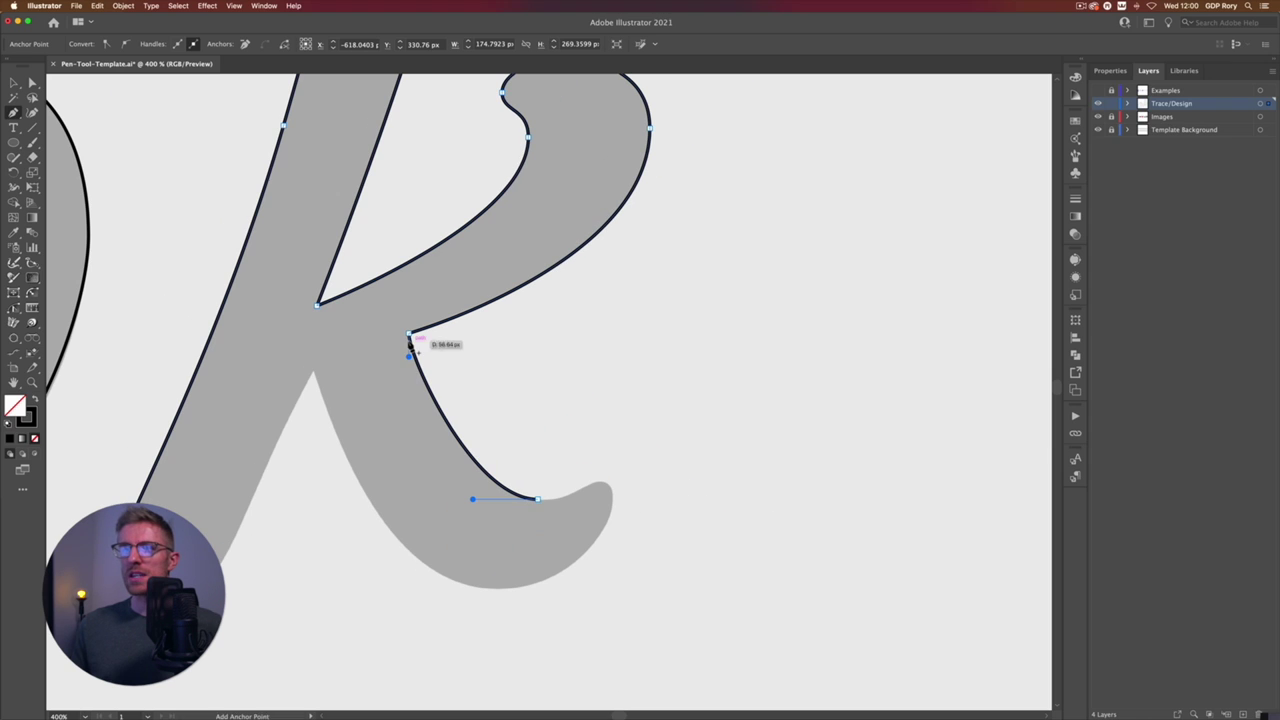
Step: Place an anchor with horizontal handles at the top of the leg's upturned tip, and adjust its handles and the previous anchor's to fit
drag(585, 520, 562, 500)
drag(470, 473, 540, 502)
scroll(579, 494, up, 3)
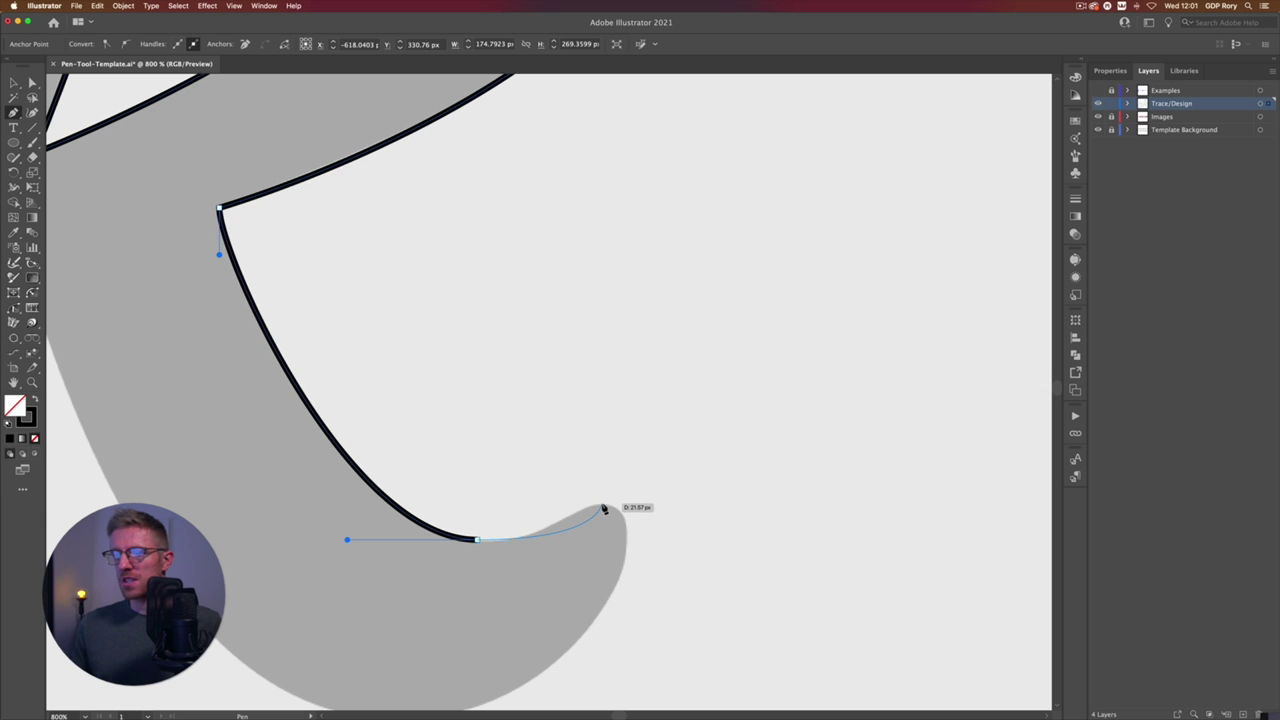
drag(602, 504, 616, 506)
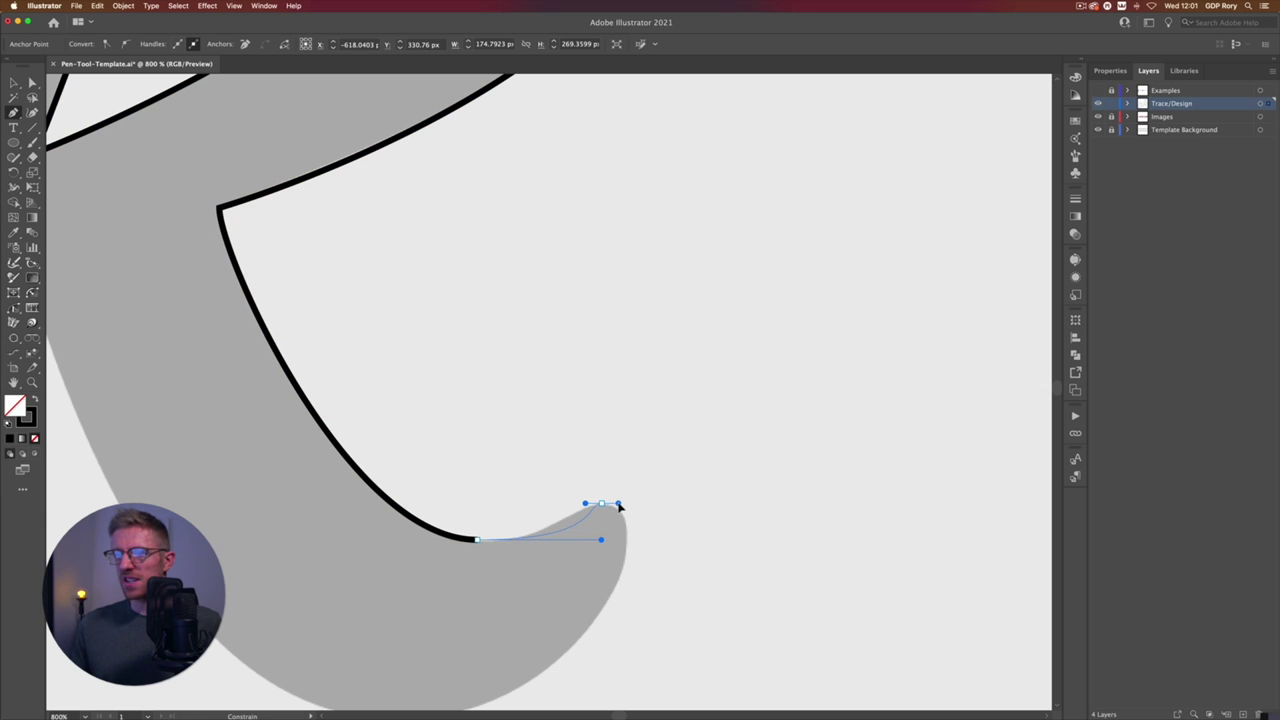
drag(622, 508, 543, 549)
super+click(622, 503)
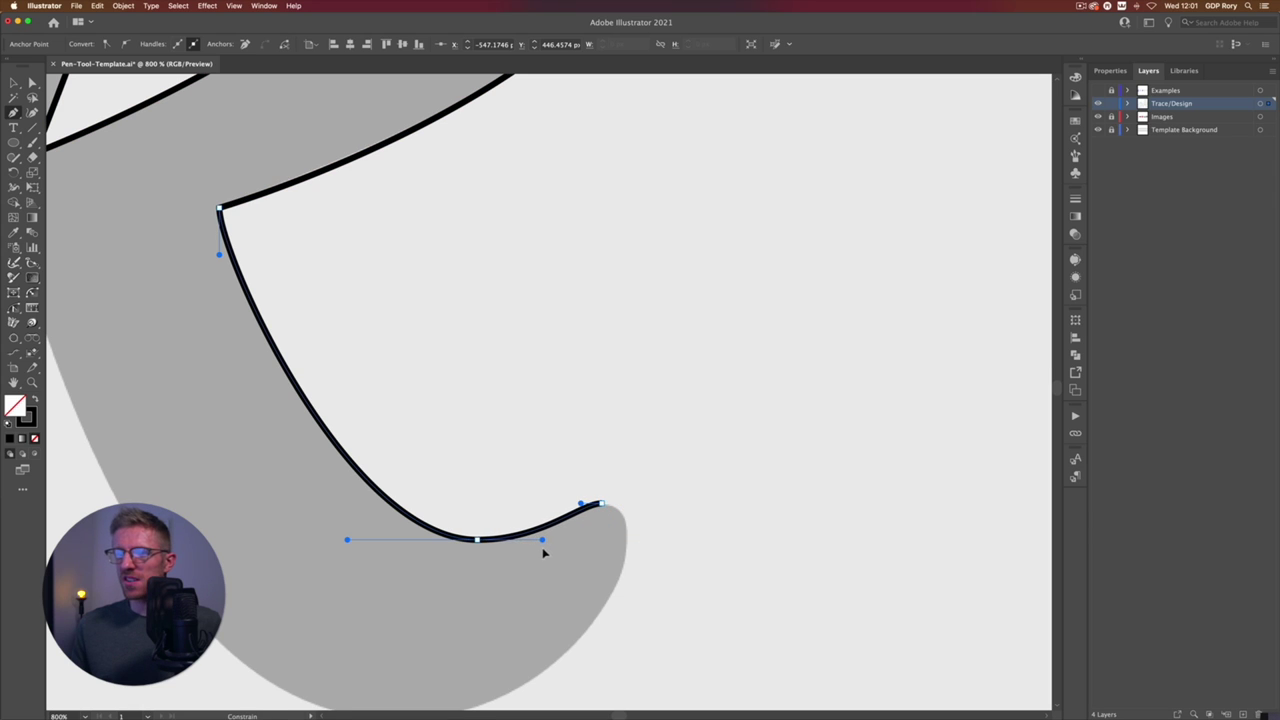
super+click(575, 508)
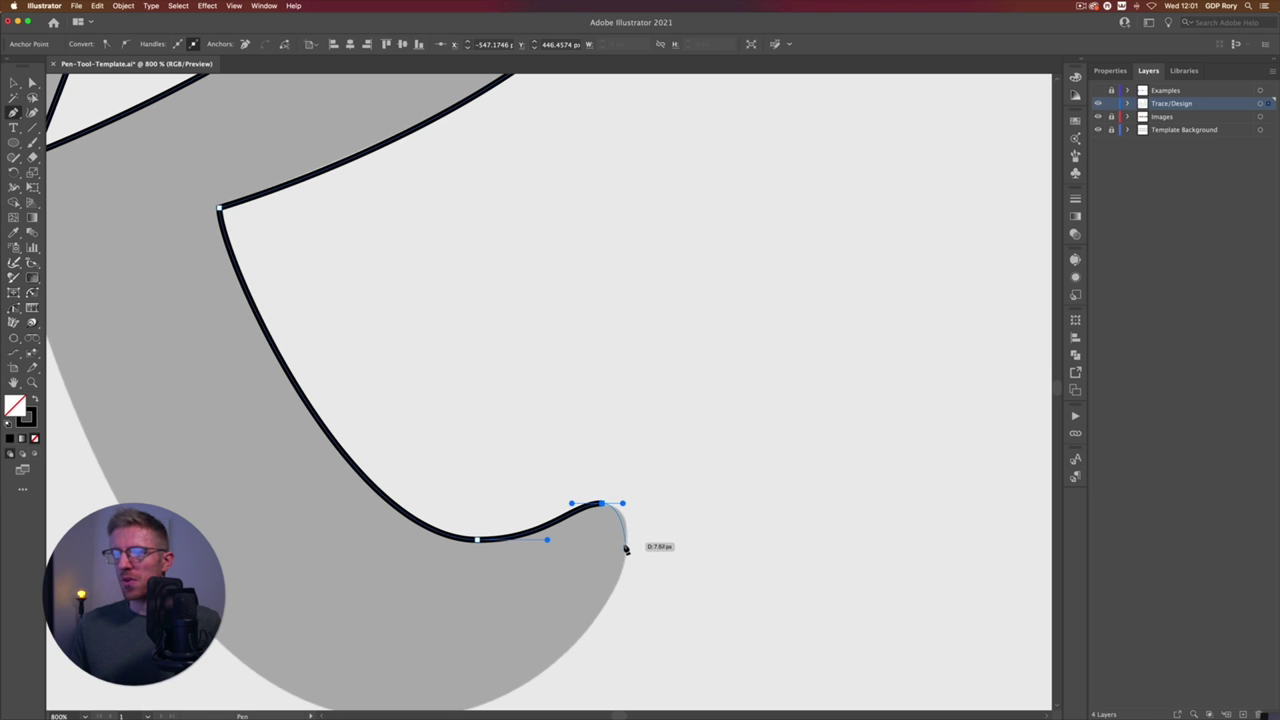
key(space)
drag(531, 583, 611, 449)
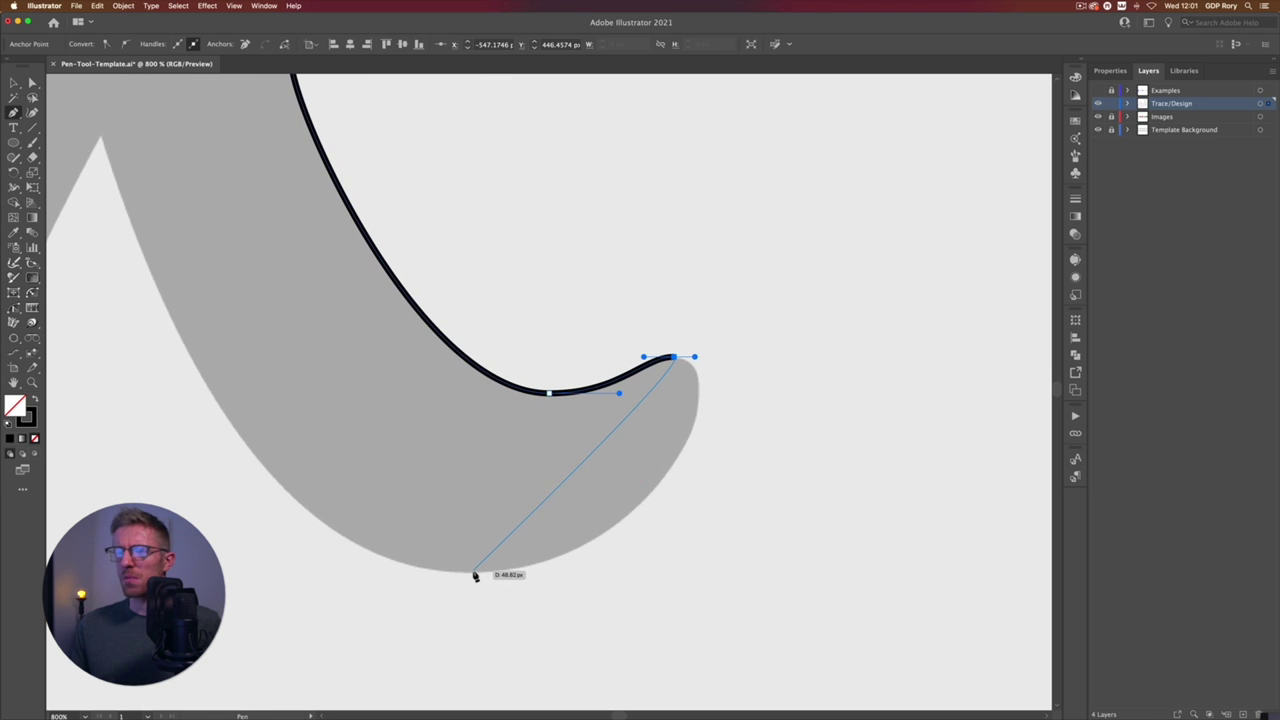
Step: Place an anchor with horizontal handles at the lowest point of the leg's underside, and lengthen the tip anchor's outer handle to fit
drag(470, 573, 254, 573)
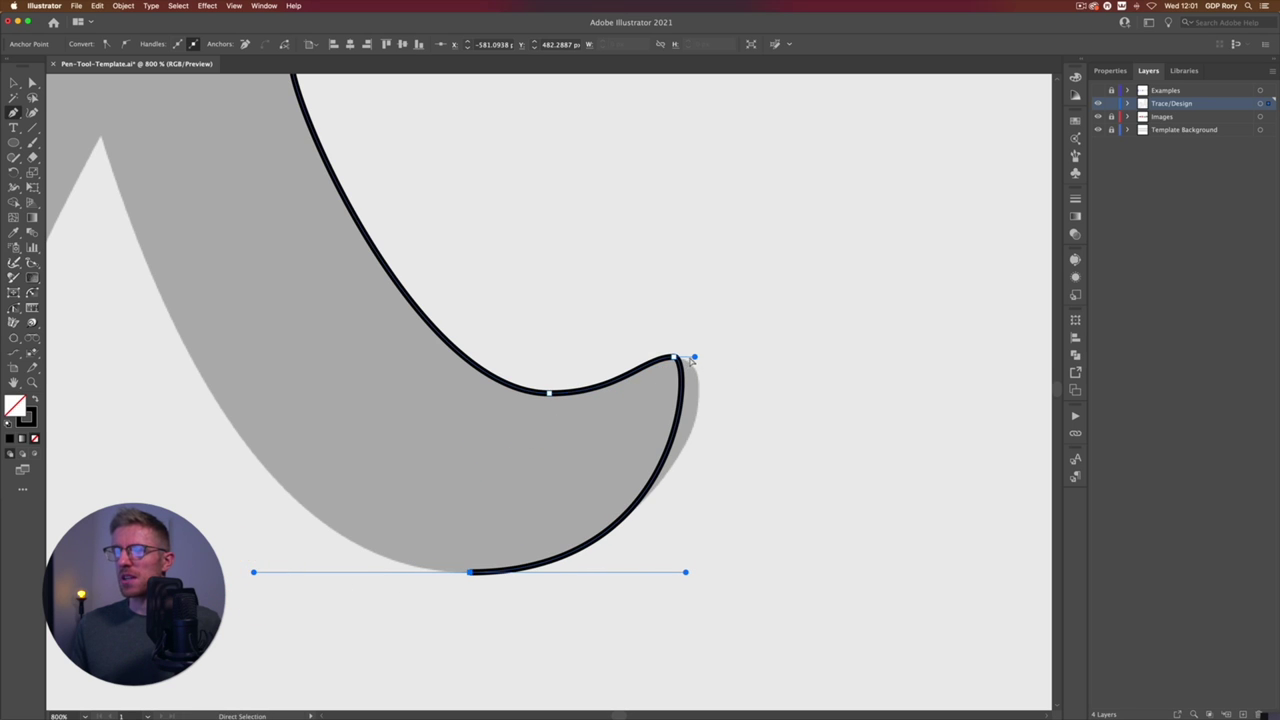
drag(696, 359, 733, 365)
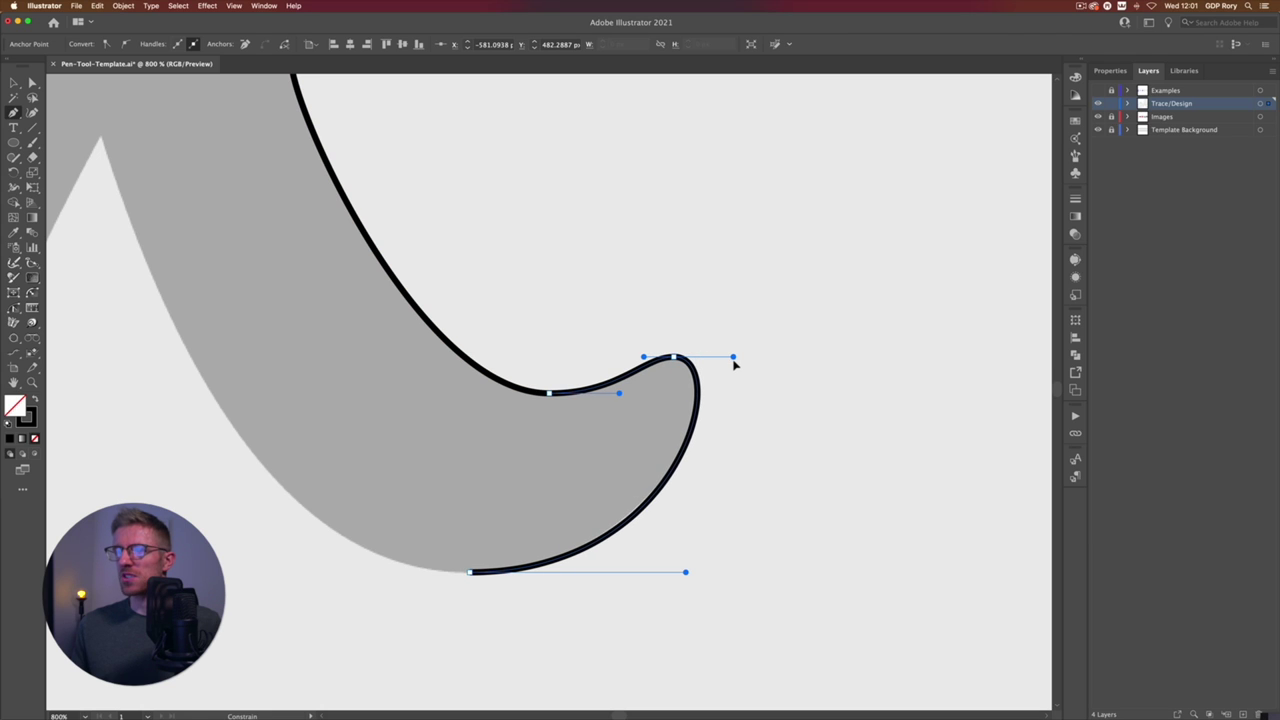
drag(733, 365, 731, 356)
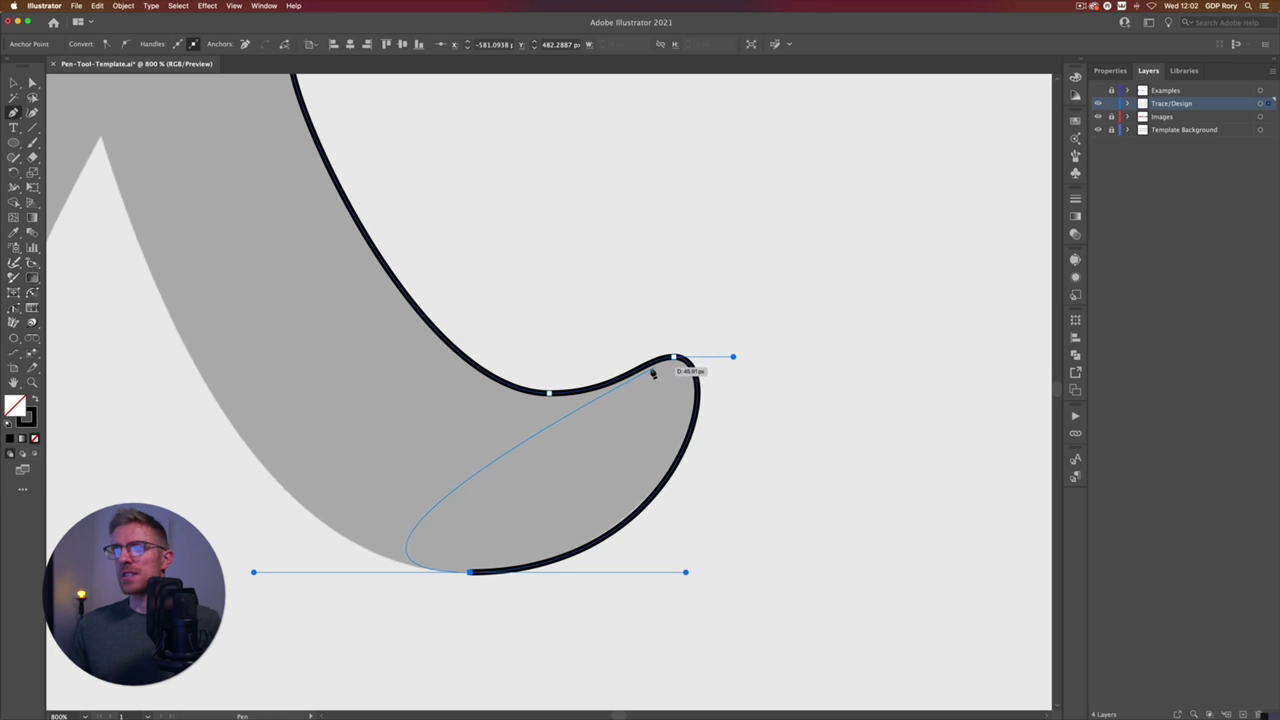
Step: Trace the leg's lower edge up to a corner anchor where it meets the stem, lengthening the lowest anchor's outgoing handle to fit
drag(300, 388, 491, 423)
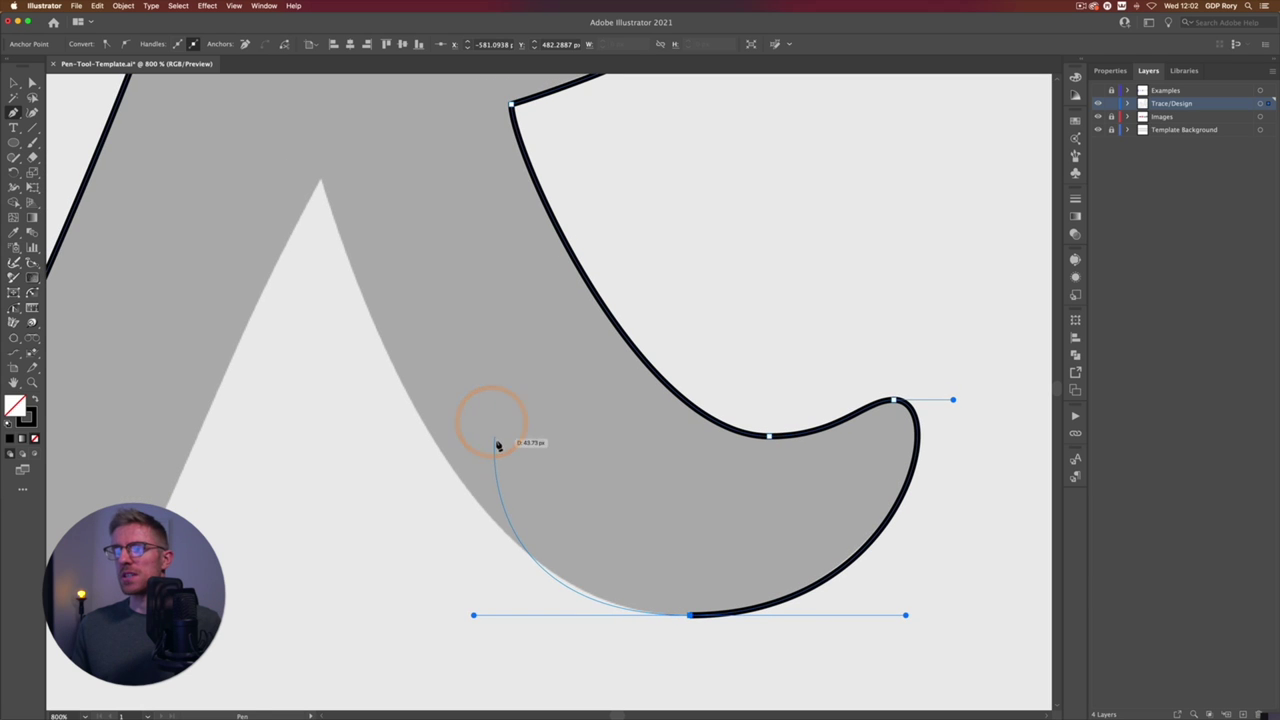
click(322, 183)
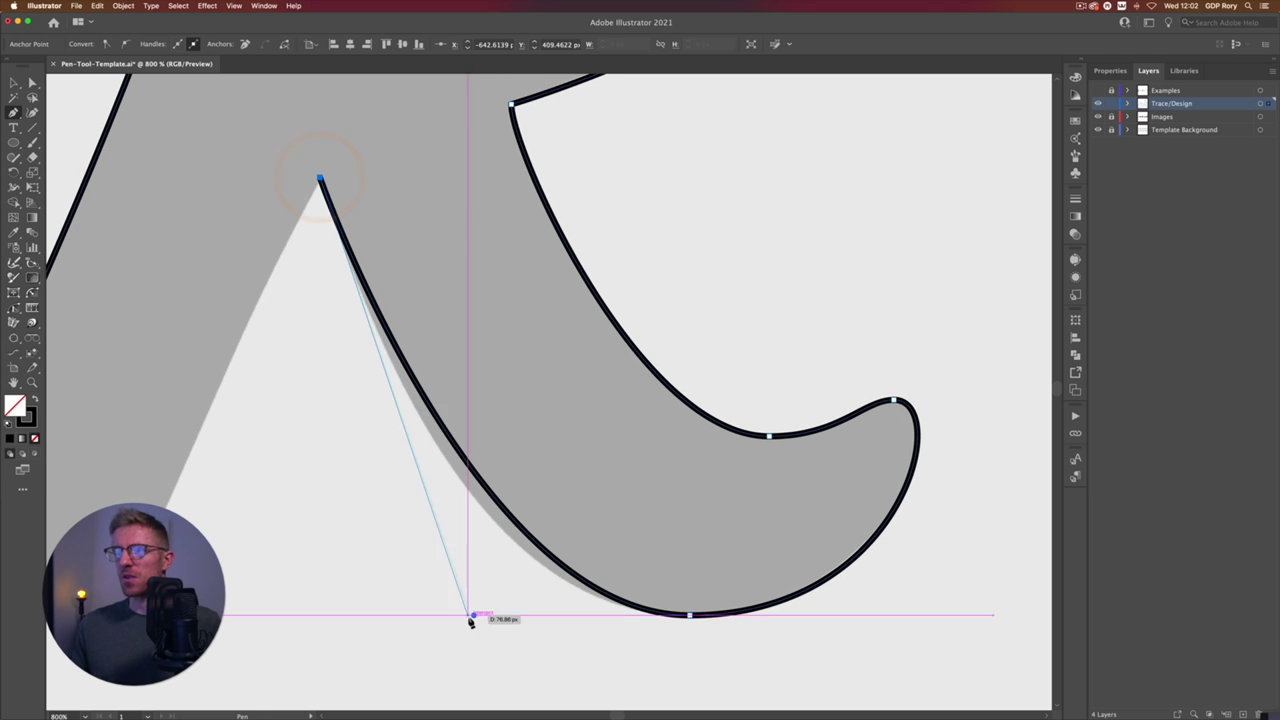
drag(473, 615, 434, 611)
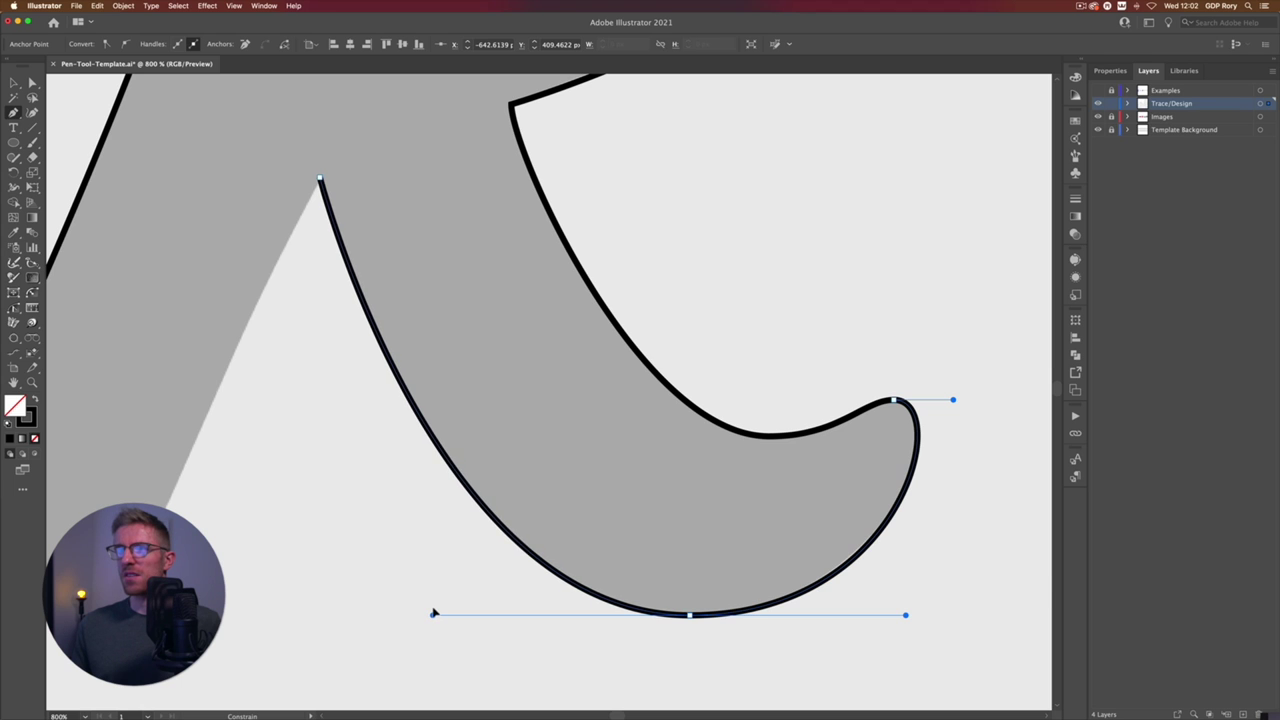
Step: Trace the stem's inner edge to an anchor with horizontal handles at the stem's bottom, bending the segment and adjusting its handles to fit
scroll(434, 611, left, 10)
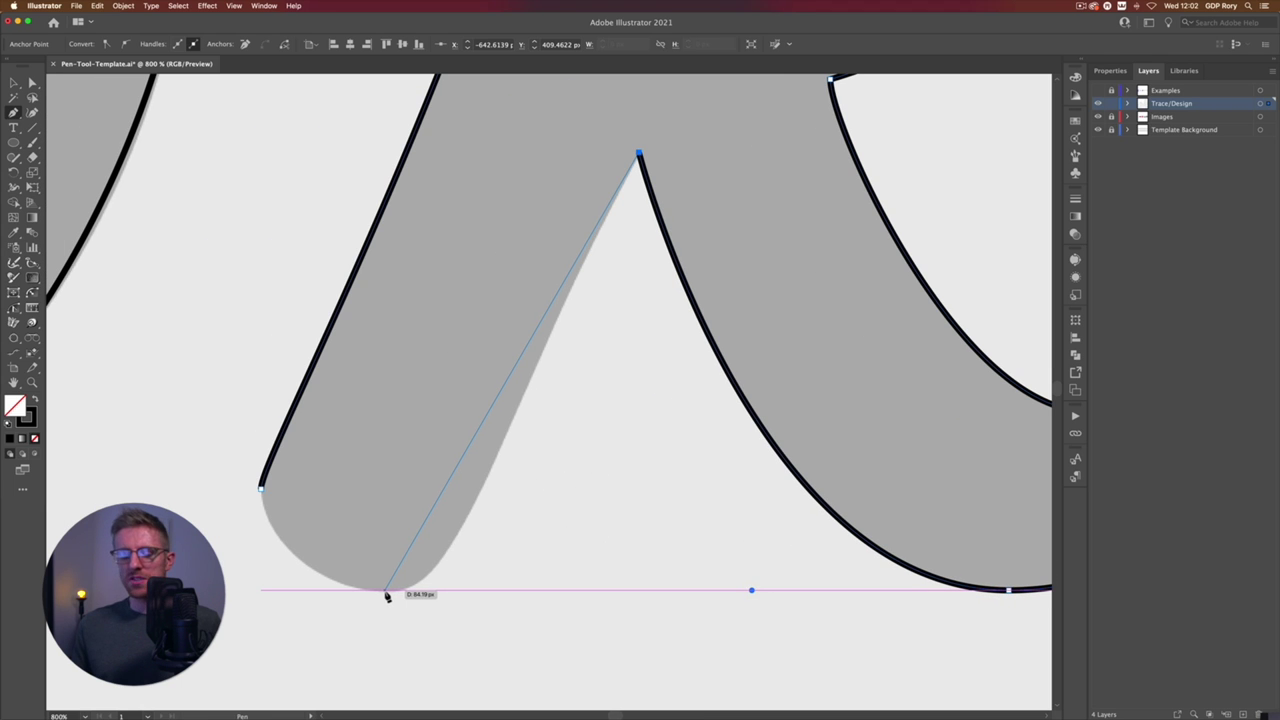
drag(385, 591, 254, 606)
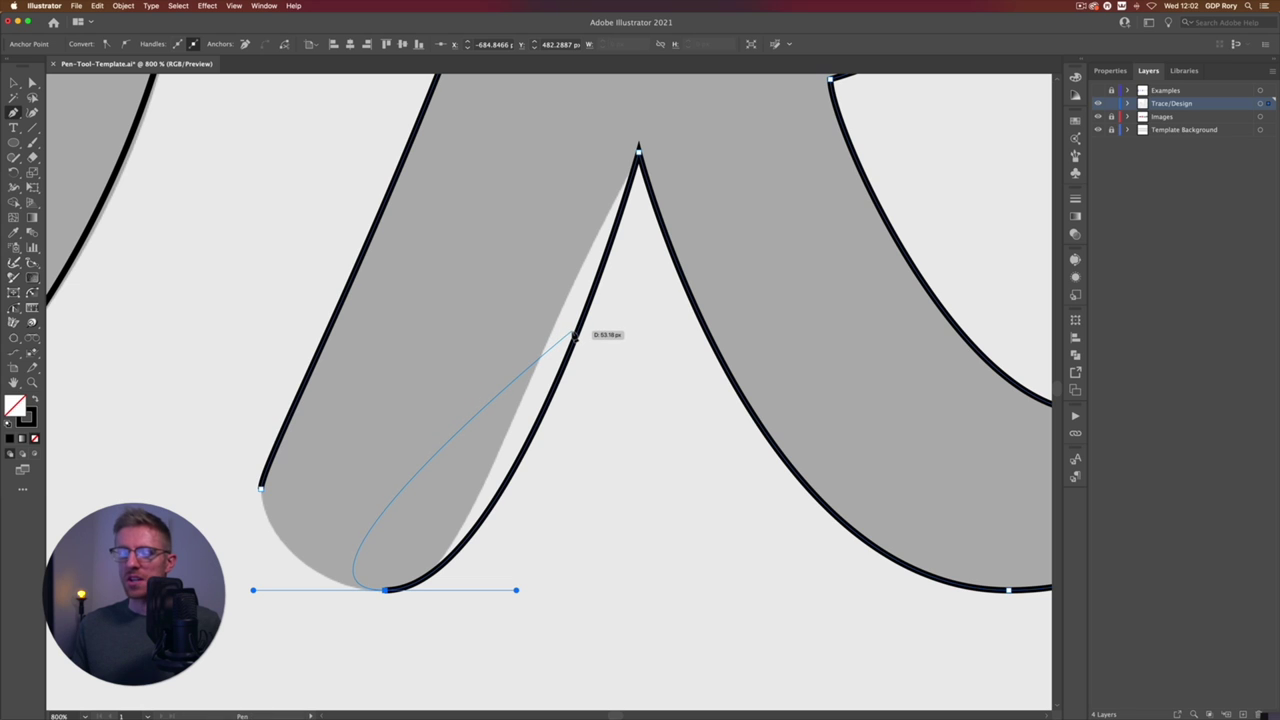
key(alt)
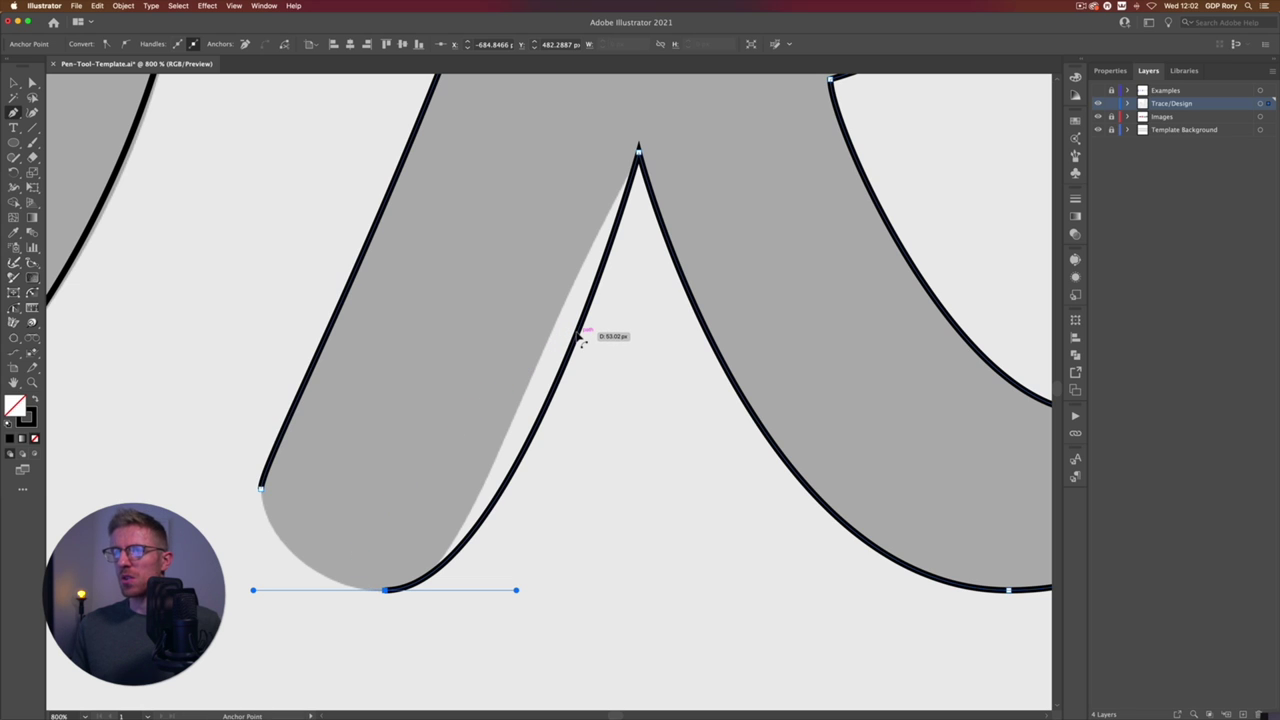
drag(580, 338, 548, 357)
super+click(549, 352)
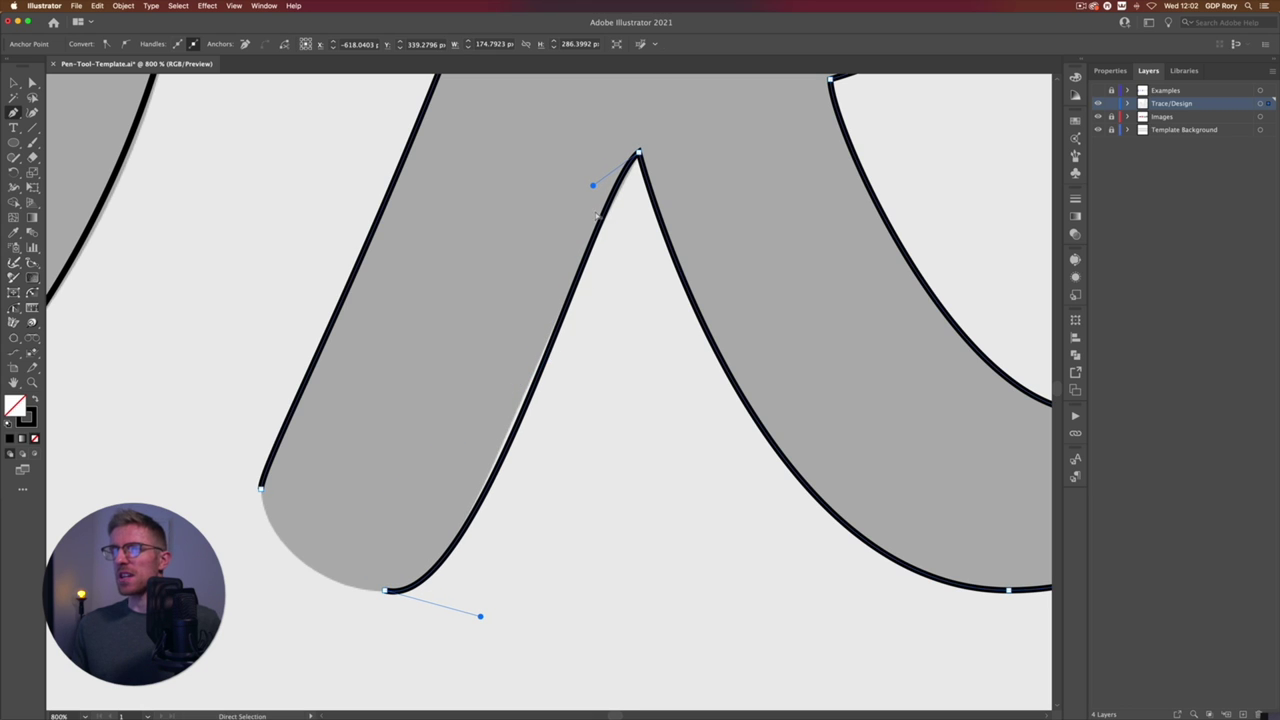
mouse_move(593, 187)
mouse_down()
mouse_move(597, 209)
mouse_move(520, 374)
mouse_up()
mouse_move(480, 616)
mouse_down()
mouse_move(459, 617)
mouse_move(471, 594)
mouse_up()
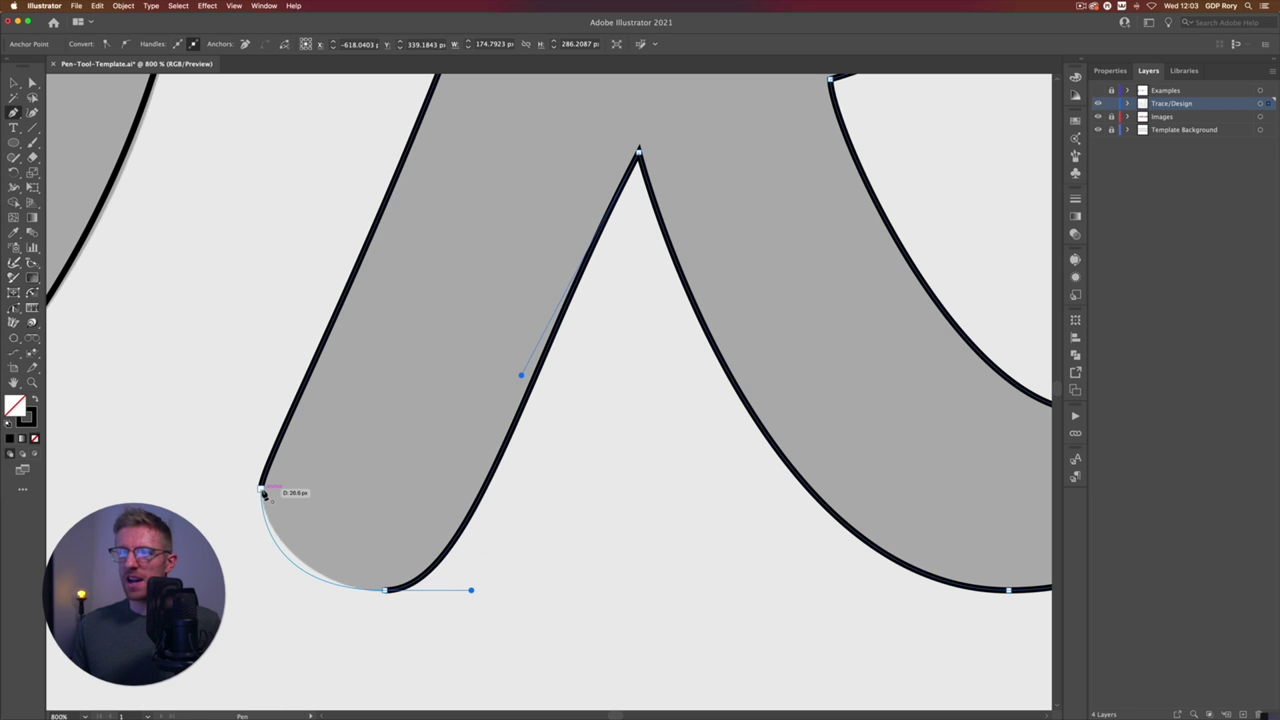
Step: Close the "k" path at its starting anchor with vertical handles, shorten the stem-bottom anchor's handle to fit, and deselect the path
drag(262, 492, 263, 465)
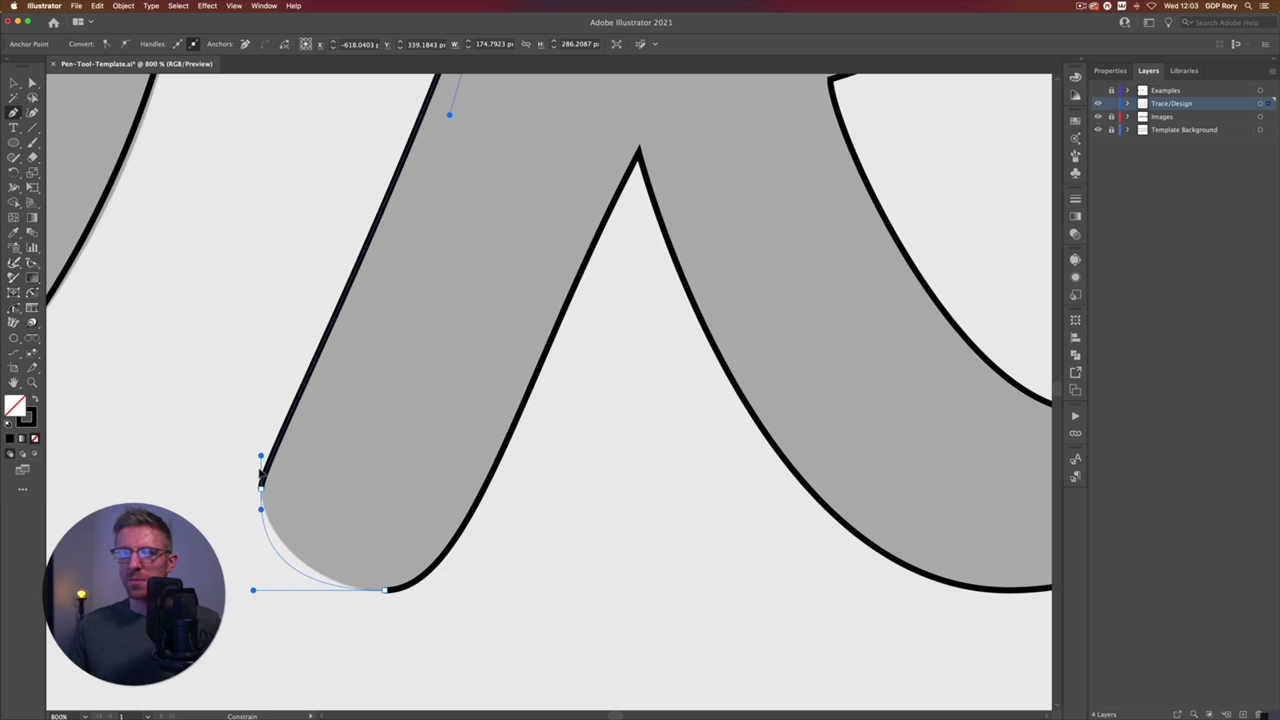
click(259, 470)
drag(253, 590, 286, 592)
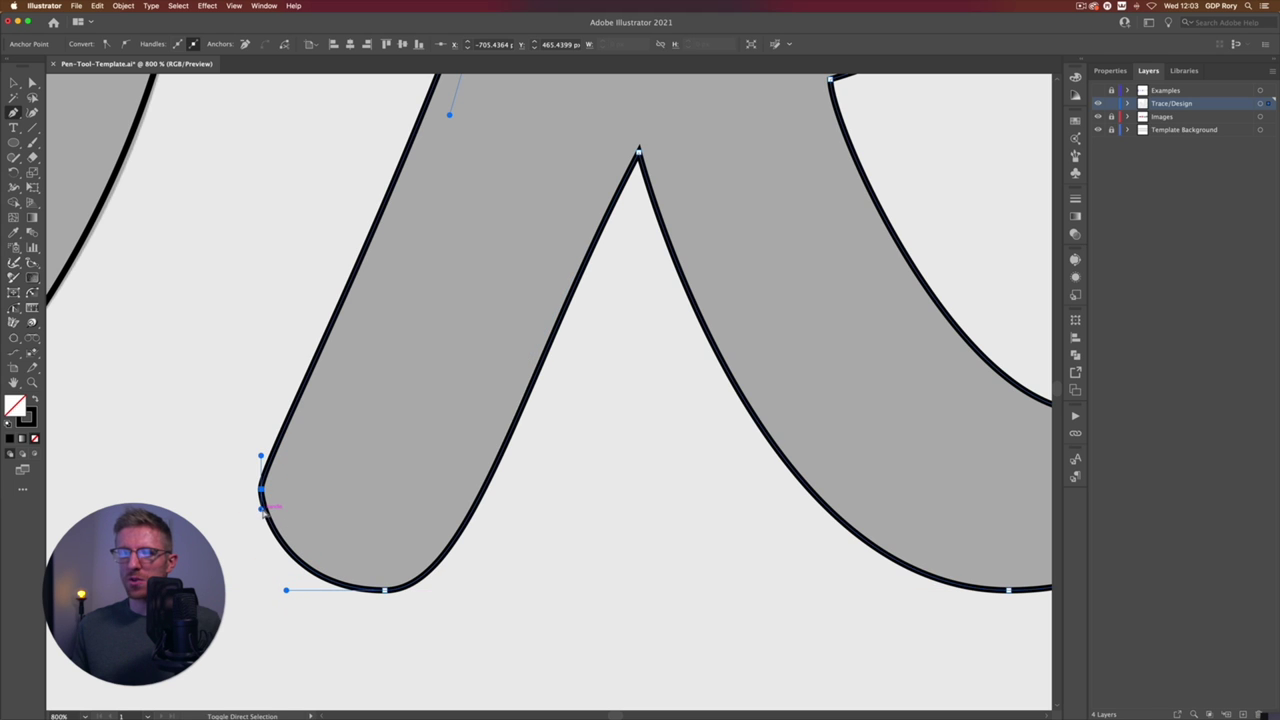
click(14, 82)
click(214, 246)
Step: Hide the Images layer to leave only the traced "ok" outlines
scroll(214, 246, down, 5)
drag(291, 220, 266, 307)
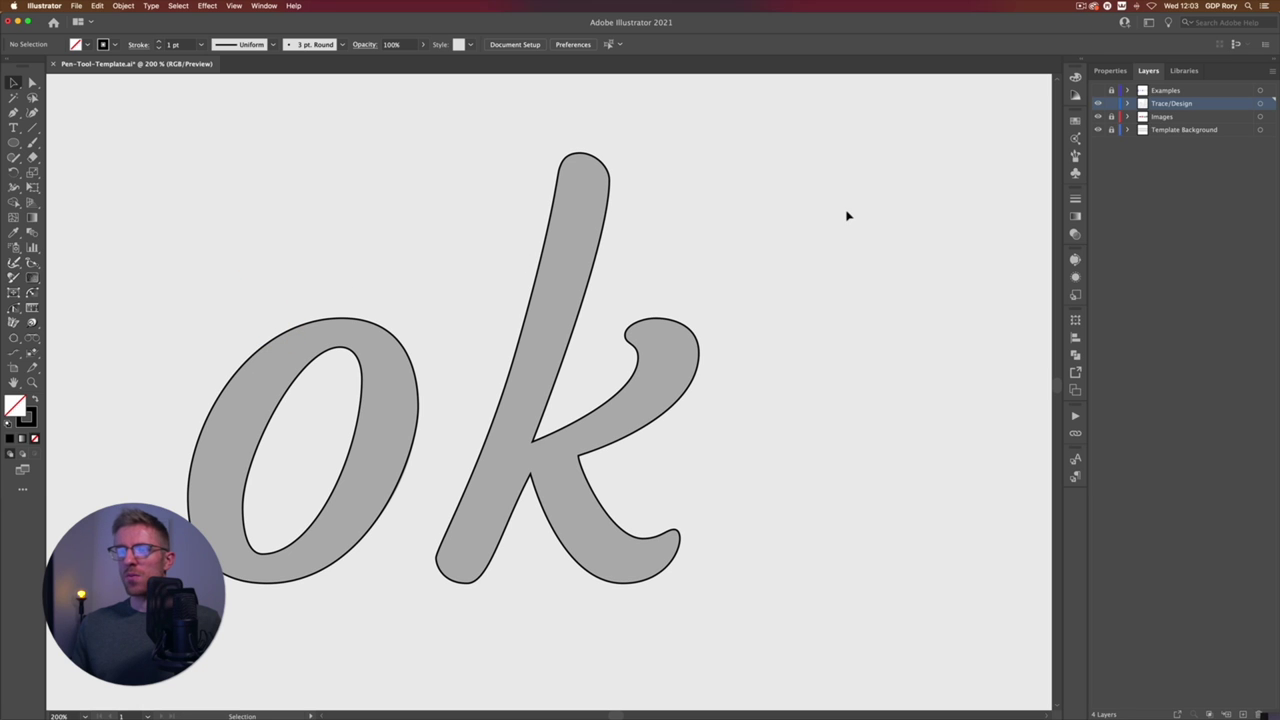
click(1097, 117)
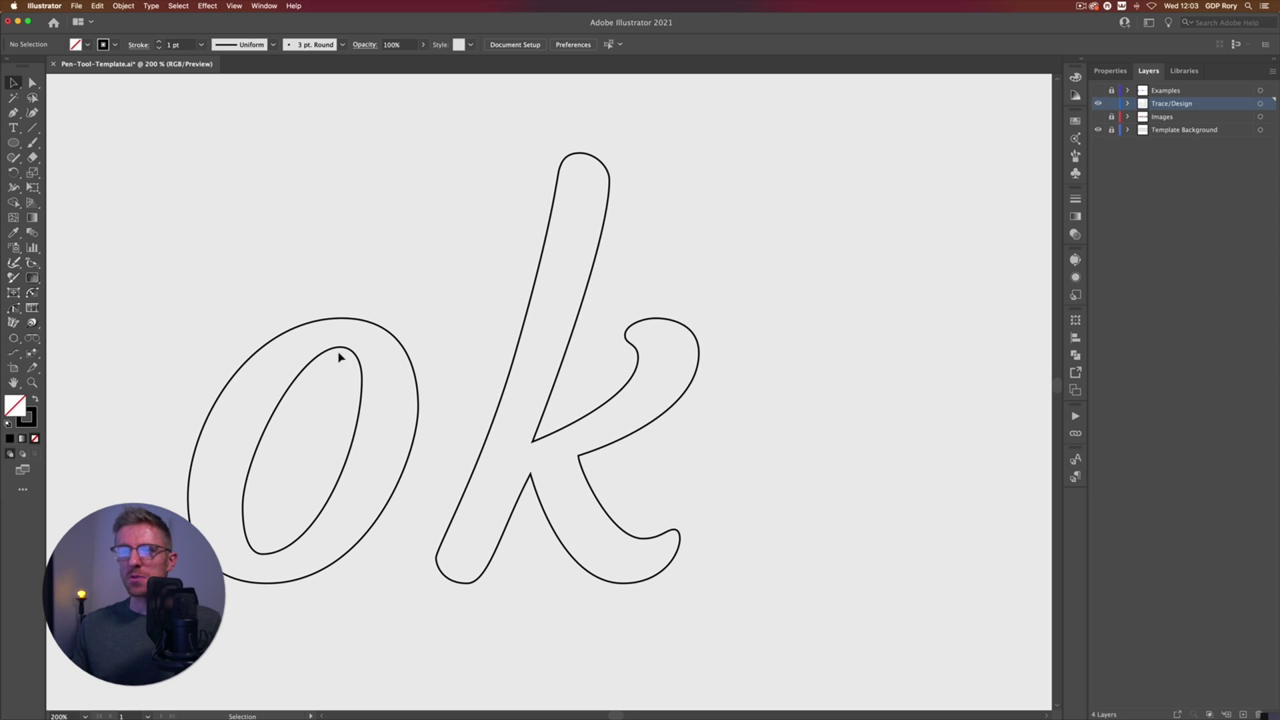
Step: Lengthen the left horizontal handle of the lowest anchor on the inner "o" outline, and deselect the path
click(257, 560)
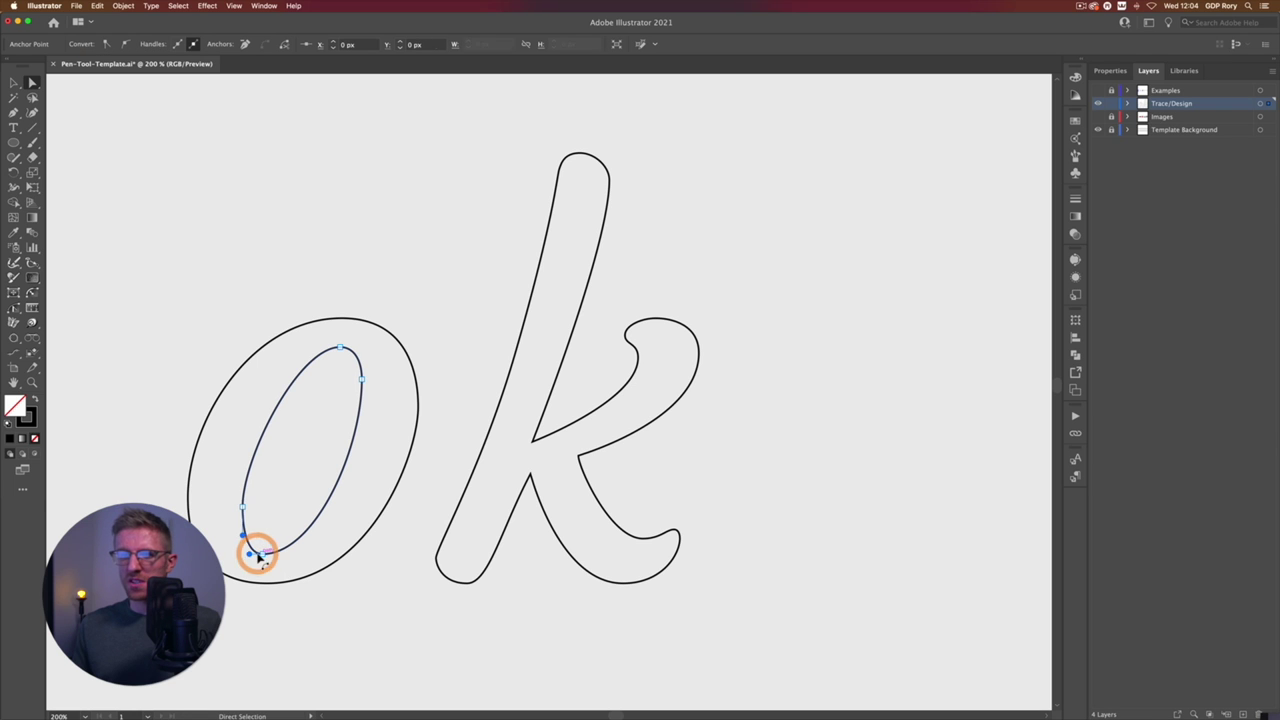
key(super+equal)
key(super+equal)
key(super+equal)
key(a)
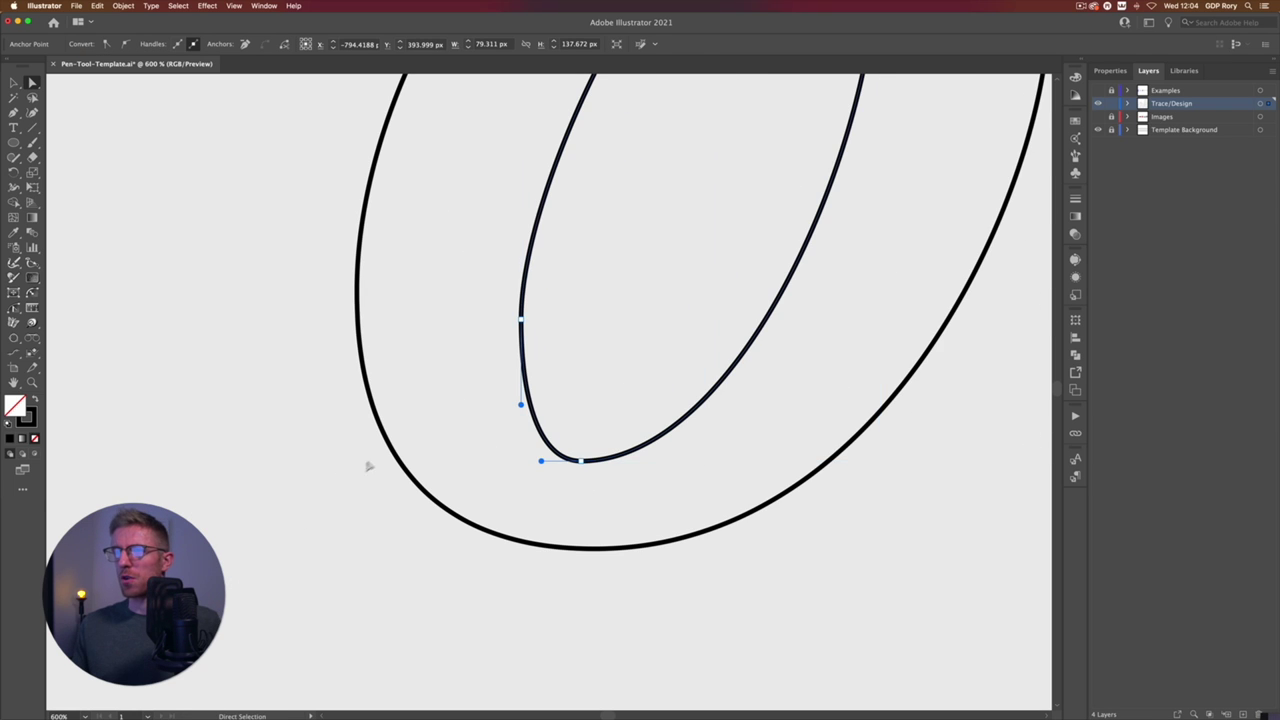
click(583, 462)
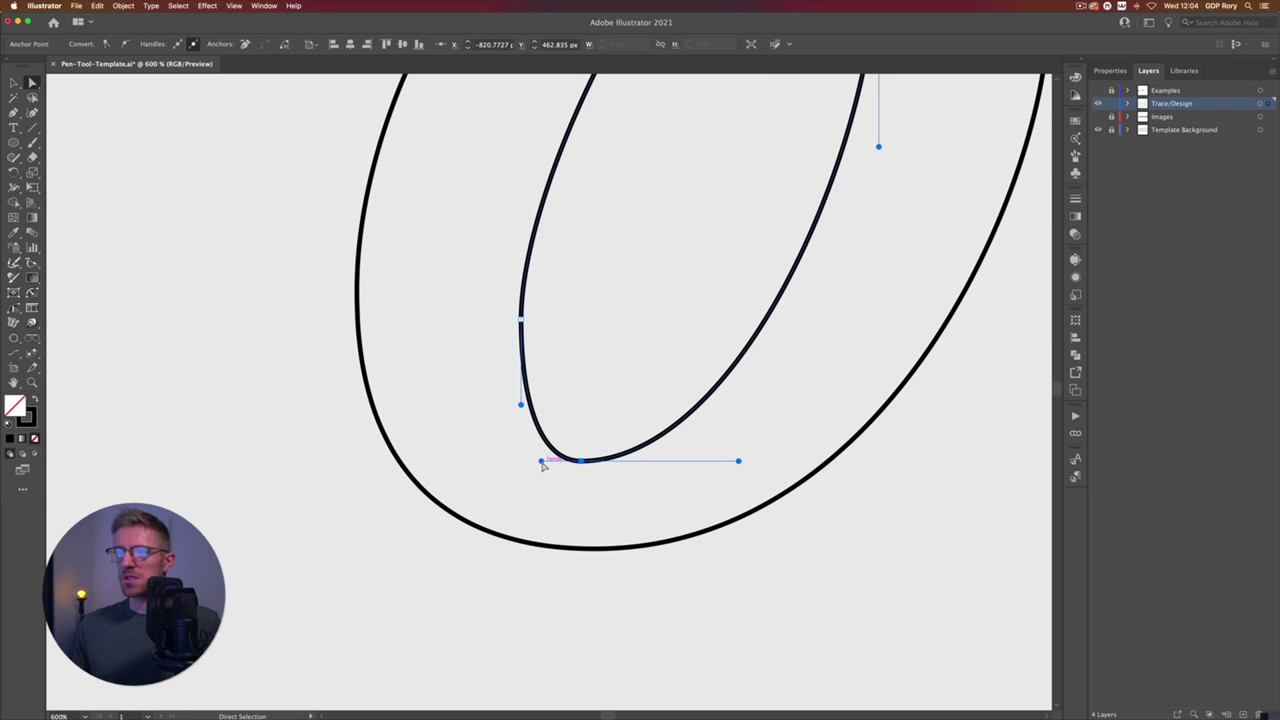
drag(541, 462, 536, 463)
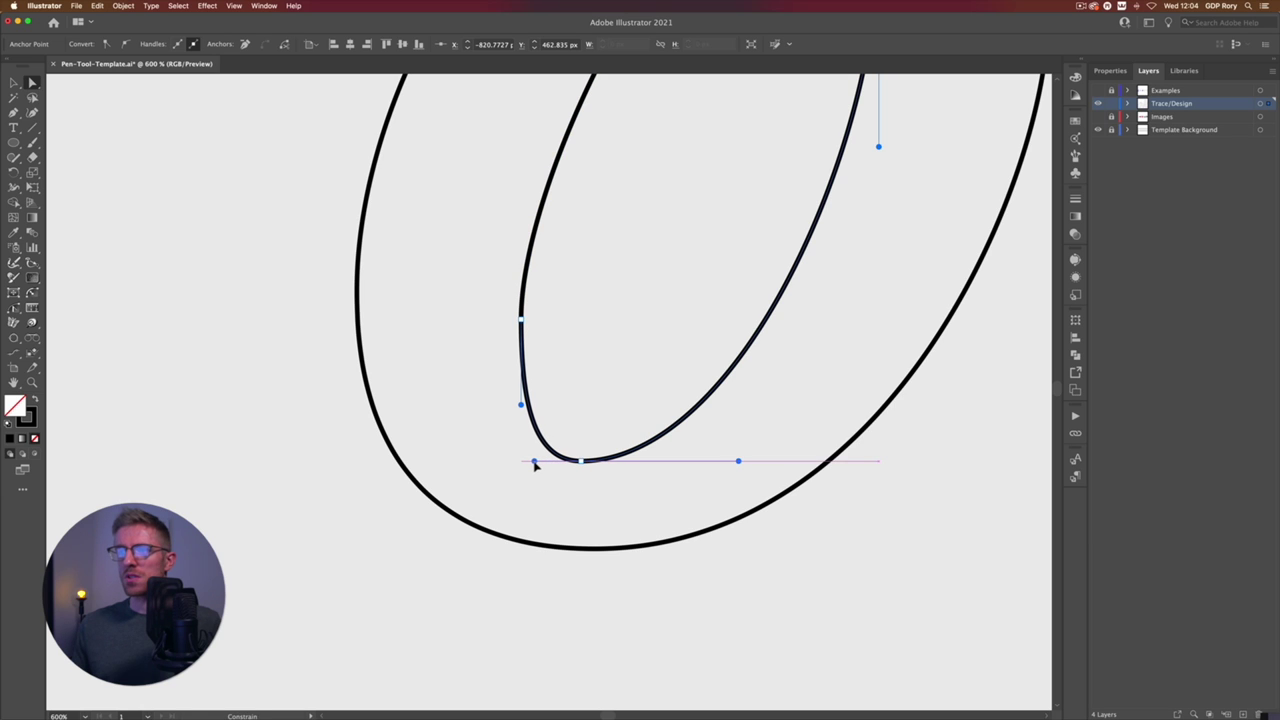
drag(535, 465, 533, 462)
click(14, 83)
click(186, 206)
key(super+minus)
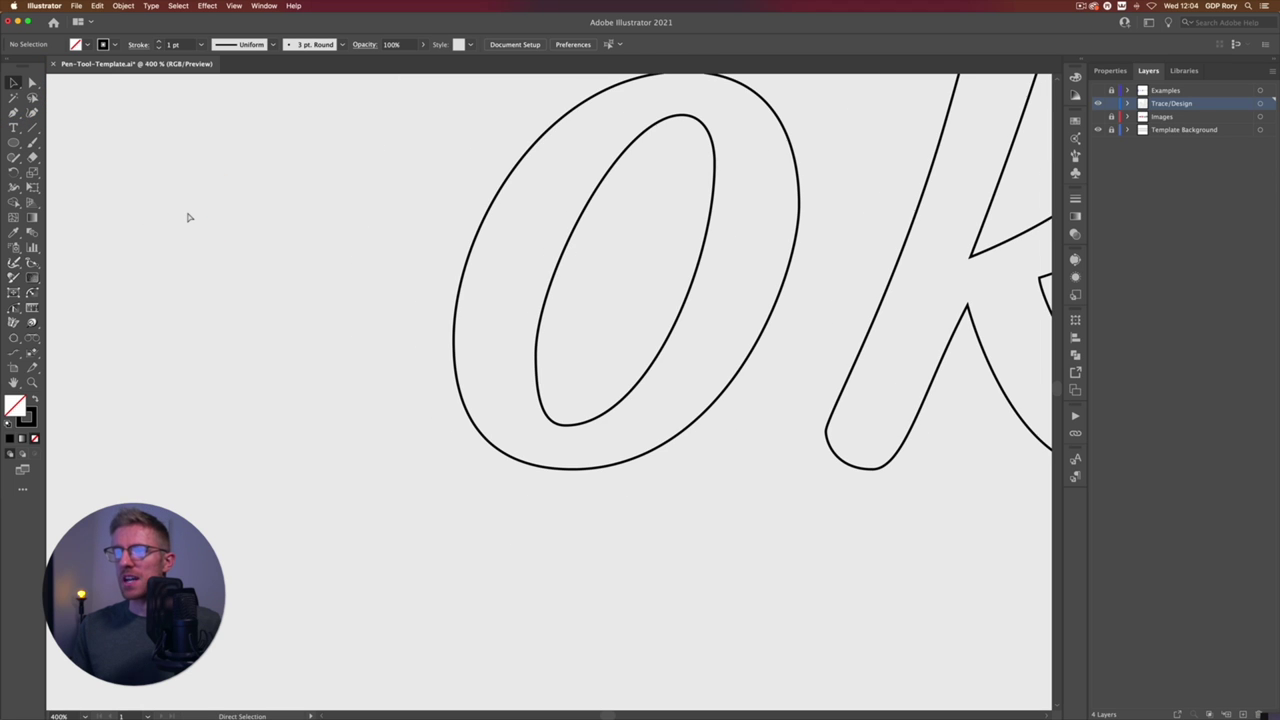
key(super+minus)
Step: Shorten the lower handle of the inner "o" outline's left-extreme anchor, shift its lowest anchor slightly right, and deselect the path
key(super+plus)
key(super+plus)
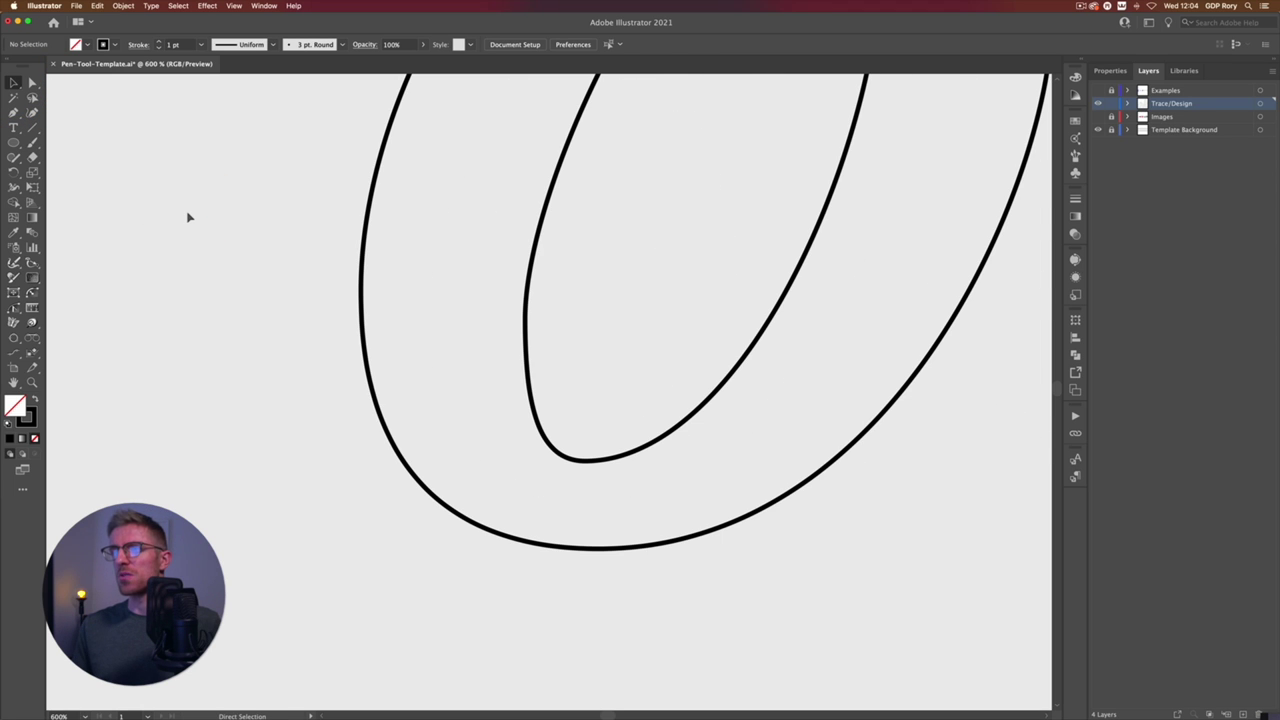
key(a)
click(523, 318)
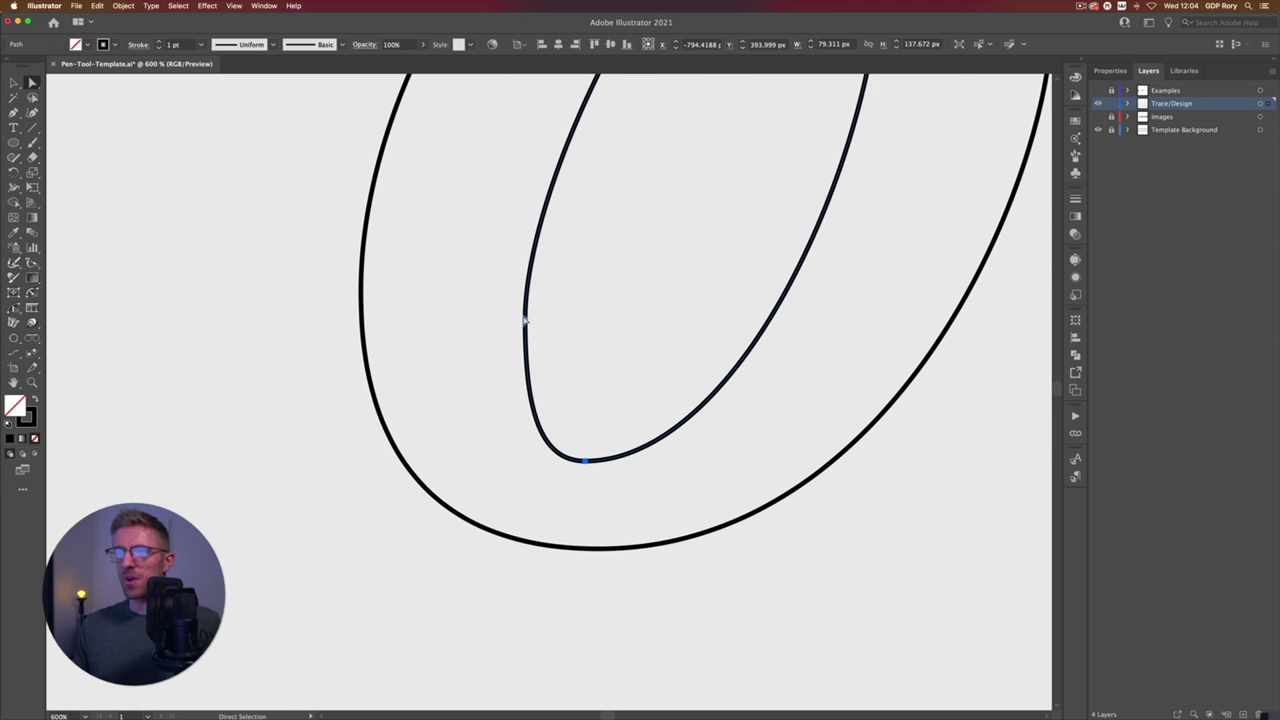
click(524, 320)
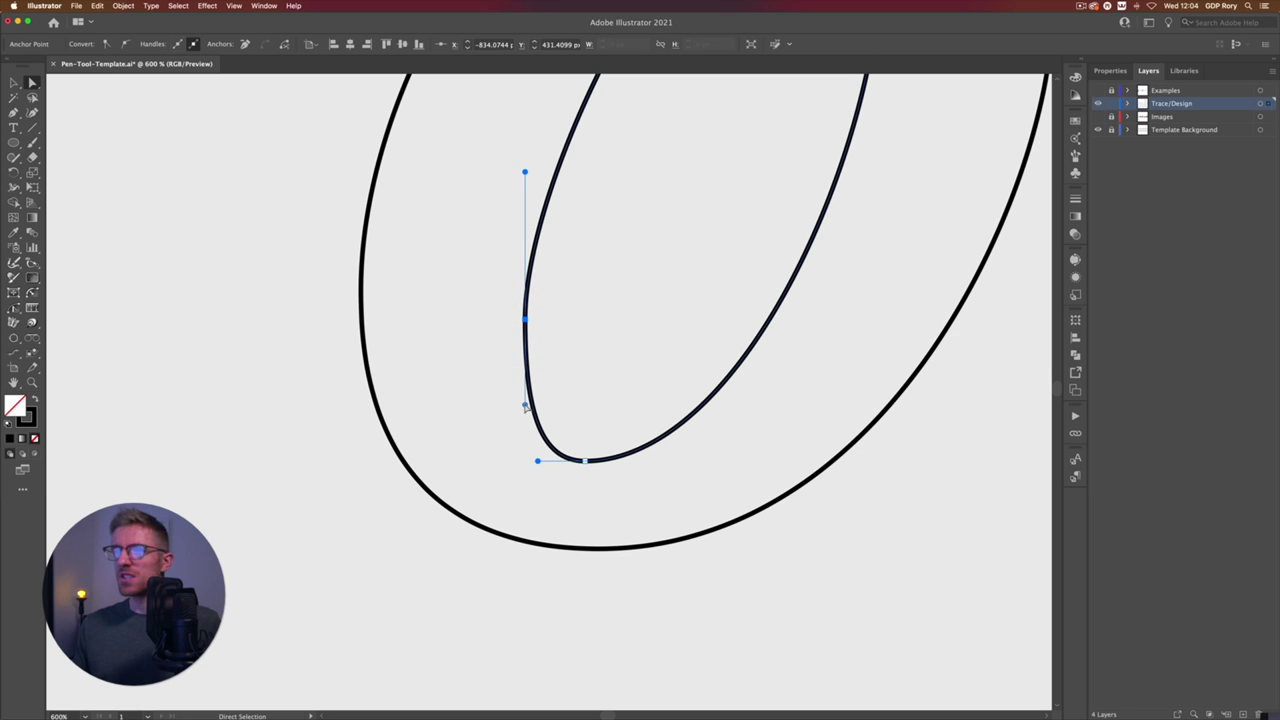
drag(524, 405, 523, 392)
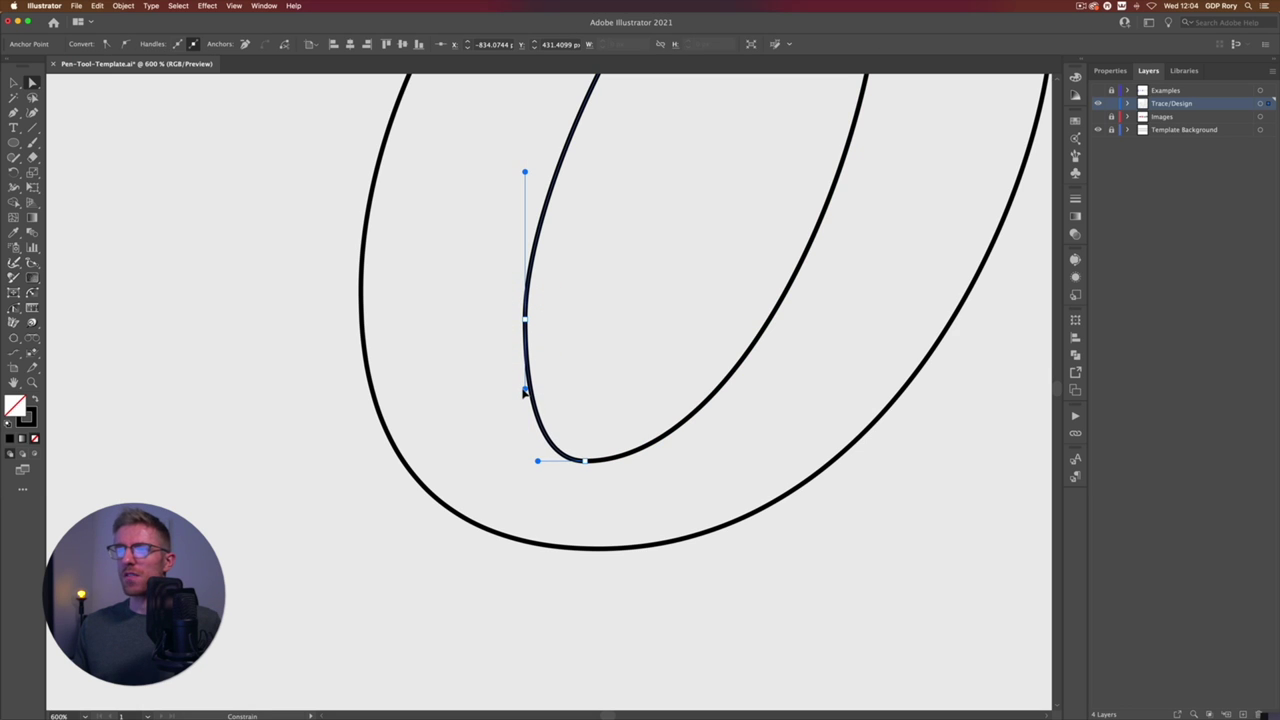
click(523, 381)
click(585, 460)
drag(586, 461, 537, 459)
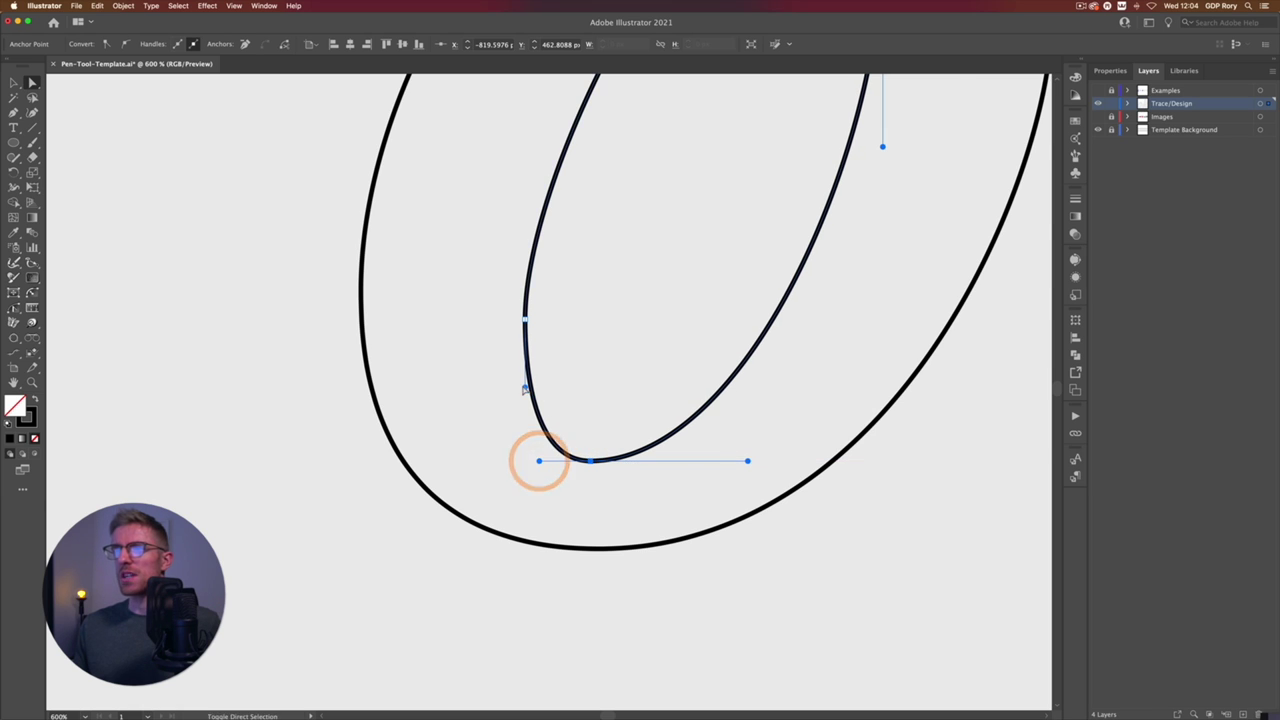
key(v)
click(231, 243)
Step: Show the Images layer again, bring the untraced "ok" template into view, and make Trace/Design active for the Pen tool
key(super+minus)
key(super+minus)
key(super+minus)
key(super+minus)
key(super+minus)
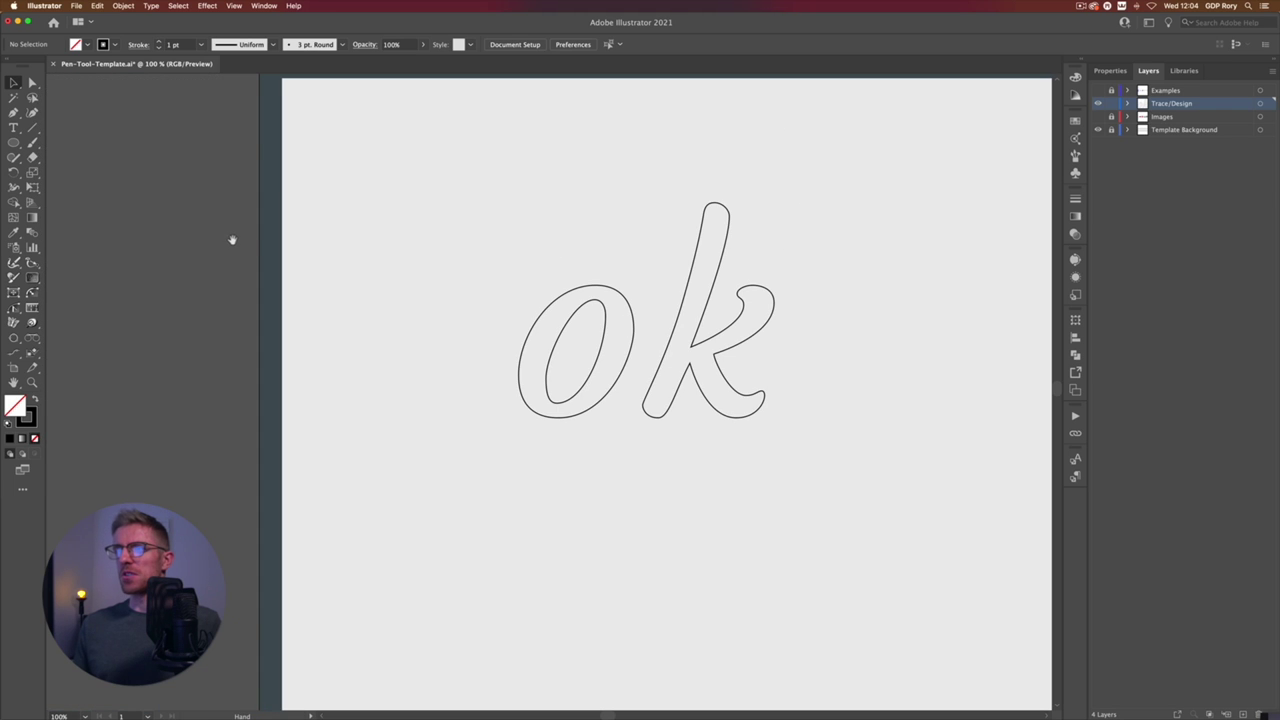
drag(428, 286, 294, 309)
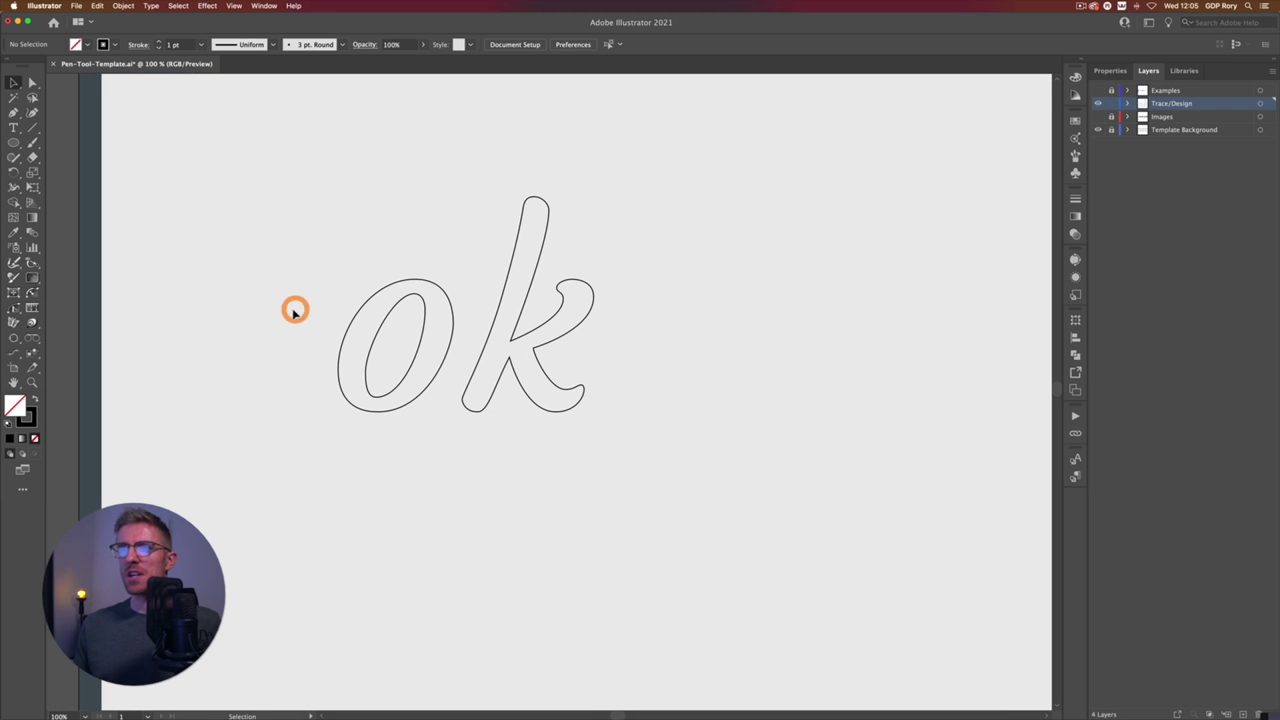
click(1097, 116)
click(1165, 117)
drag(424, 588, 561, 423)
key(super+equal)
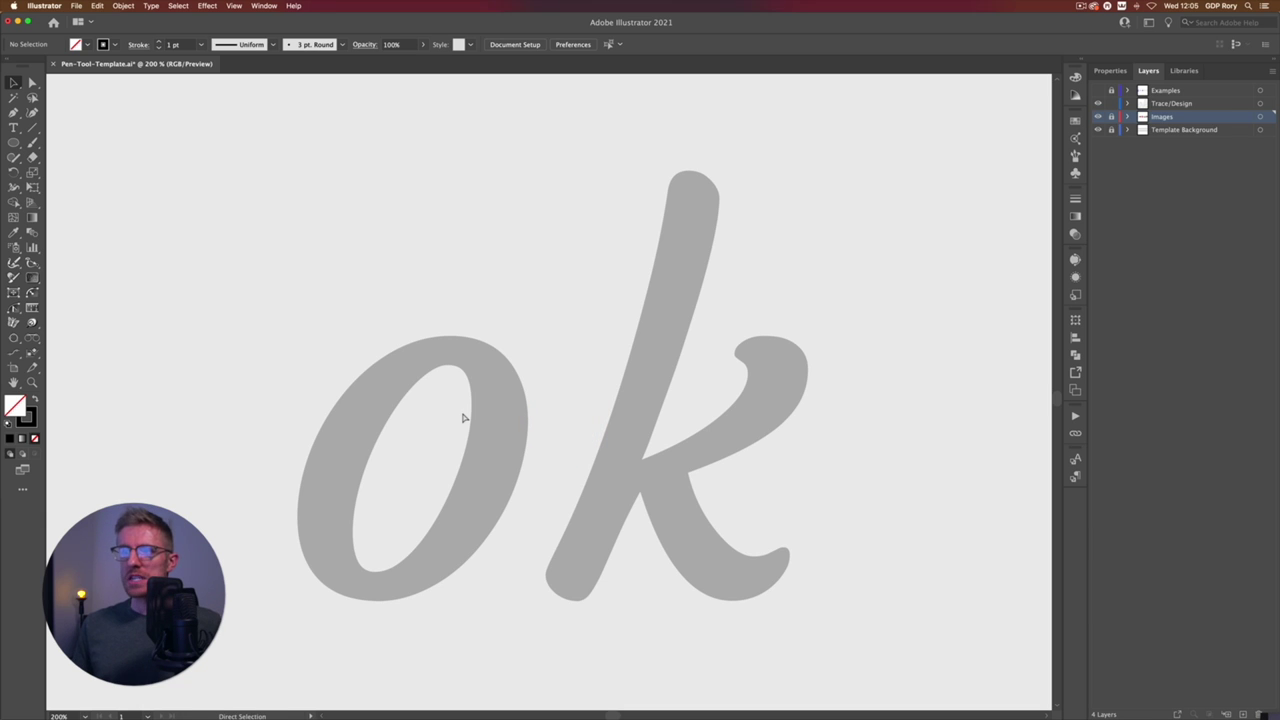
key(p)
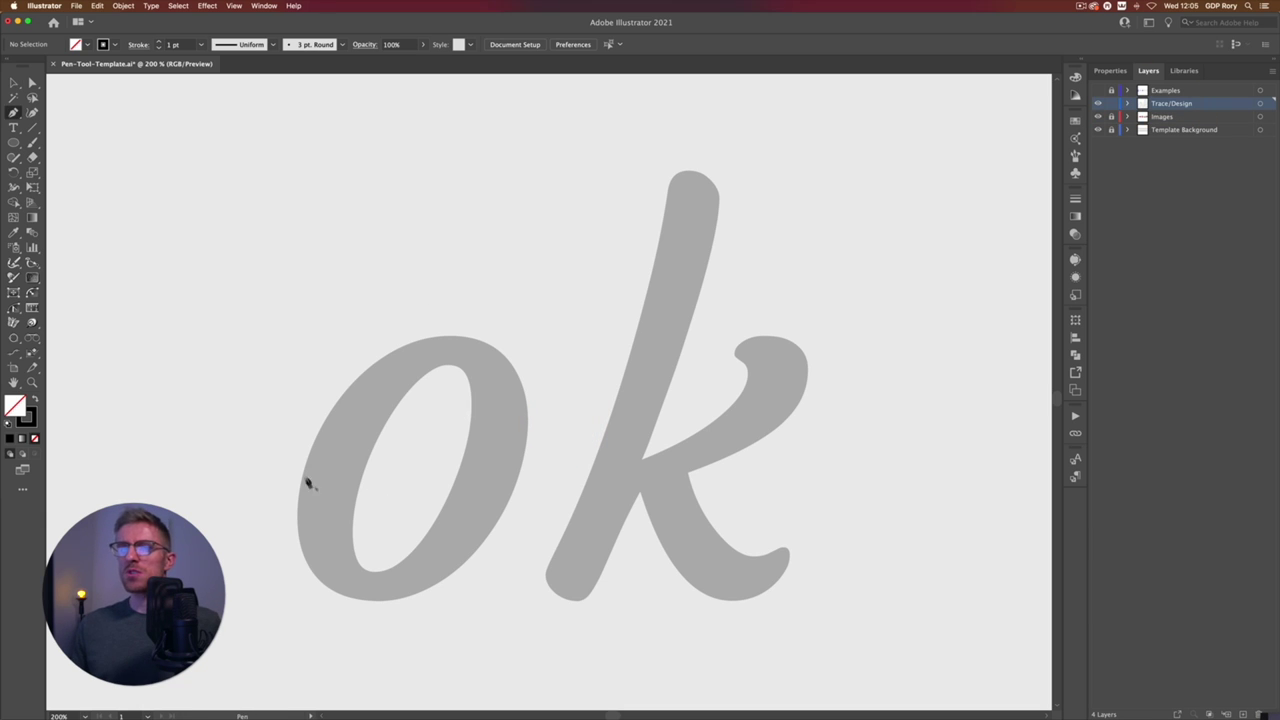
key(super+equal)
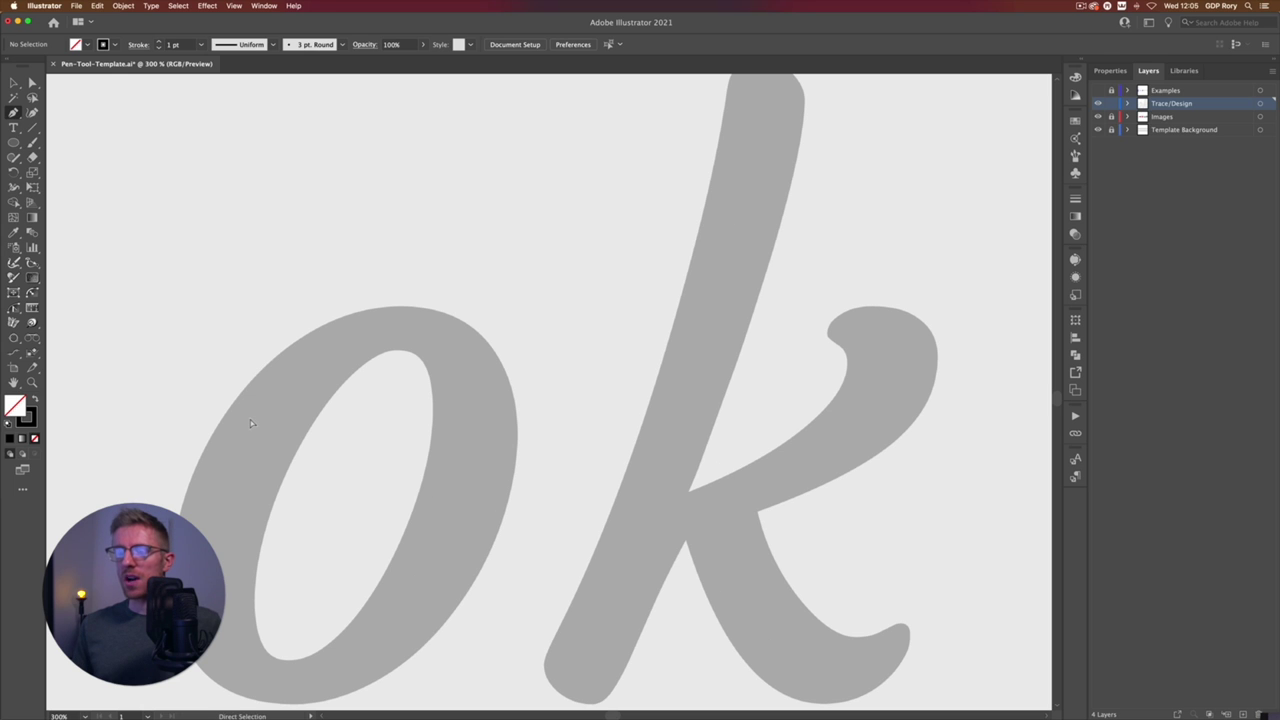
drag(258, 420, 283, 351)
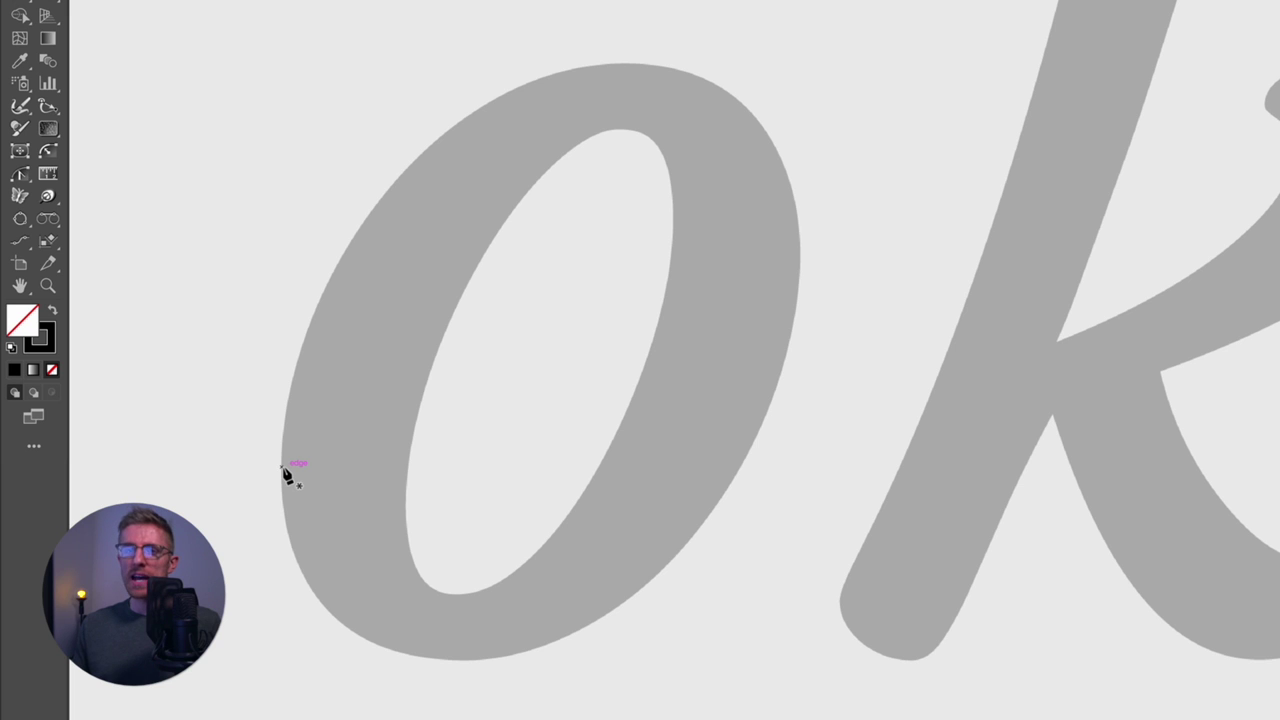
Step: Draw a straight segment between the outer "o" contour's left and top extremes, and bend it outward to follow the template's edge
click(282, 467)
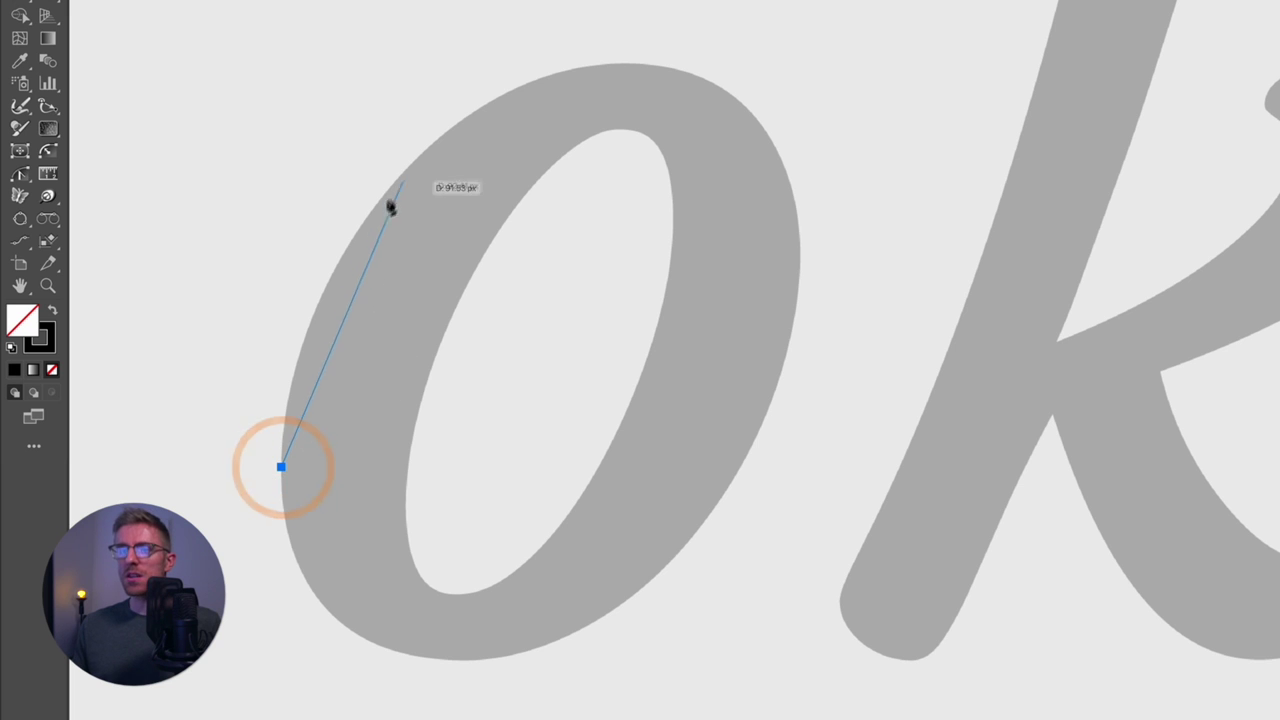
click(646, 65)
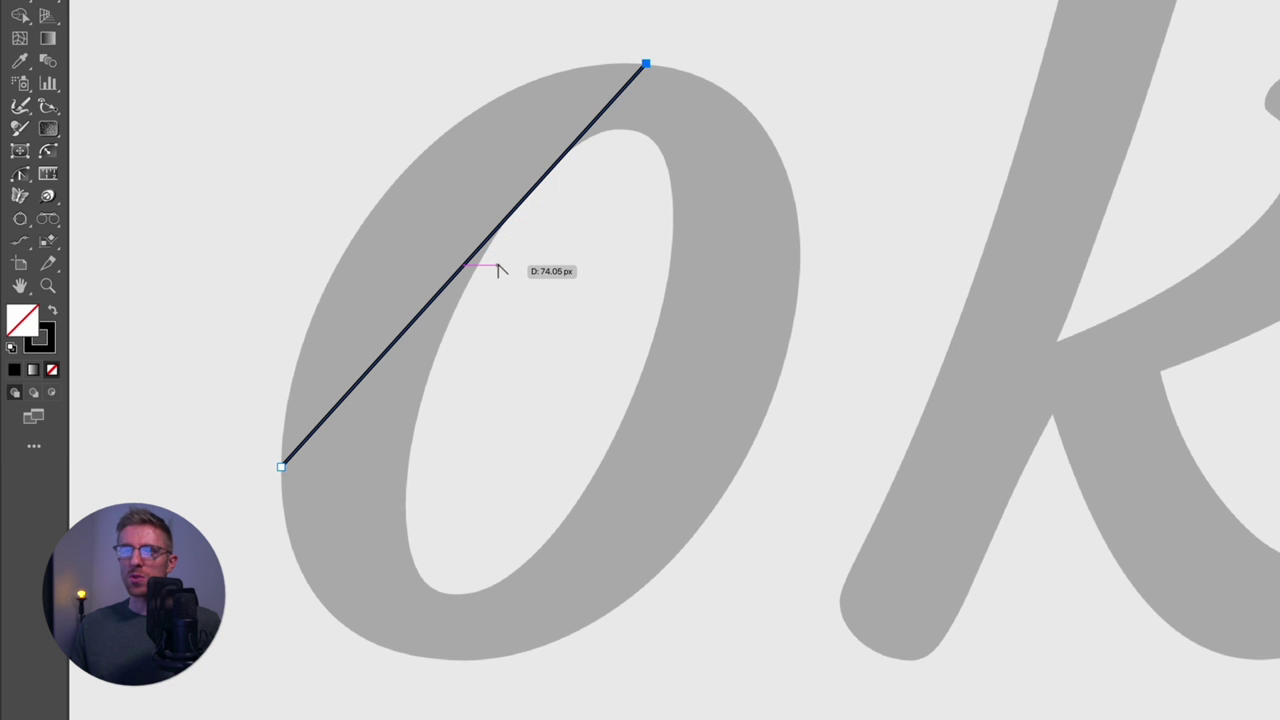
drag(474, 258, 400, 181)
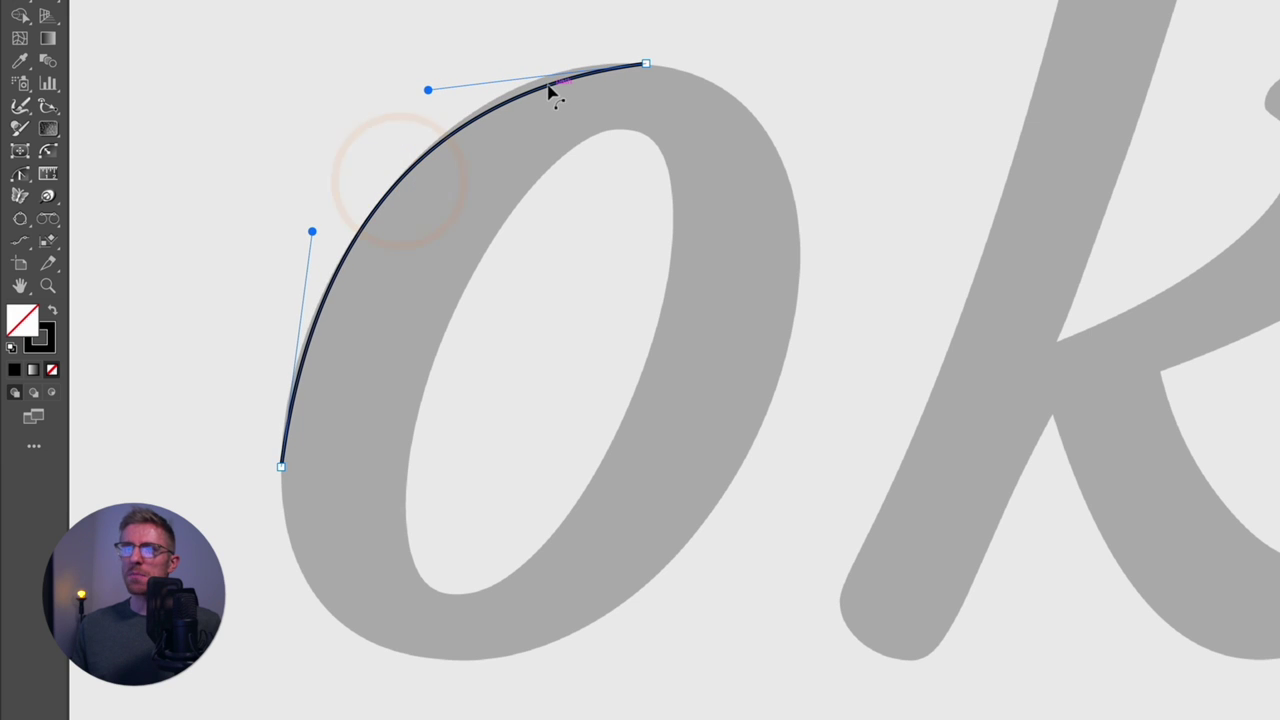
Step: Reshape the upper-left curved segment so it follows the outer edge of the letter o from its left side to its top
drag(553, 90, 564, 81)
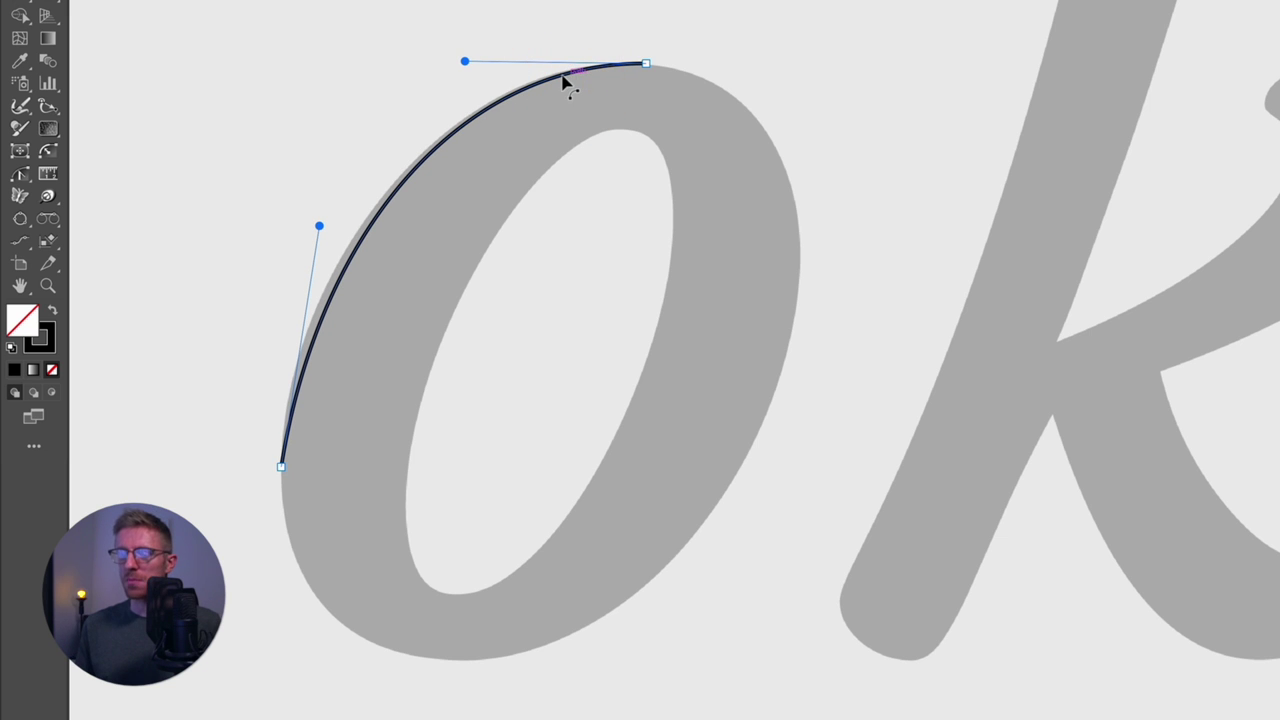
key(ctrl+plus)
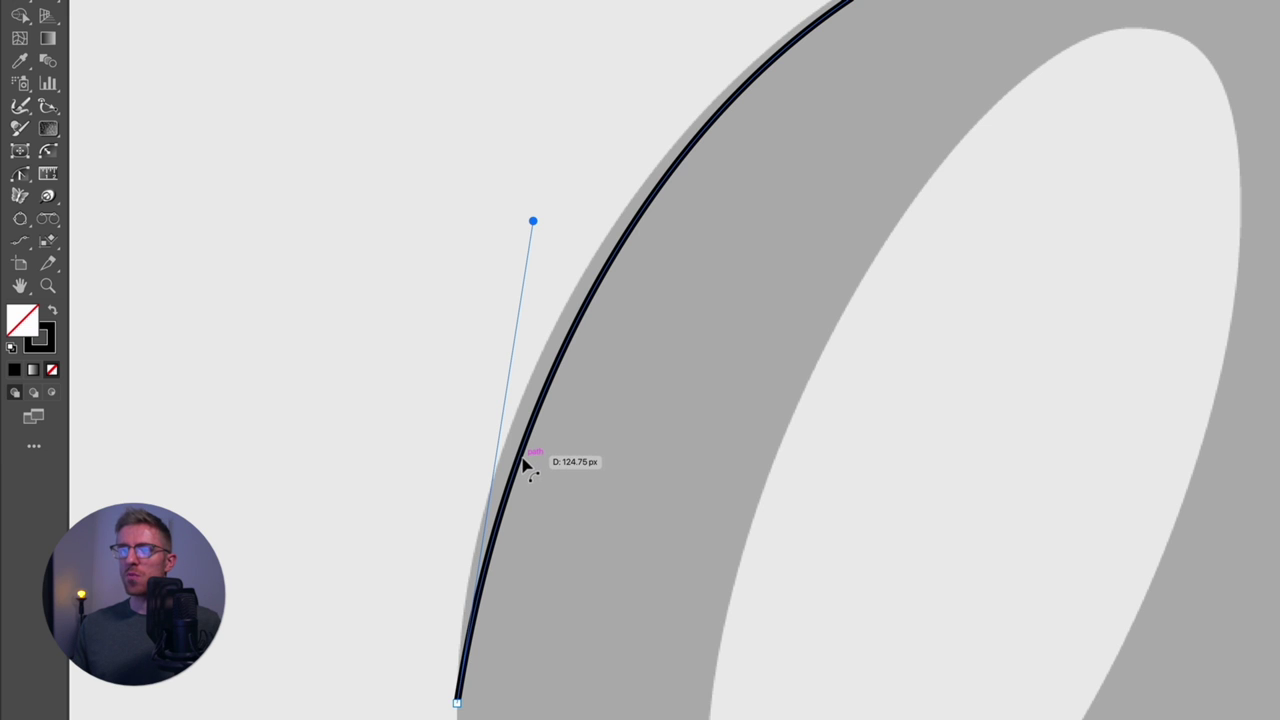
drag(519, 461, 476, 480)
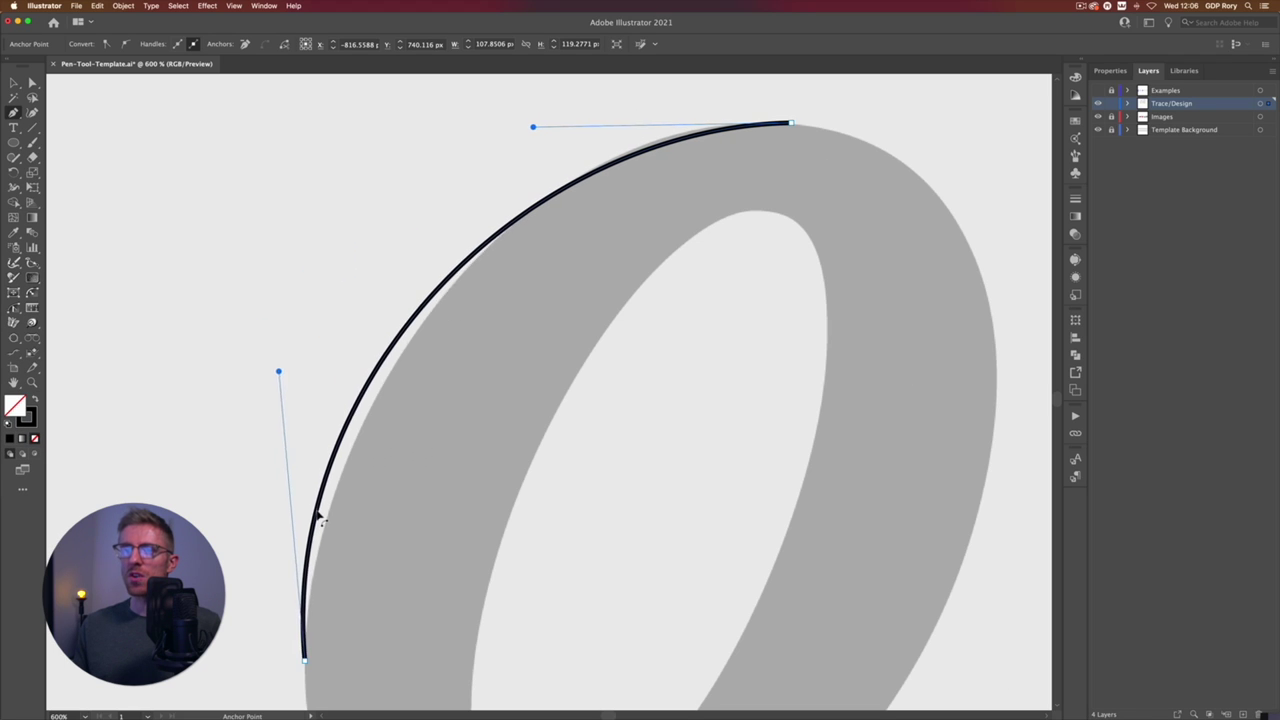
drag(320, 518, 329, 509)
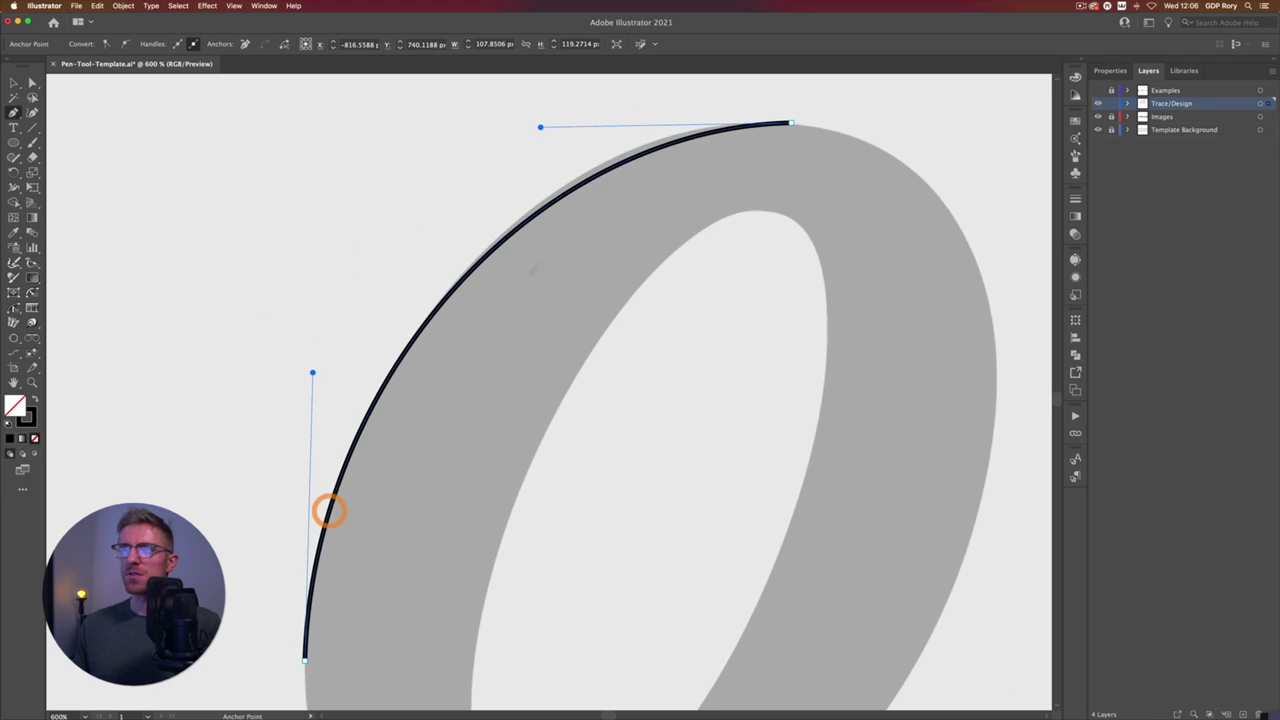
drag(651, 143, 651, 150)
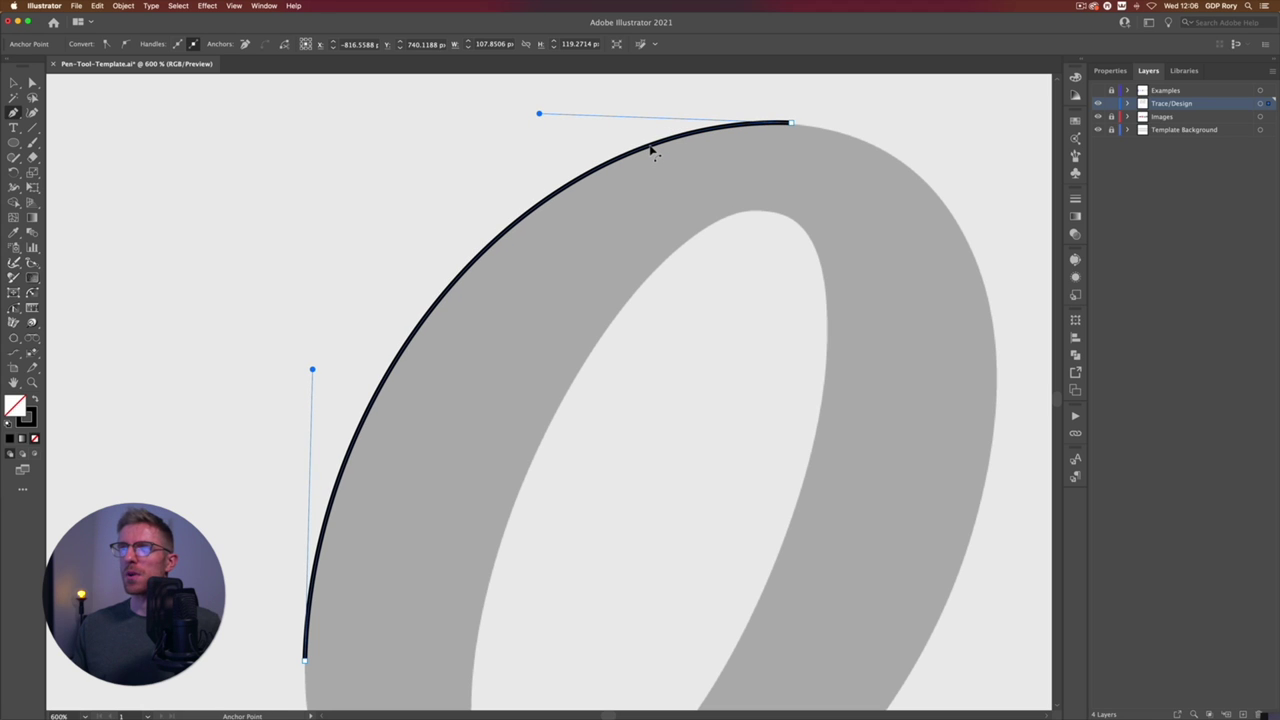
drag(651, 150, 651, 150)
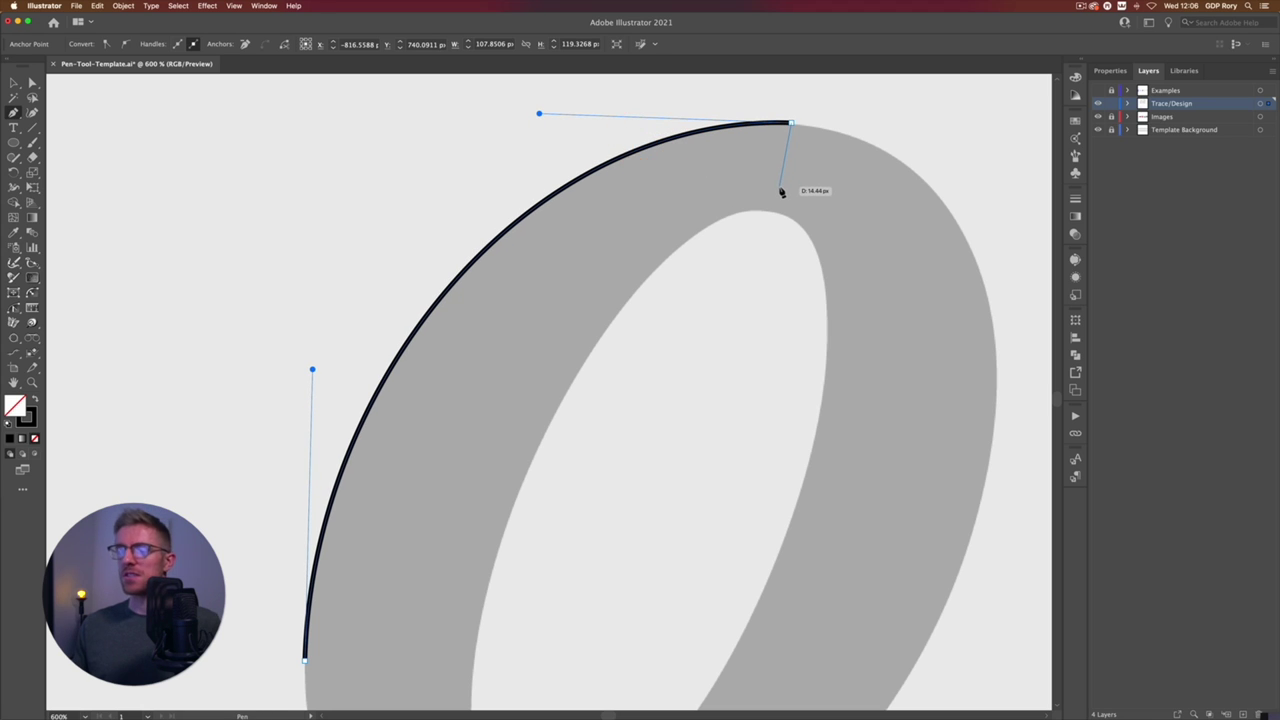
Step: Continue the o outline with straight Pen segments to its right and bottom edges and close the path at the left starting anchor
key(super+minus)
key(super+minus)
drag(712, 296, 667, 228)
drag(691, 284, 725, 346)
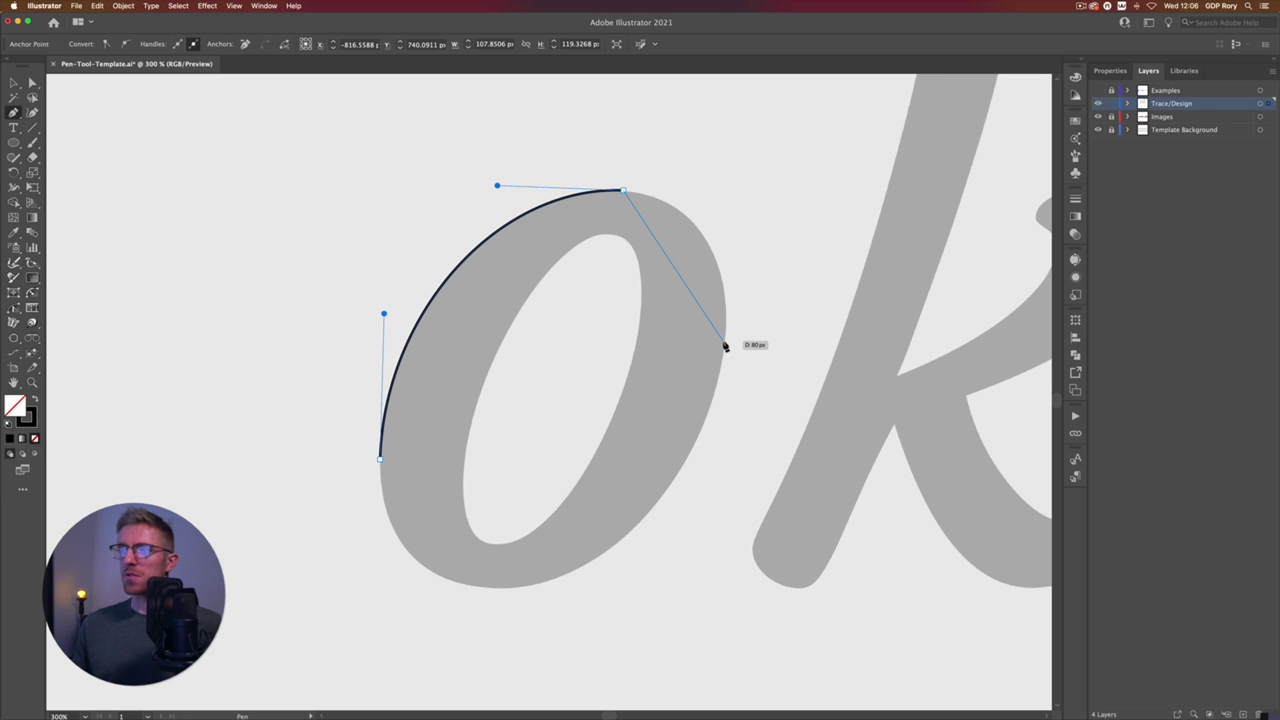
click(725, 345)
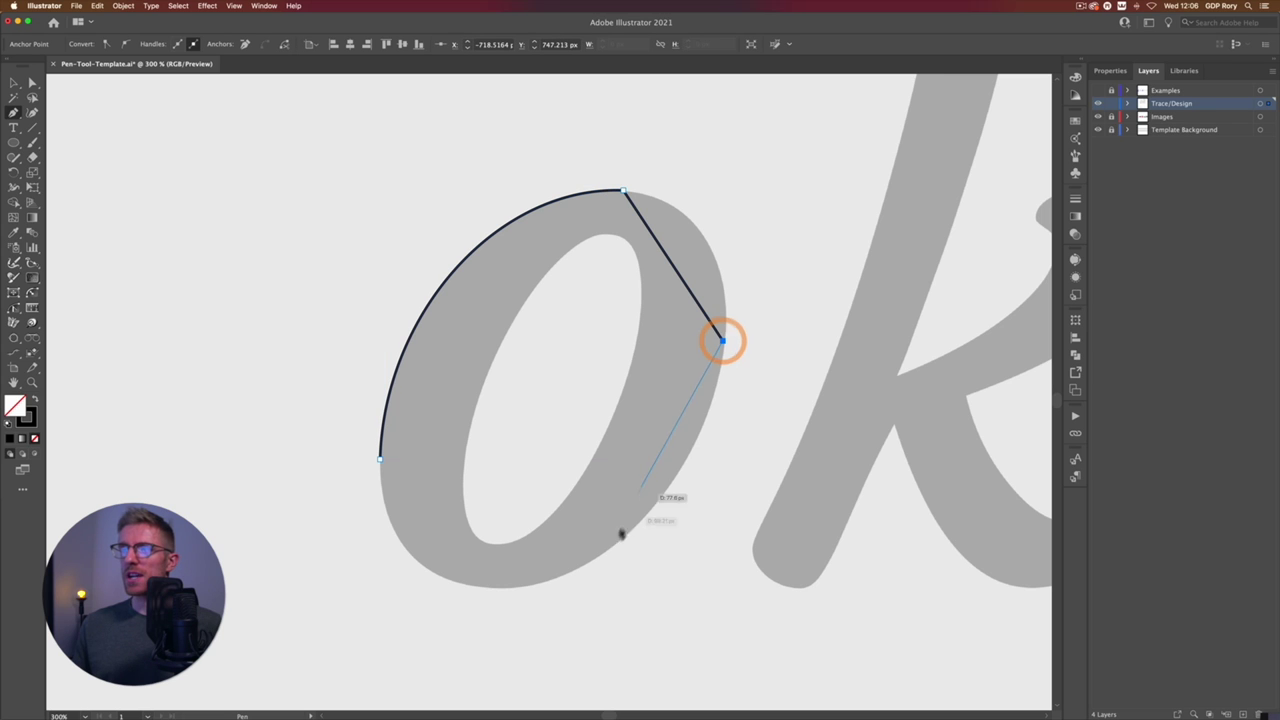
click(495, 589)
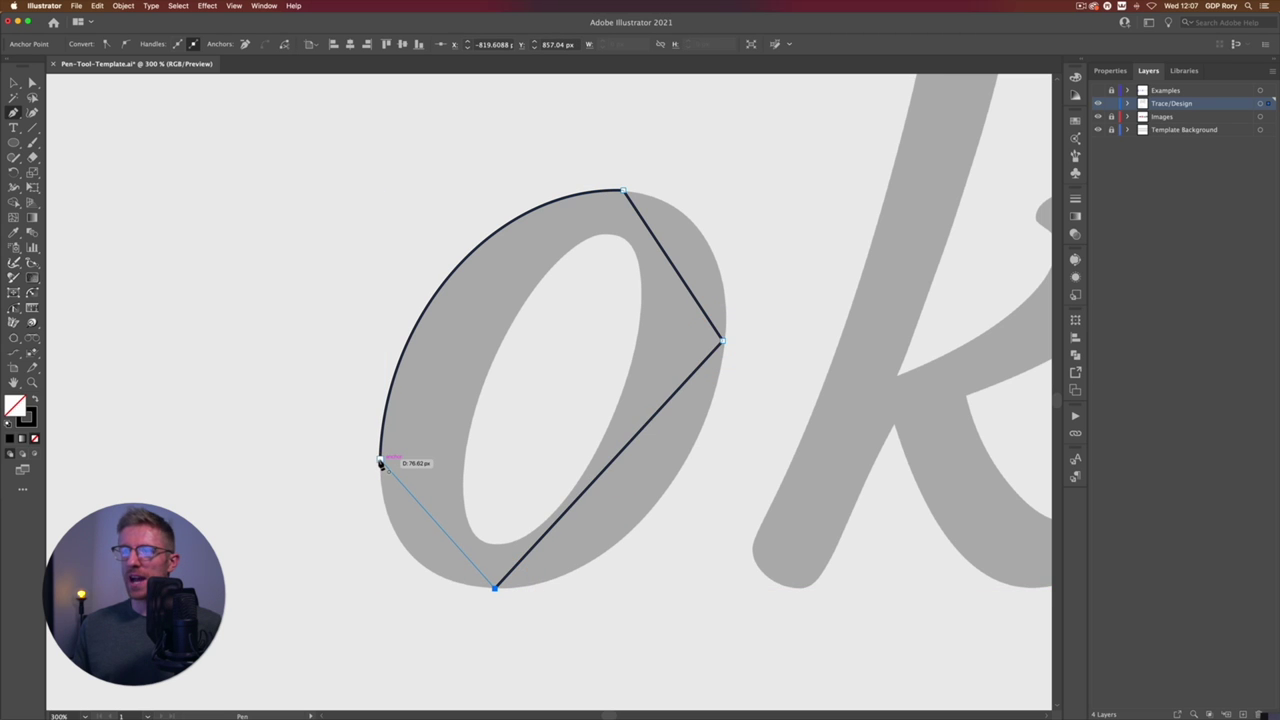
click(380, 460)
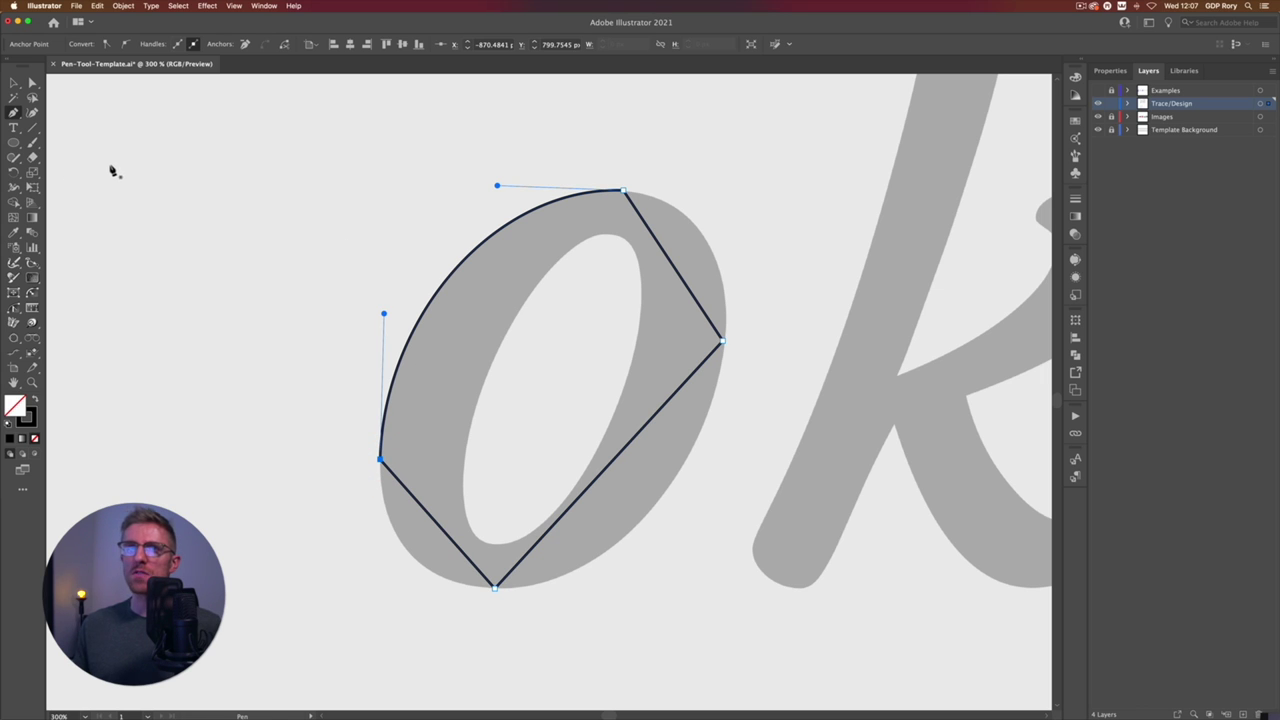
Step: Use the Anchor Point Tool to bend the straight upper-right segment along the o's outer edge
click(14, 112)
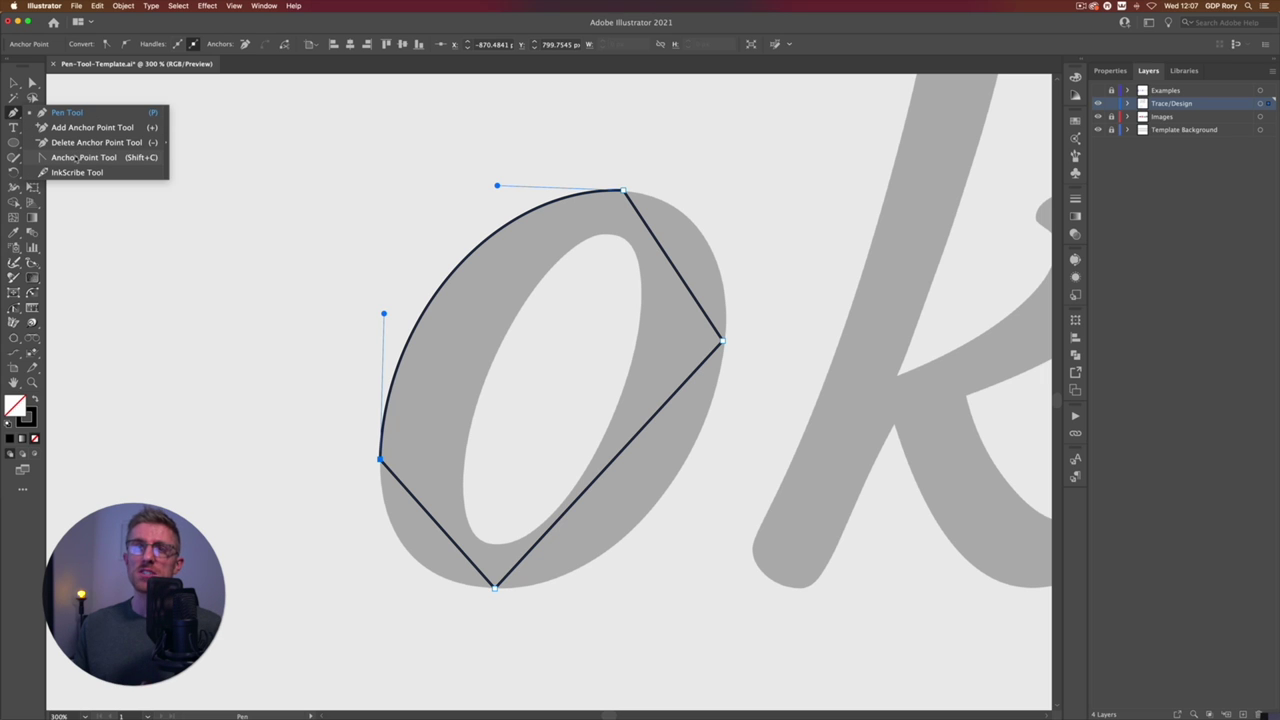
click(76, 158)
key(super)
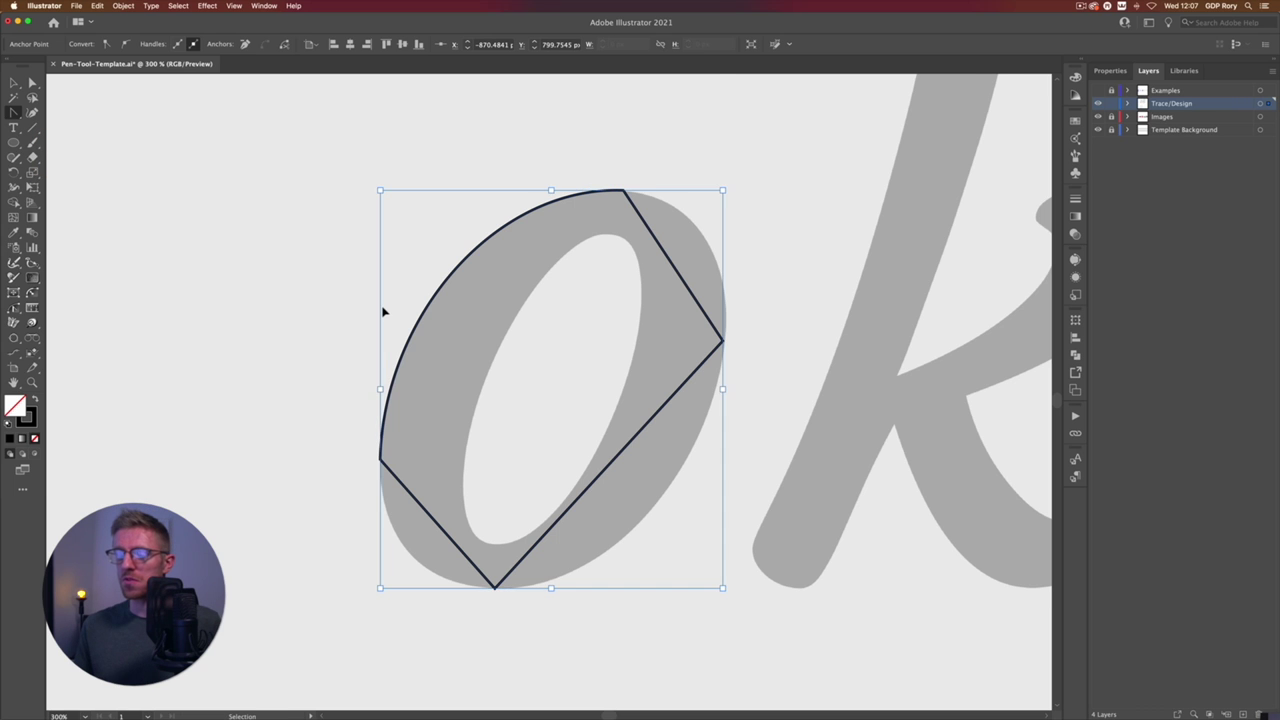
key(super+plus)
key(space)
drag(757, 257, 456, 379)
click(456, 379)
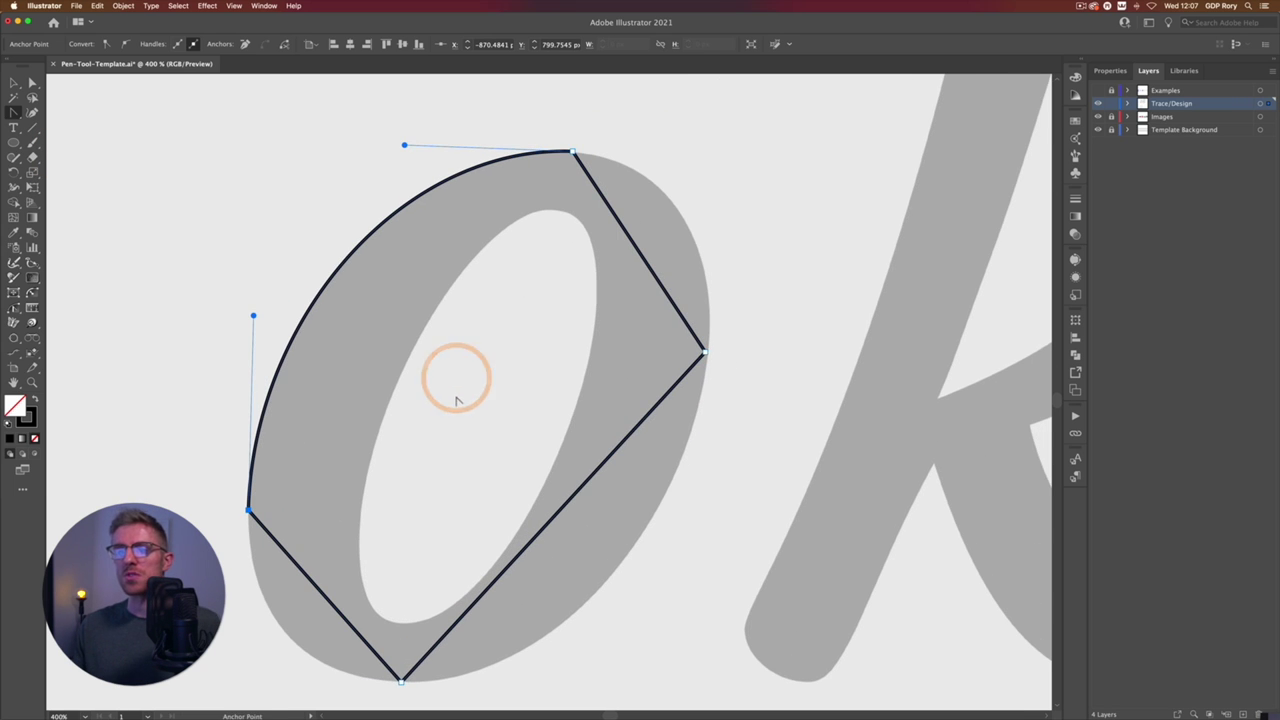
drag(642, 256, 678, 214)
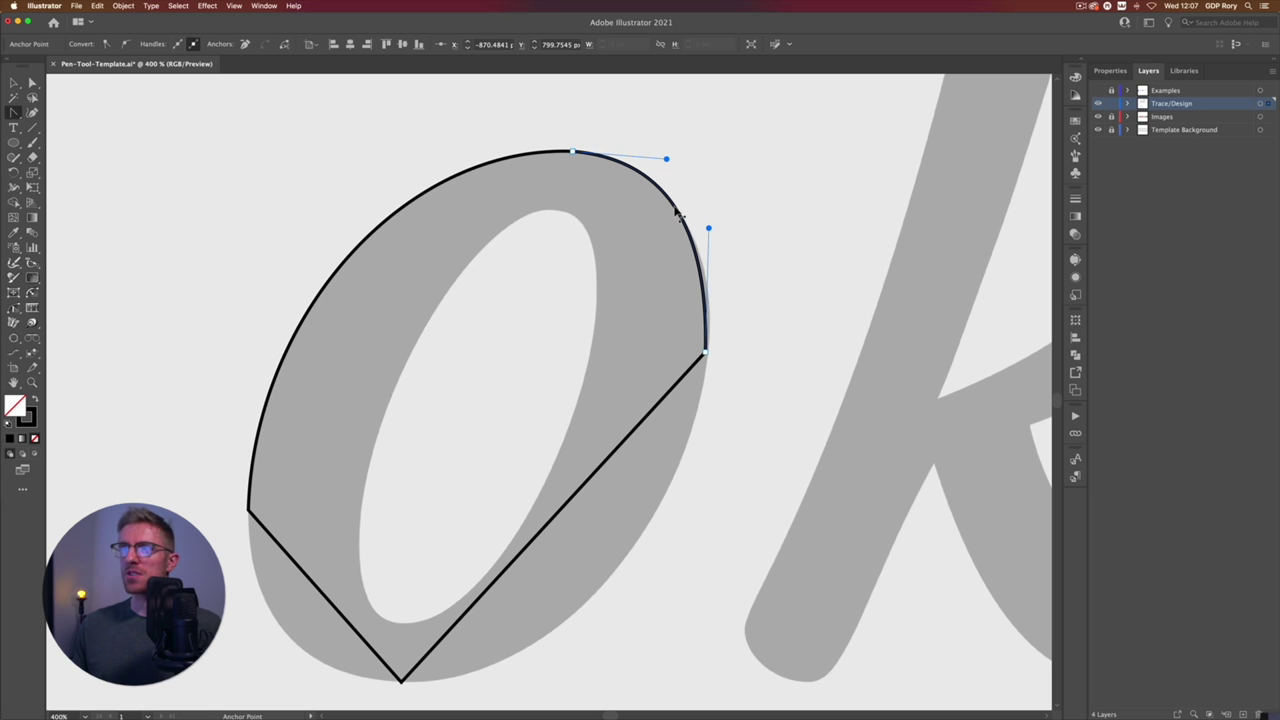
drag(677, 213, 679, 205)
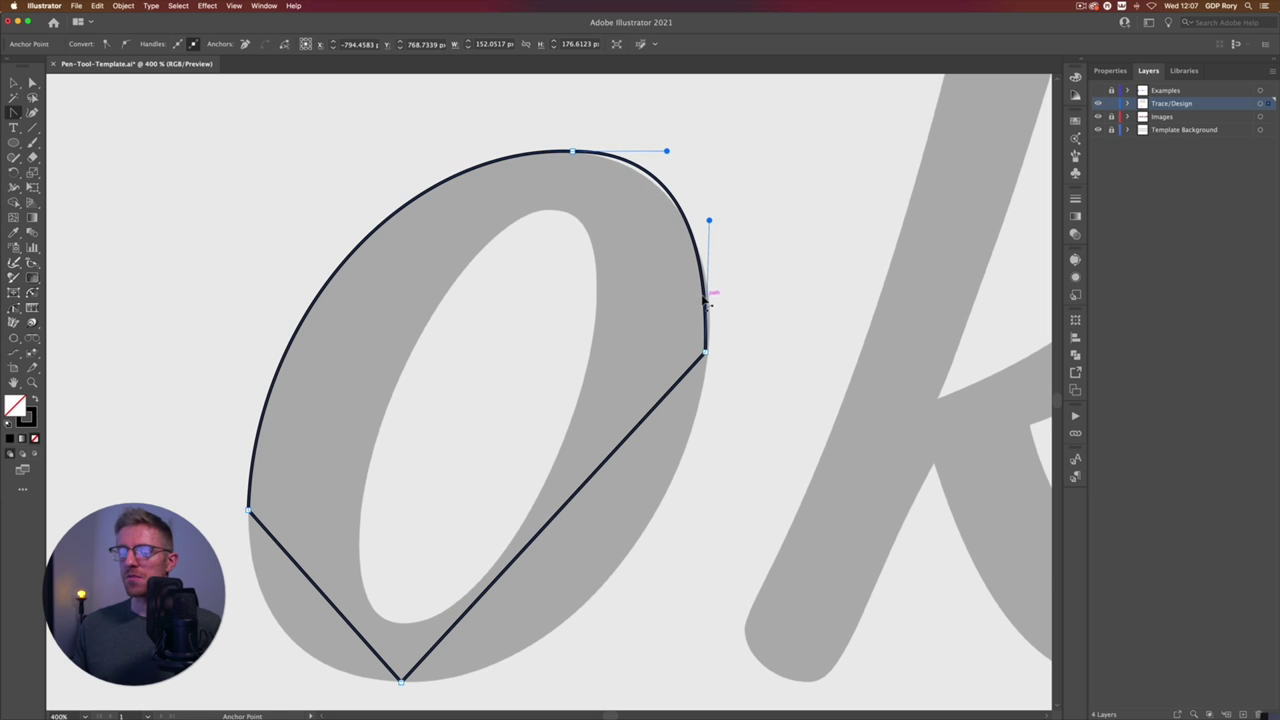
scroll(706, 300, up, 3)
mouse_move(680, 454)
mouse_down()
mouse_move(692, 452)
mouse_move(686, 471)
mouse_up()
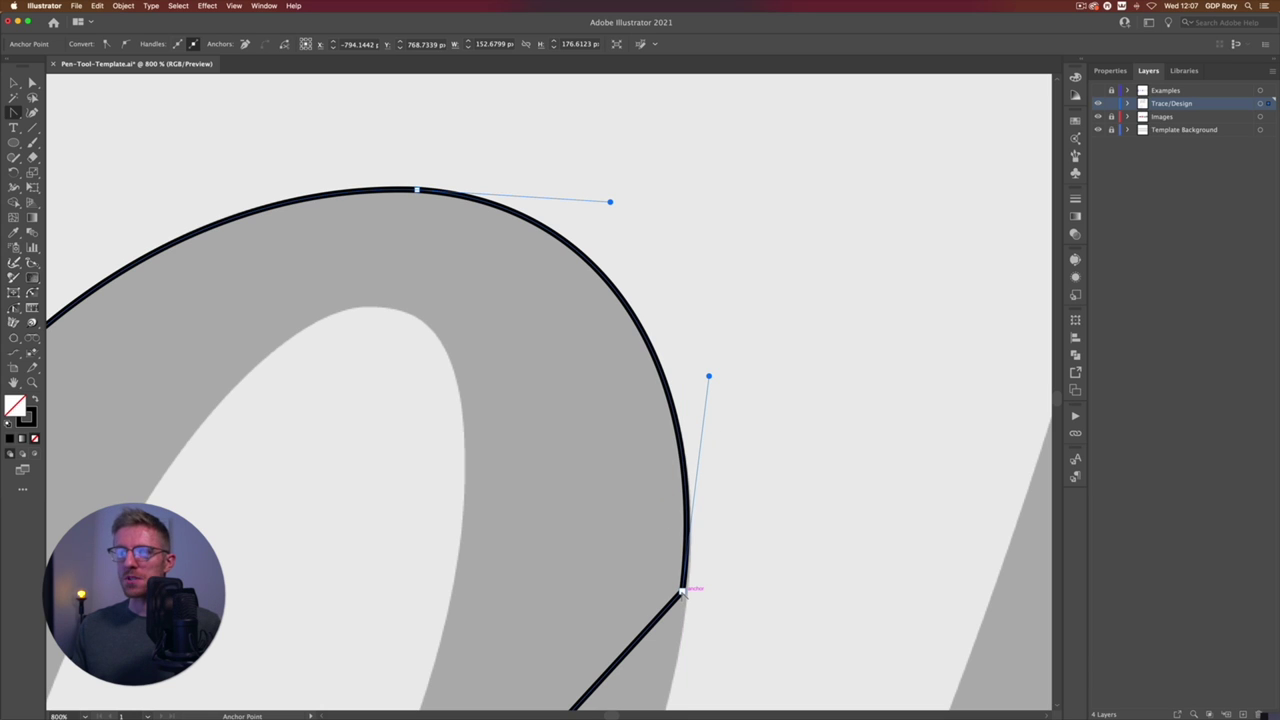
Step: Move the right-hand anchor point slightly outward onto the o's edge with Direct Selection, and return to the Anchor Point Tool
key(a)
click(681, 591)
drag(683, 592, 686, 594)
key(shift+c)
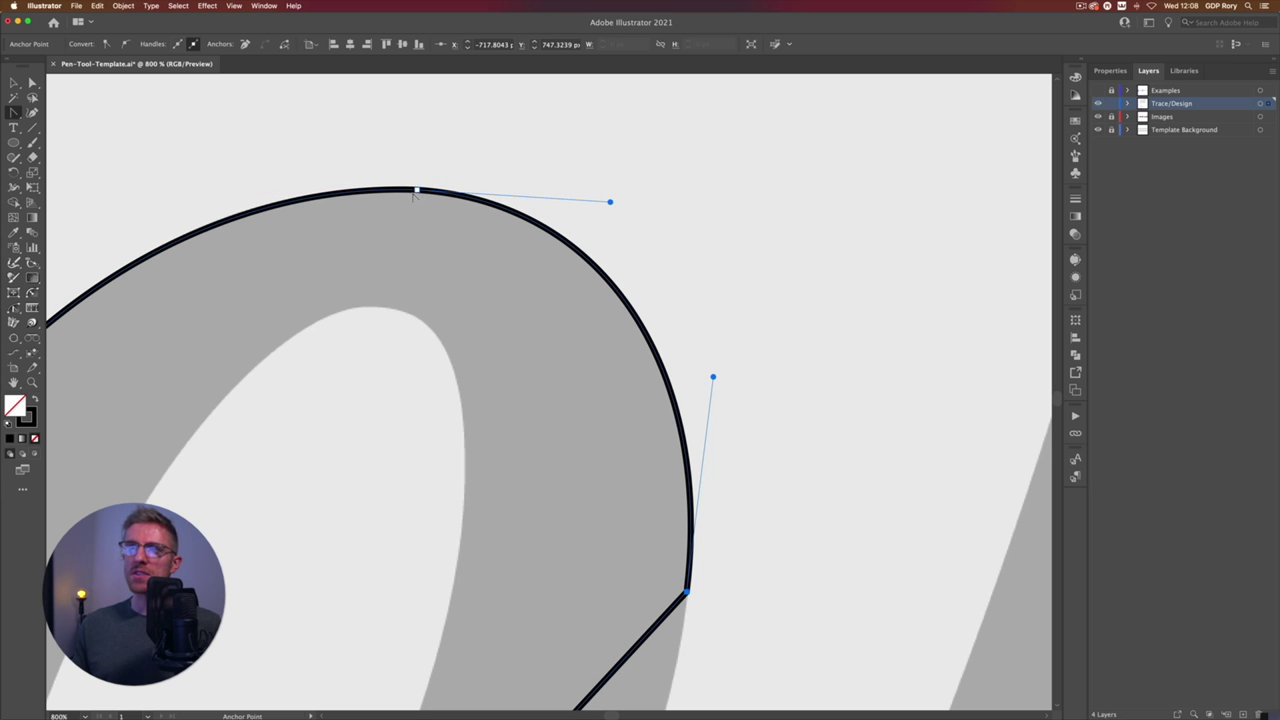
Step: Try pulling the curve just past the top anchor inward and compare the handles on both sides of that anchor
click(298, 203)
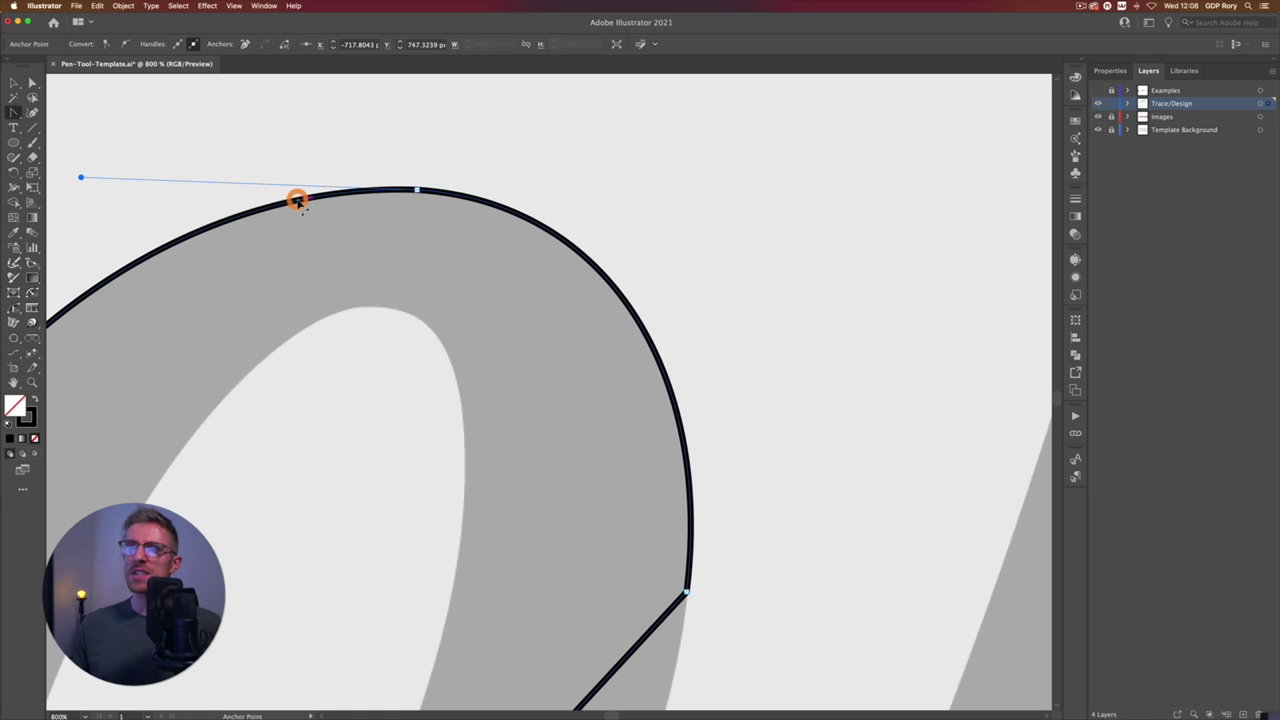
click(492, 205)
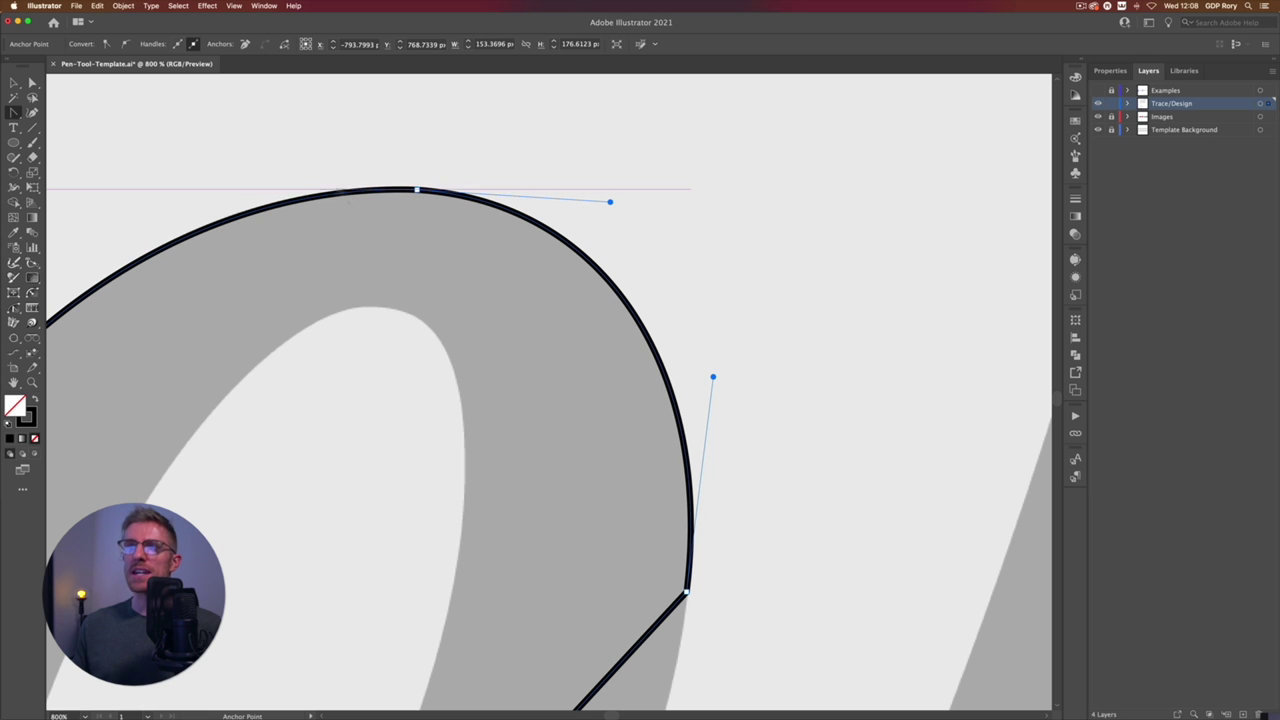
drag(484, 205, 483, 209)
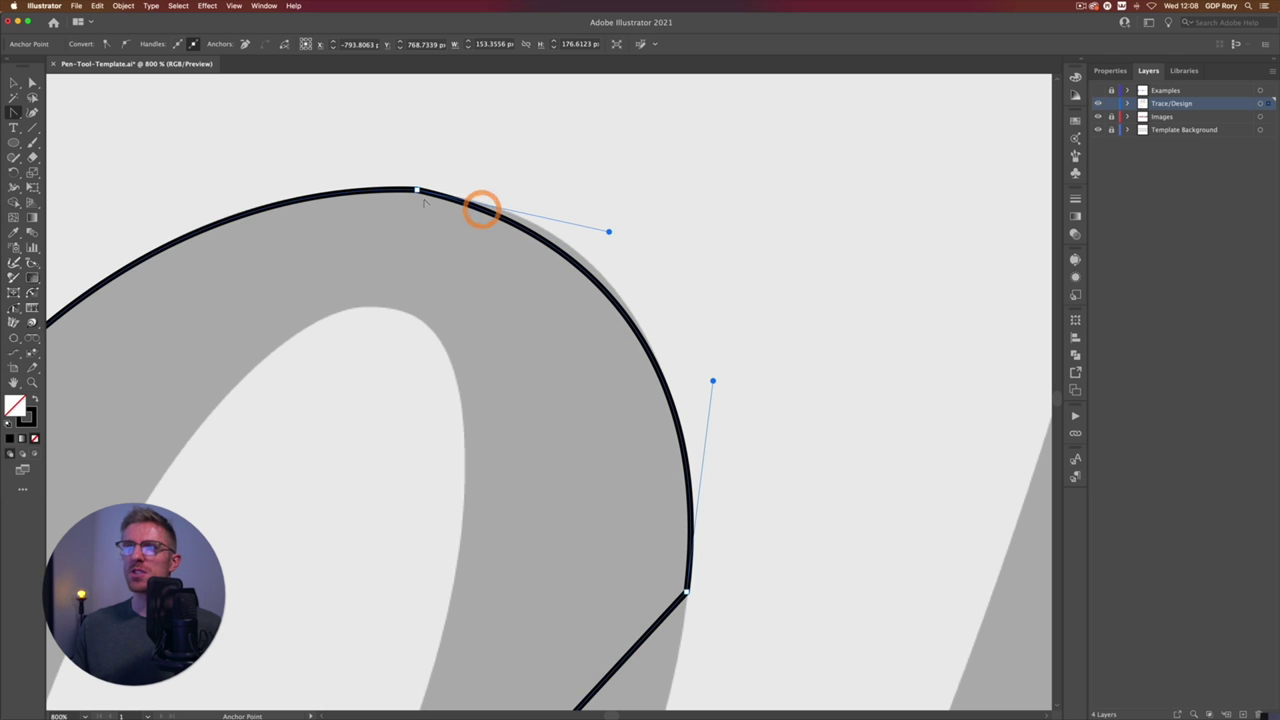
click(363, 189)
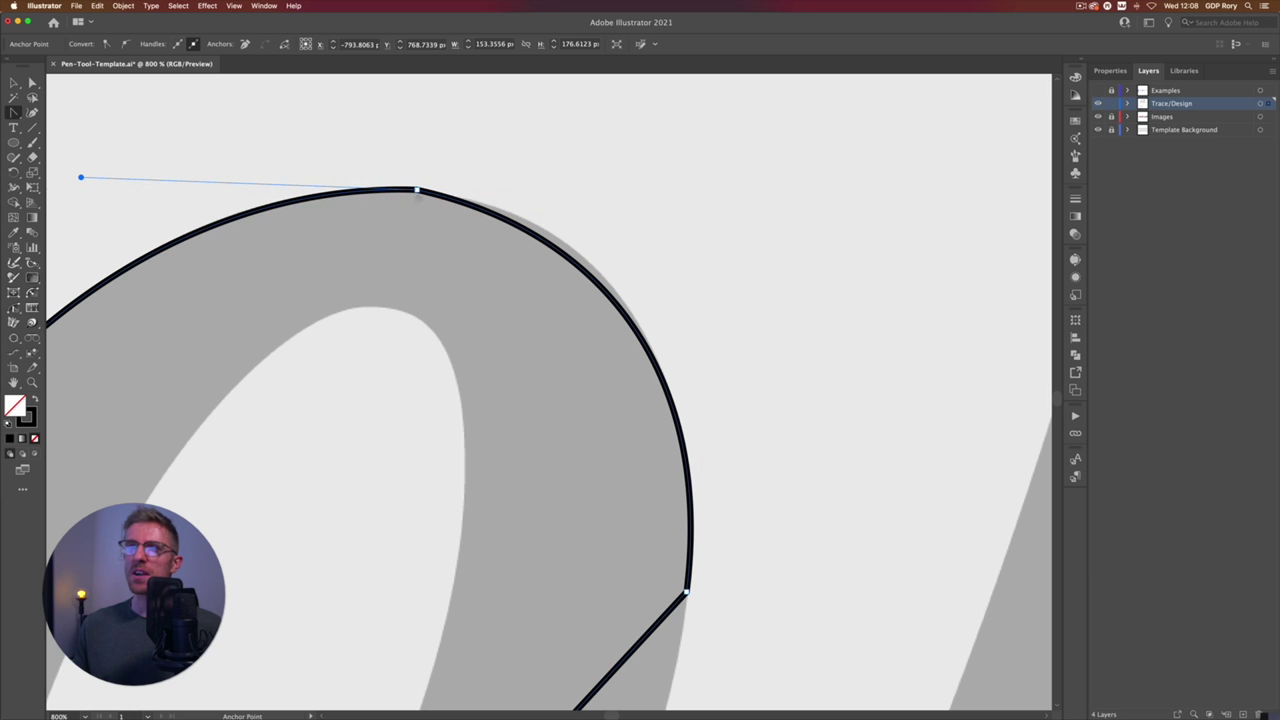
click(487, 215)
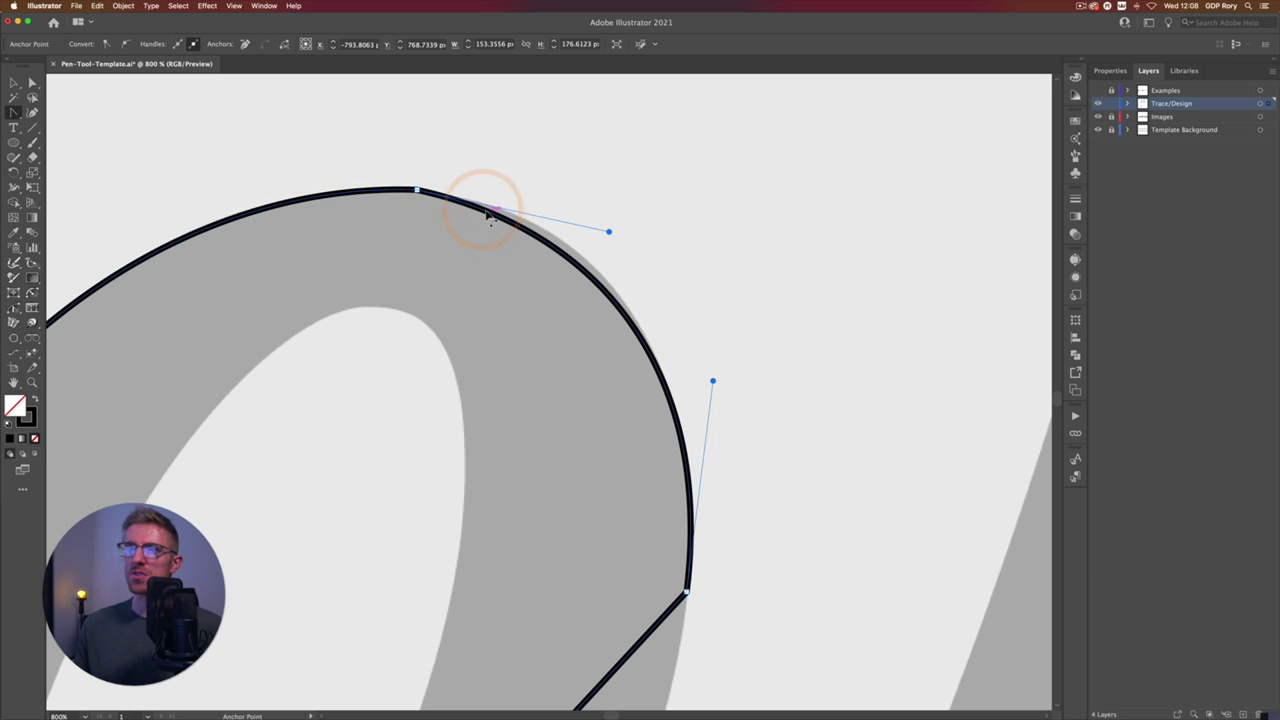
Step: Refit the upper-right curve to the o's edge and line up the two handles at the top anchor using Direct Selection
drag(497, 219, 494, 209)
key(a)
click(416, 189)
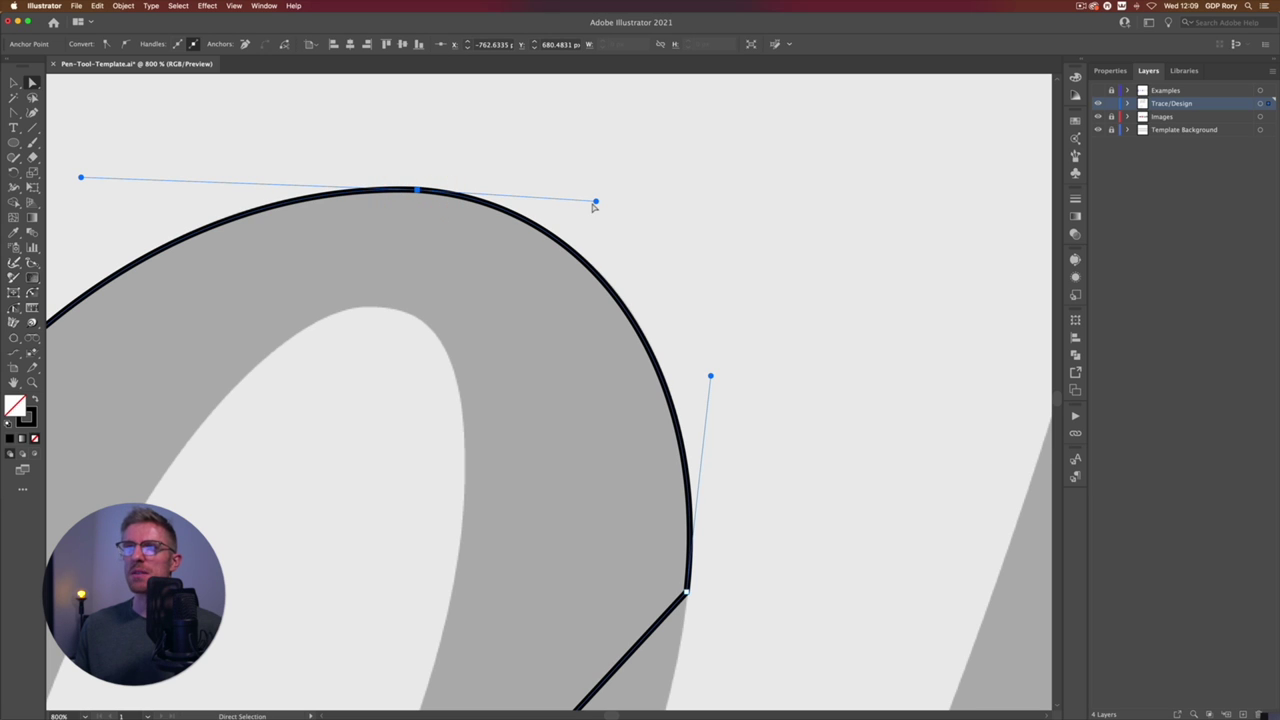
drag(596, 203, 596, 202)
key(shift+c)
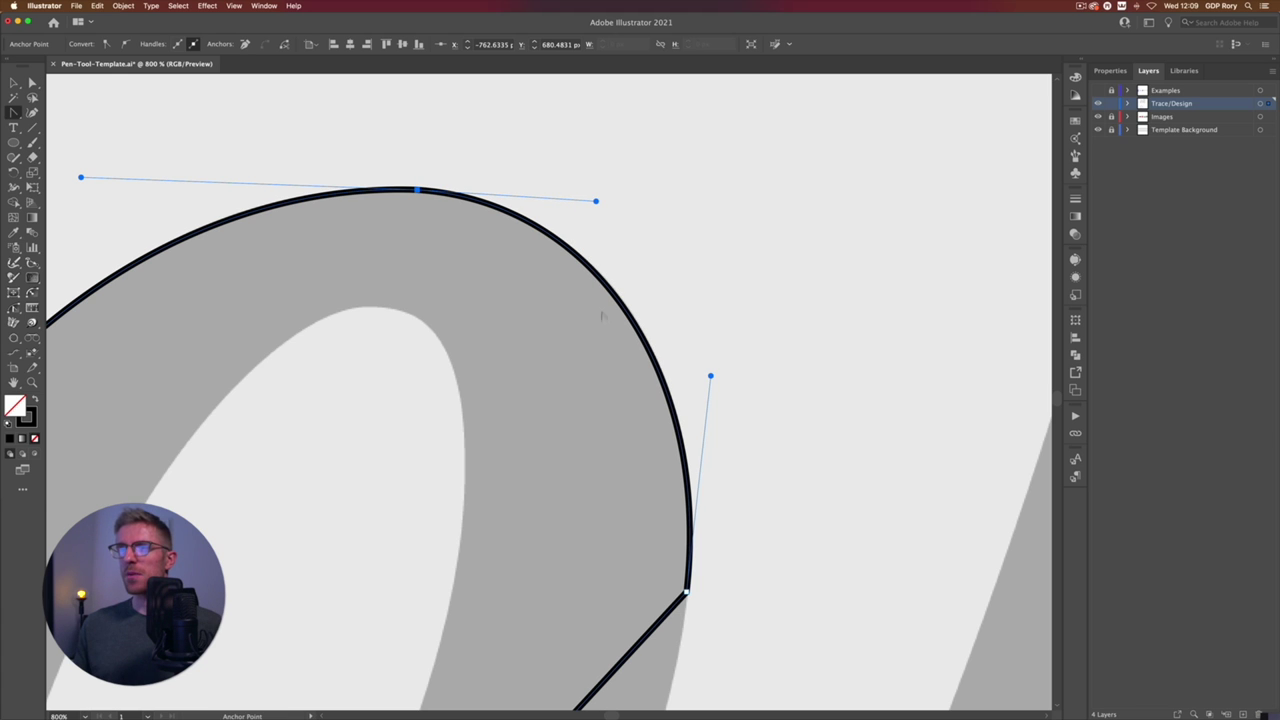
Step: Bend the straight lower-right segment to match the o's outer edge and check the handles at the right-hand anchor
drag(569, 560, 677, 74)
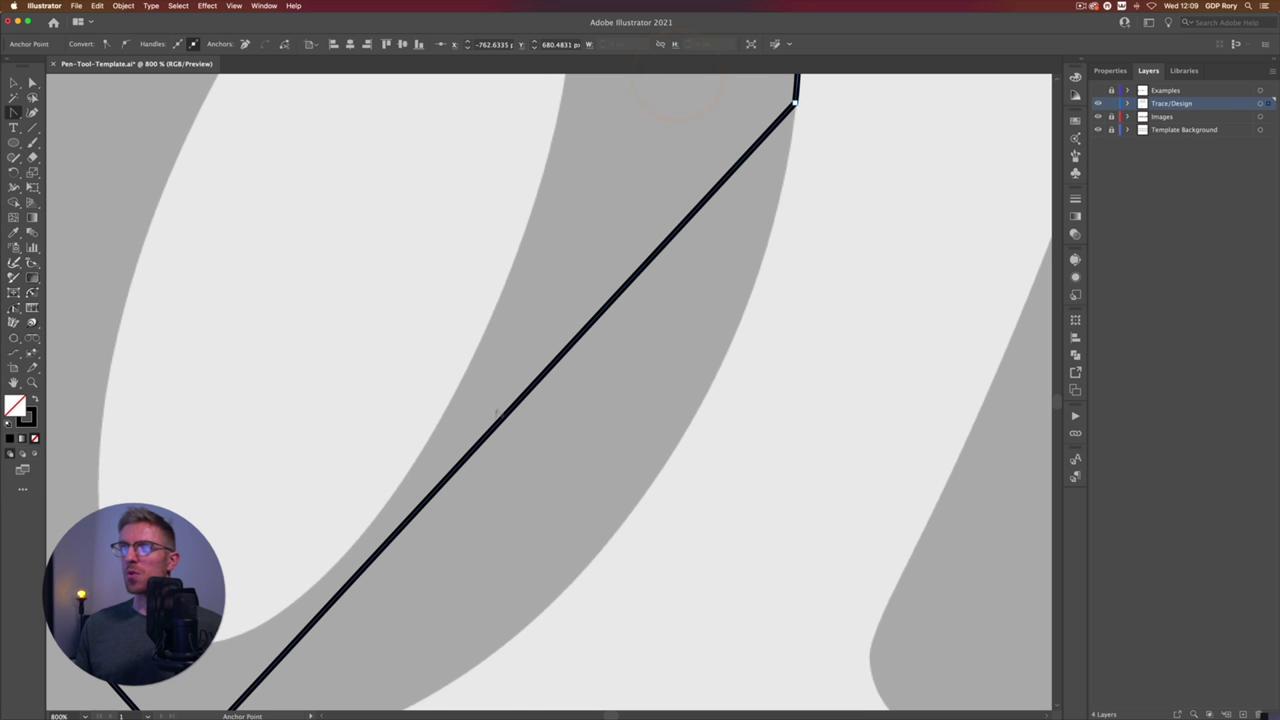
drag(490, 438, 606, 535)
key(super+minus)
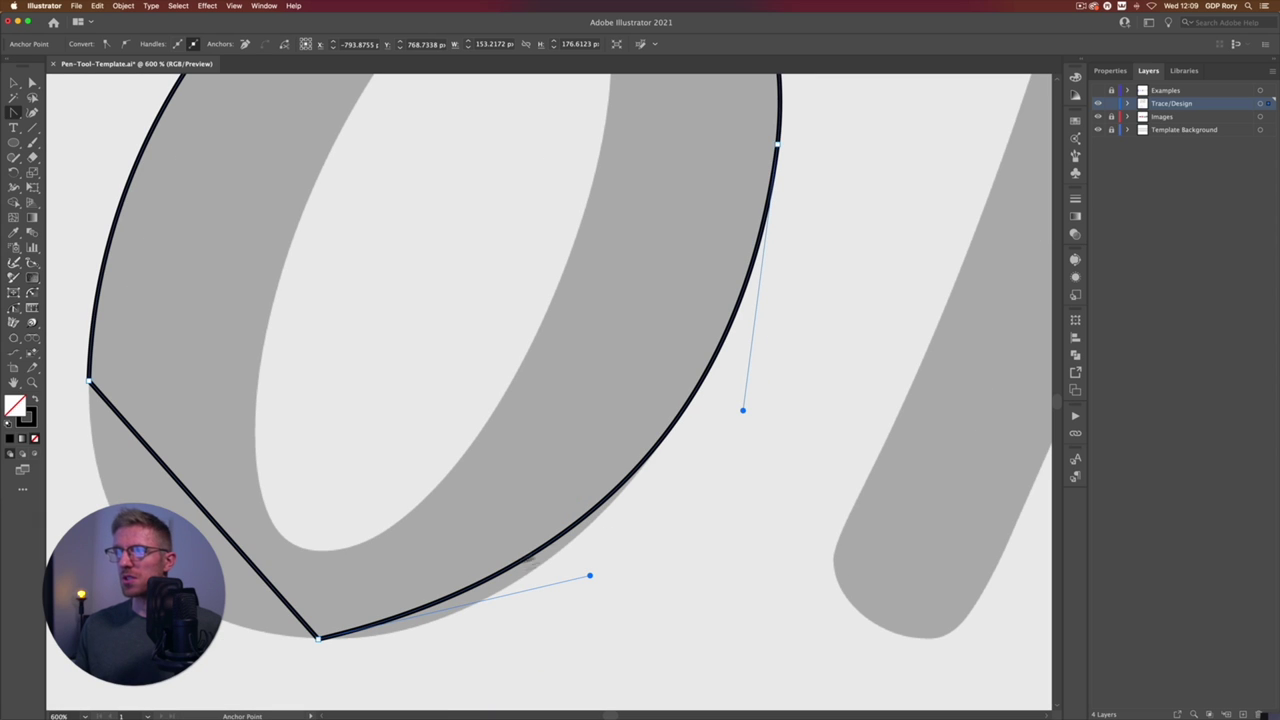
drag(436, 609, 409, 627)
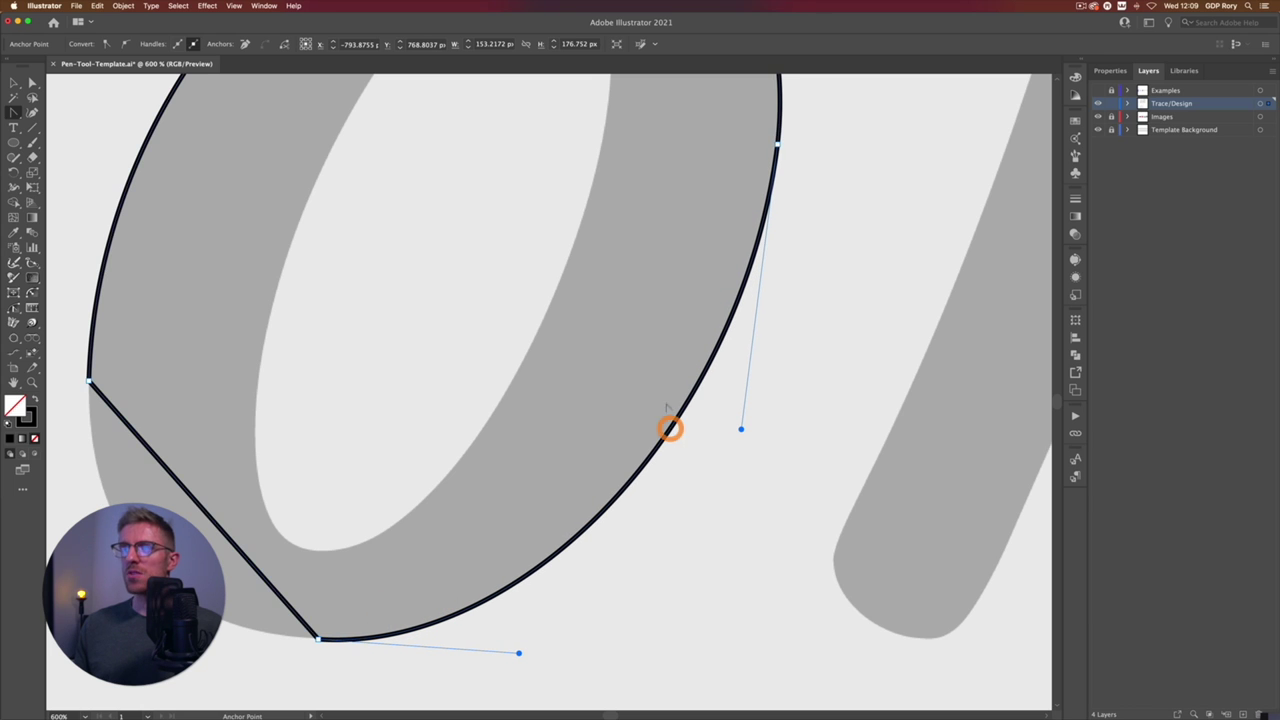
scroll(669, 429, up, 3)
drag(743, 258, 760, 96)
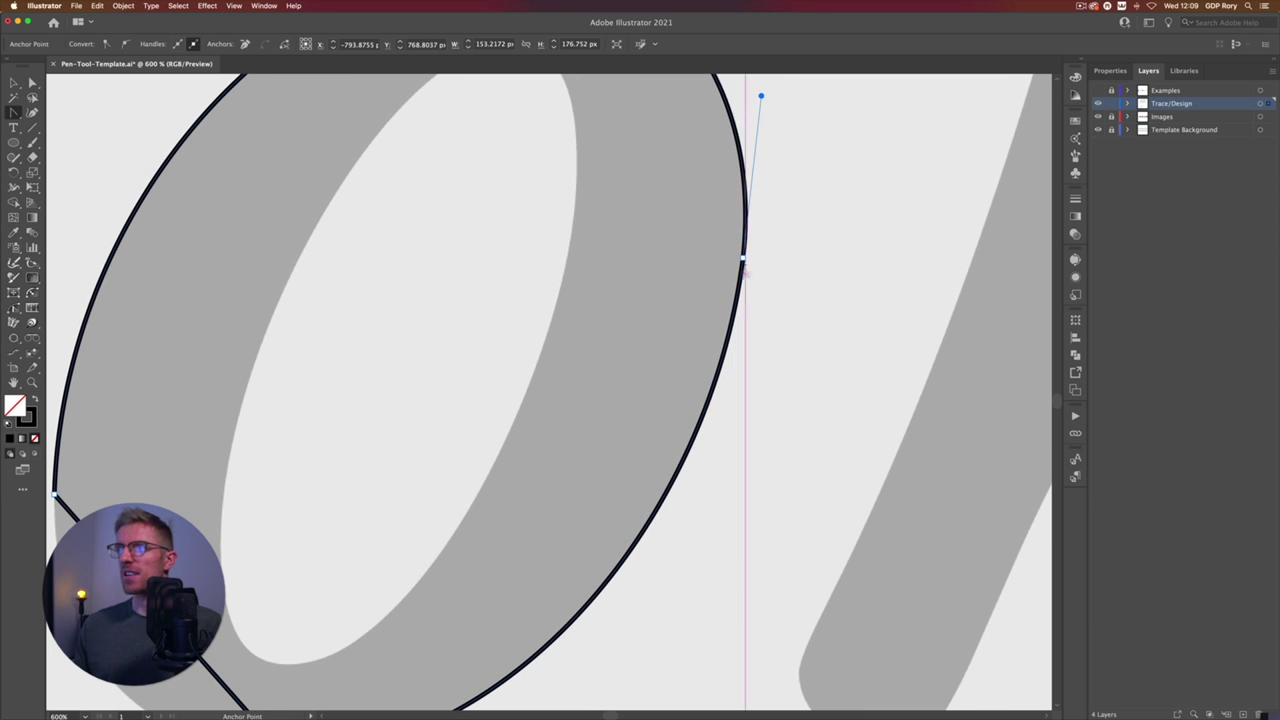
click(742, 285)
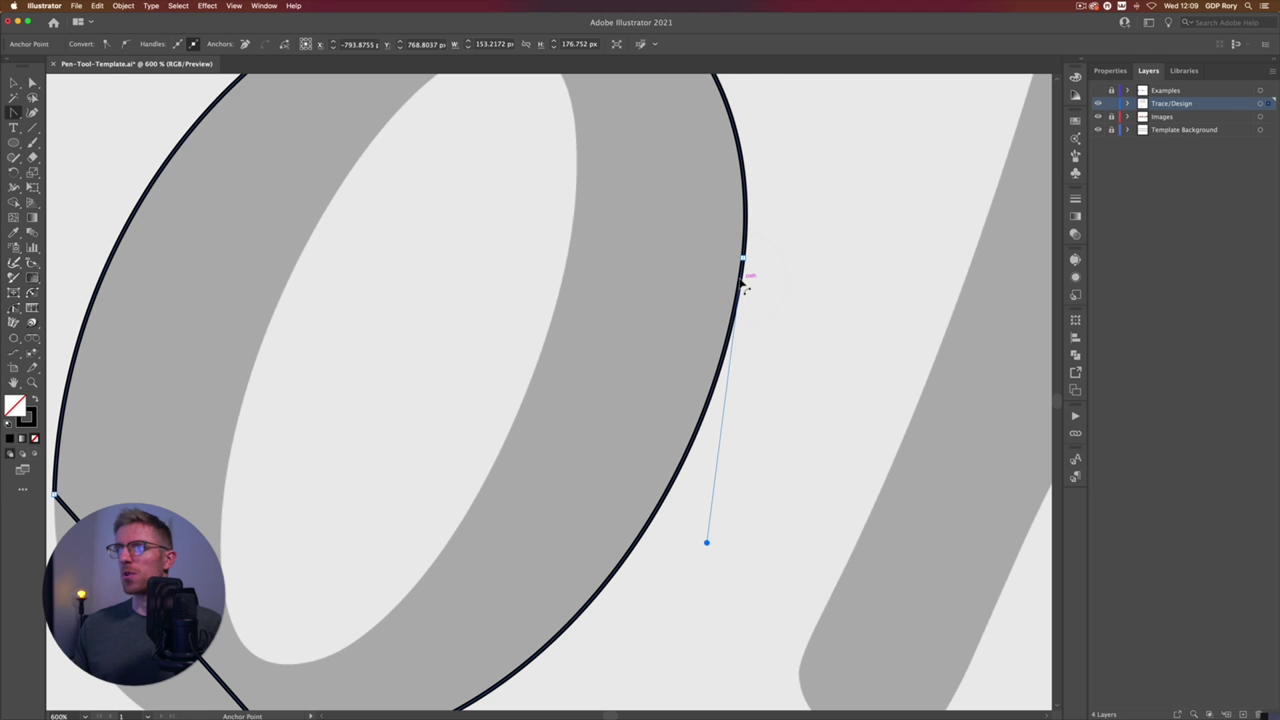
Step: Bend the straight lower-left segment outward to follow the o's outer edge between the bottom and left anchors
scroll(568, 484, down, 4)
scroll(568, 484, left, 4)
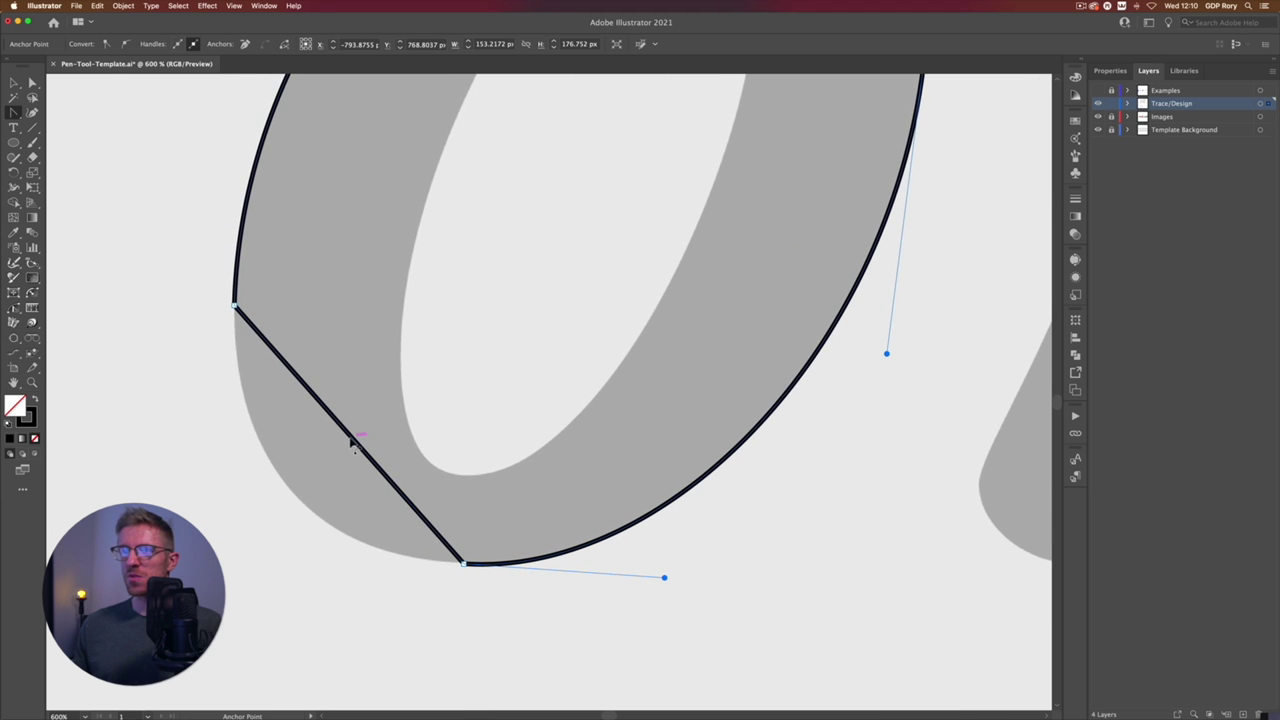
drag(351, 442, 292, 484)
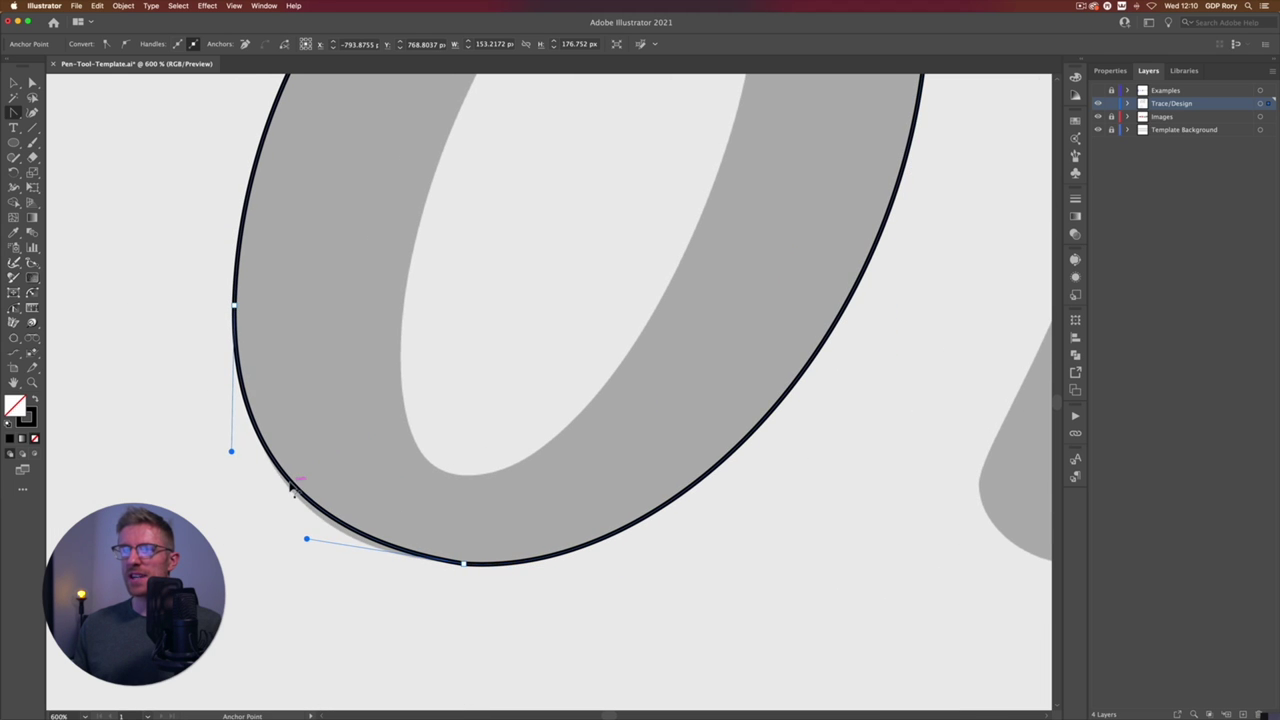
drag(388, 549, 416, 546)
Step: Adjust the bottom anchor's left handle to align with its opposite handle, and check the handles at the left anchor
key(a)
click(465, 564)
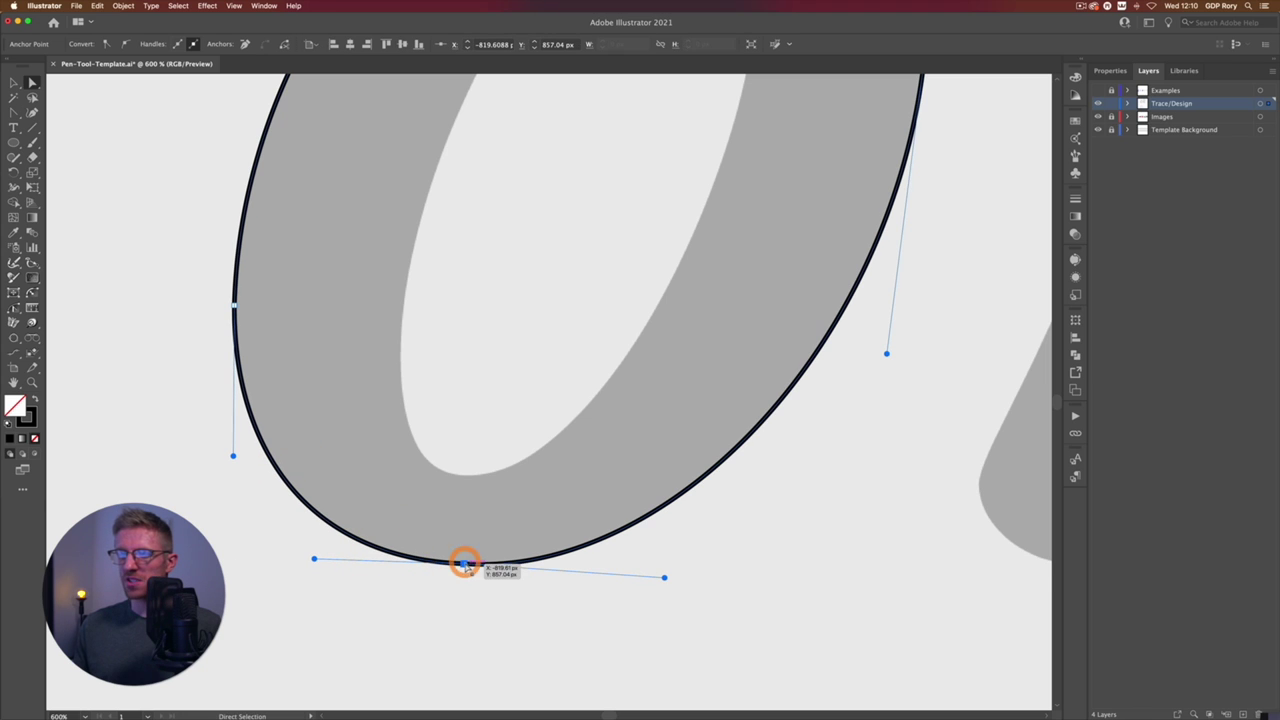
drag(314, 560, 305, 550)
click(235, 305)
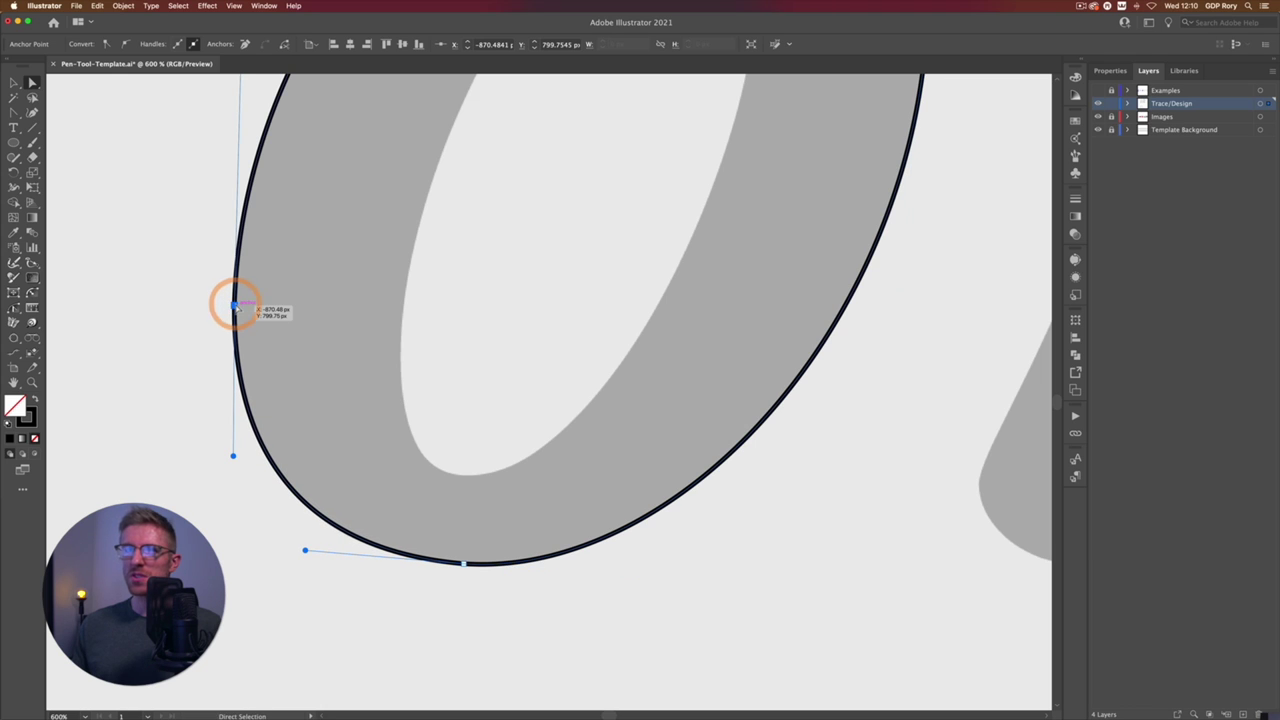
Step: Deselect the path and review the complete outer outline of the o alongside the letter k
key(v)
click(114, 174)
key(super+minus)
key(super+minus)
key(super+minus)
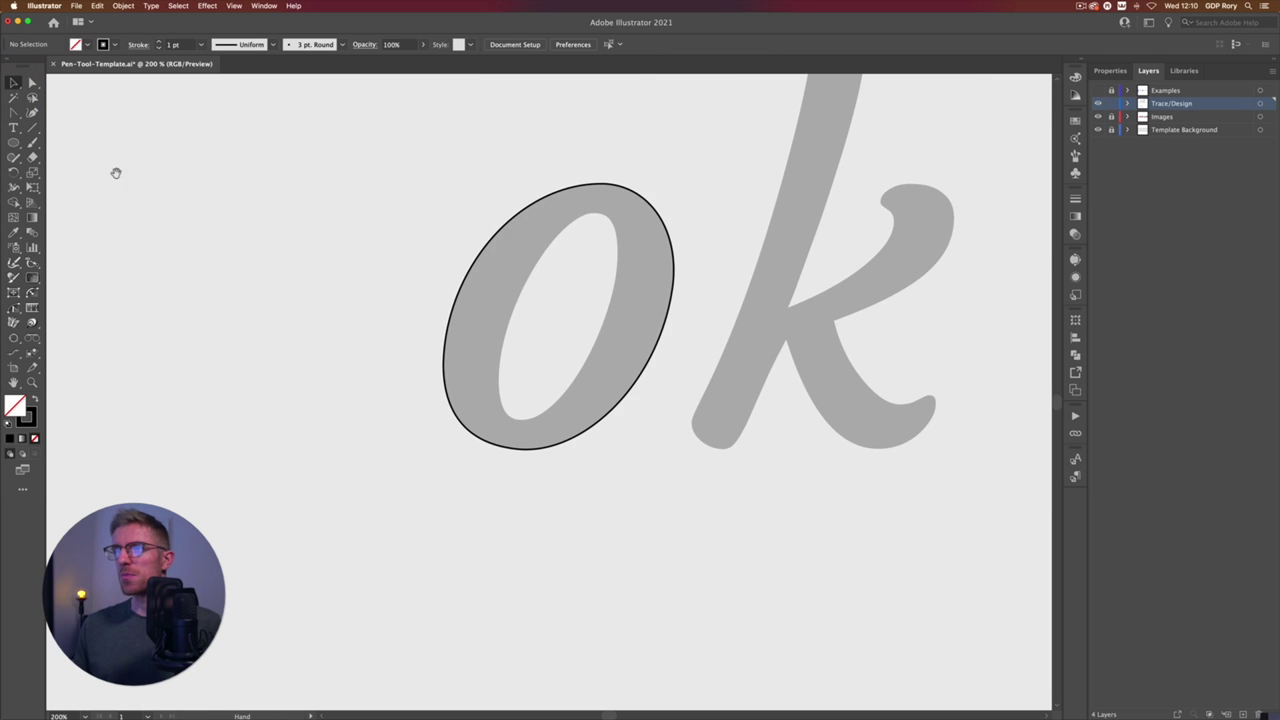
scroll(171, 286, up, 5)
scroll(171, 286, right, 5)
click(151, 308)
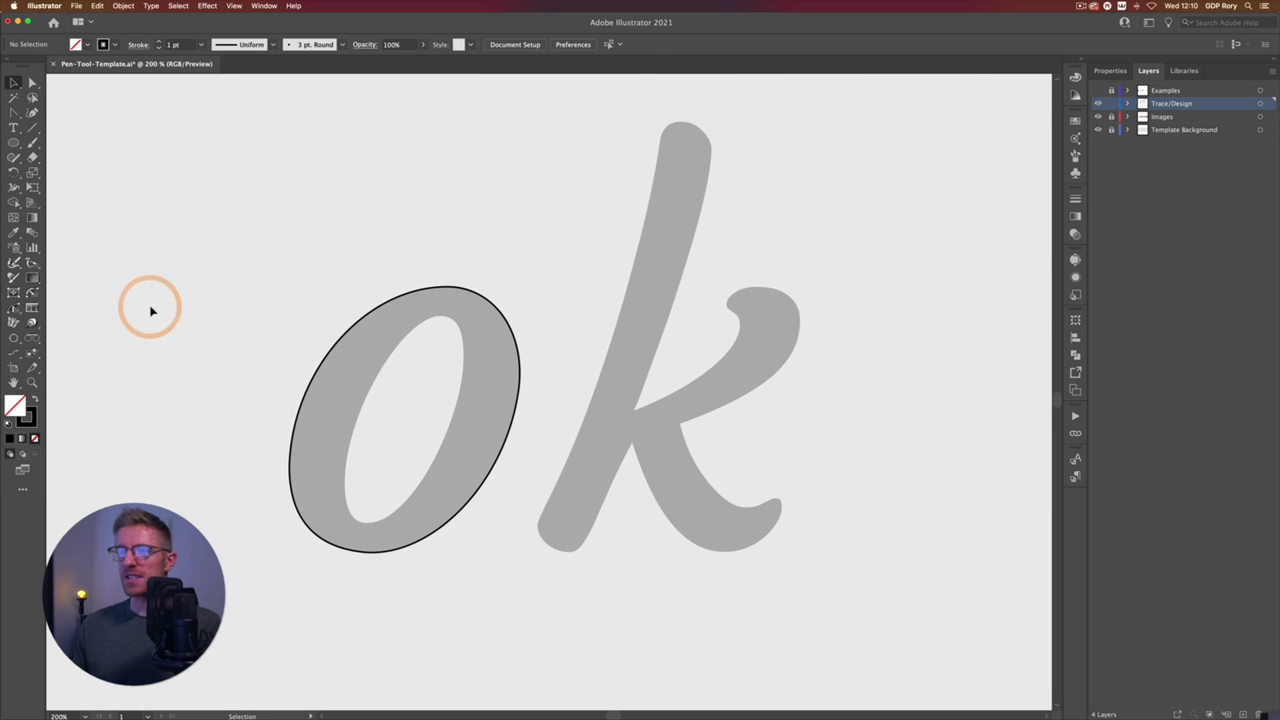
Step: Draw a straight Pen segment from the bottom to the top of the o's inner counter
click(328, 357)
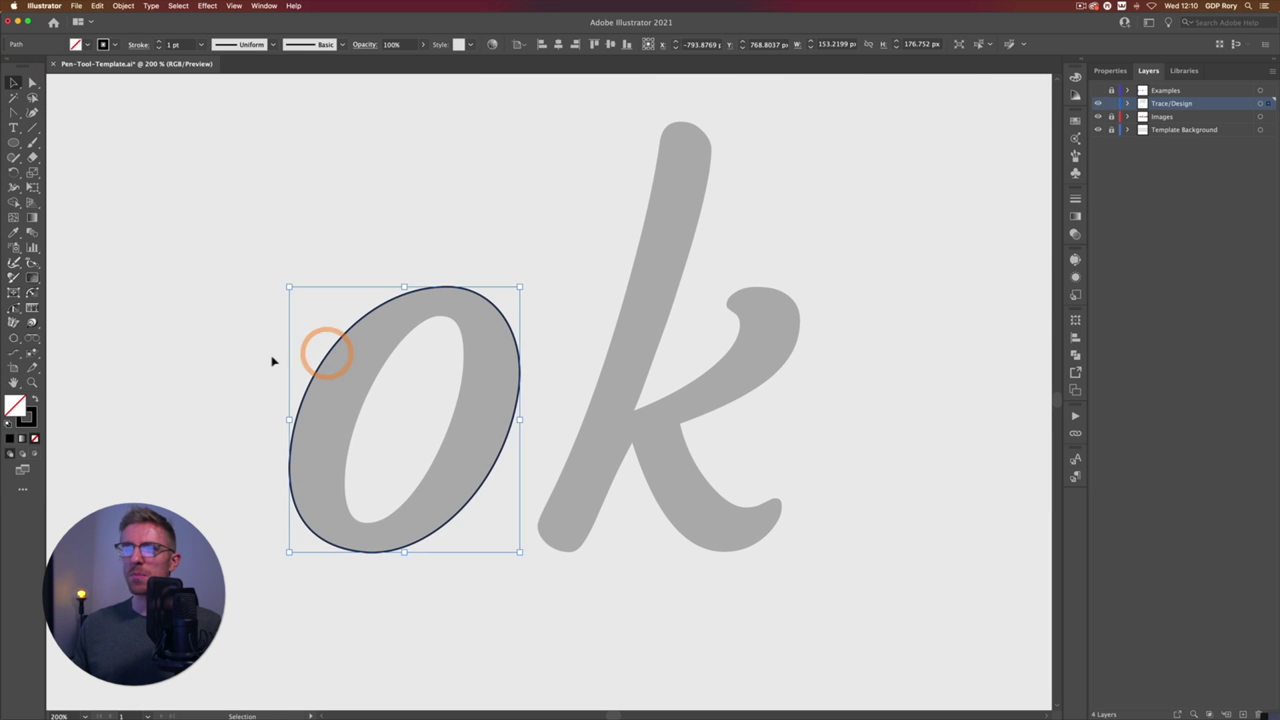
key(a)
key(super+plus)
key(v)
key(super+plus)
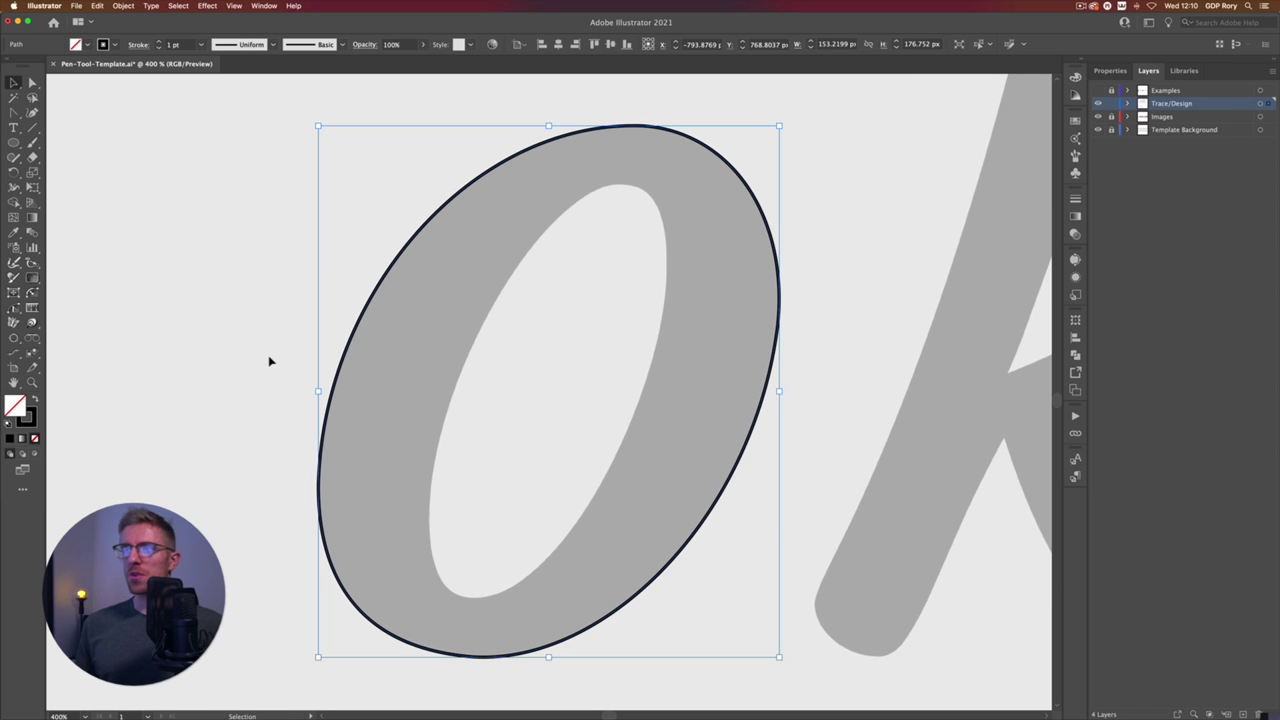
drag(323, 329, 214, 343)
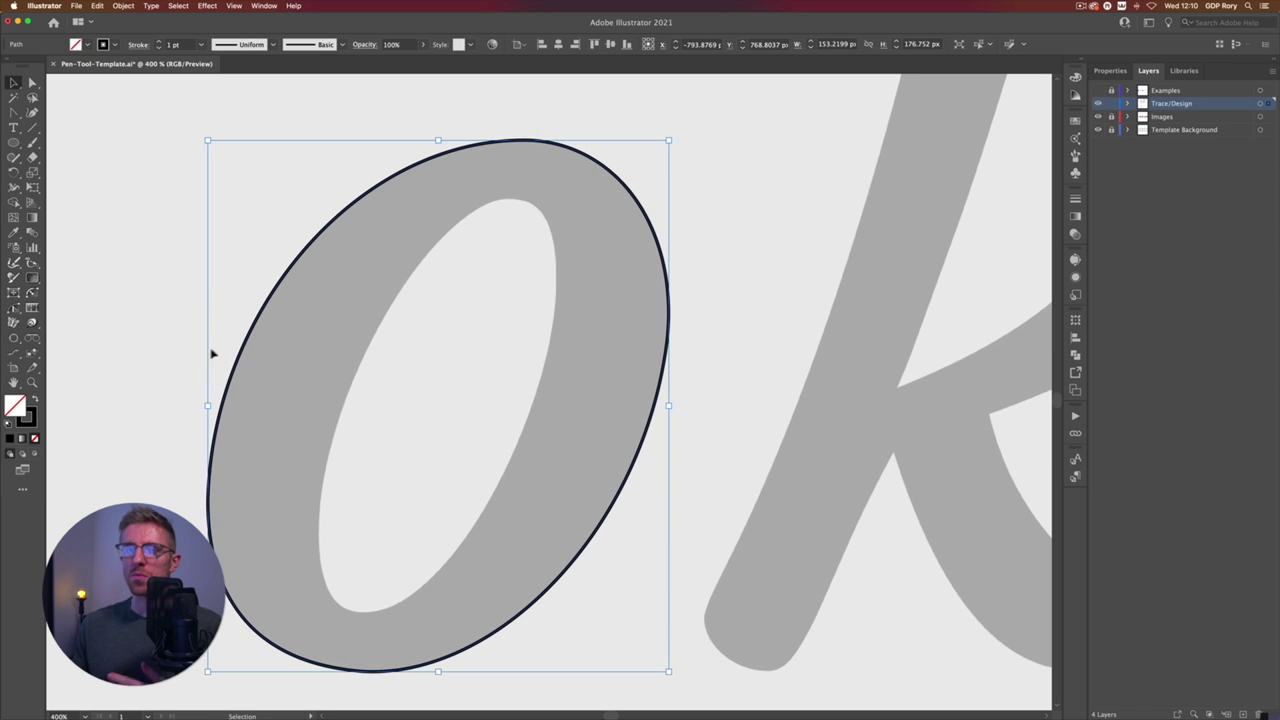
click(178, 318)
drag(14, 112, 36, 112)
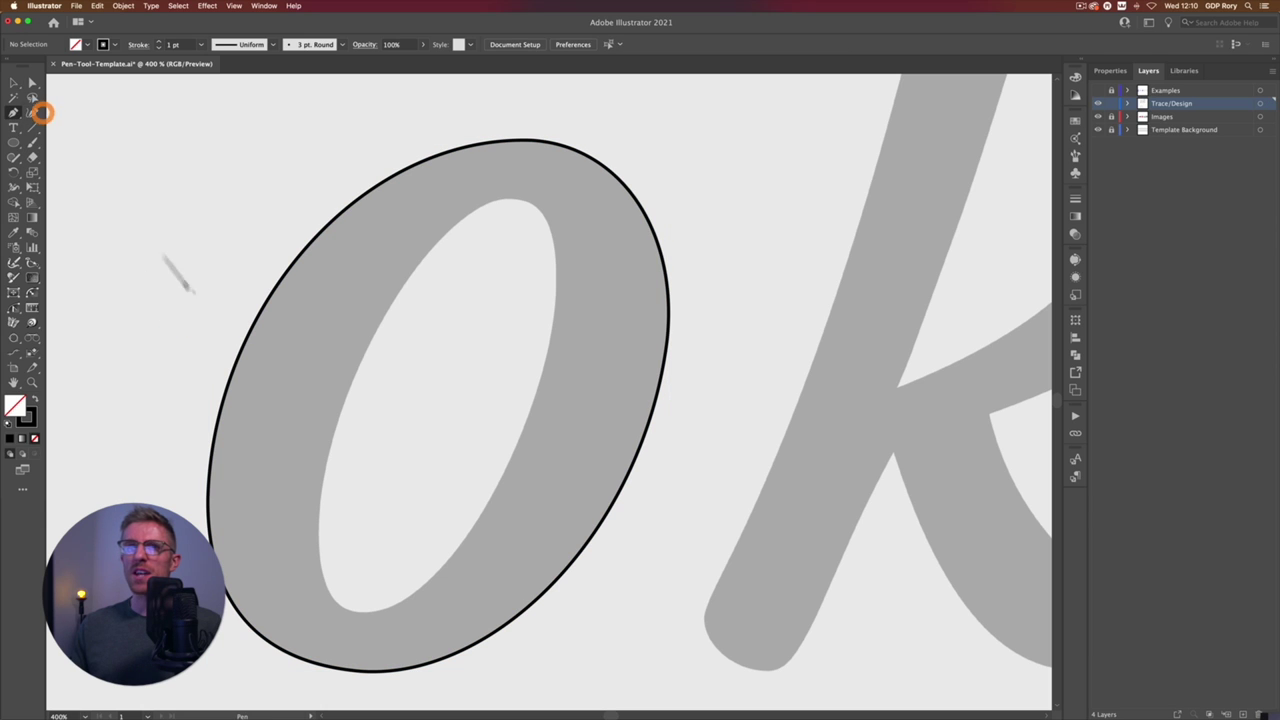
click(358, 609)
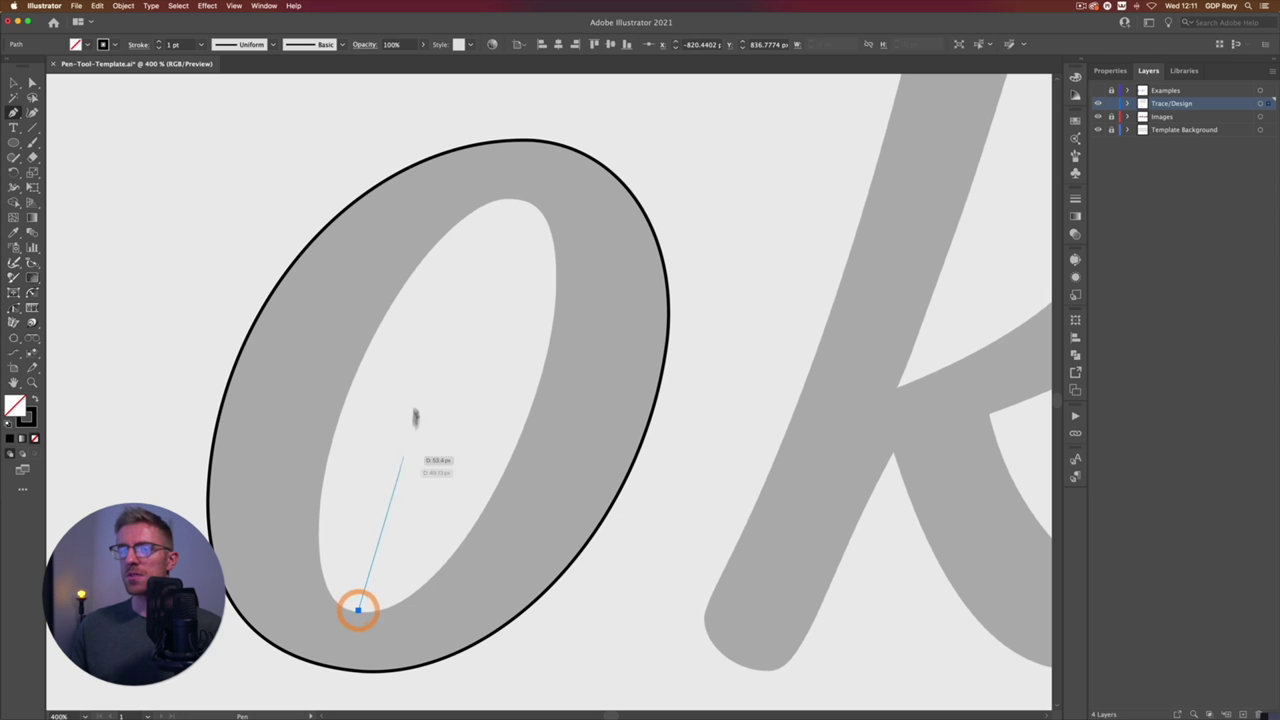
click(518, 202)
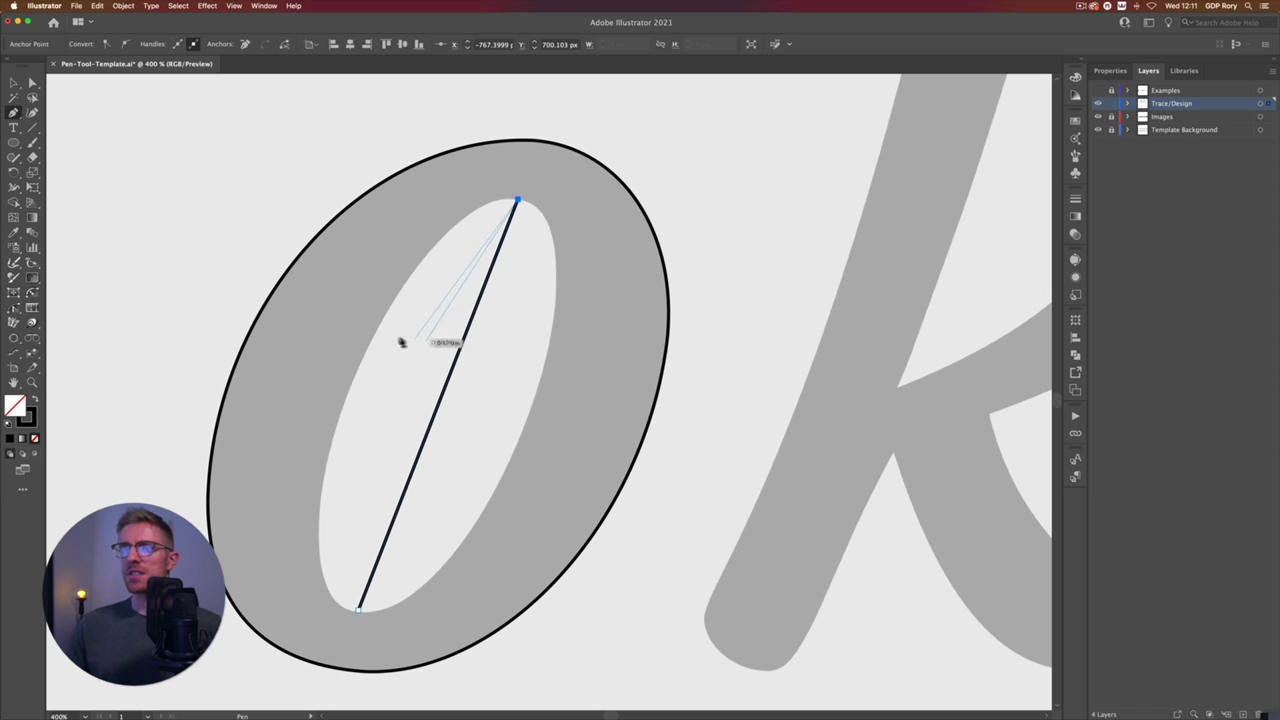
Step: Bend the counter's segment toward its left edge and close the path at the bottom anchor
key(alt)
drag(447, 393, 360, 383)
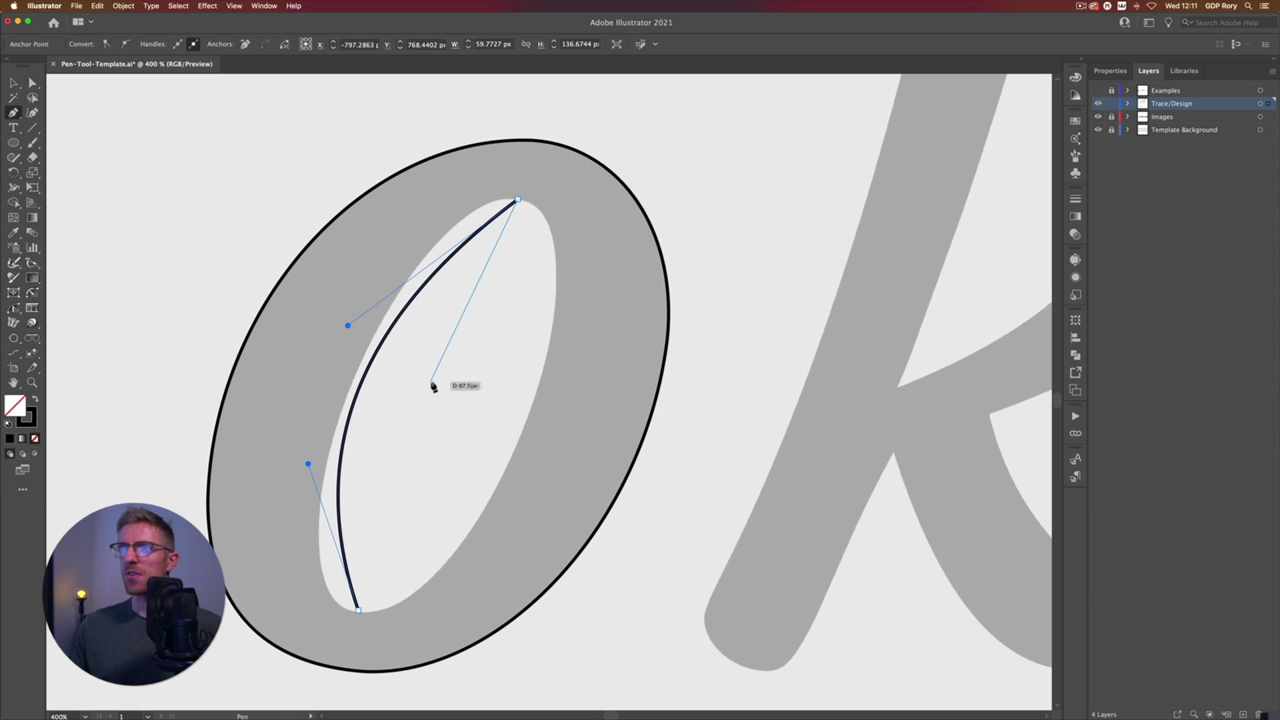
click(359, 609)
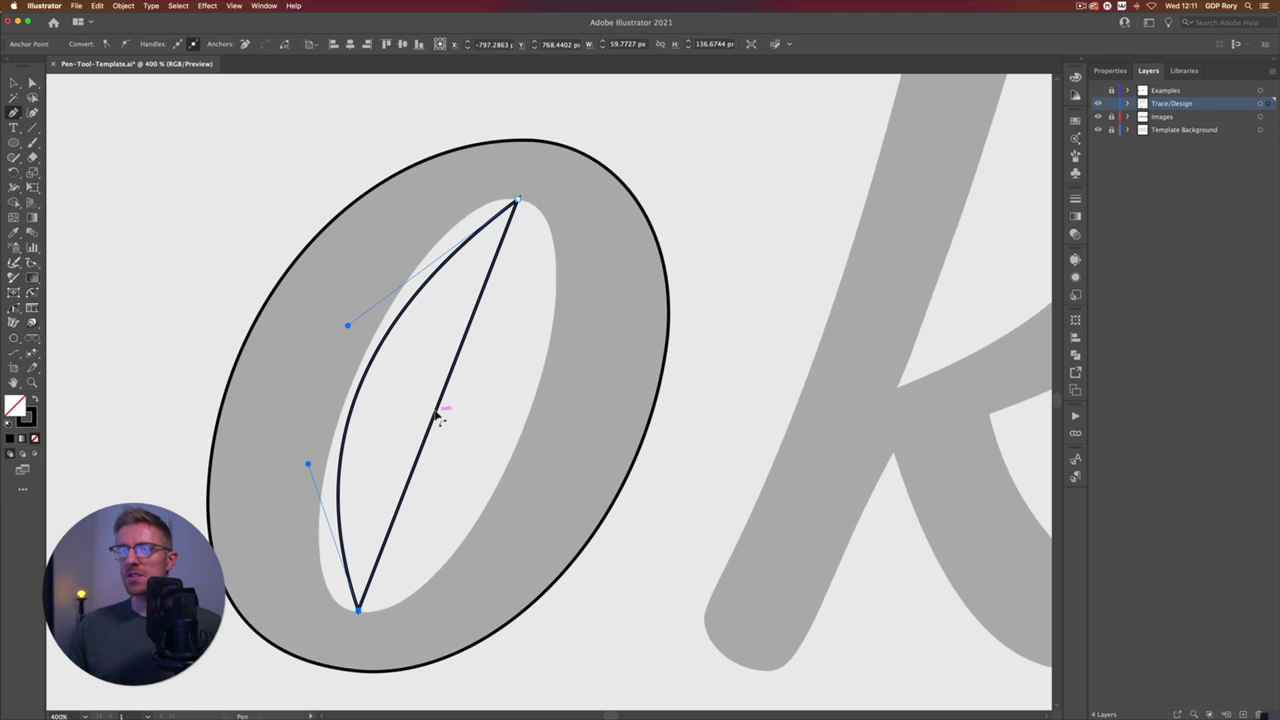
Step: Bend the straight closing segment outward until it follows the right edge of the o's counter
drag(443, 405, 523, 423)
drag(527, 238, 535, 205)
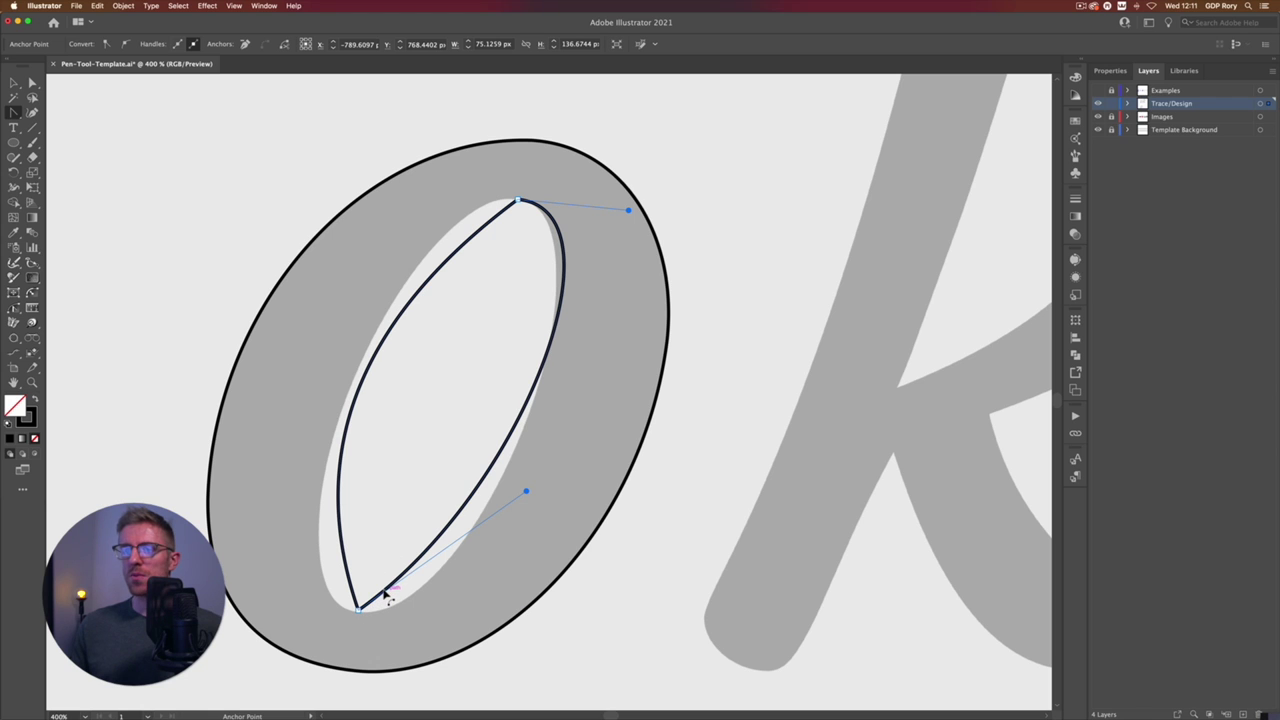
drag(385, 597, 378, 614)
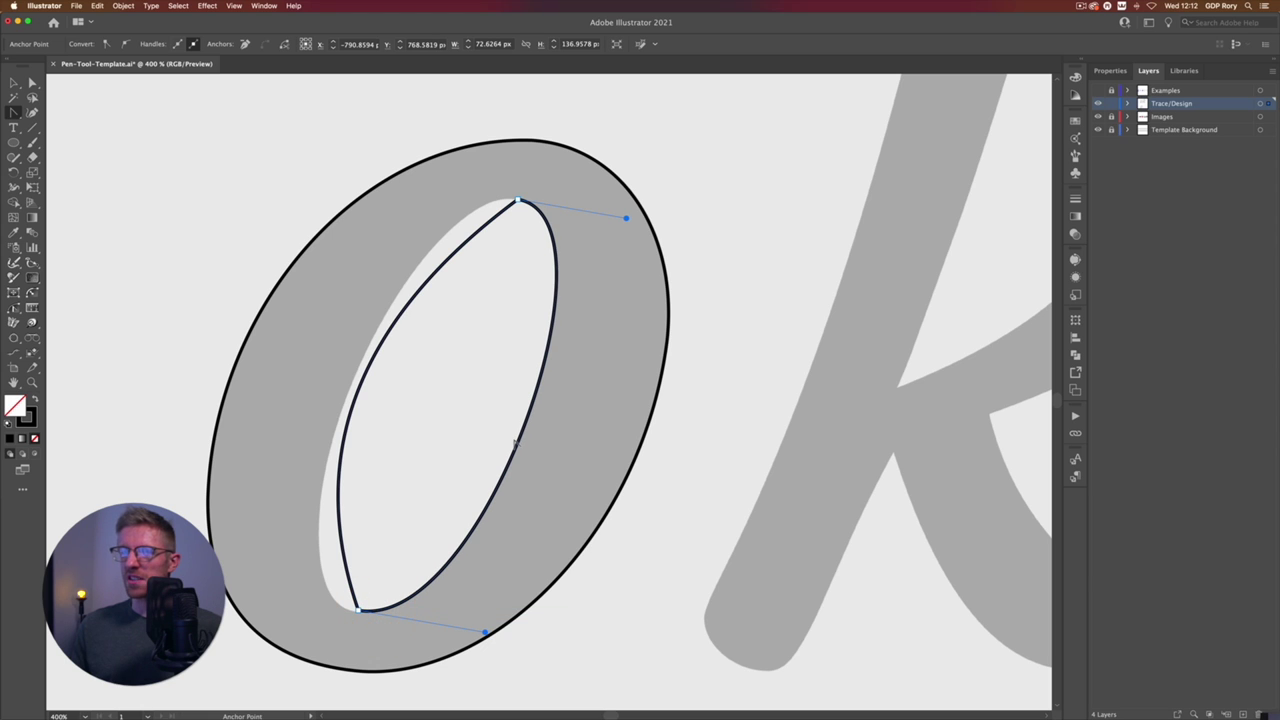
drag(518, 446, 521, 450)
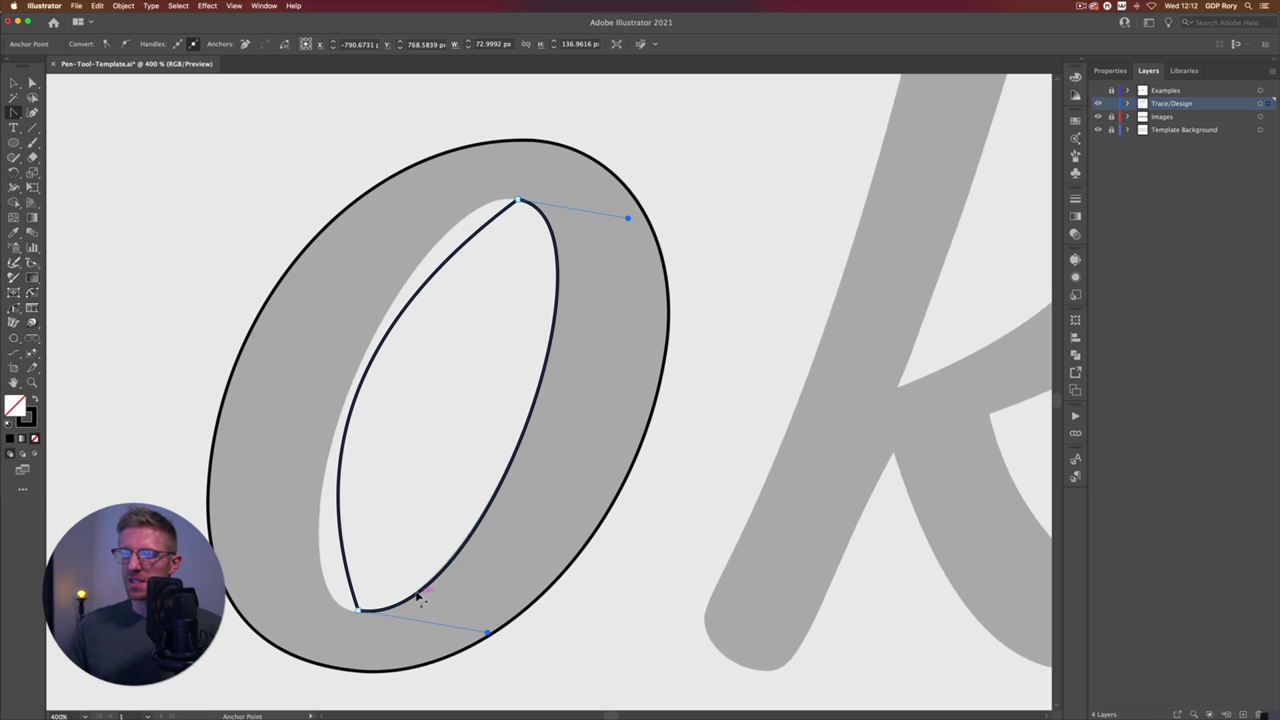
drag(418, 597, 417, 600)
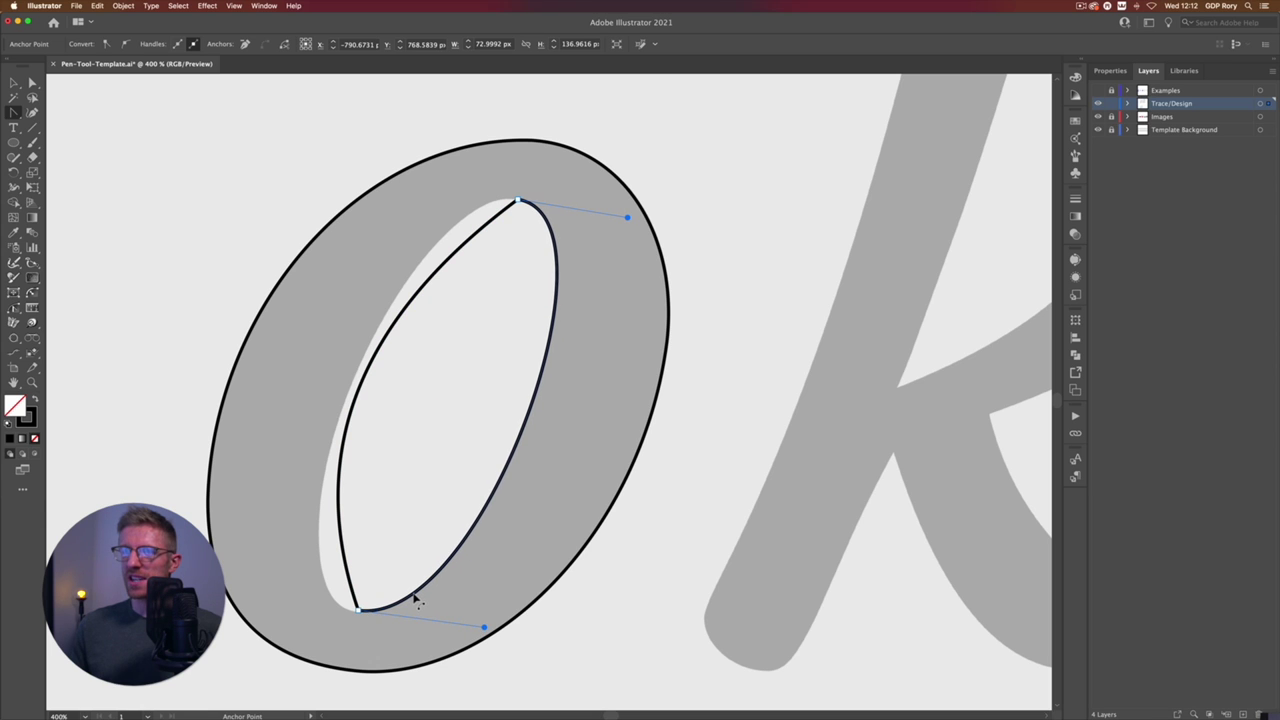
Step: Reshape the counter's left segment near both anchors and along its middle to match the inner edge
mouse_move(493, 228)
mouse_down()
mouse_move(486, 211)
mouse_move(508, 206)
mouse_move(493, 206)
mouse_up()
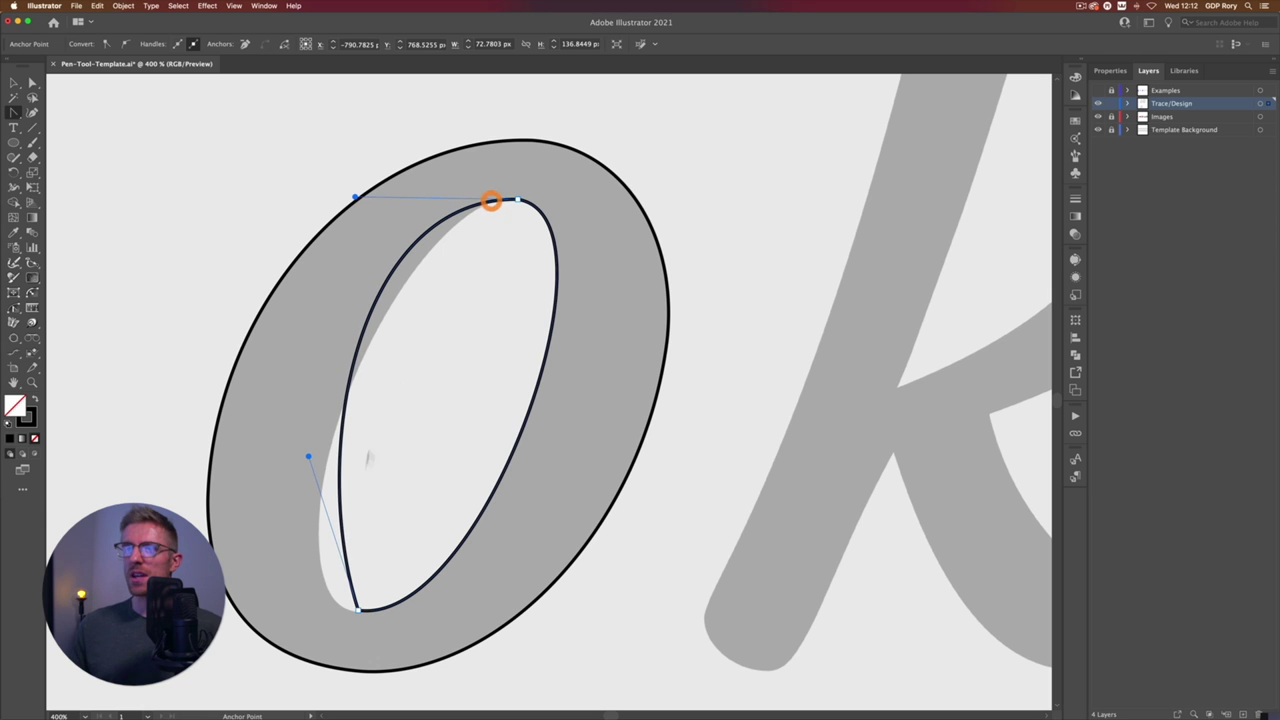
drag(354, 600, 345, 608)
drag(322, 440, 330, 440)
drag(434, 252, 435, 249)
Step: Level the right-hand handles of the counter's top and bottom anchors and nudge the bottom anchor onto the edge
key(a)
click(517, 201)
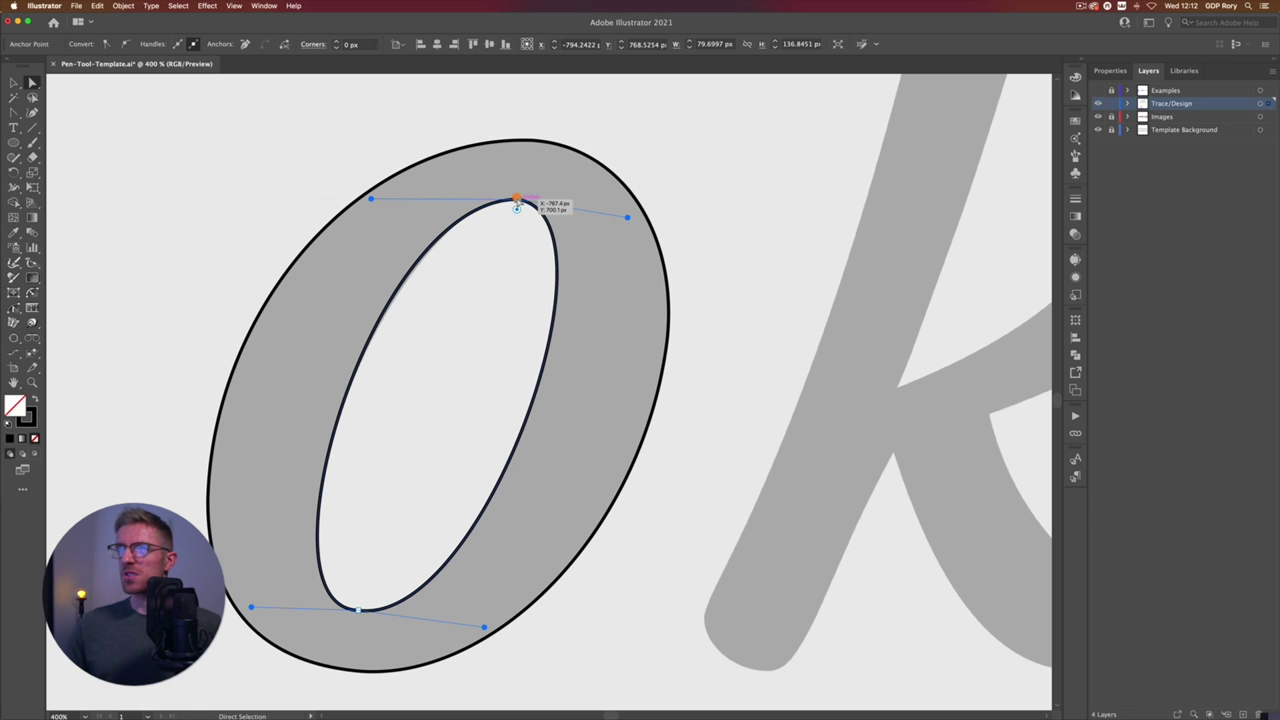
drag(628, 218, 628, 200)
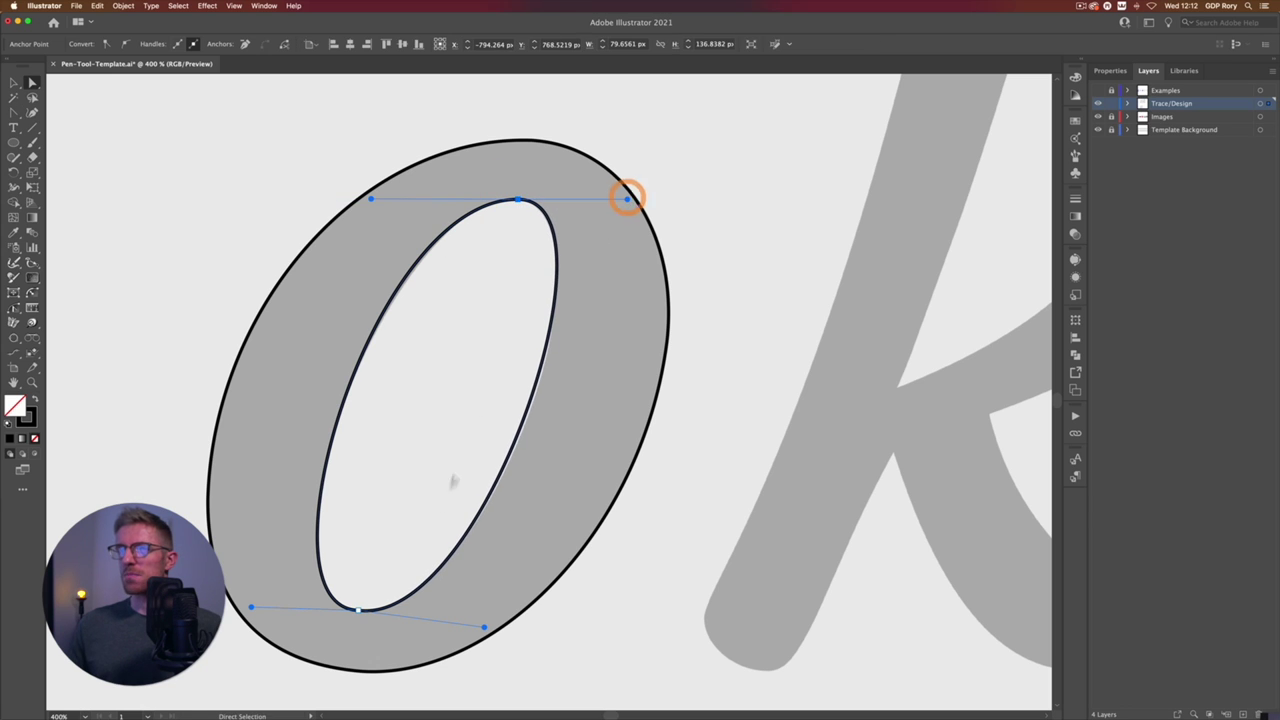
drag(485, 628, 495, 611)
drag(358, 612, 362, 614)
Step: Fine-tune the curve of the counter's left segment with the Anchor Point Tool and deselect the path
key(shift+c)
click(326, 500)
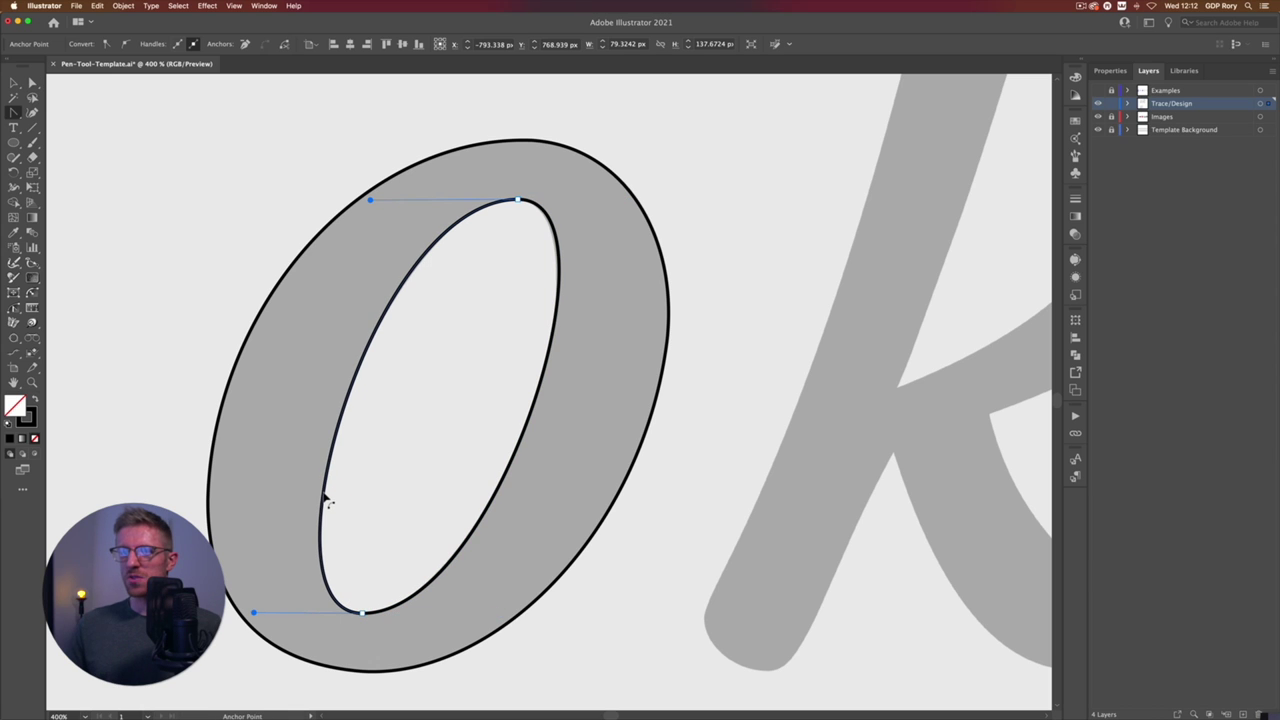
drag(326, 500, 323, 493)
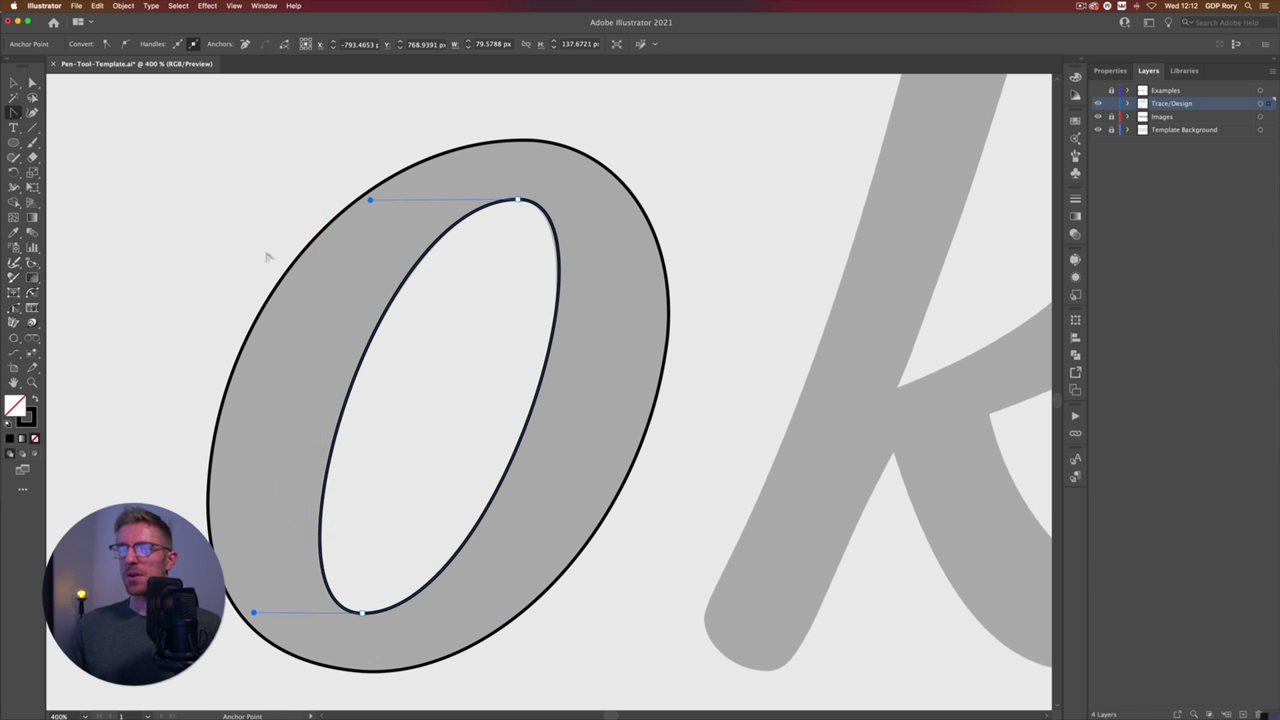
click(14, 83)
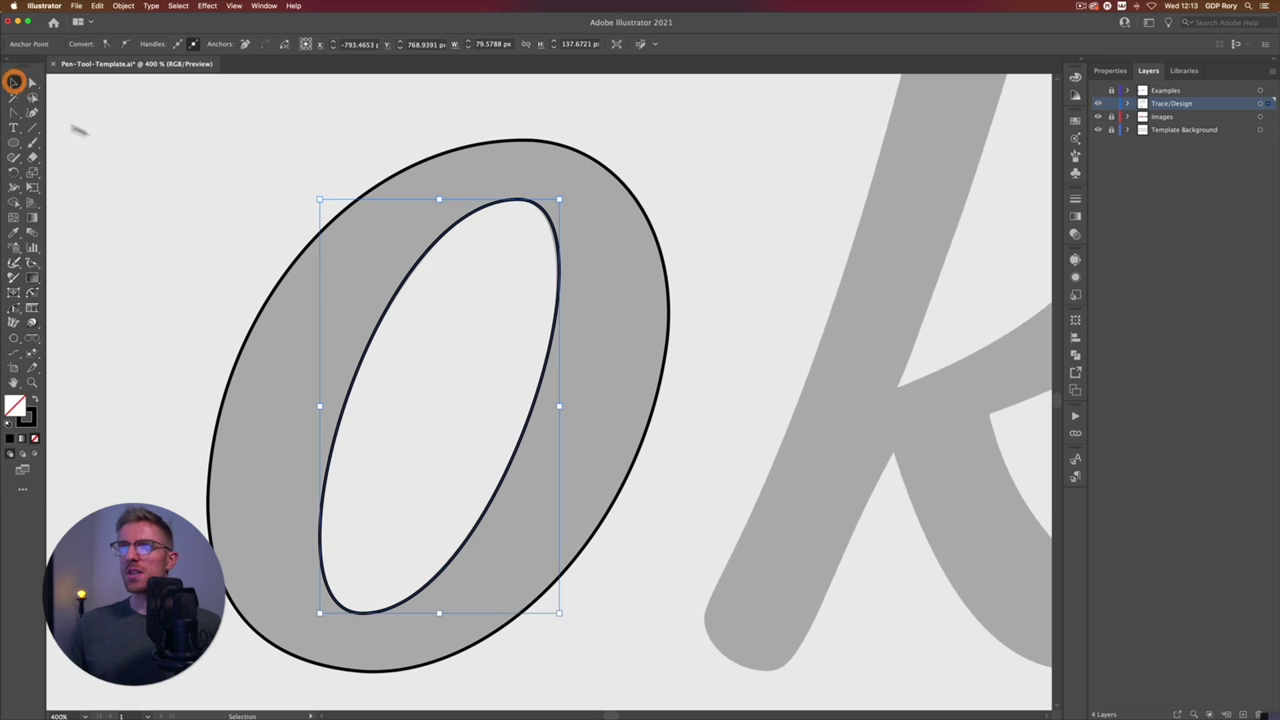
click(167, 162)
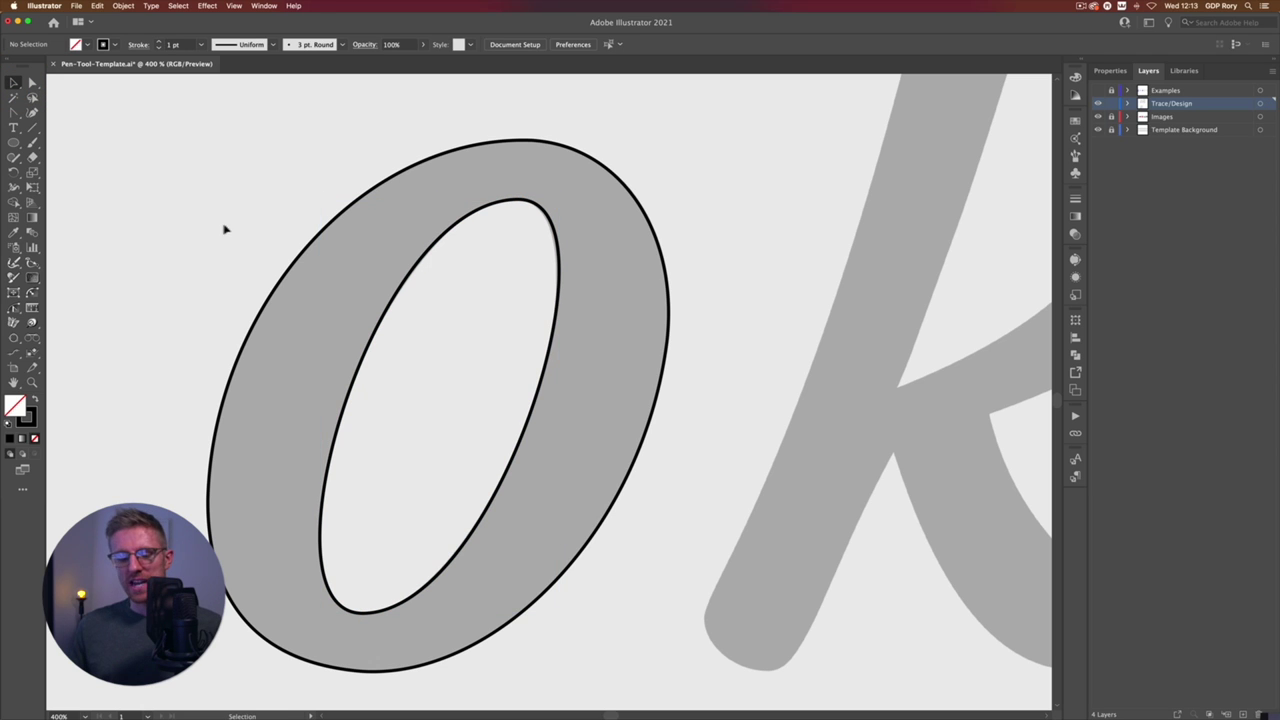
Step: Inspect the anchor points of the o's inner path and deselect it
click(426, 252)
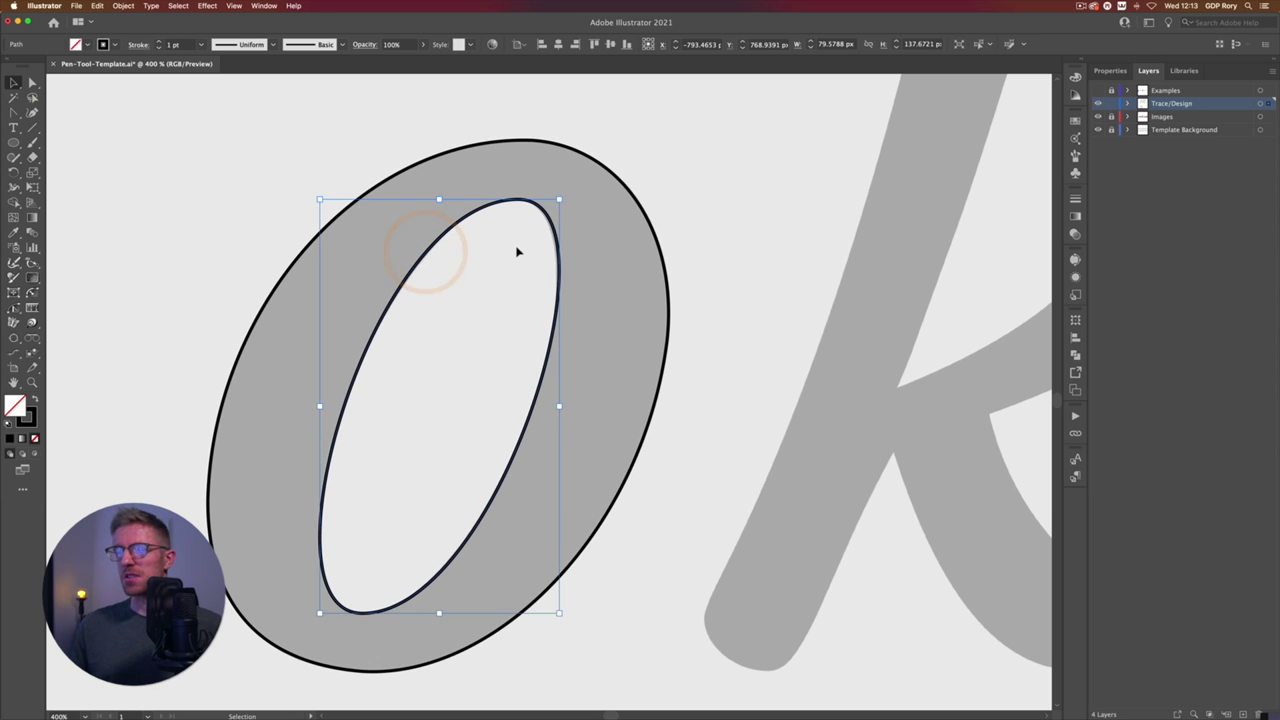
key(a)
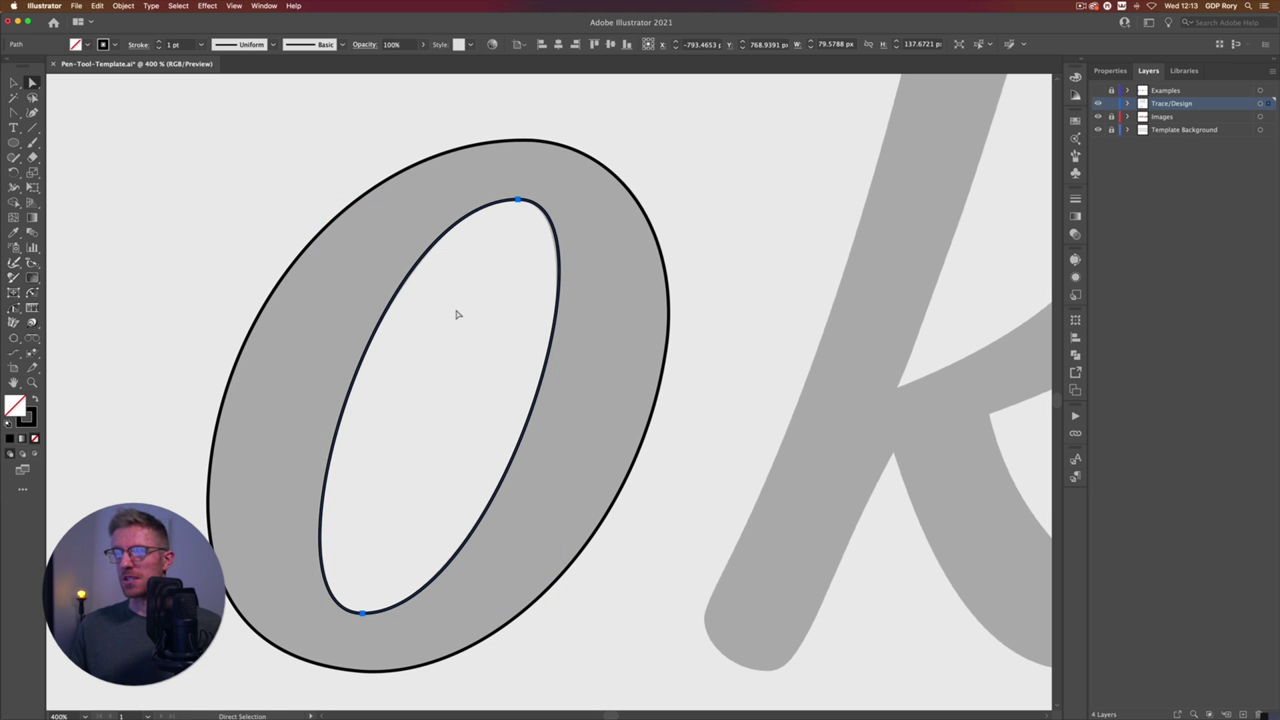
key(v)
click(143, 128)
Step: Start the k's outline with Pen anchors at the stem's lower-left edge and upper-left edge
drag(806, 220, 354, 221)
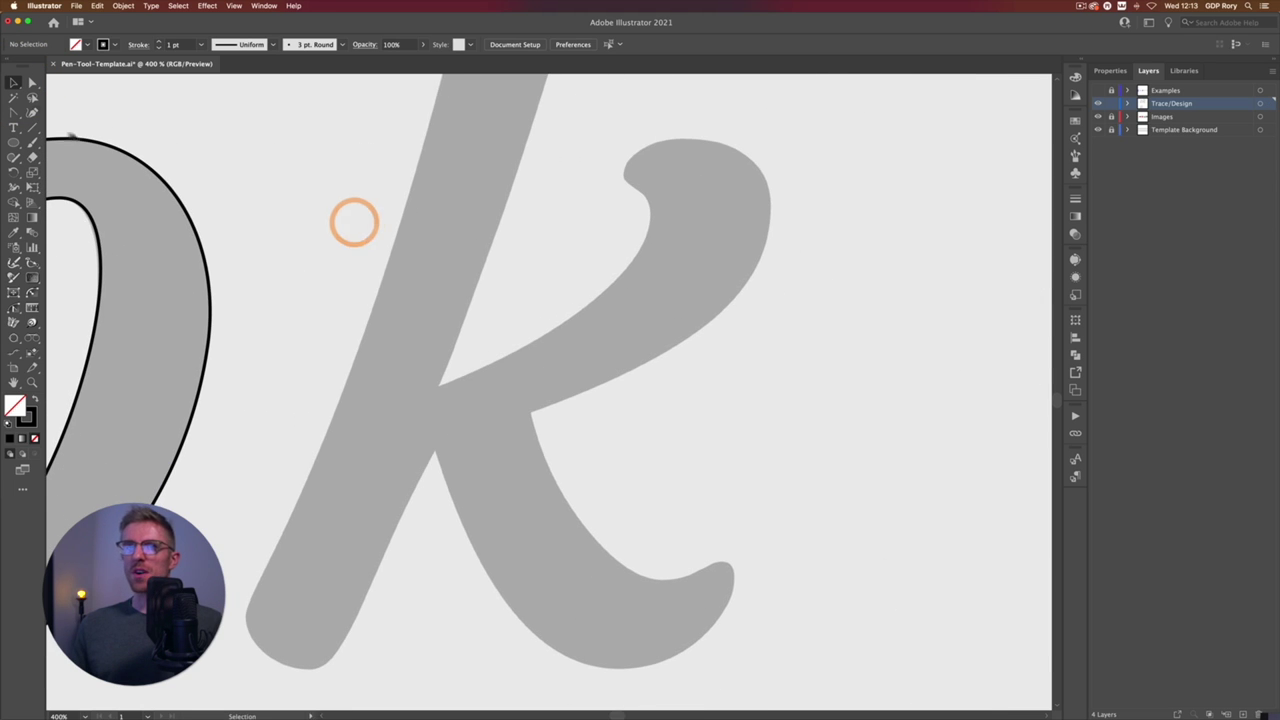
click(13, 112)
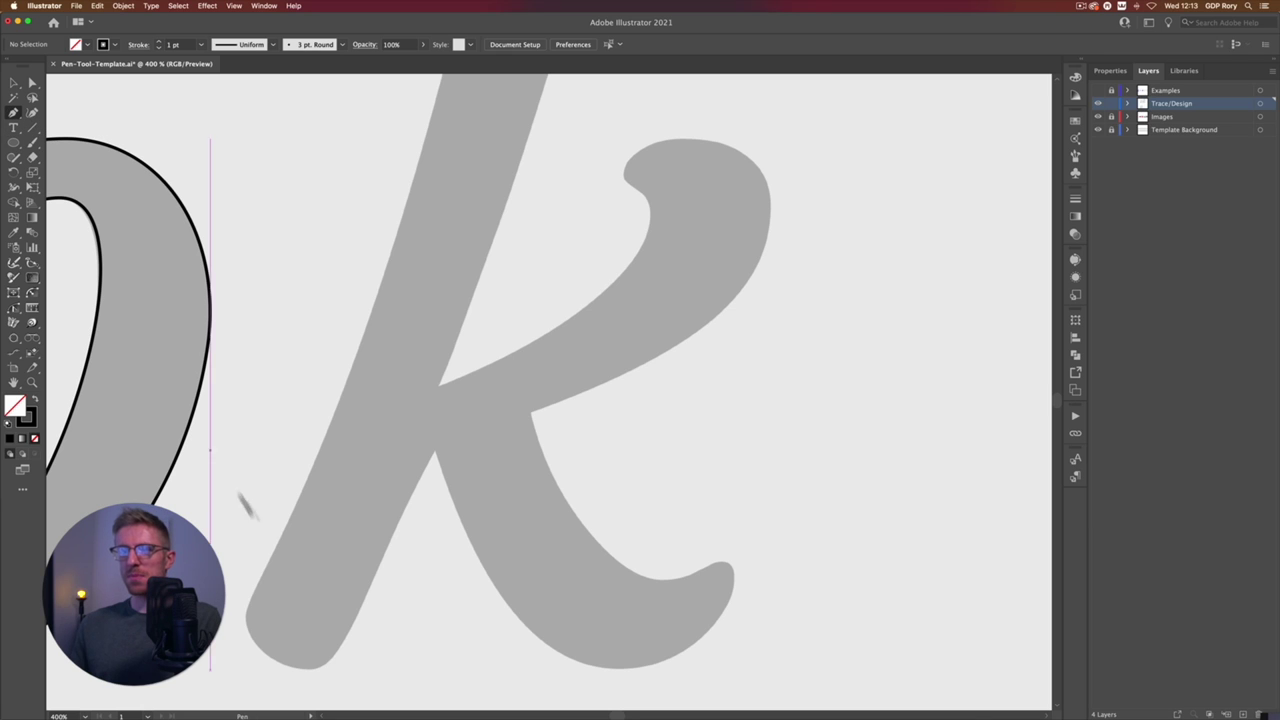
click(246, 614)
click(395, 213)
drag(389, 241, 294, 556)
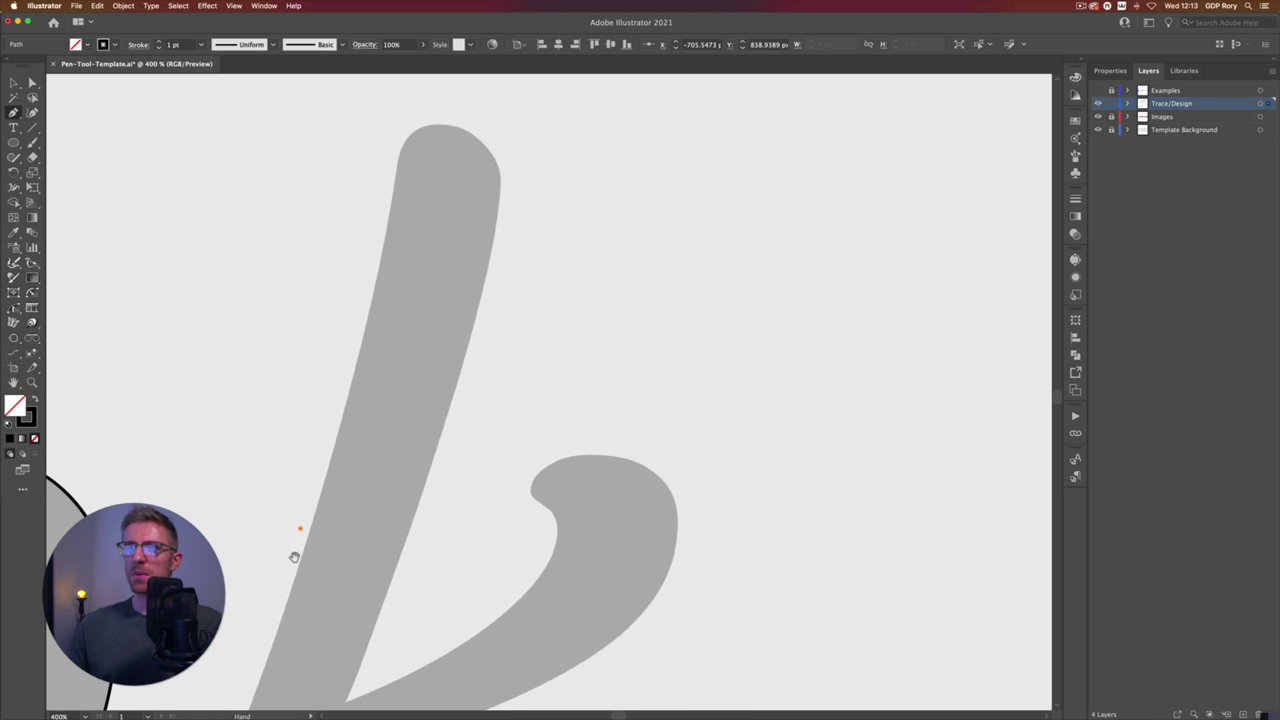
click(399, 156)
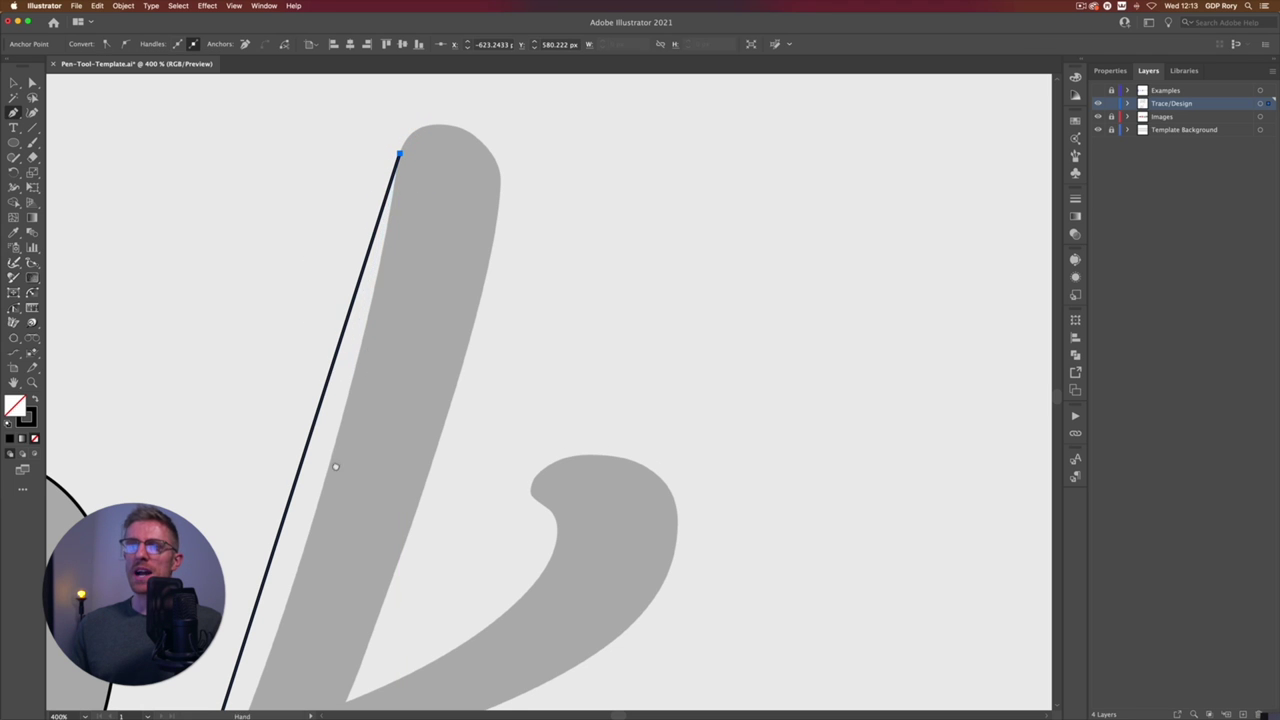
Step: Place anchors at the stem's upper-right edge and at the inner corner where stem and upper arm meet
drag(331, 463, 391, 234)
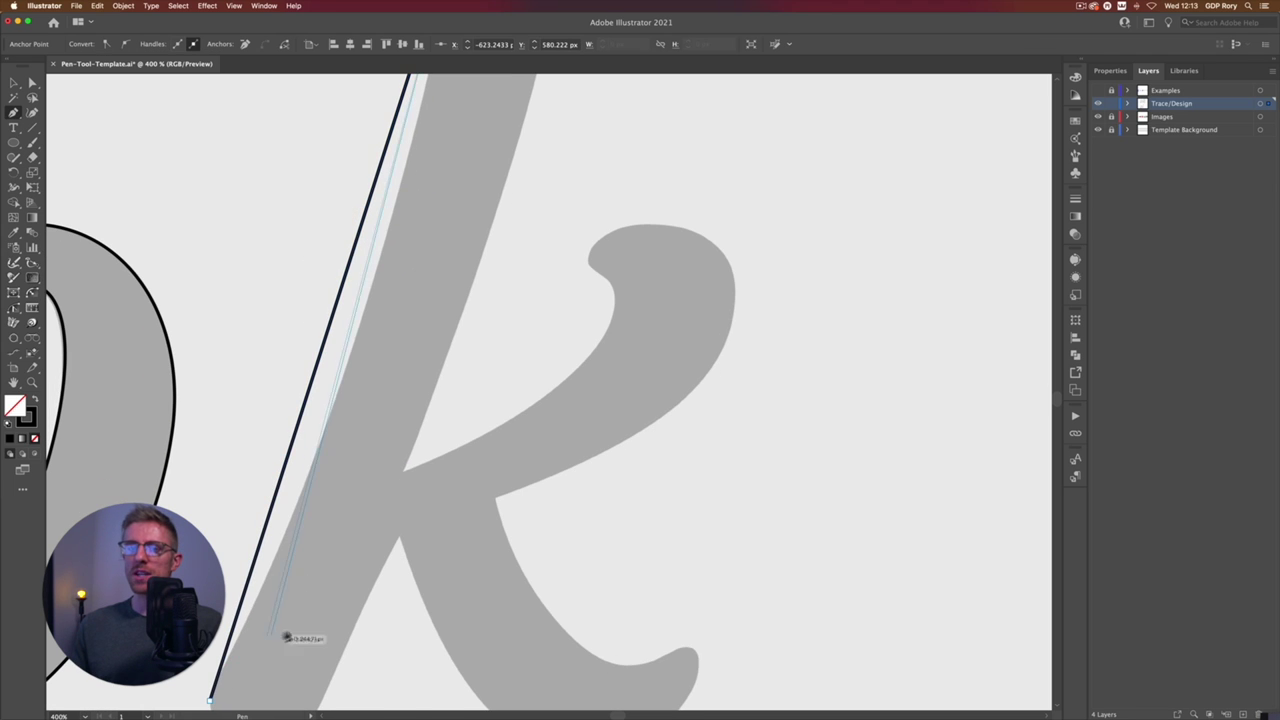
click(209, 698)
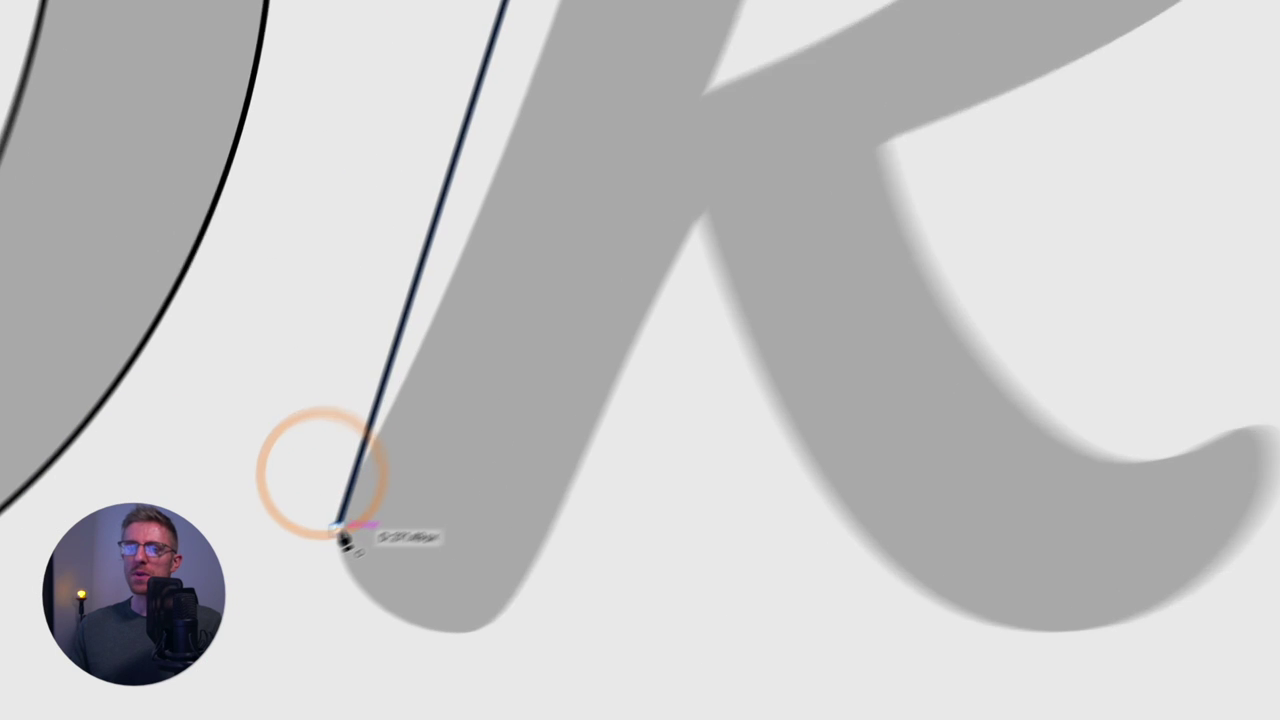
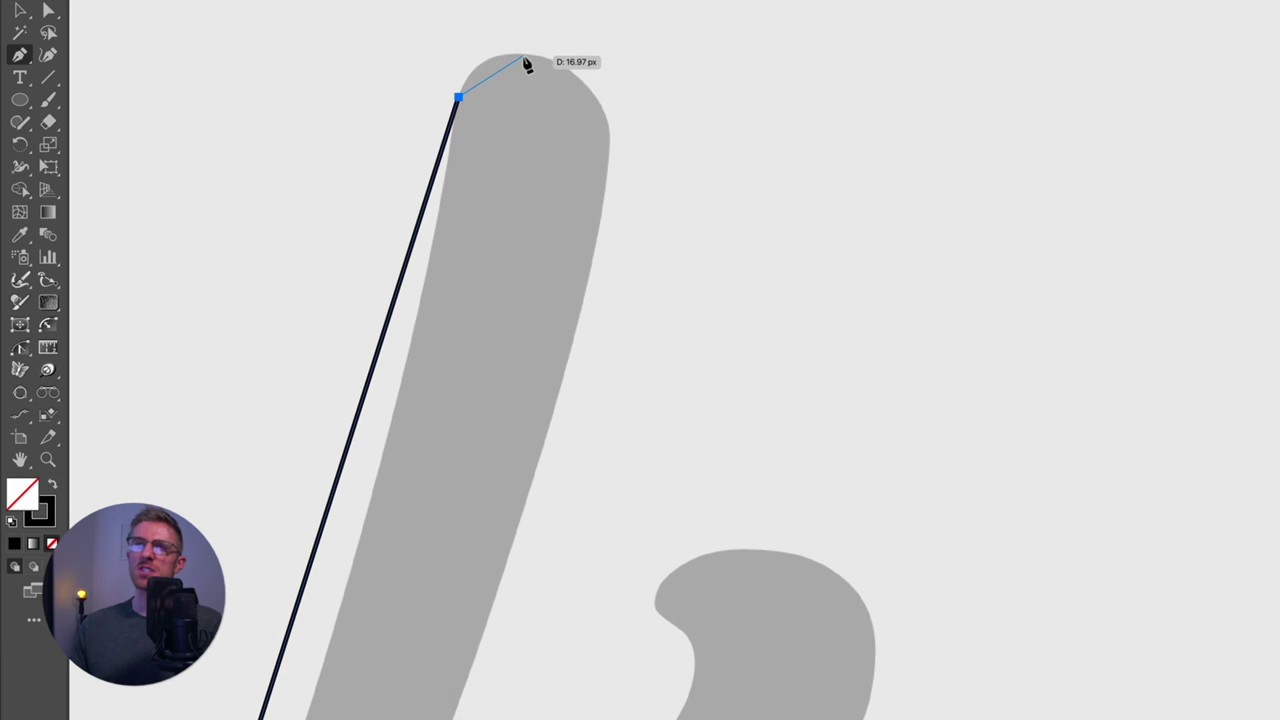
click(608, 131)
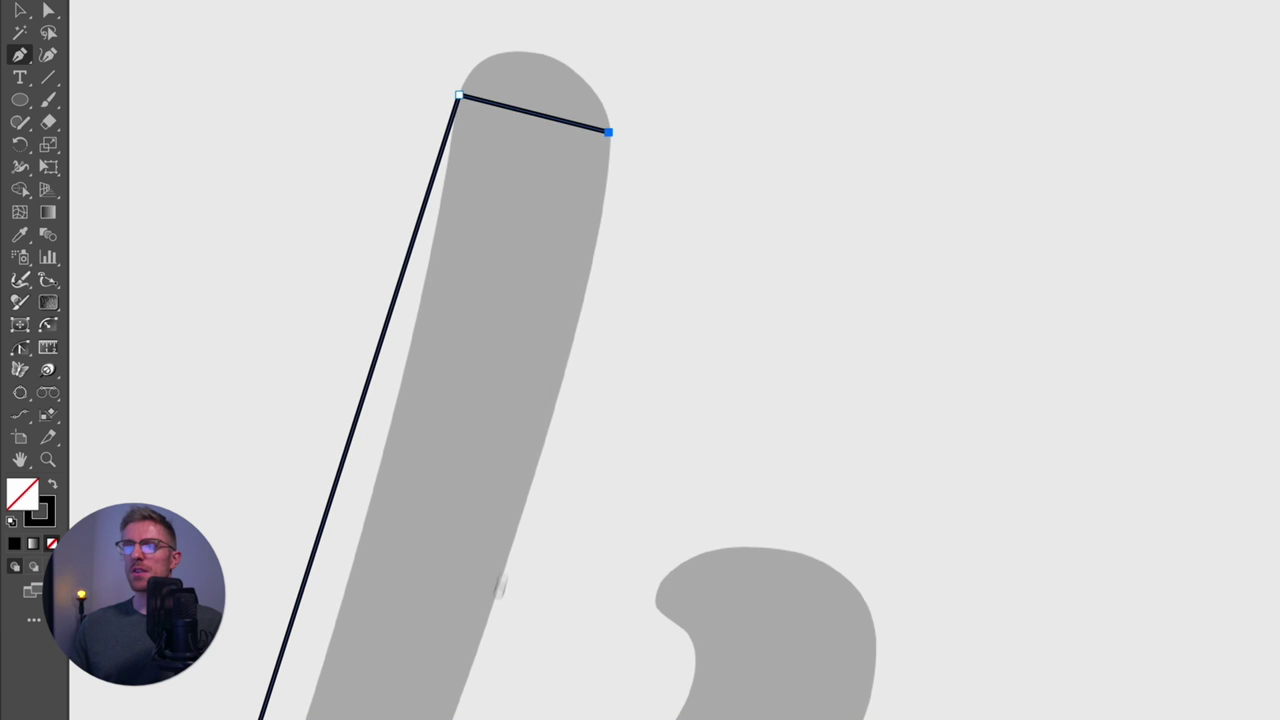
drag(500, 586, 566, 380)
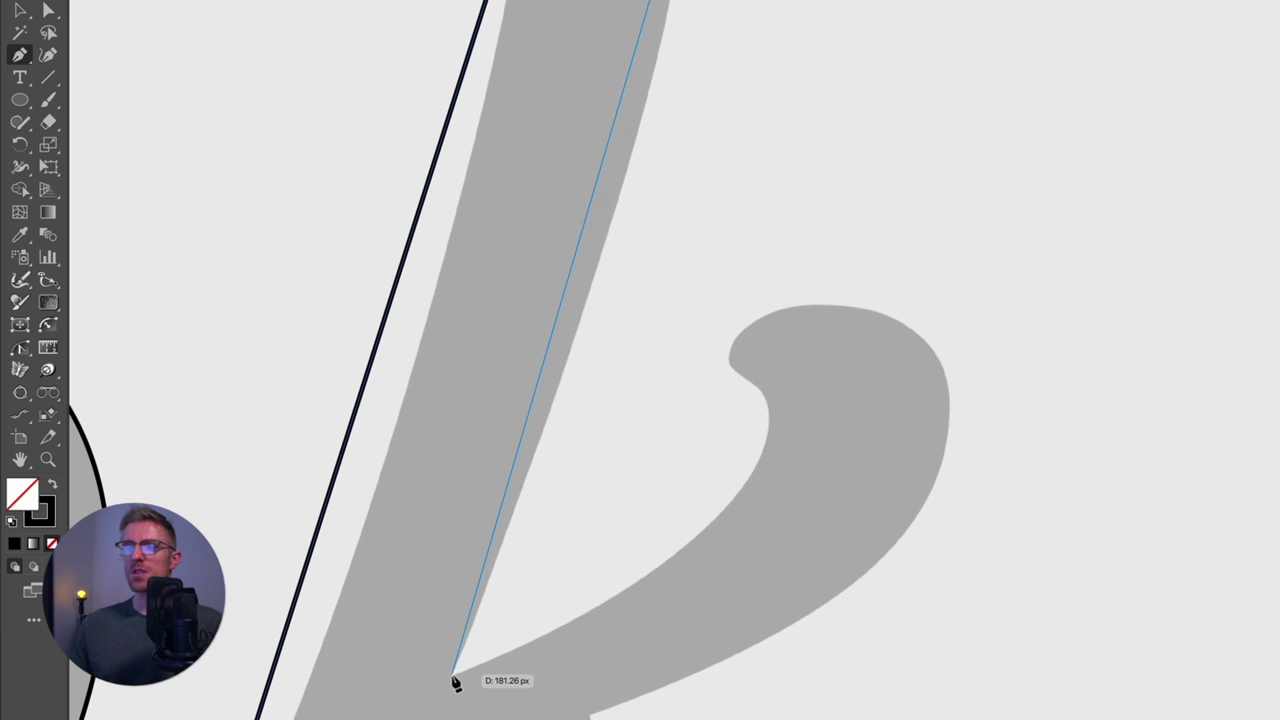
click(452, 675)
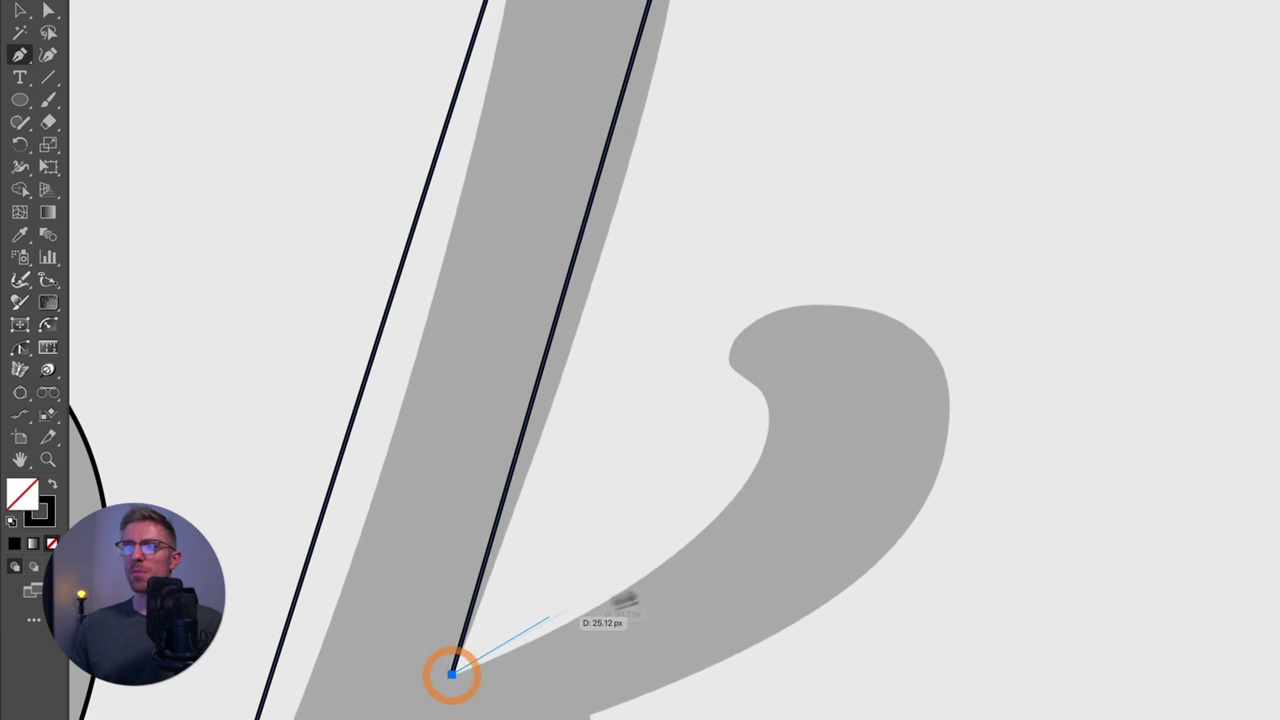
Step: Add anchors at the upper arm's inner tip, its outer right edge and the corner between arm and leg
click(740, 375)
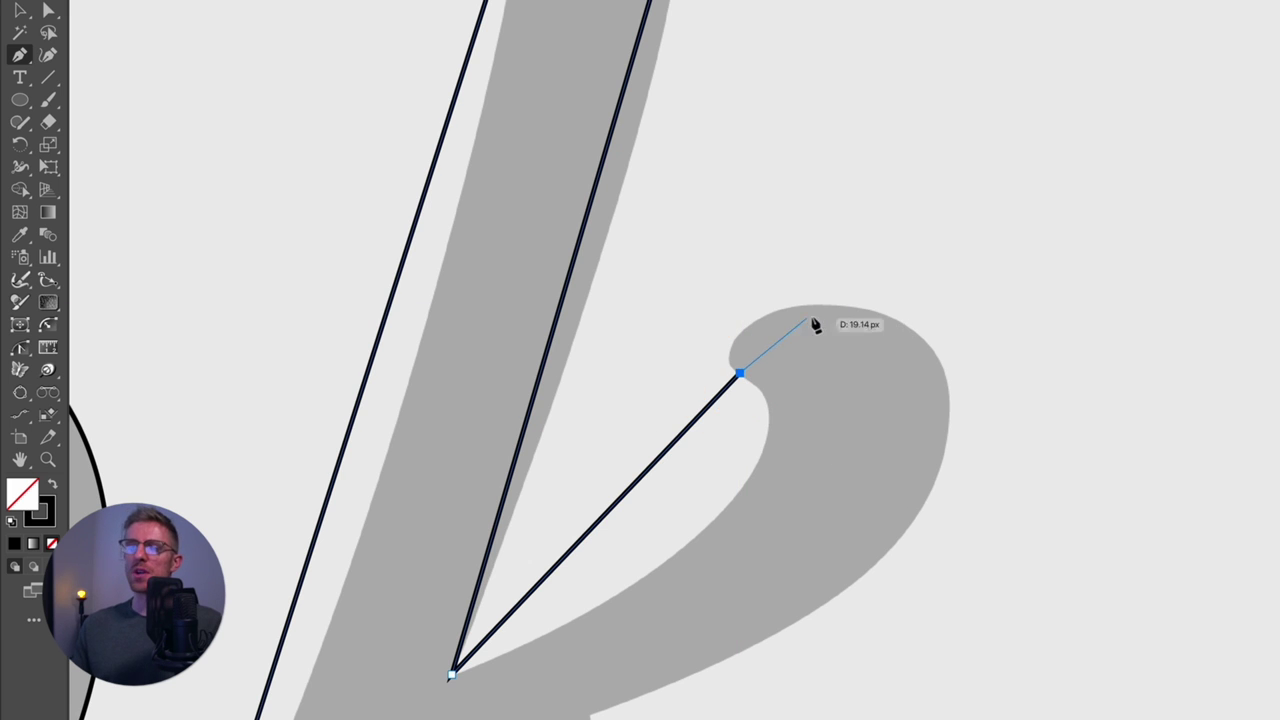
click(949, 421)
scroll(830, 480, down, 4)
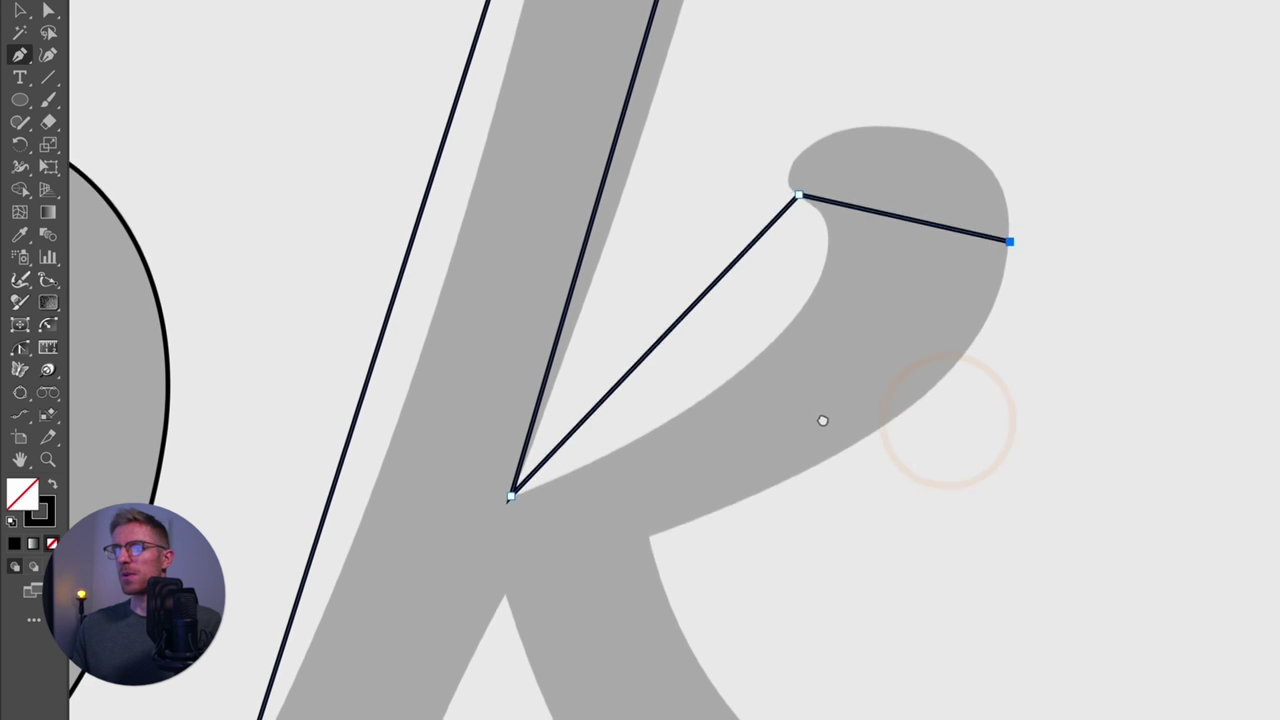
click(648, 540)
Step: Continue the k's outline with anchors at the leg's curled tip and the lowest point of its curve
drag(731, 660, 614, 449)
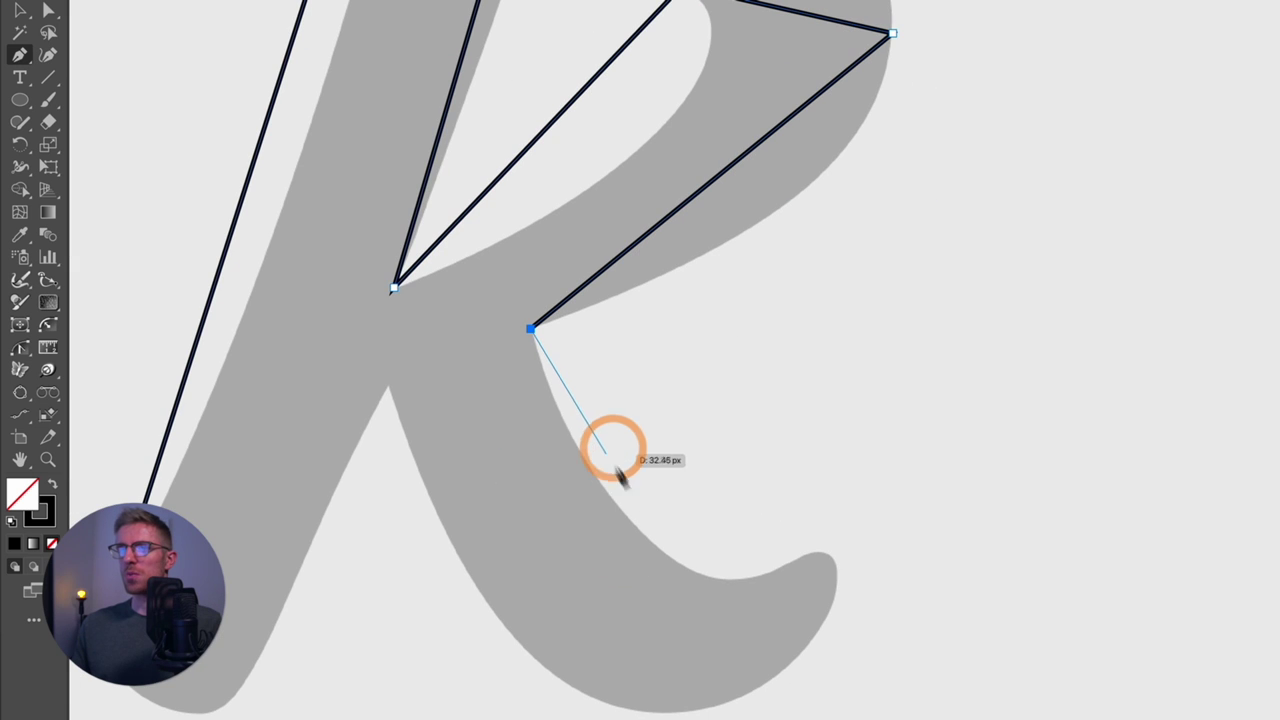
click(797, 556)
click(667, 710)
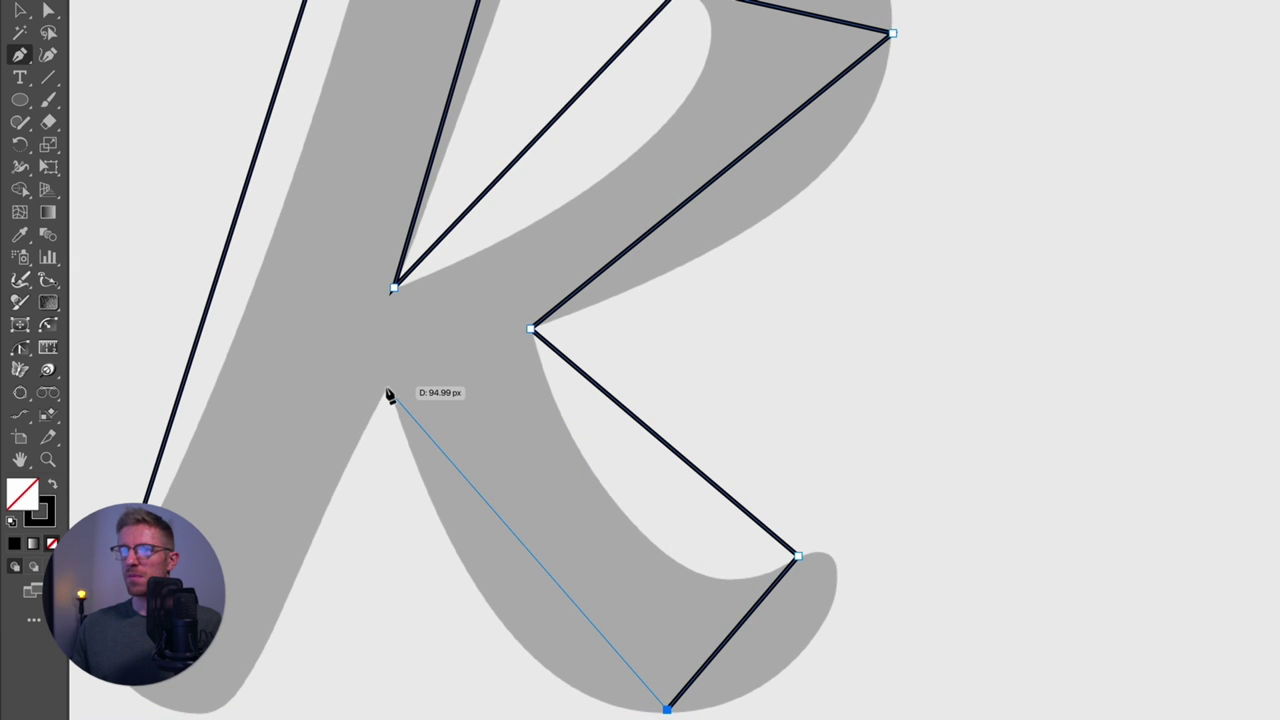
Step: Place anchors at the corner between stem and leg and at the stem's lower-right edge, and close the k's outline at its first anchor
click(390, 393)
scroll(388, 390, down, 3)
scroll(388, 390, left, 4)
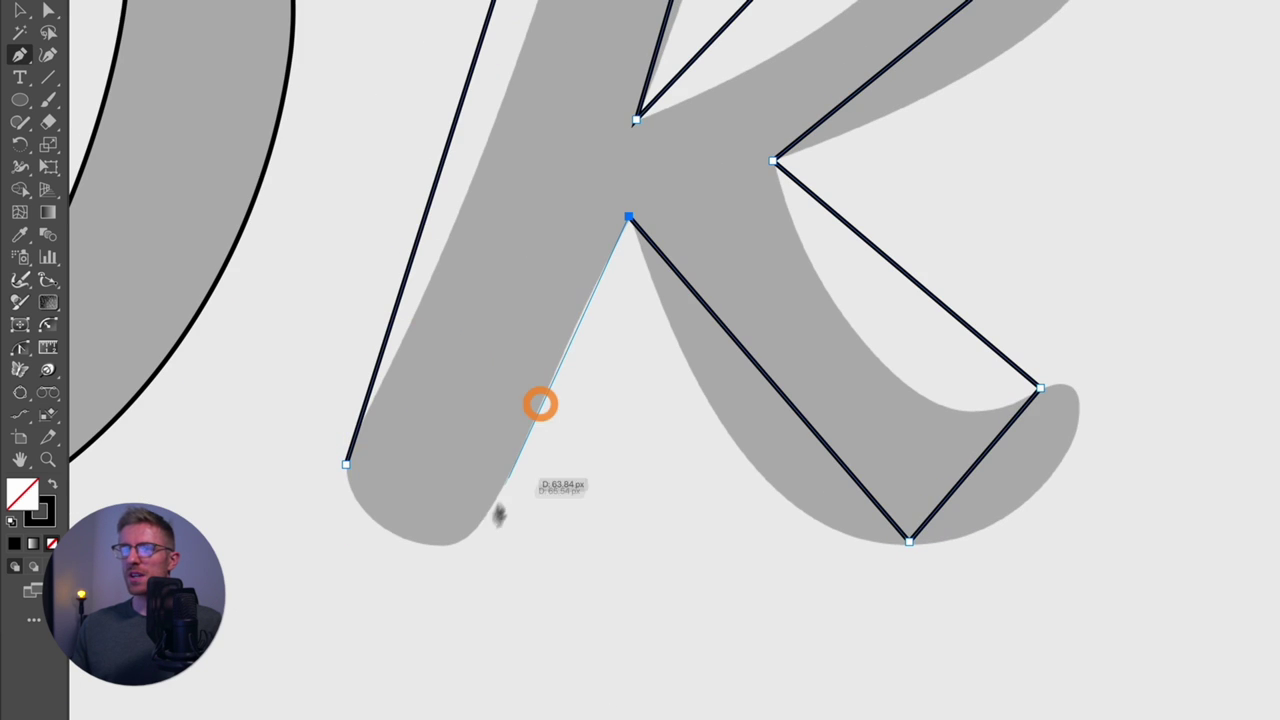
click(481, 519)
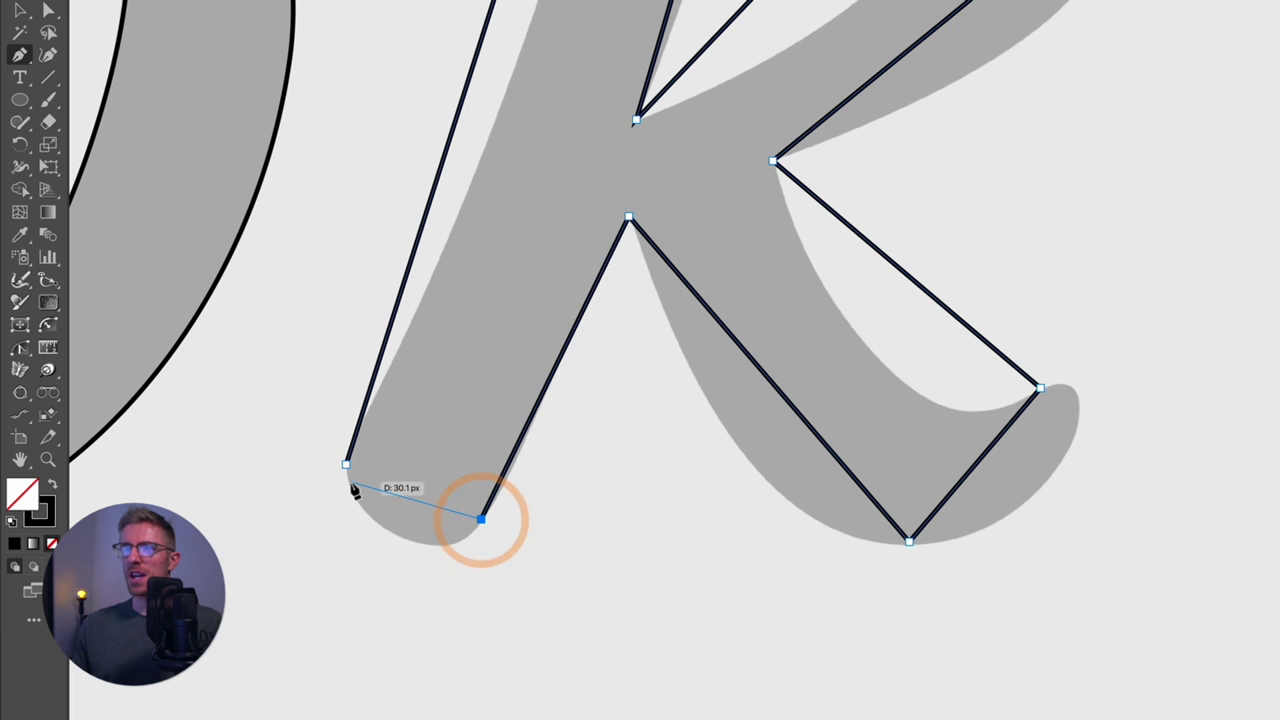
click(346, 464)
Step: Bend the segment across the bottom of the k's stem to the template's rounded foot with the Anchor Point Tool
scroll(357, 251, up, 3)
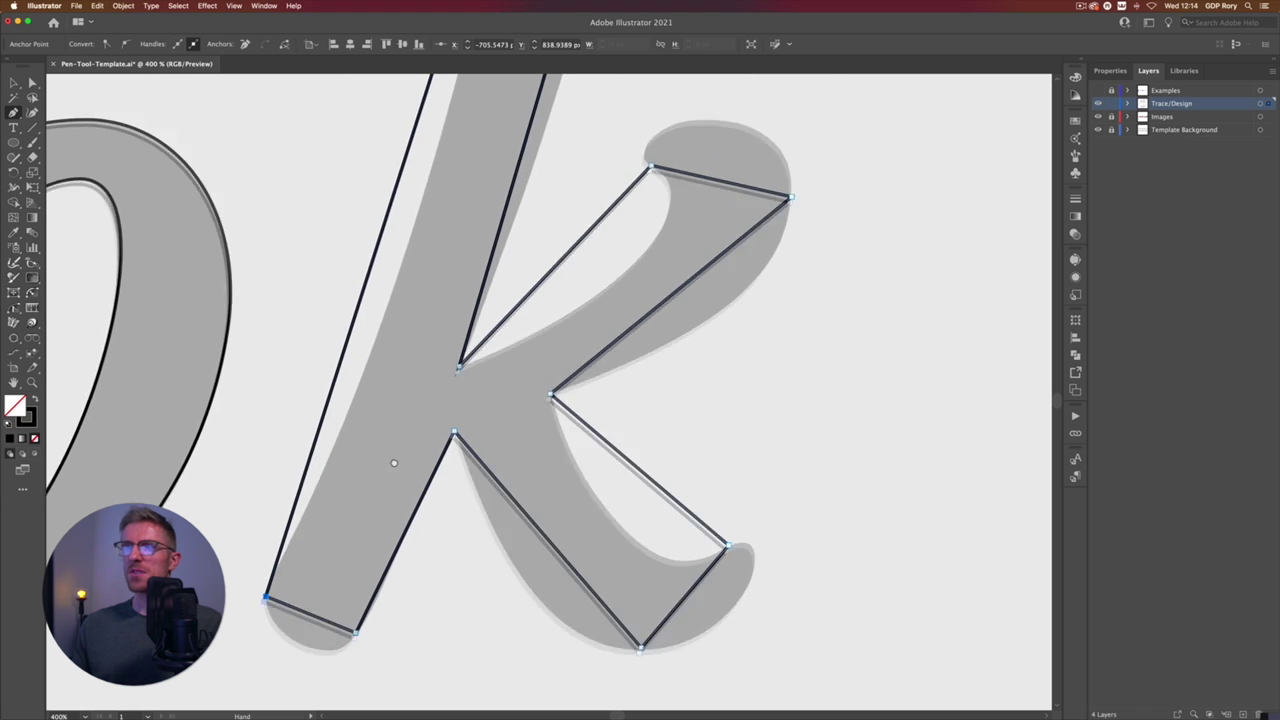
scroll(394, 457, down, 2)
drag(473, 340, 254, 523)
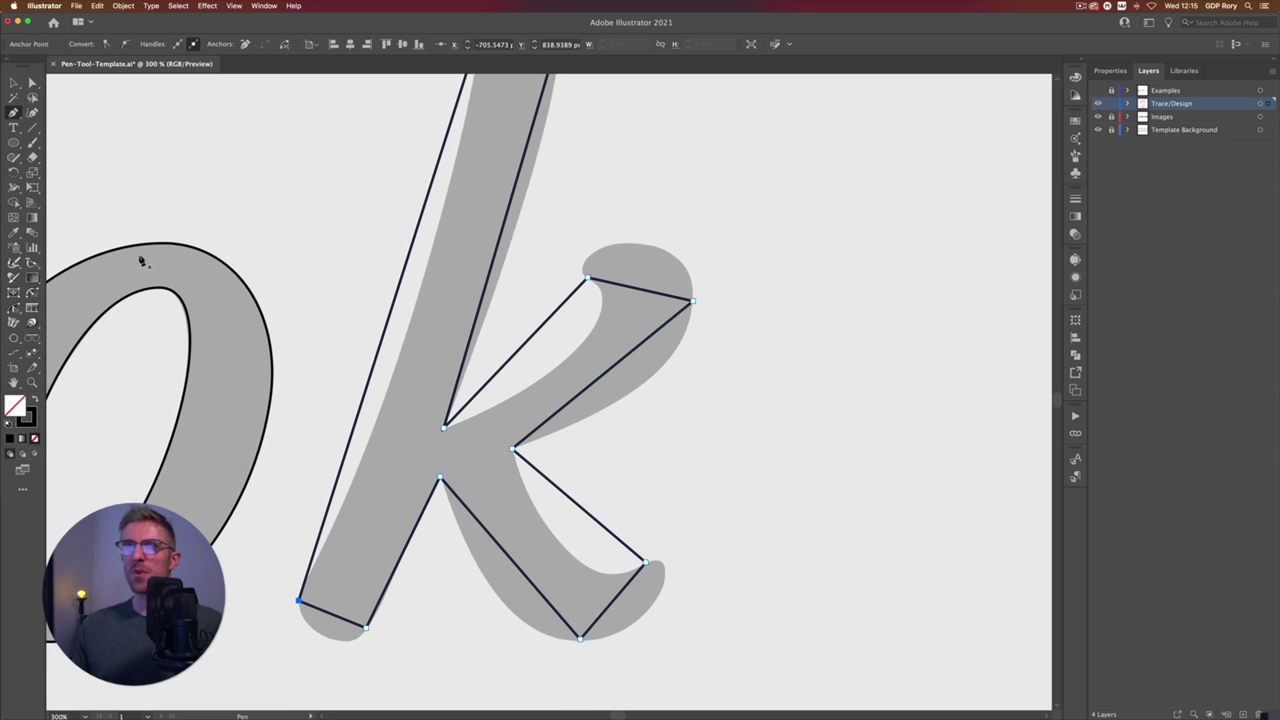
key(shift+c)
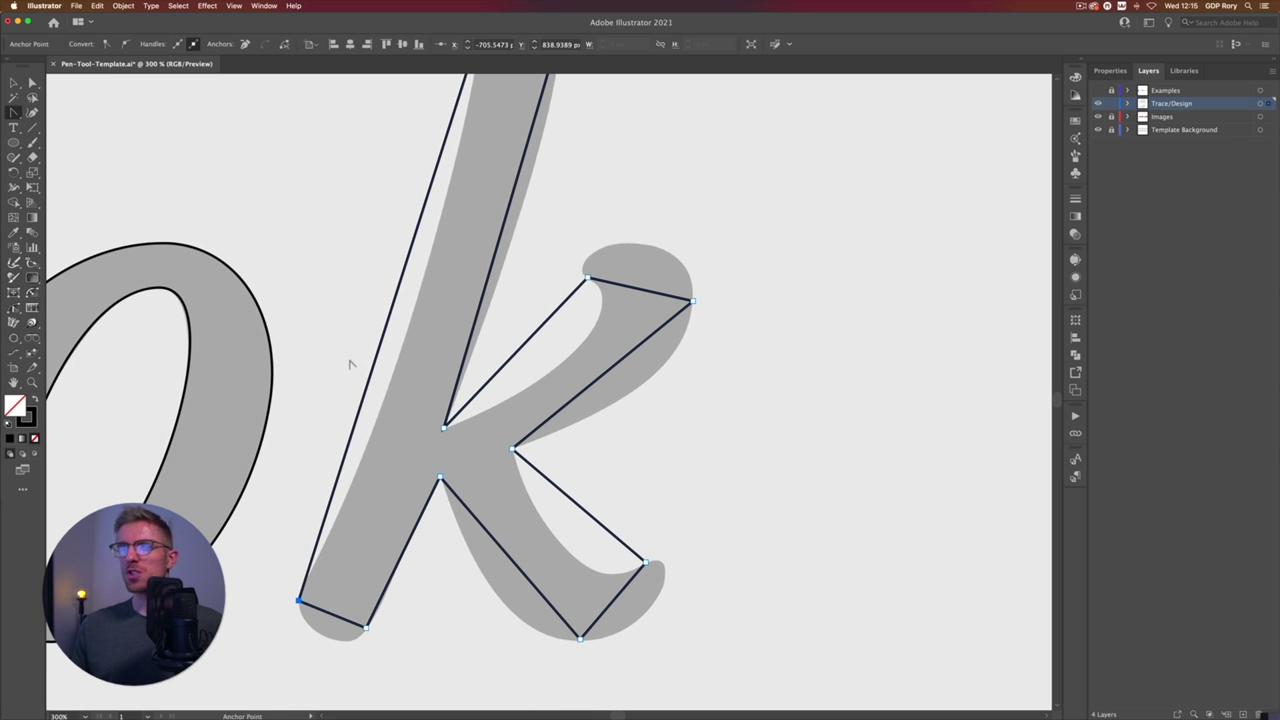
key(super+equal)
drag(591, 458, 496, 483)
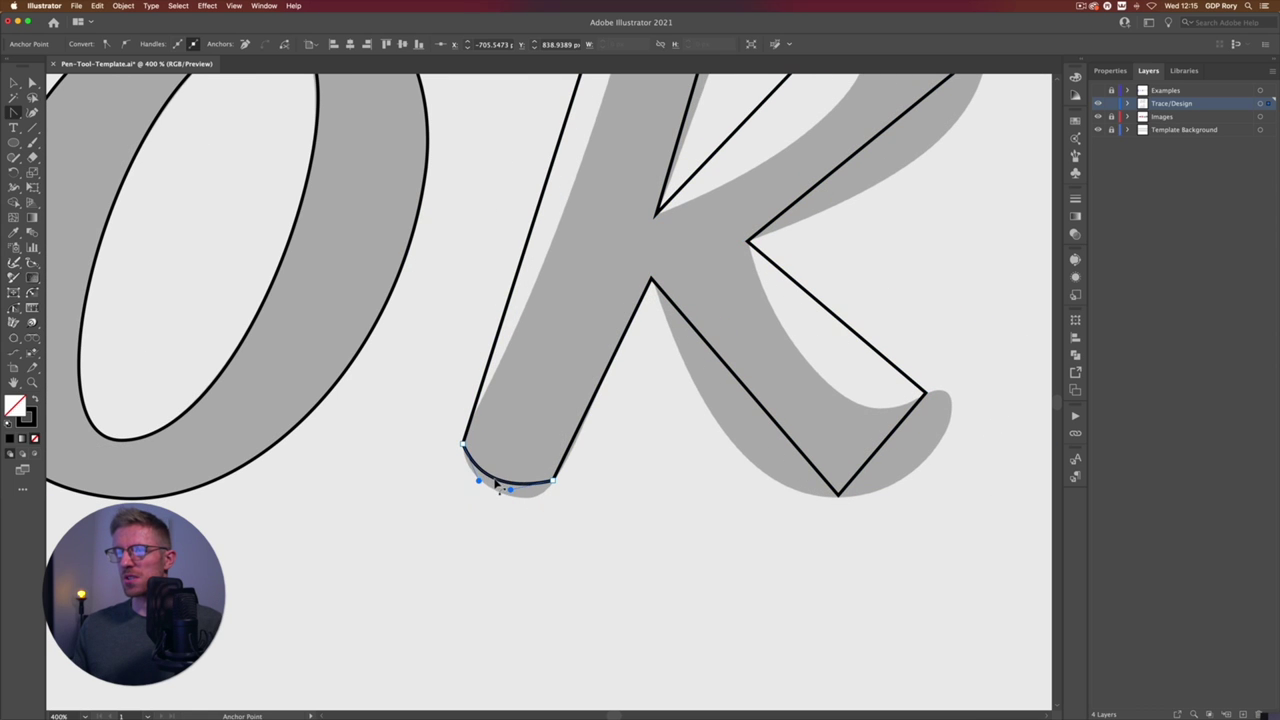
drag(530, 495, 466, 474)
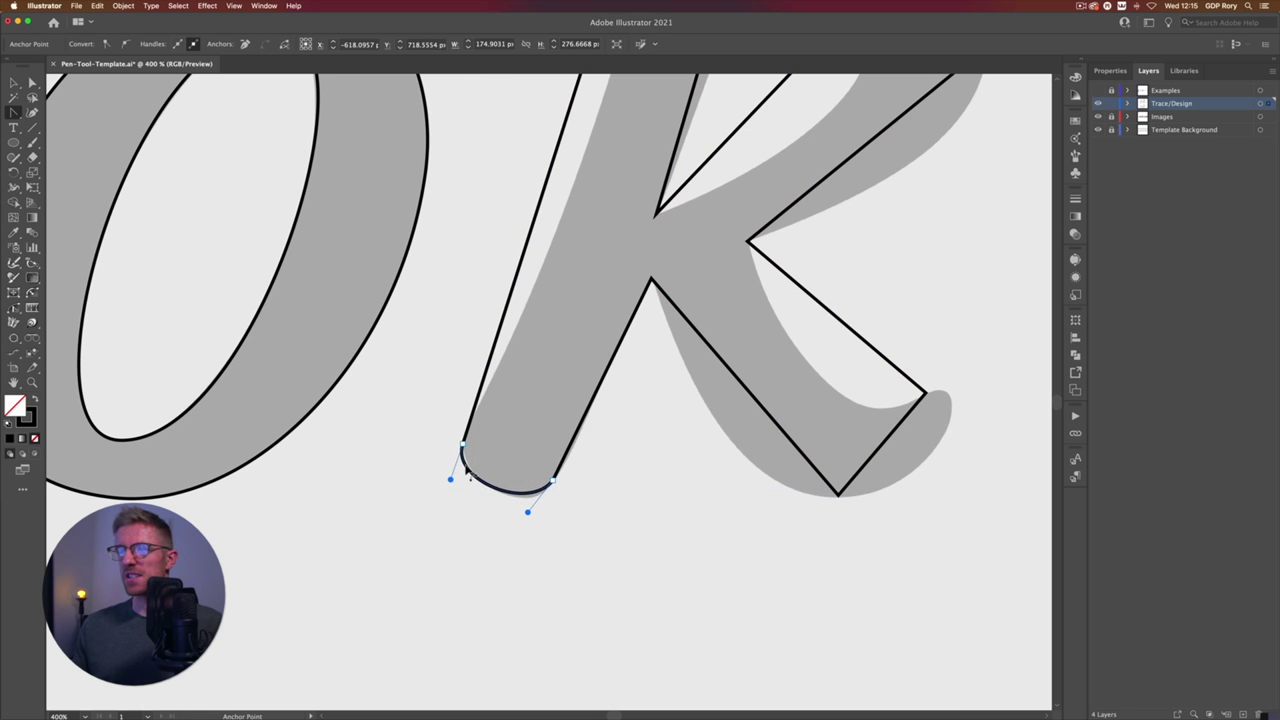
super+click(463, 460)
key(super+equal)
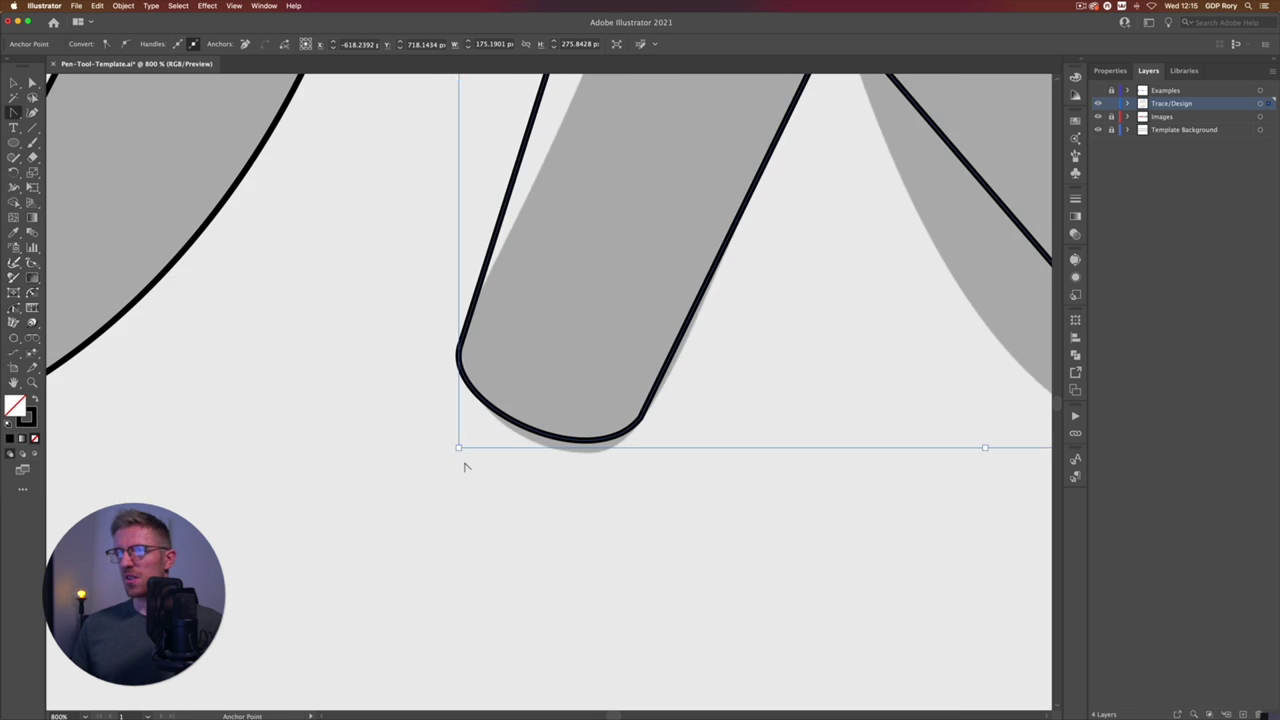
drag(608, 440, 611, 449)
Step: Bend the long segment on the stem's left side inward to follow the template edge
drag(484, 296, 458, 411)
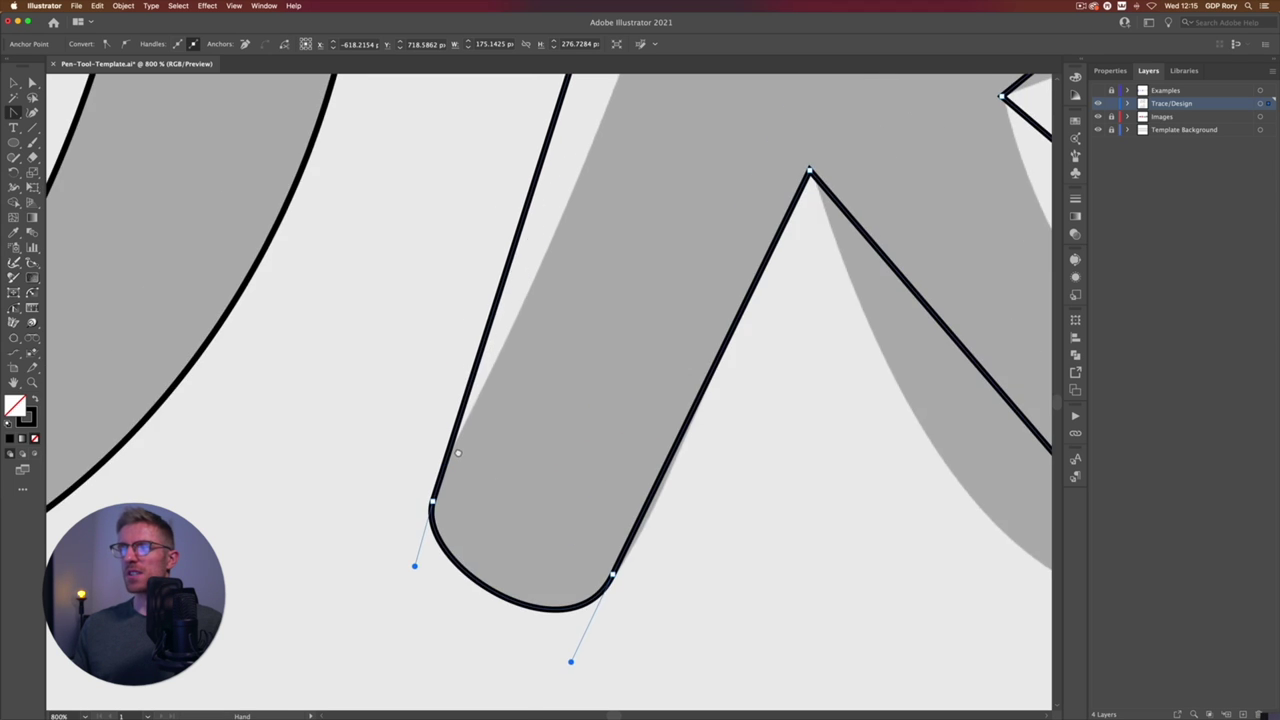
key(super+minus)
key(super+minus)
key(super+minus)
drag(585, 355, 583, 356)
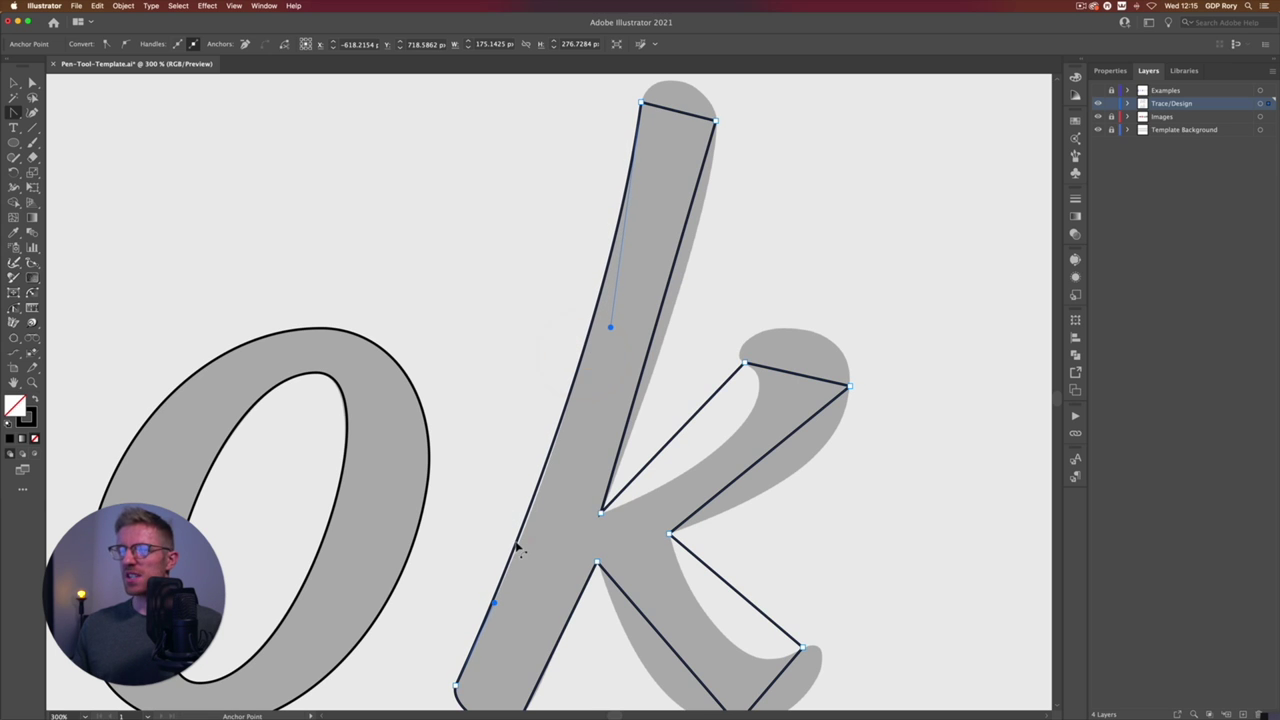
drag(519, 549, 555, 430)
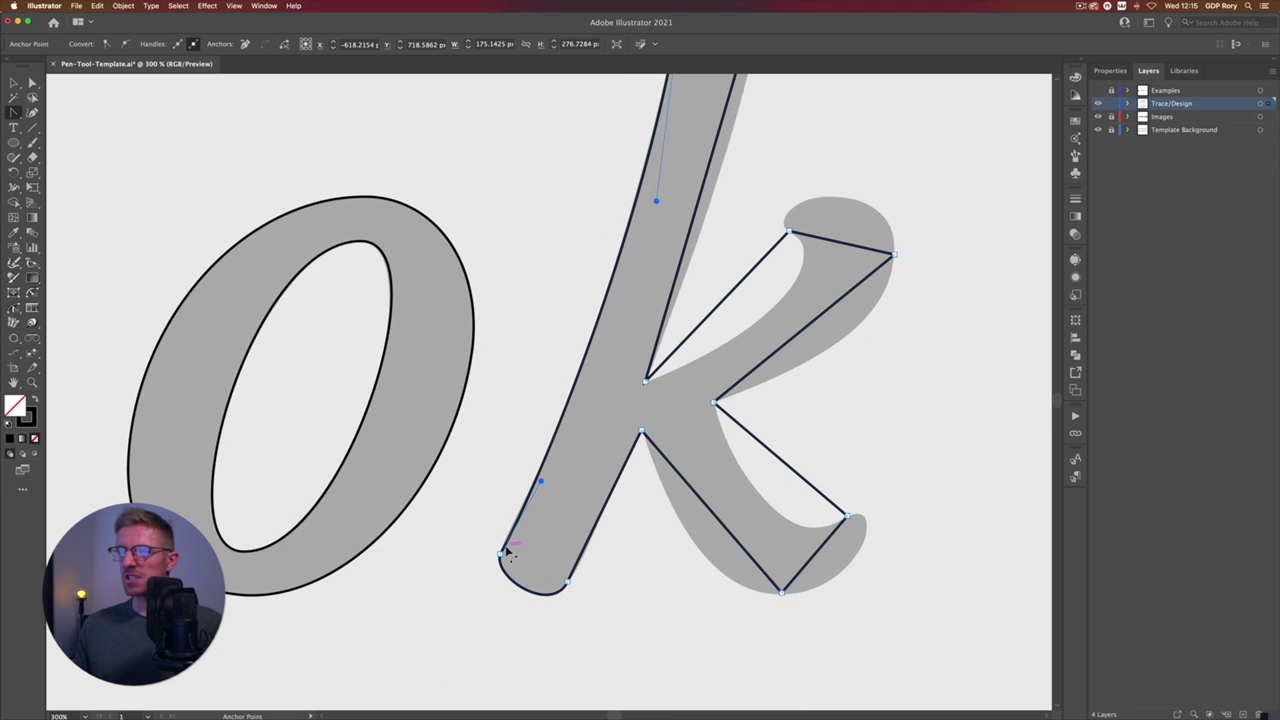
Step: Refine the curve of the stem's long left side so it sits more closely on the template edge
key(super+z)
click(503, 540)
drag(592, 330, 591, 343)
click(591, 336)
key(super+equal)
key(super+equal)
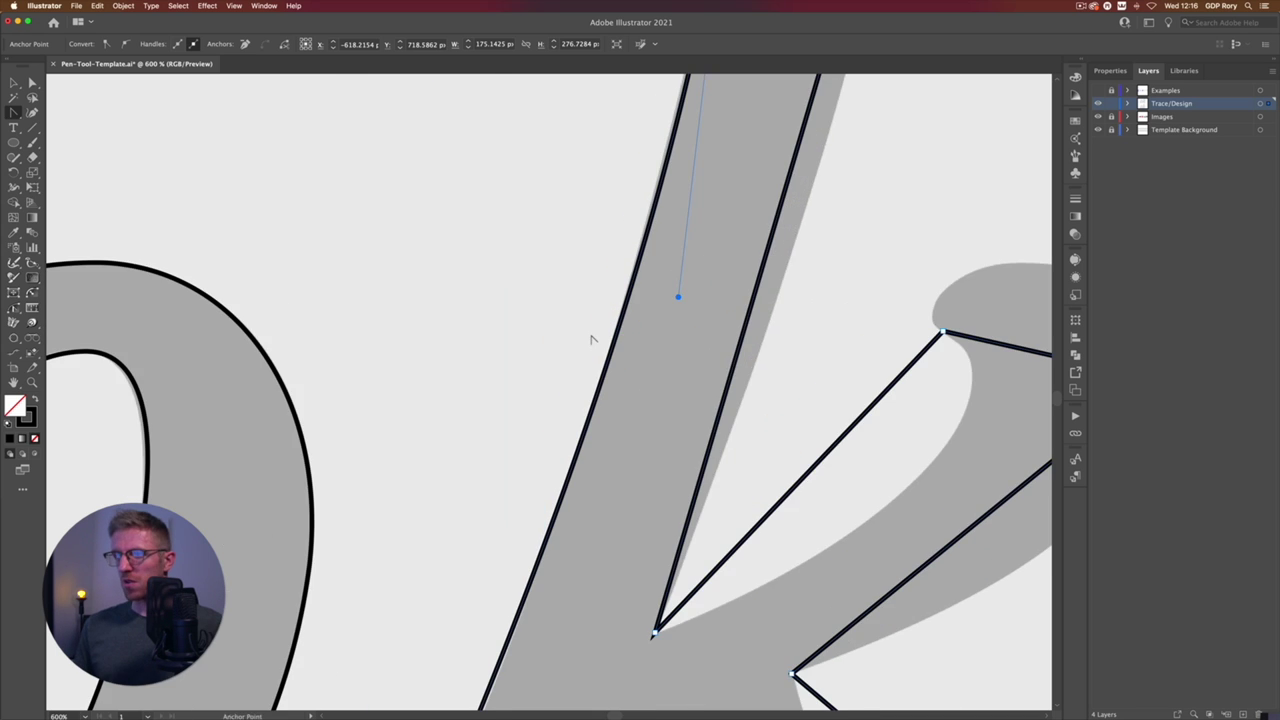
scroll(591, 340, down, 5)
click(603, 249)
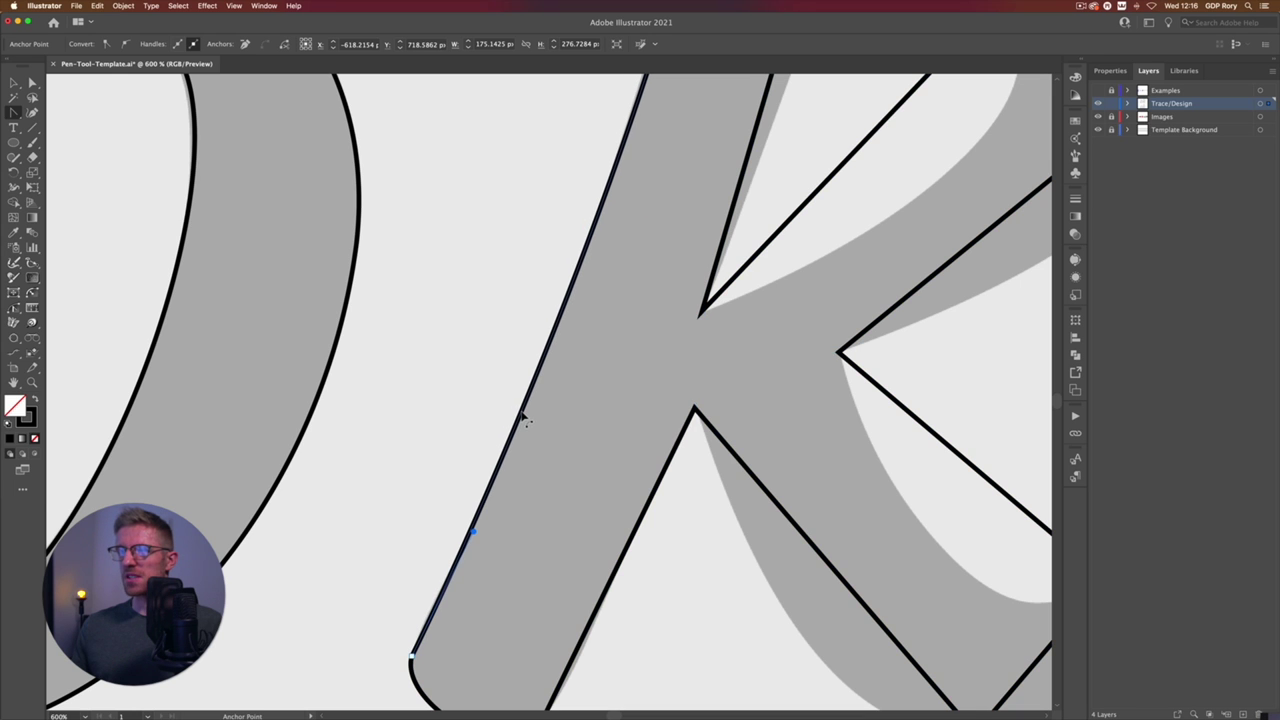
Step: Bend the stem's top segment around its rounded end and the outer segment of the leg's curled tip to the template edge
drag(520, 414, 504, 573)
drag(582, 332, 550, 480)
drag(595, 357, 649, 235)
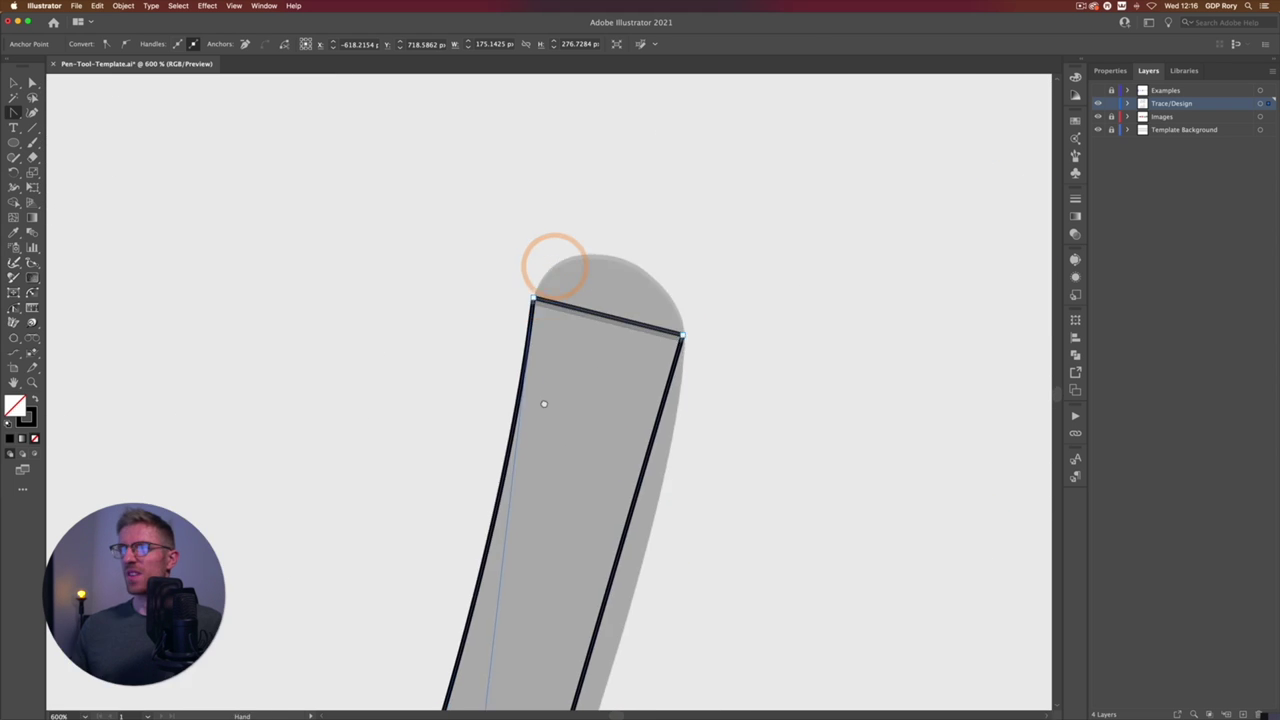
click(540, 414)
drag(560, 320, 538, 300)
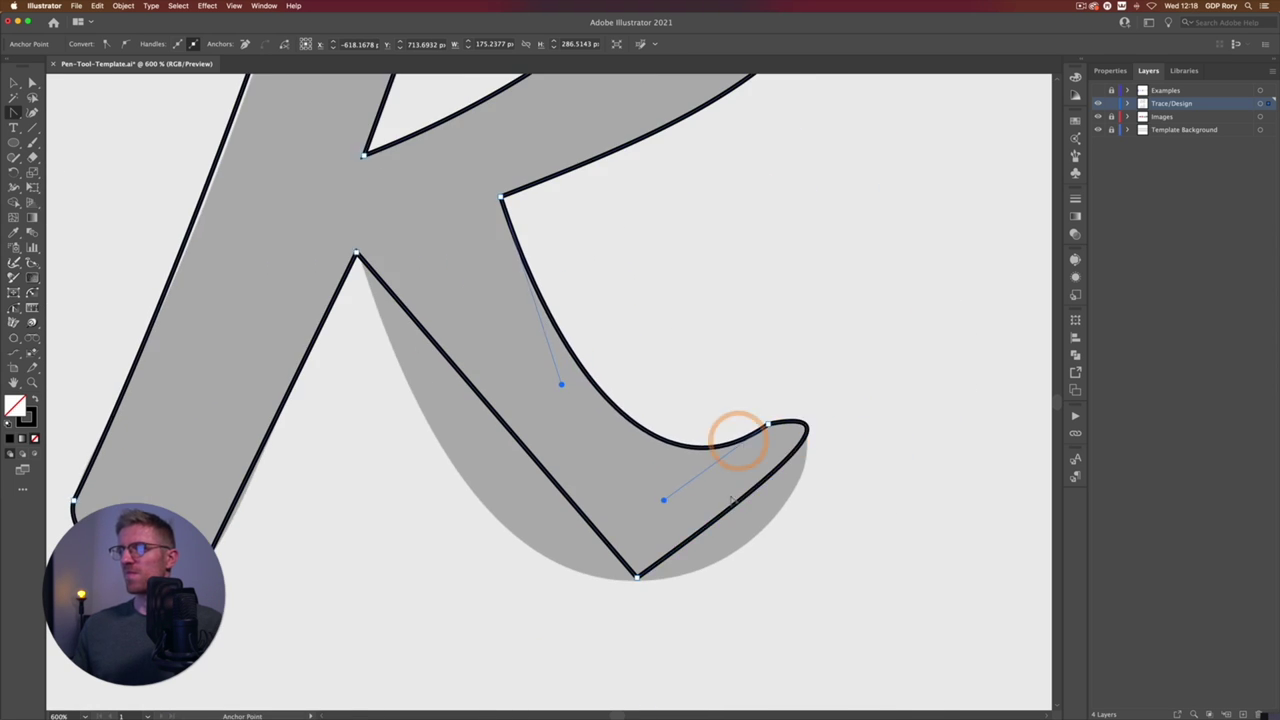
drag(737, 437, 800, 490)
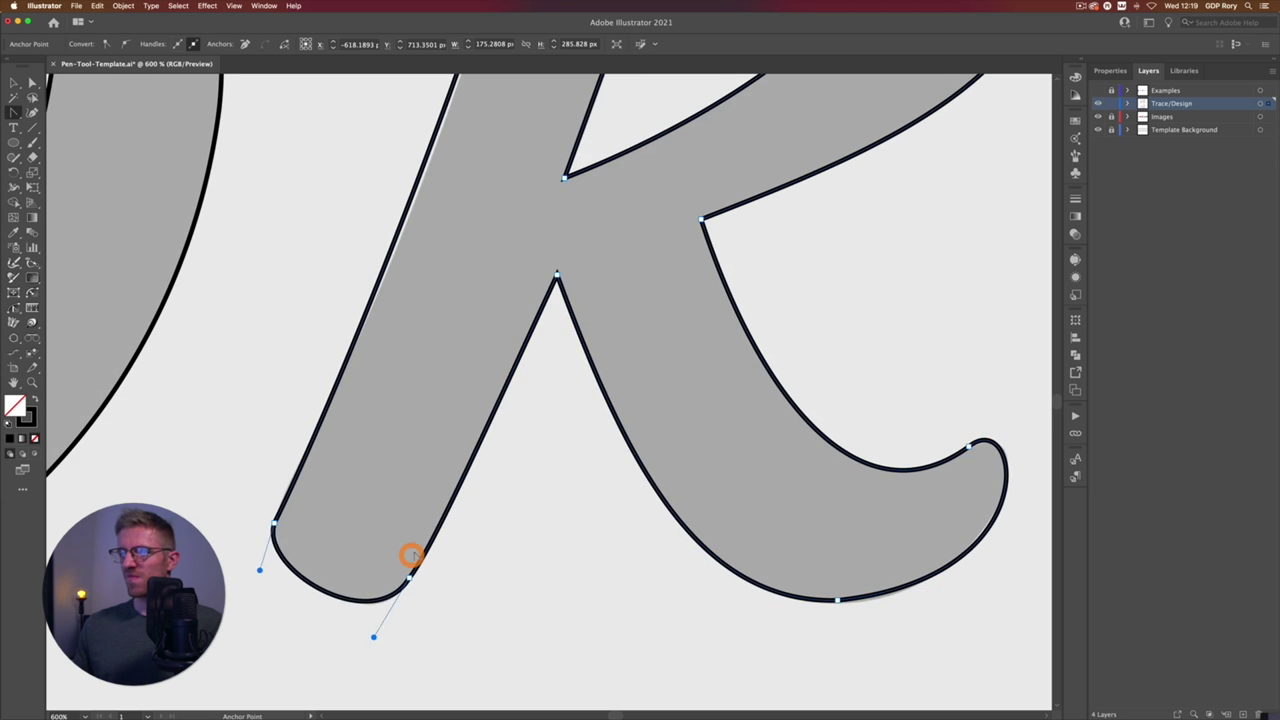
Step: Select the anchor at the stem's lower-left edge with Direct Selection and adjust its lower handle to fit the rounded foot
key(super+minus)
key(super+minus)
scroll(503, 397, down, 3)
drag(503, 397, 491, 409)
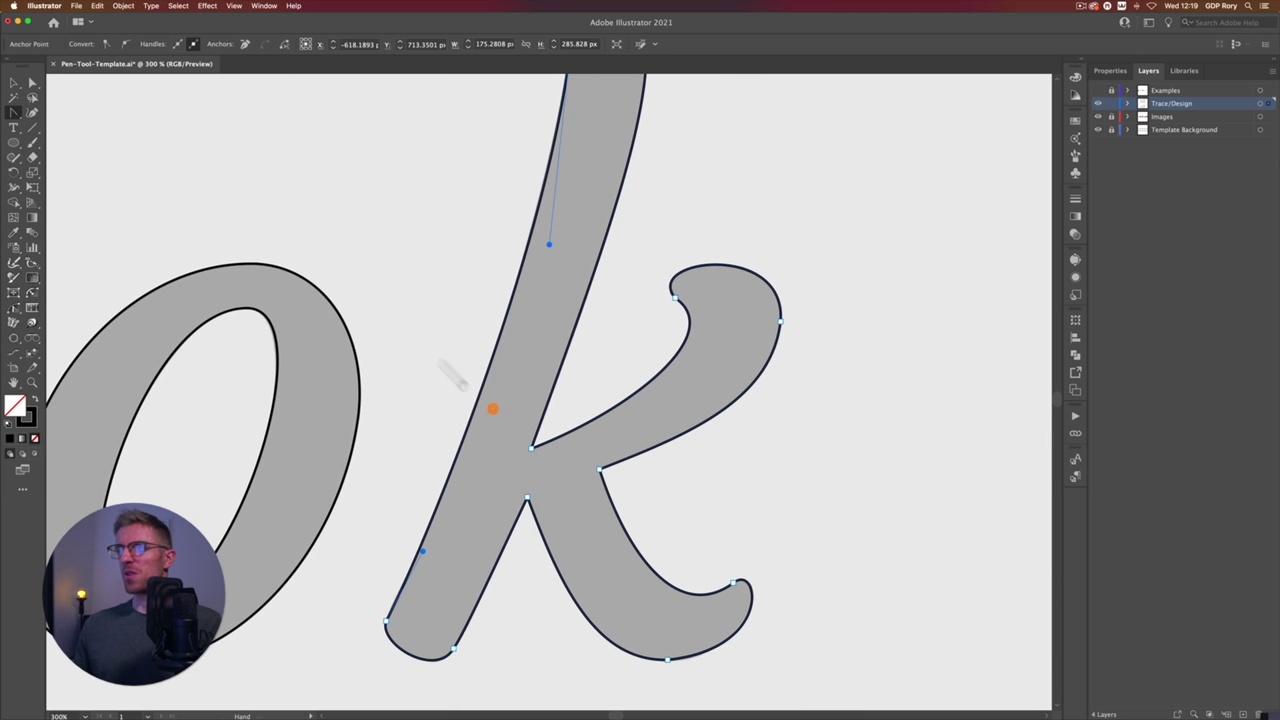
click(385, 619)
key(super+plus)
key(super+plus)
key(super+plus)
key(super+plus)
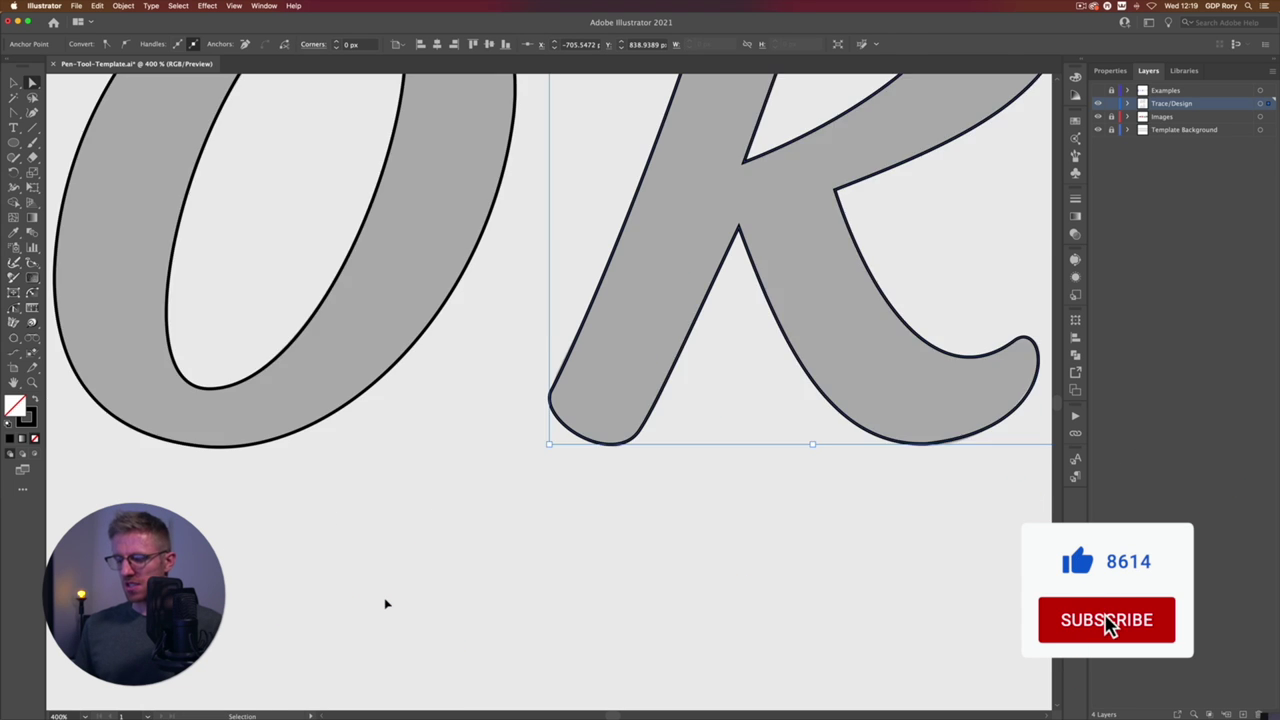
key(a)
drag(518, 479, 509, 449)
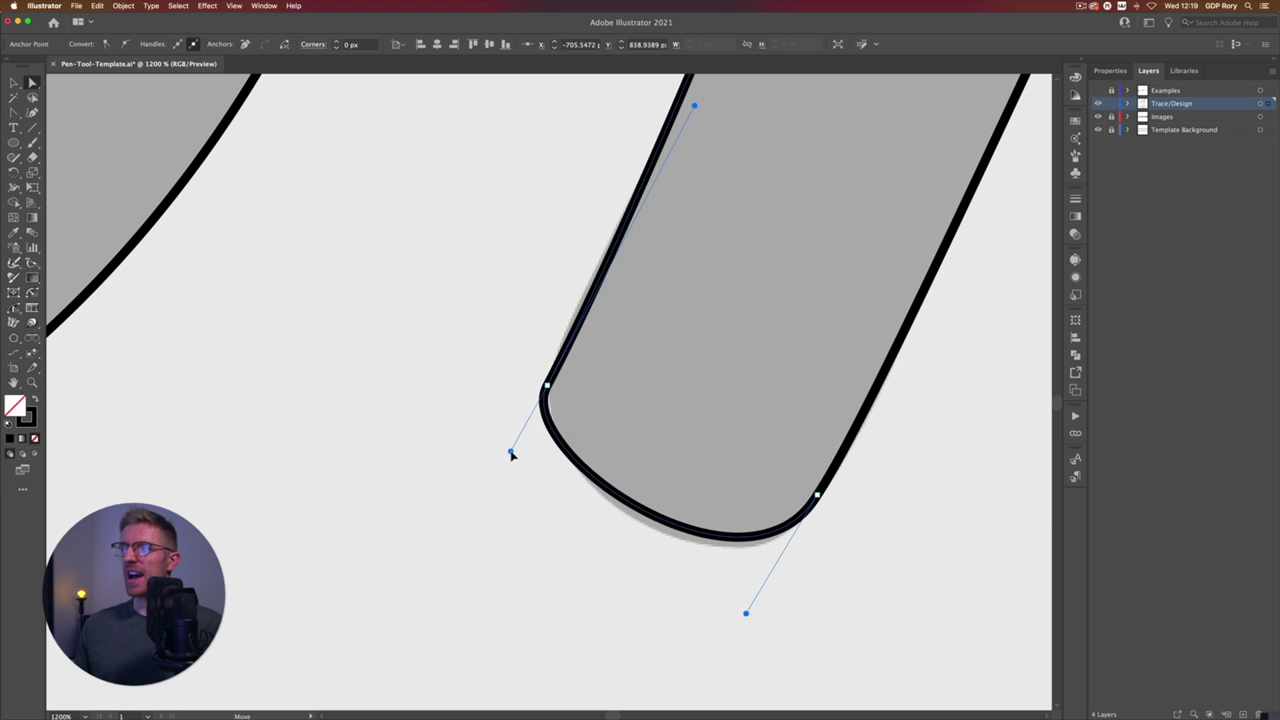
Step: Select the anchor at the lowest point of the leg's curve to check its handles, and clear the selection
key(super+minus)
scroll(543, 206, up, 5)
click(540, 206)
scroll(543, 206, right, 5)
click(964, 268)
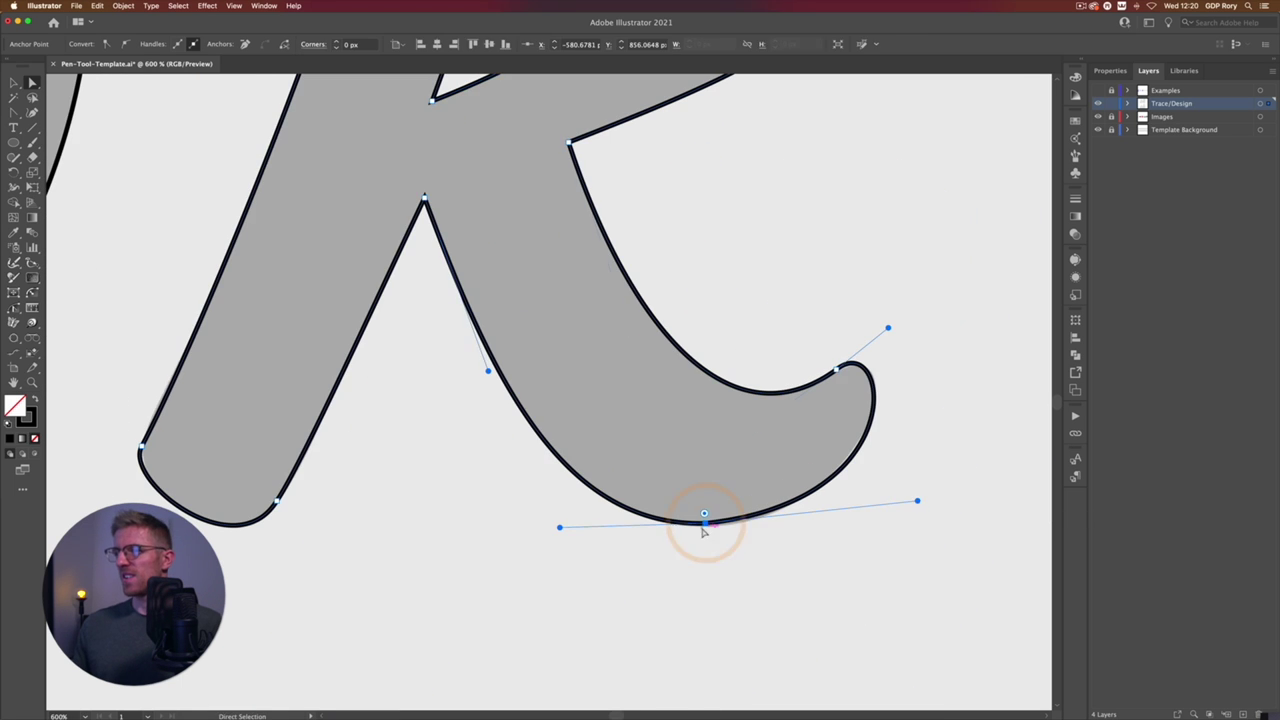
click(345, 505)
Step: Look over the traced "ok" lettering as a whole and bring the "Oh la la" neon sign image into view
key(super+minus)
scroll(325, 418, up, 5)
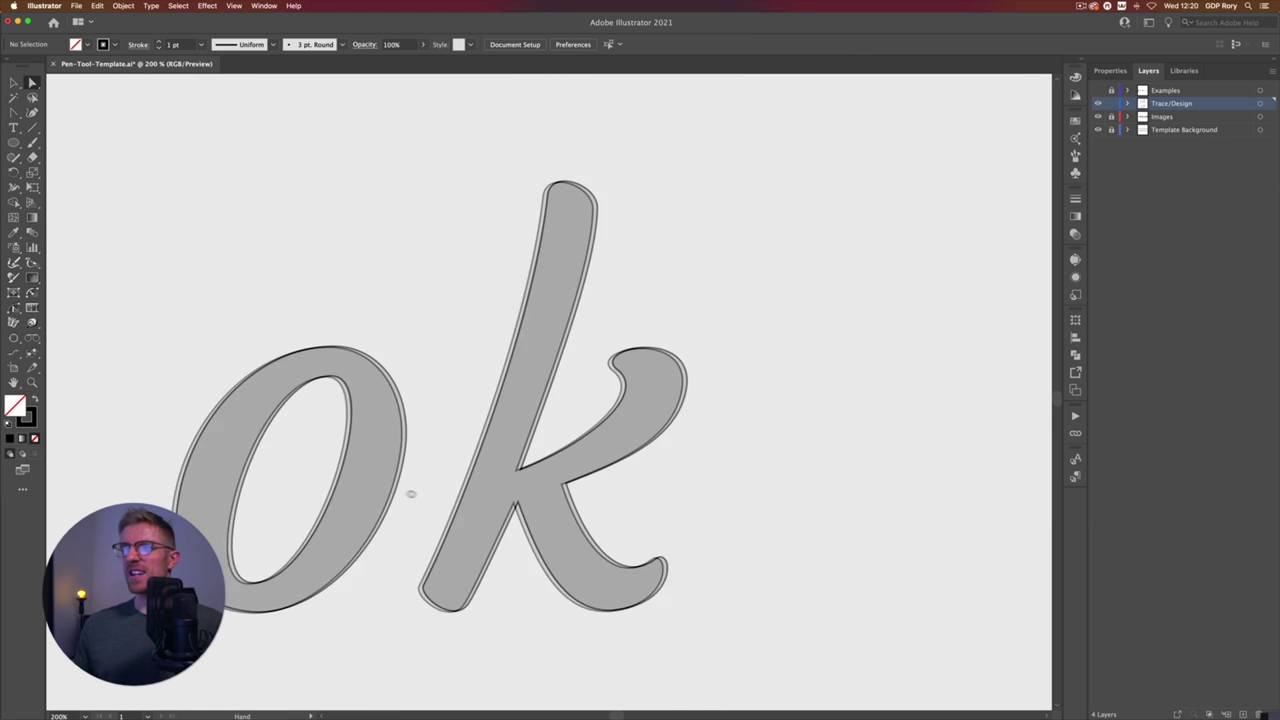
click(451, 491)
key(super+minus)
key(super+minus)
key(super+minus)
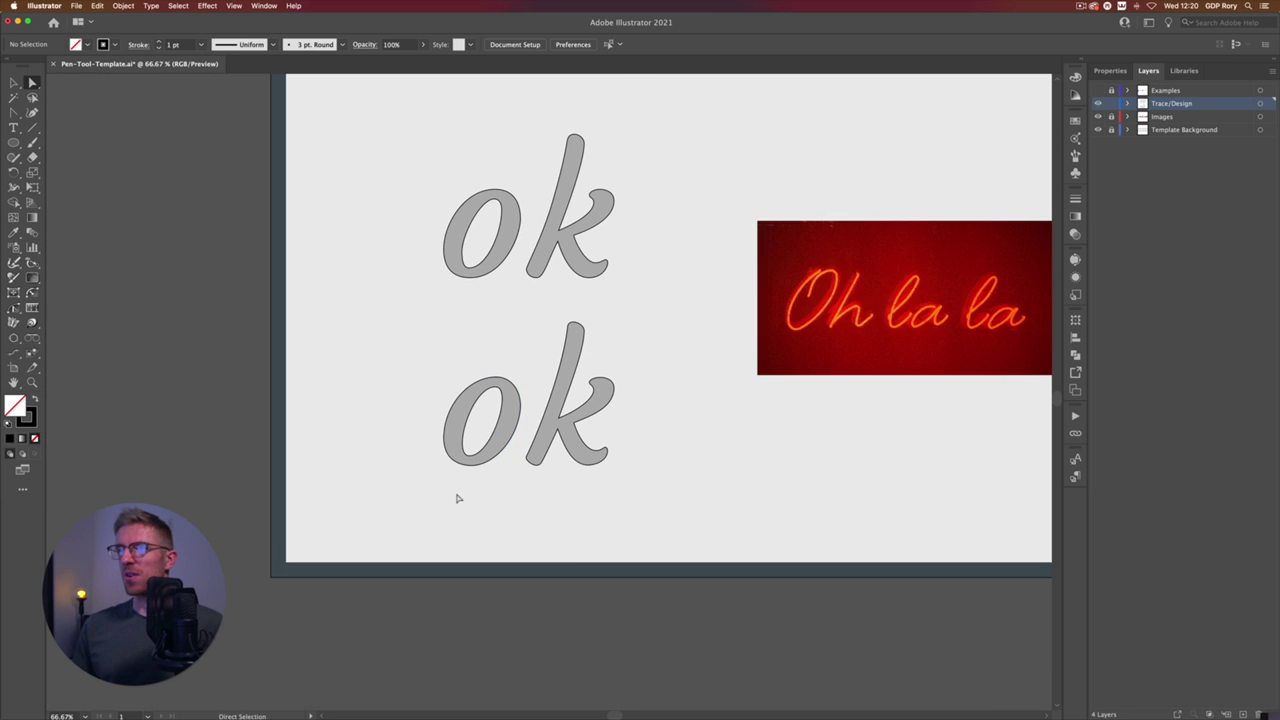
scroll(357, 366, right, 5)
scroll(357, 366, up, 2)
key(v)
click(381, 249)
scroll(447, 255, right, 3)
drag(447, 255, 340, 246)
key(super+plus)
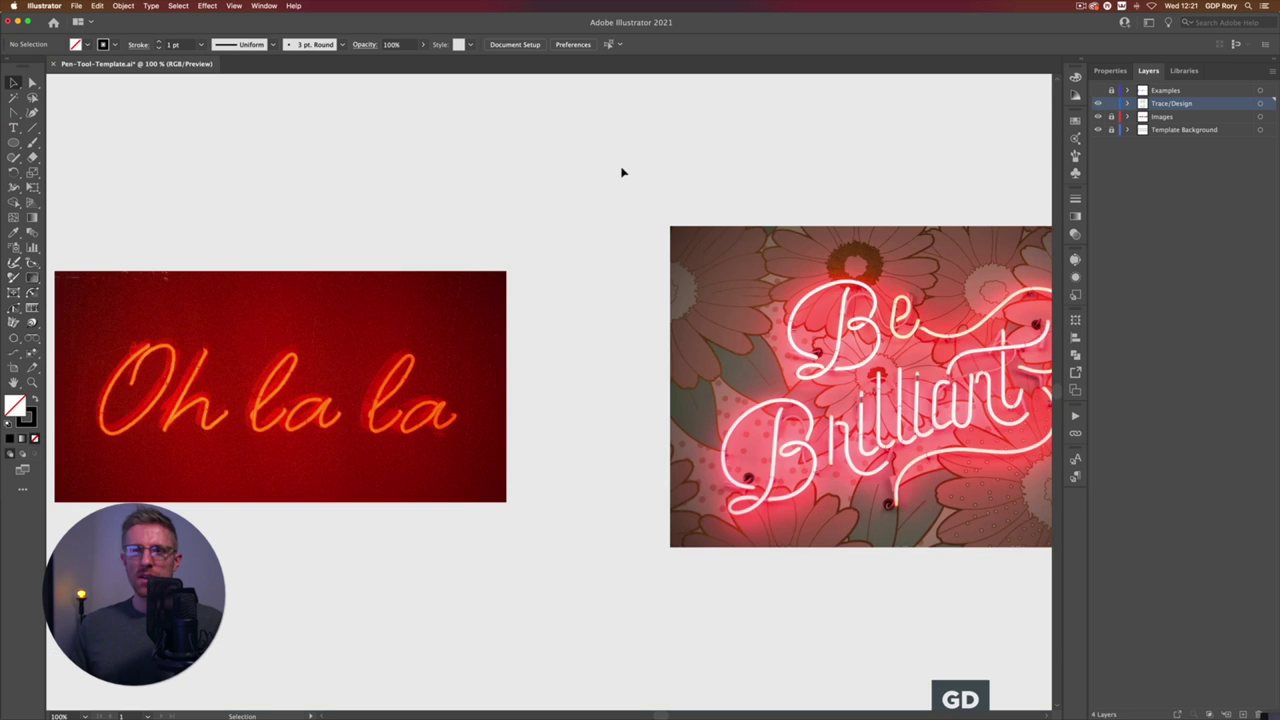
drag(530, 225, 657, 217)
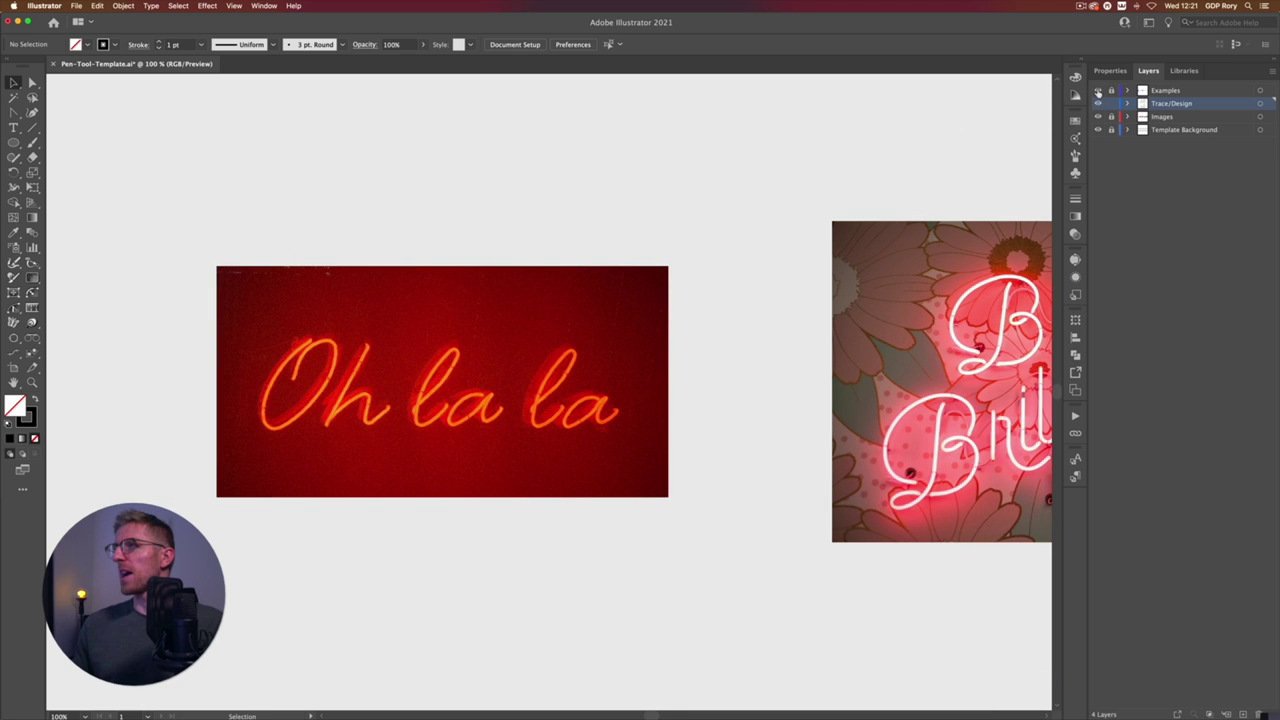
Step: Show the Examples layer and hide the Images layer to examine the example "Oh la la" lettering up close
click(1098, 90)
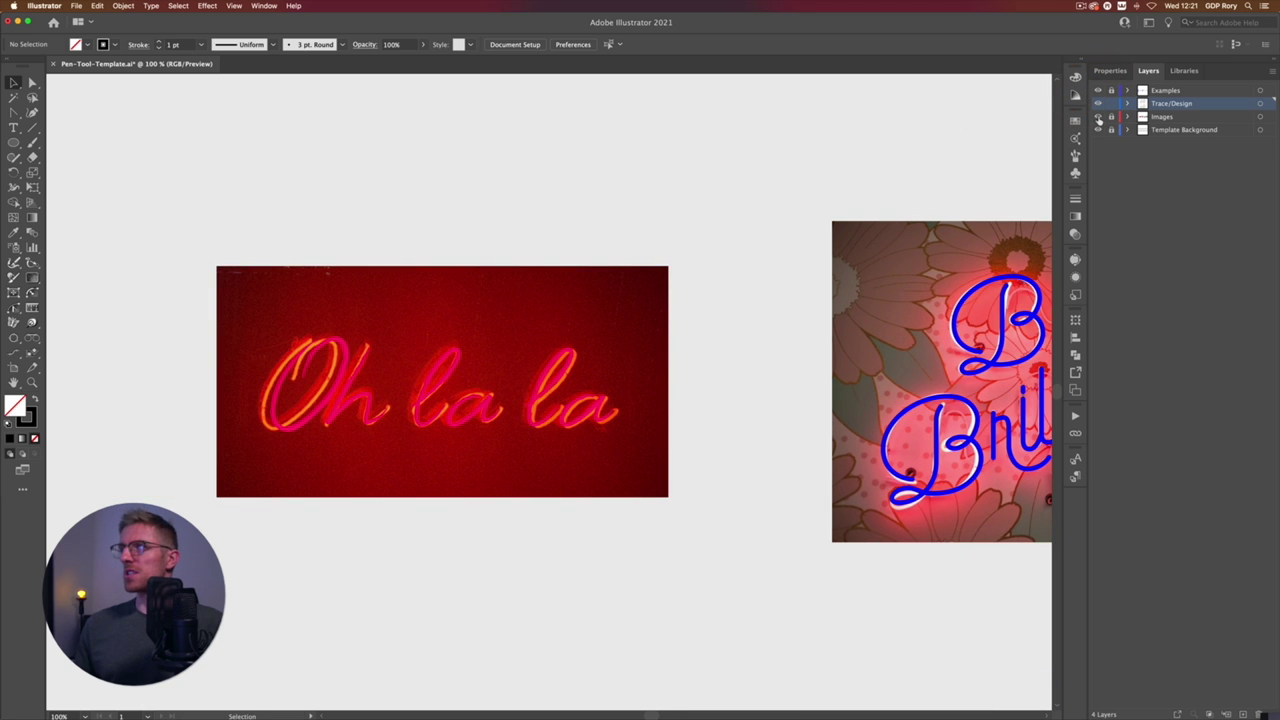
click(1098, 117)
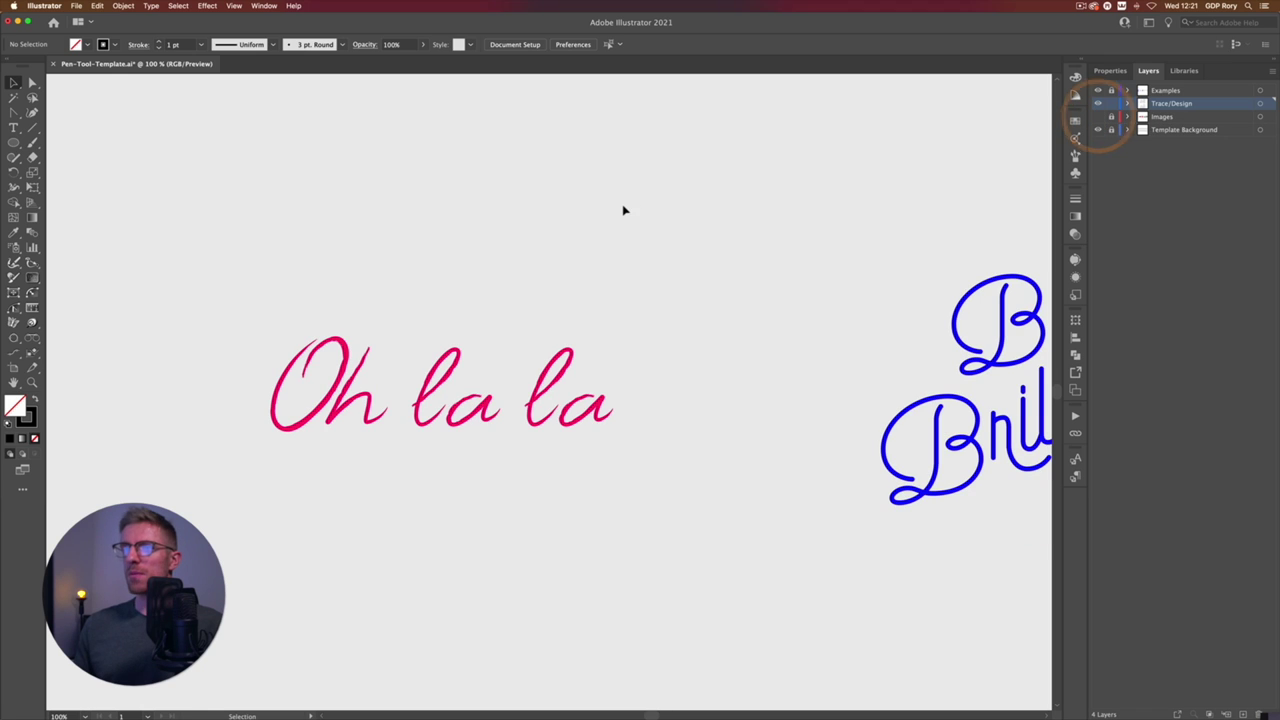
key(super+equal)
key(super+equal)
key(super+equal)
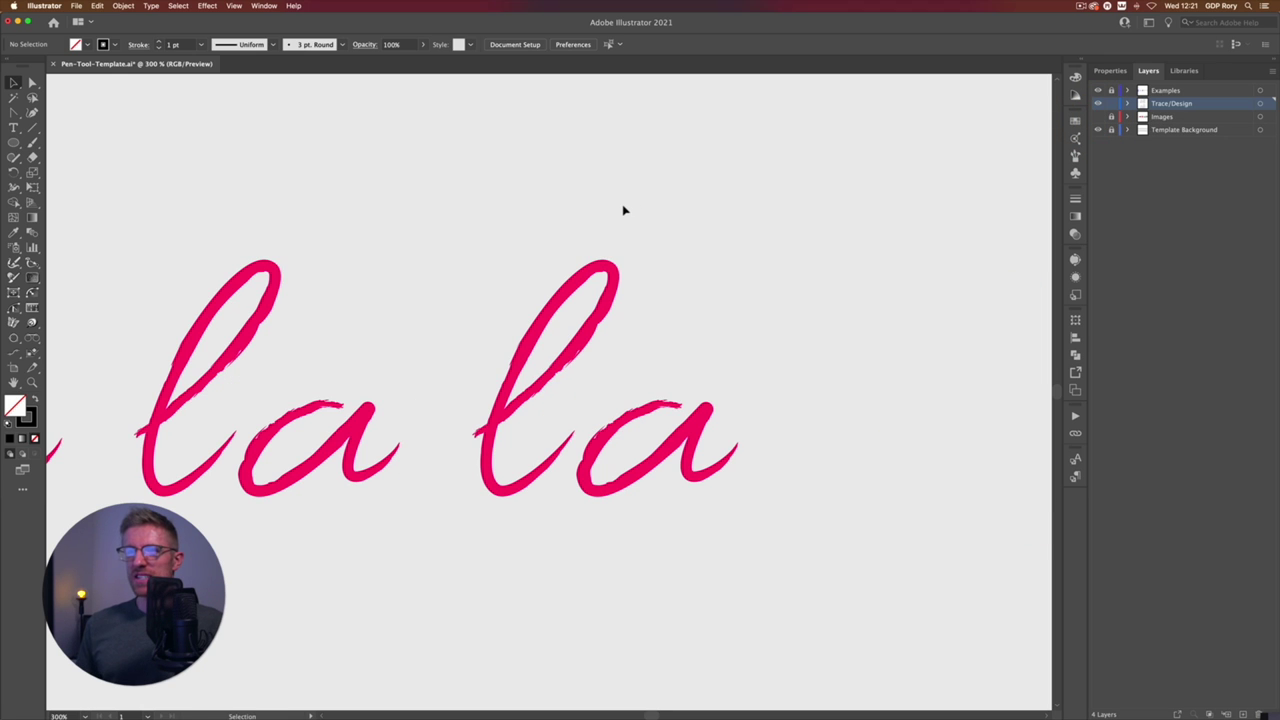
drag(378, 315, 637, 348)
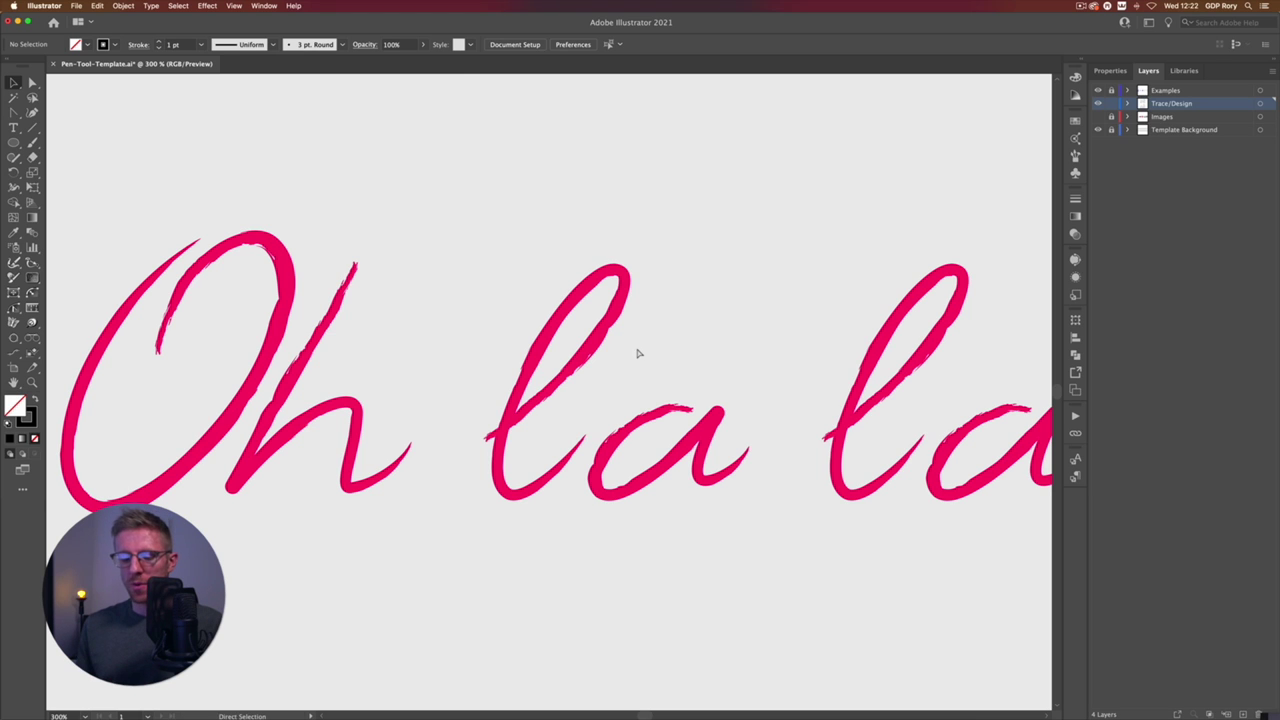
Step: Inspect the paths of the "Oh la la" example in outline view and return to the normal preview
key(ctrl+y)
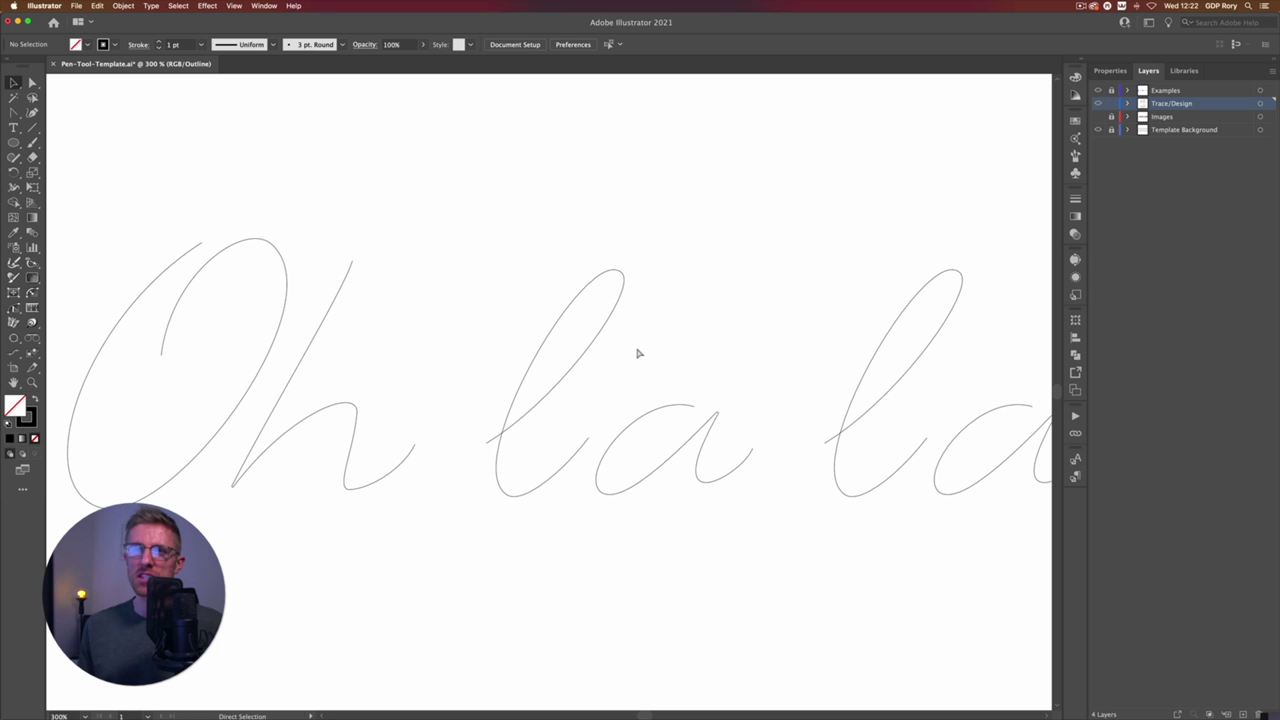
key(ctrl+y)
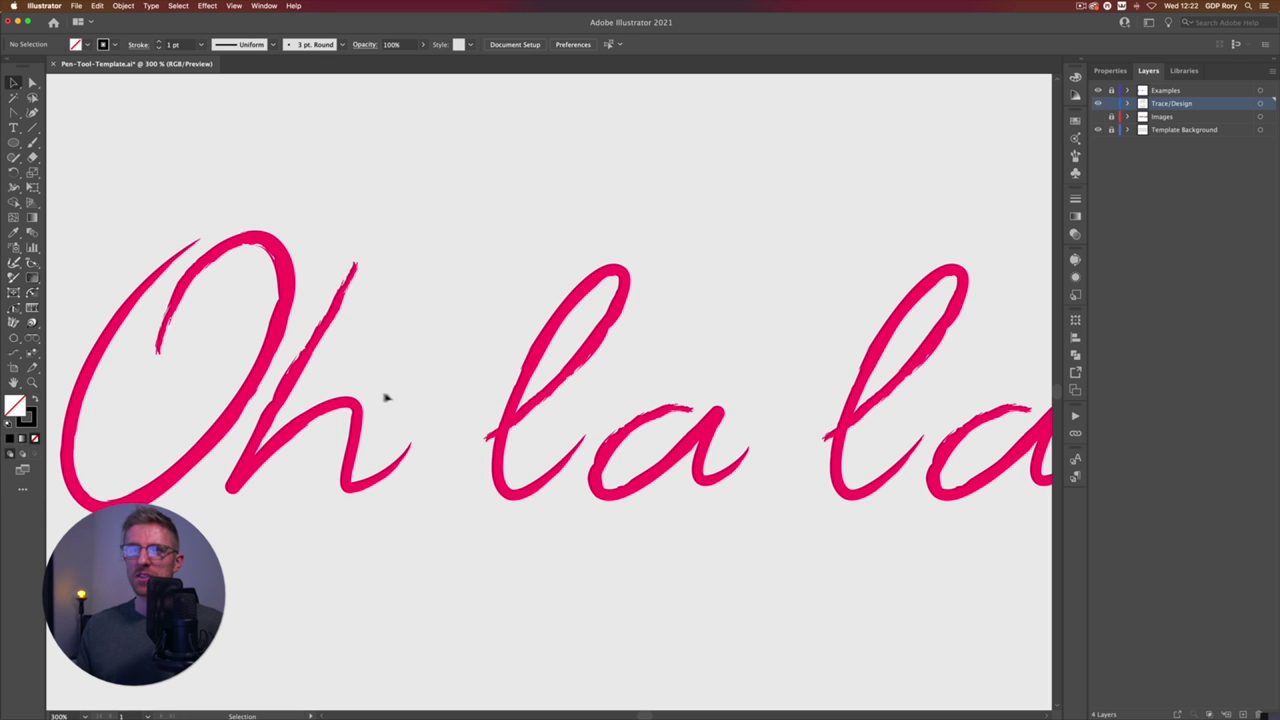
scroll(451, 366, right, 1)
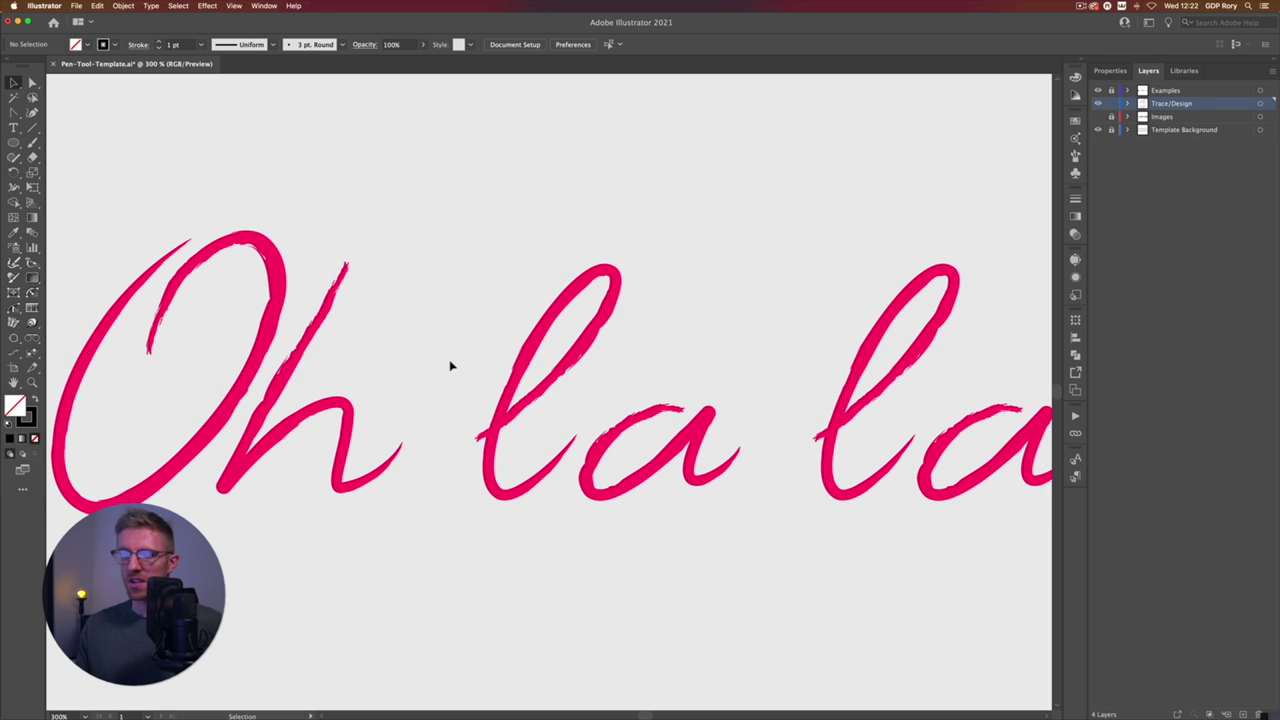
Step: Show the Images layer again and hide the Examples layer, leaving the "Oh la la" neon sign ready for tracing
key(ctrl+0)
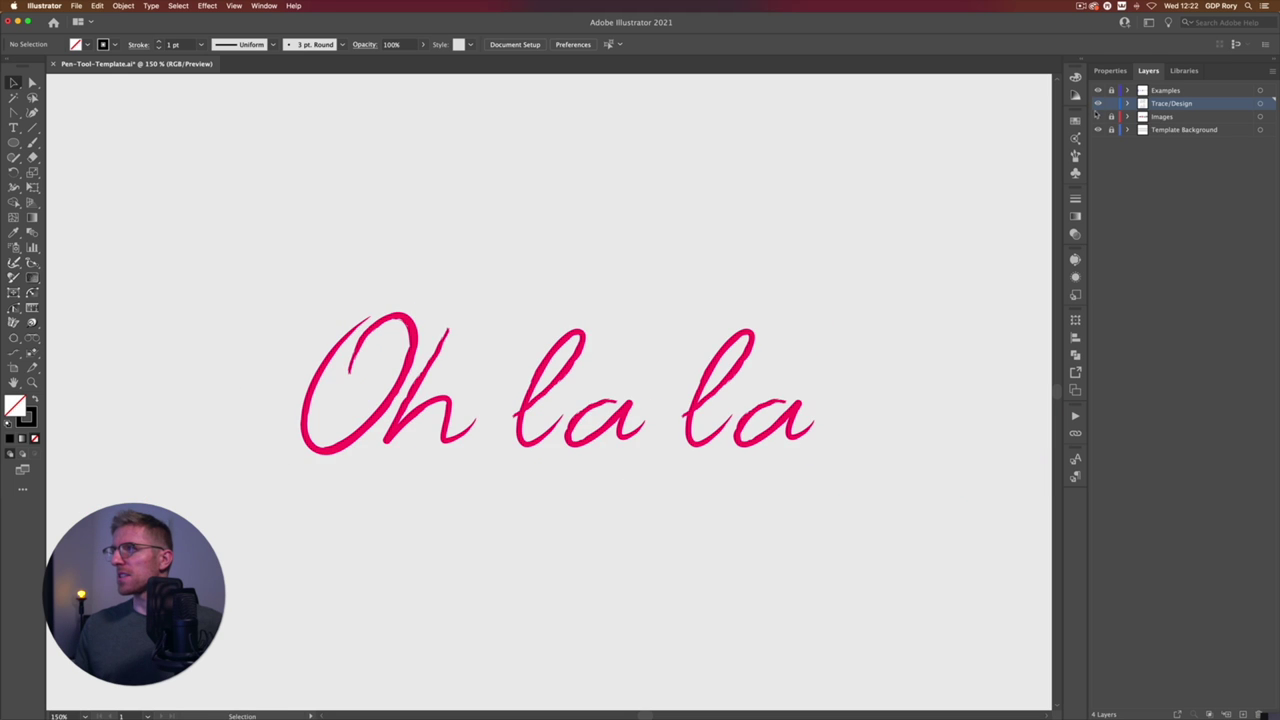
click(1097, 117)
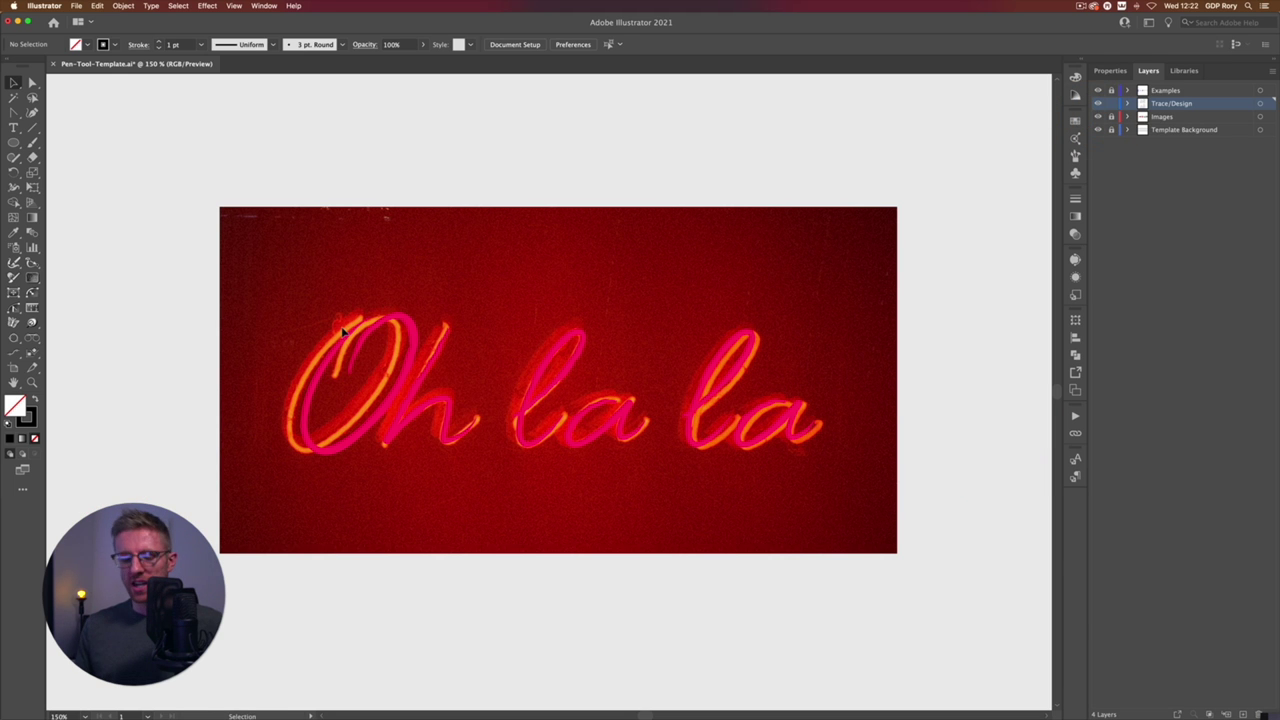
key(ctrl+plus)
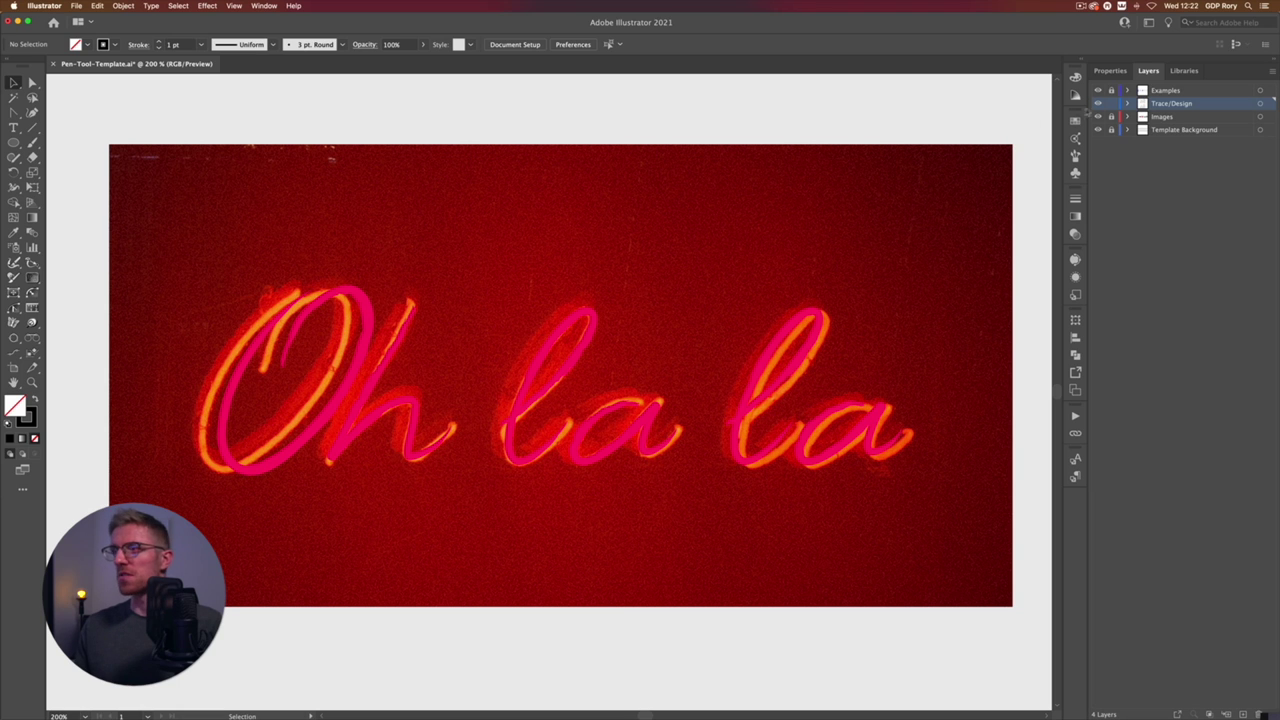
click(1097, 90)
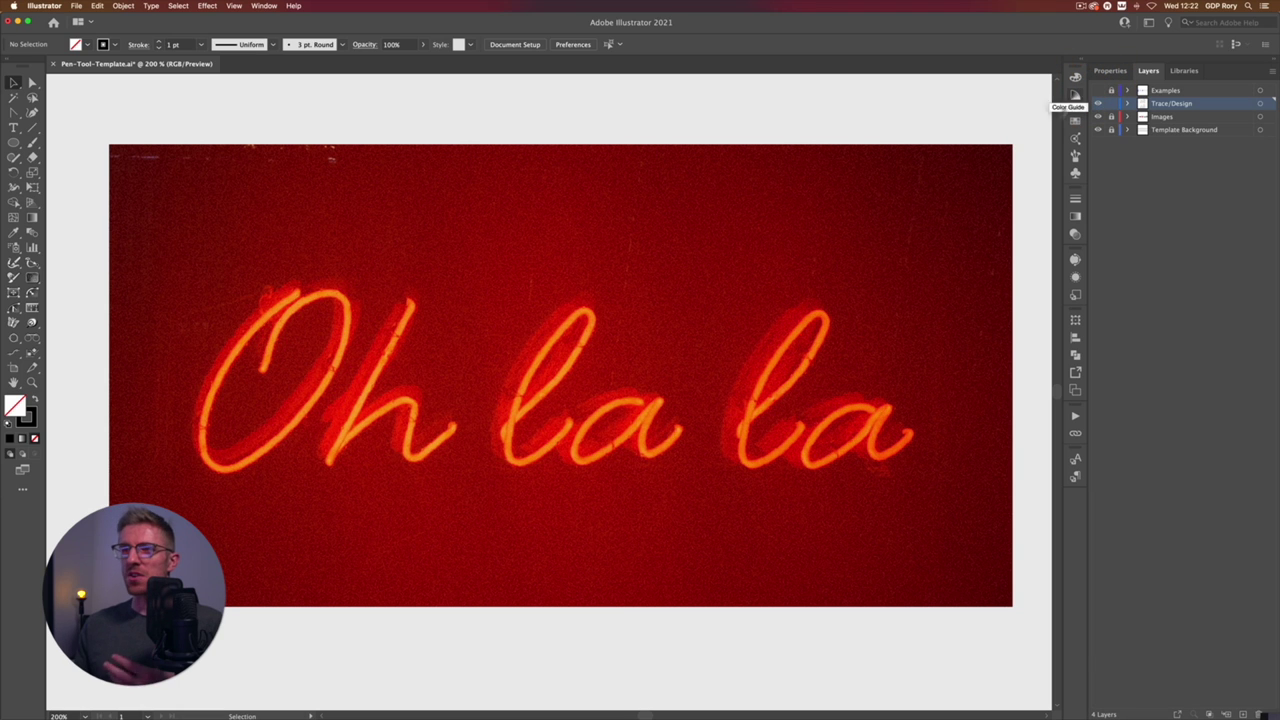
Step: Bring the "Be Brilliant" neon sign into view and overlay the Examples layer to compare its lettering with the photo
scroll(660, 314, right, 3)
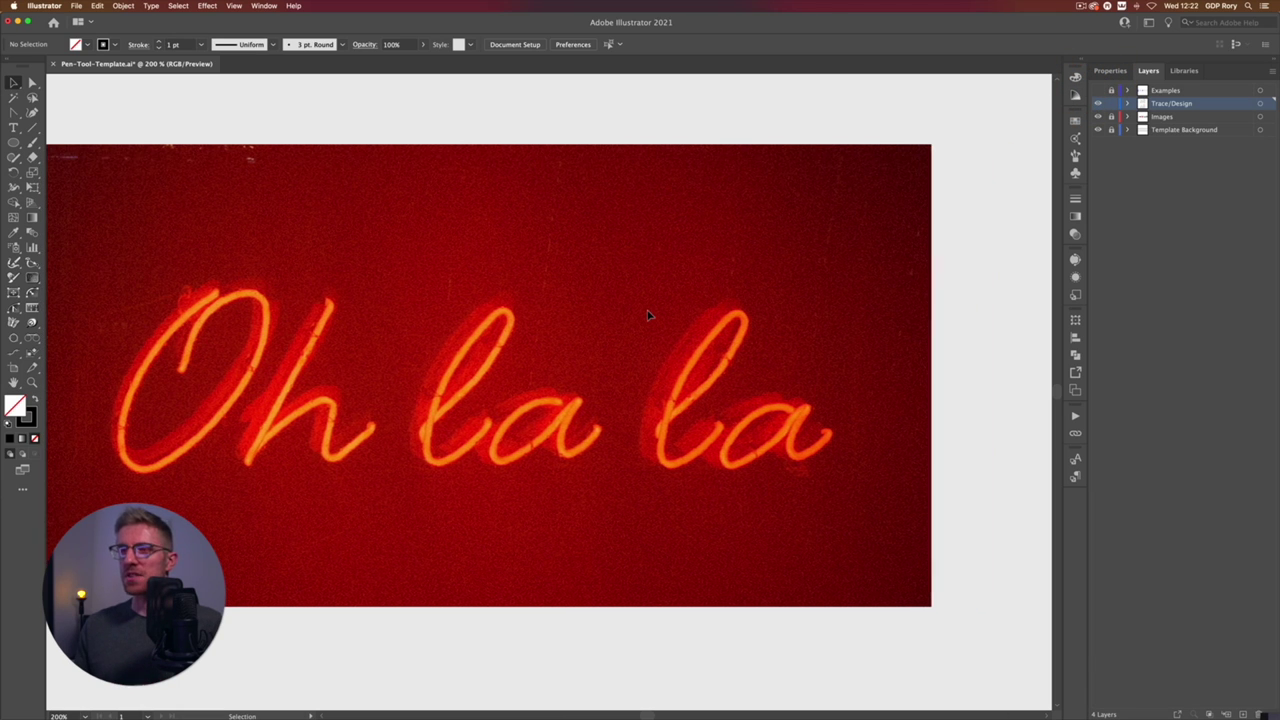
scroll(647, 315, right, 15)
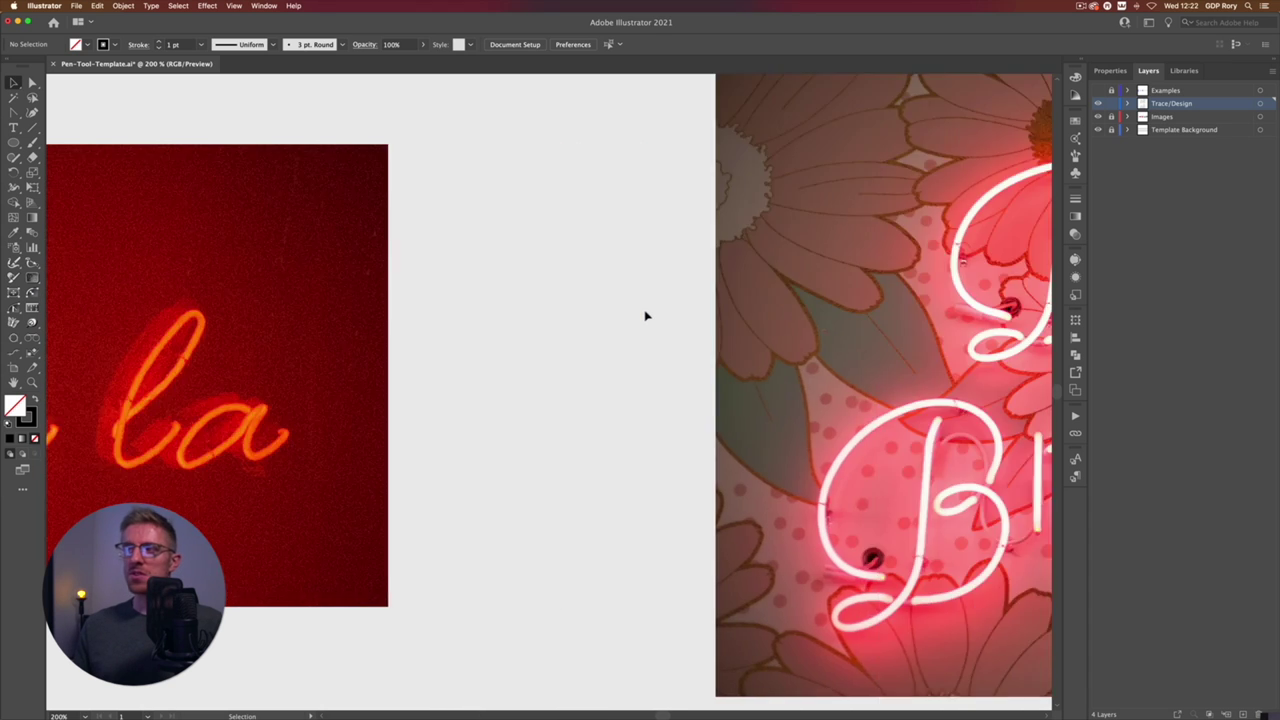
scroll(645, 315, right, 14)
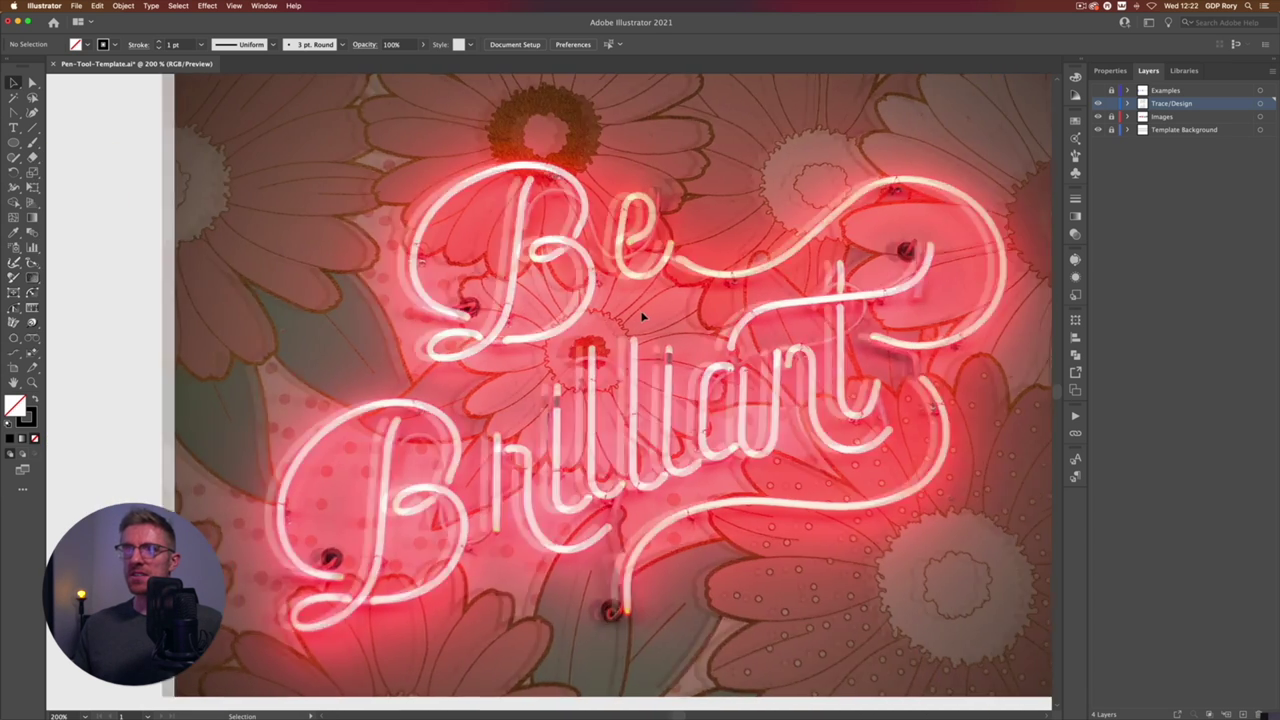
scroll(643, 316, right, 1)
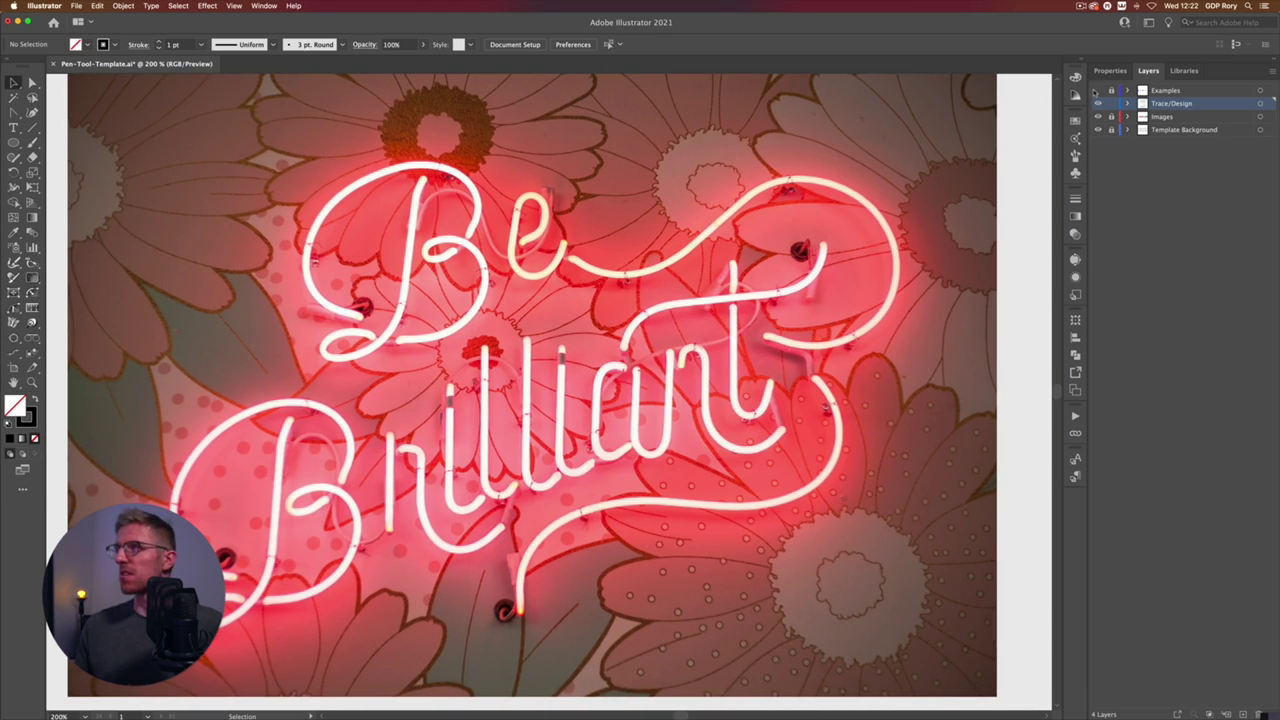
click(1098, 91)
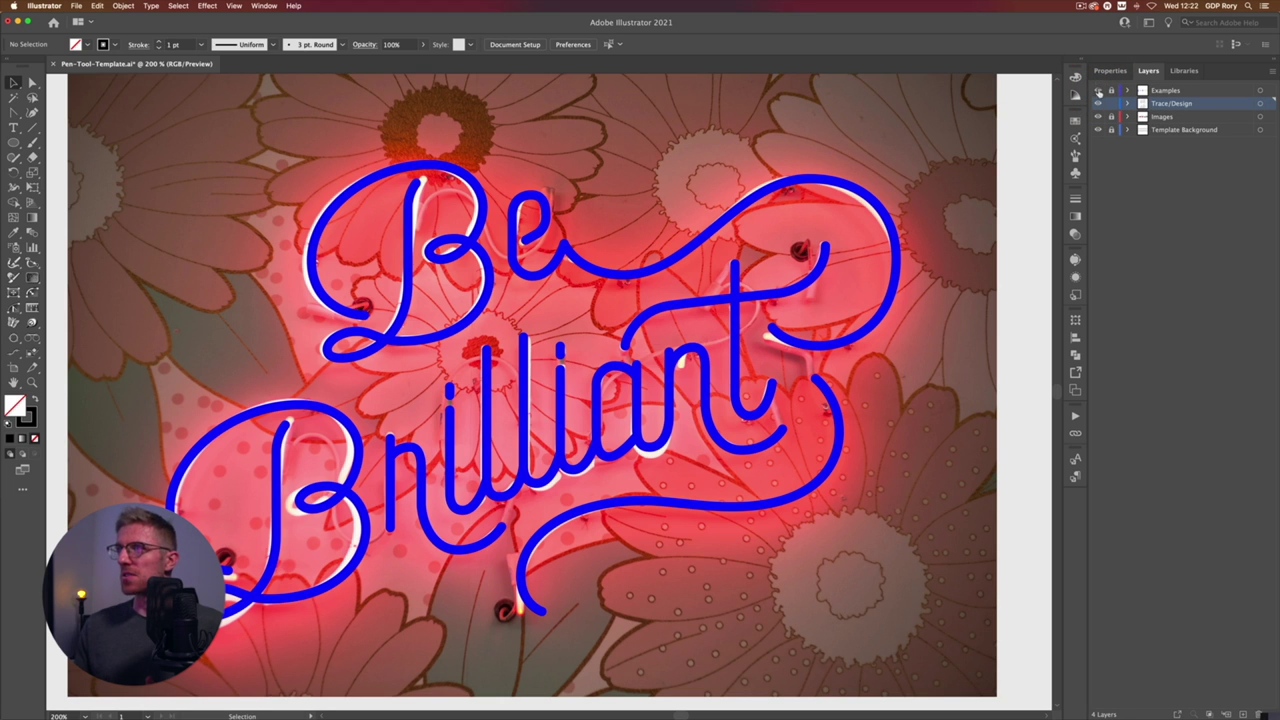
click(1098, 91)
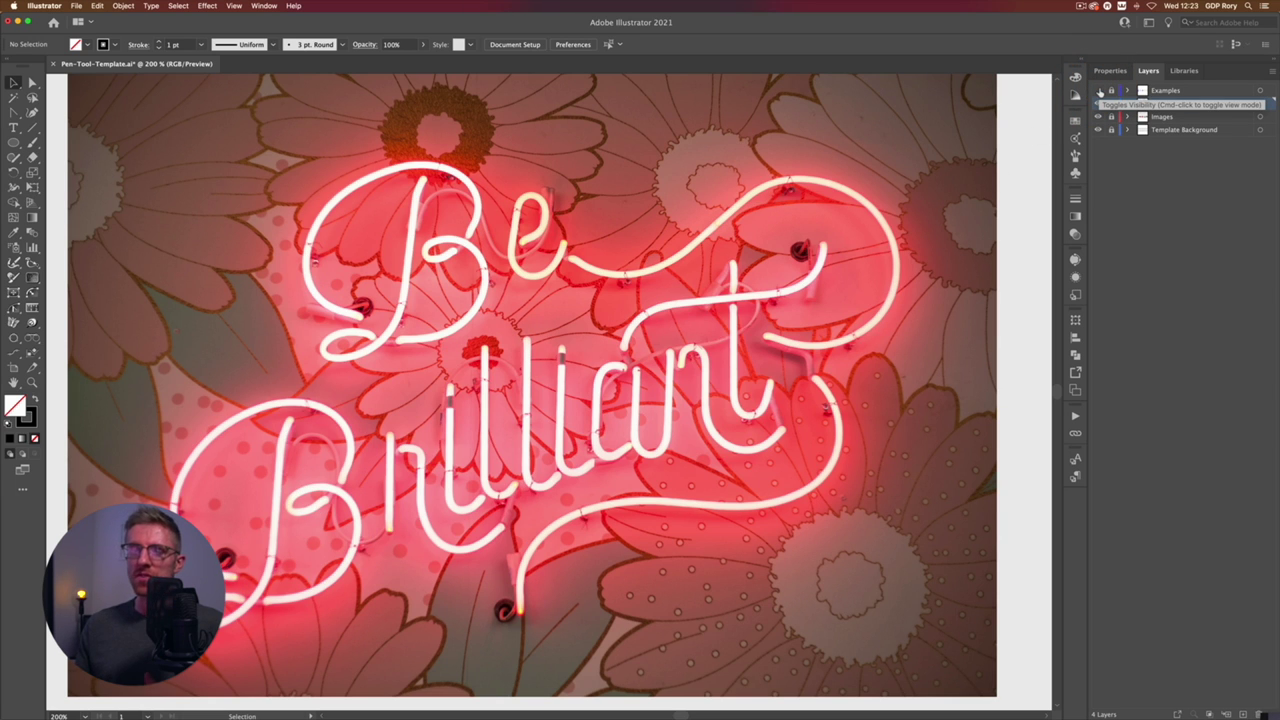
click(1098, 91)
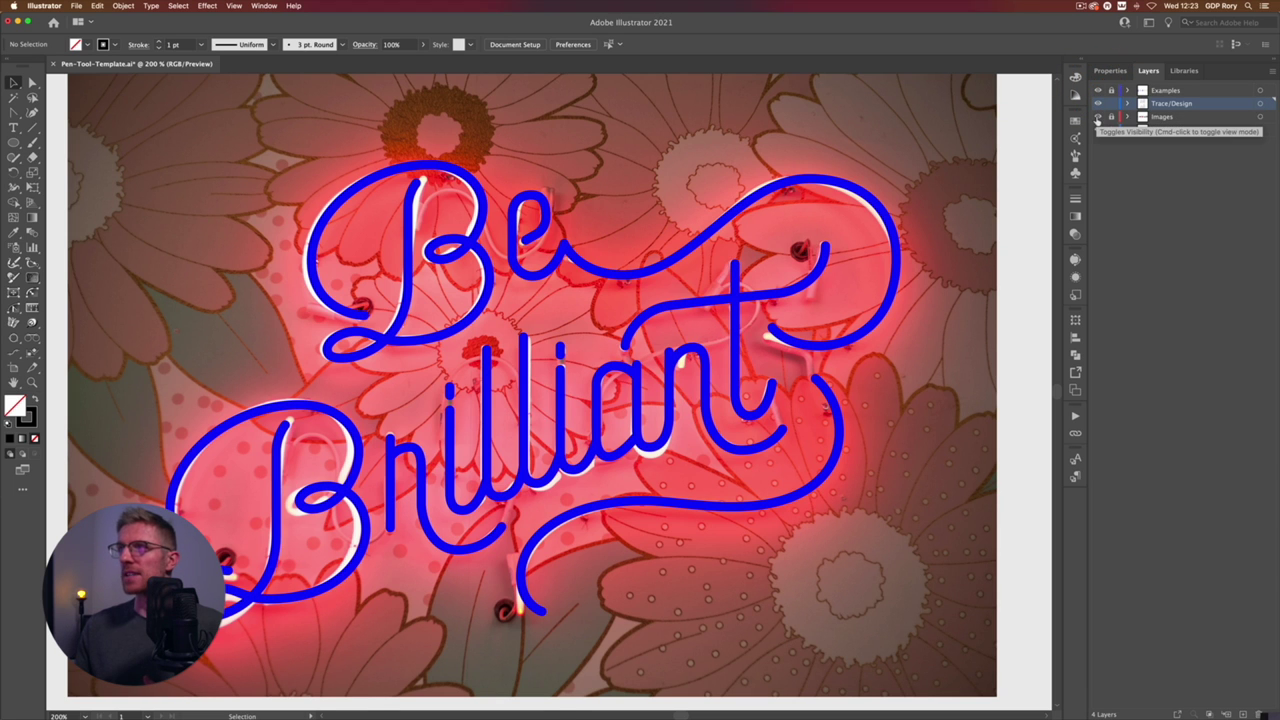
Step: Hide the Images layer and unlock the Examples layer to isolate the "Be Brilliant" example lettering
click(1098, 117)
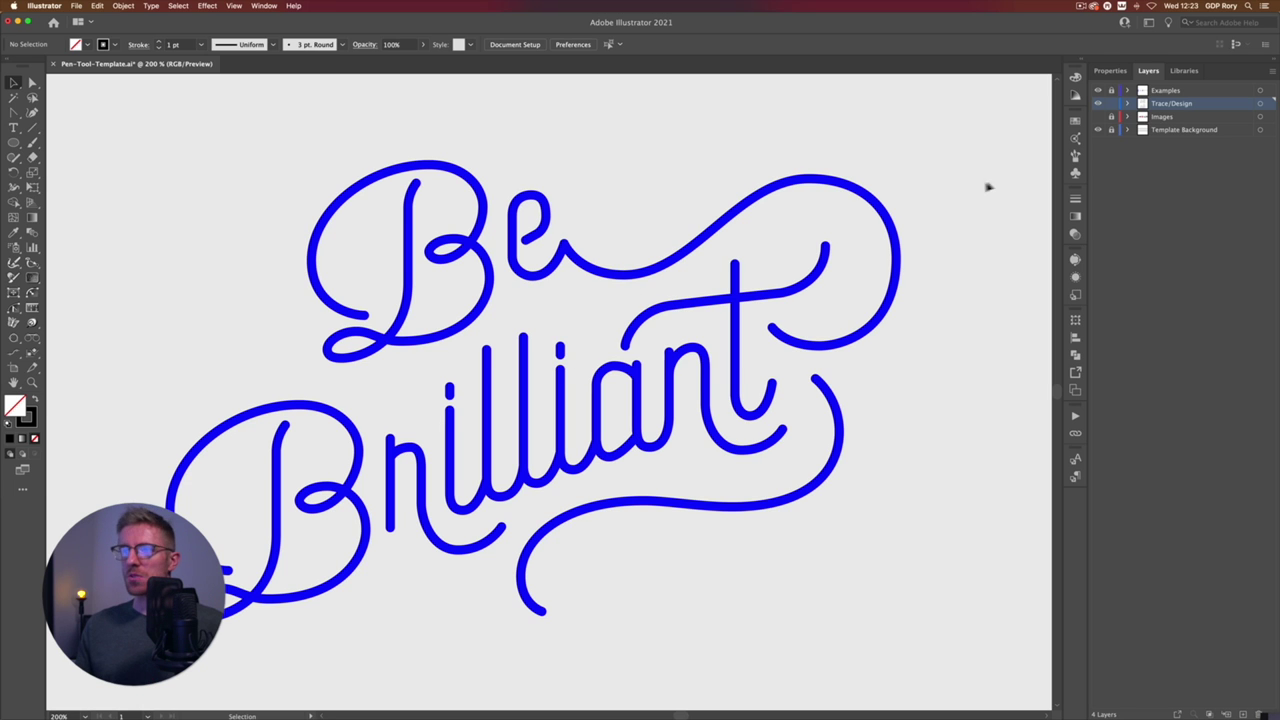
click(1098, 117)
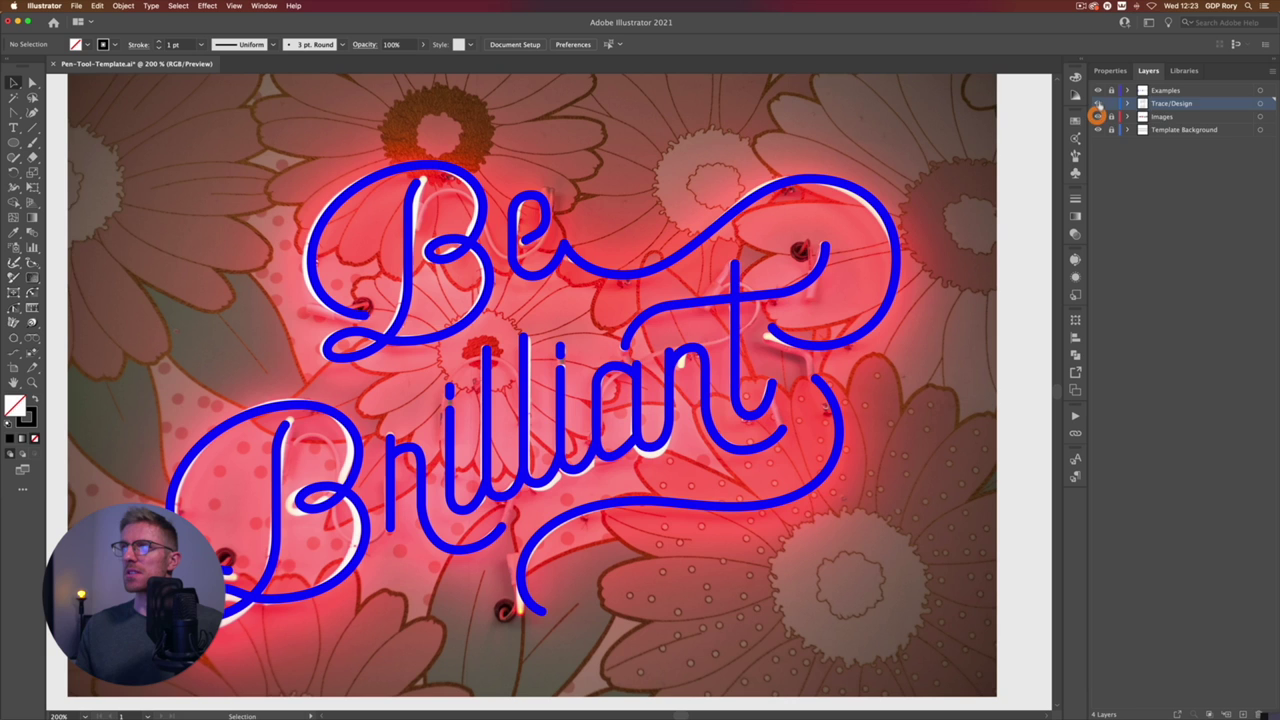
click(1098, 103)
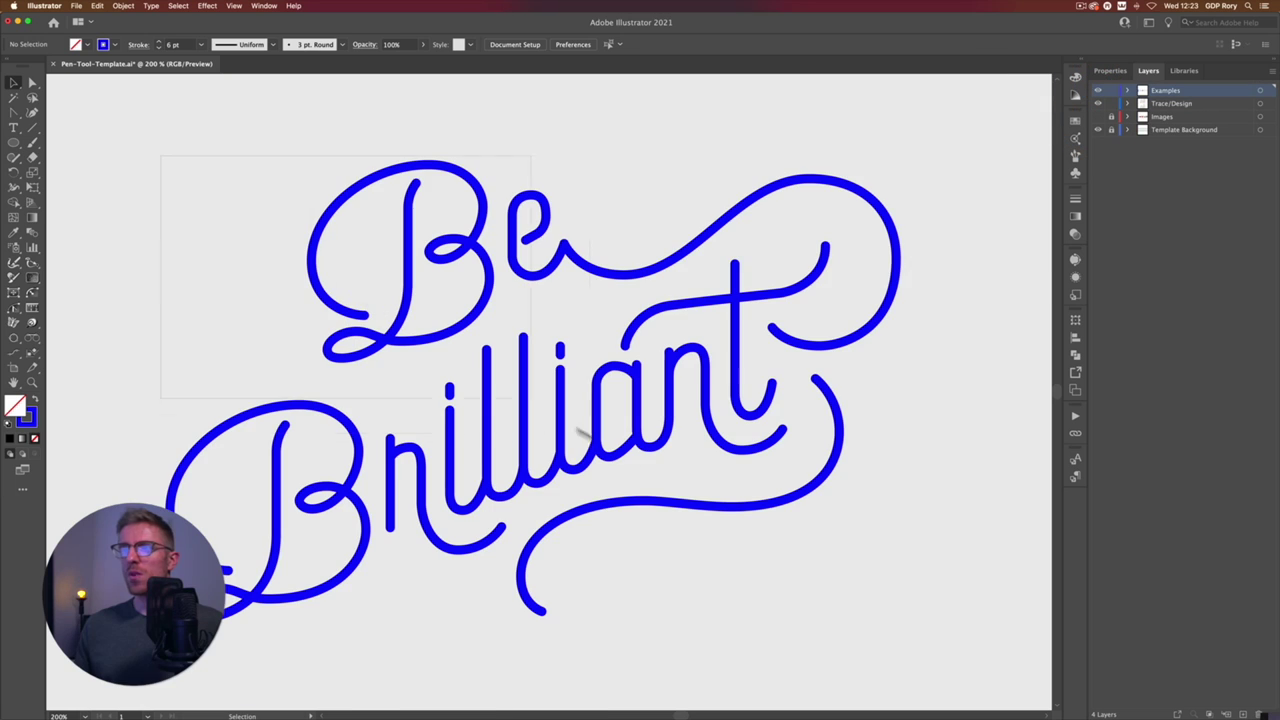
Step: Select all the "Be Brilliant" example paths and examine their anchor points in outline view
drag(580, 430, 897, 600)
key(a)
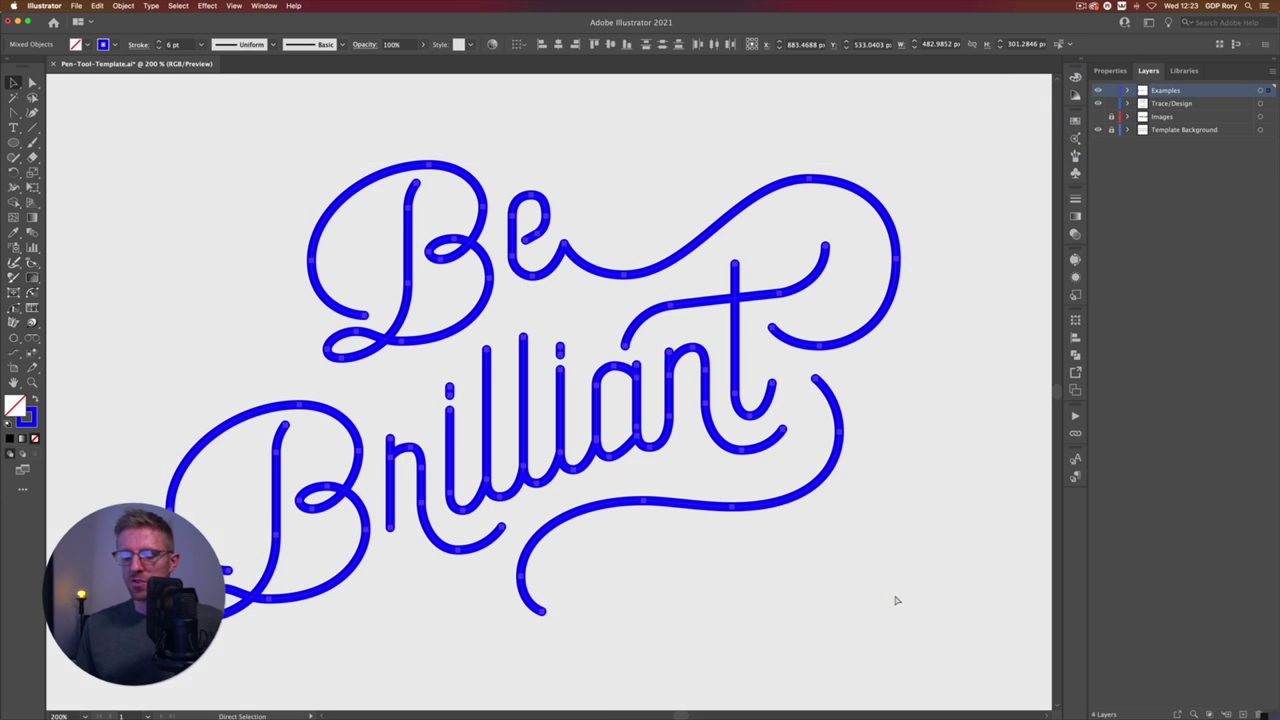
key(super+y)
key(v)
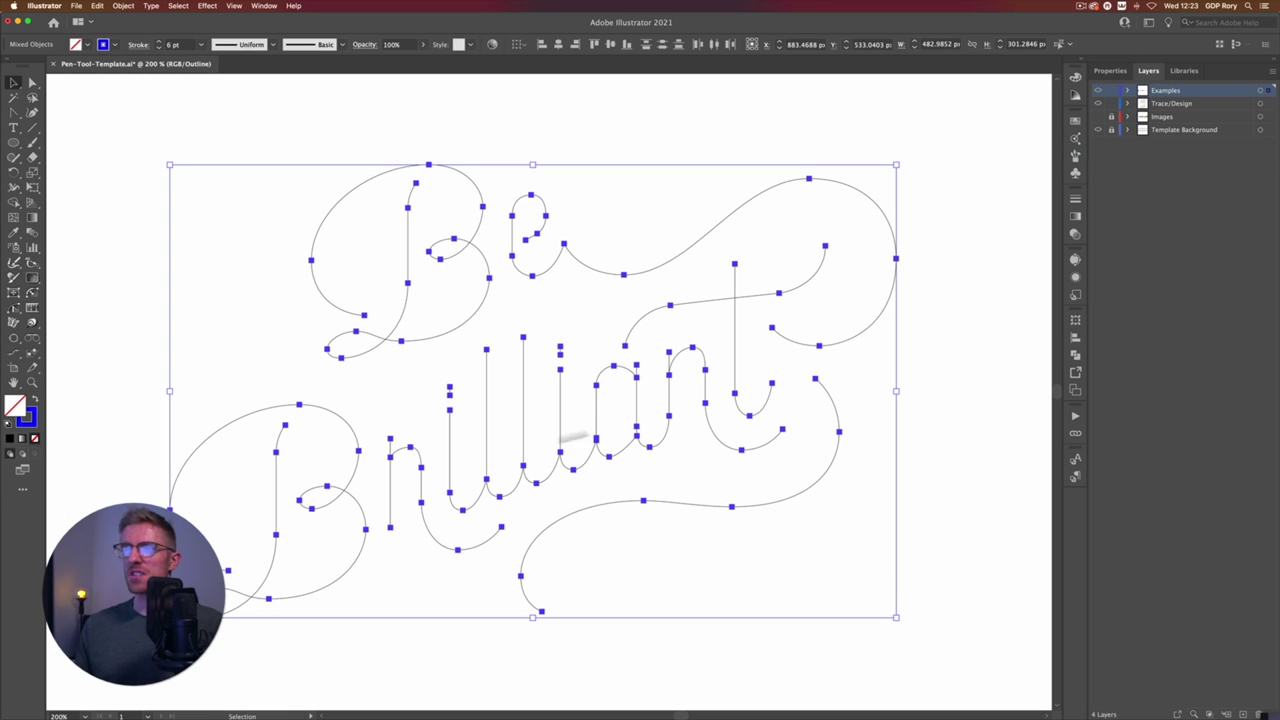
key(a)
key(super+equal)
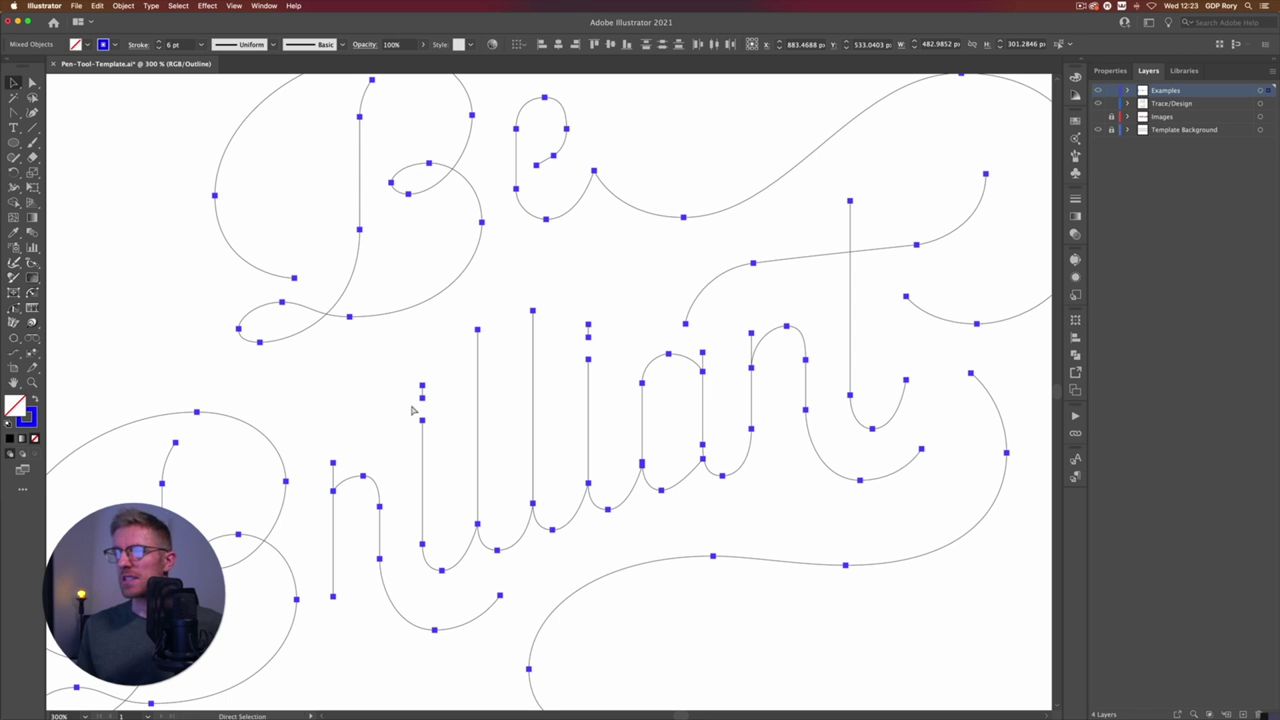
key(space)
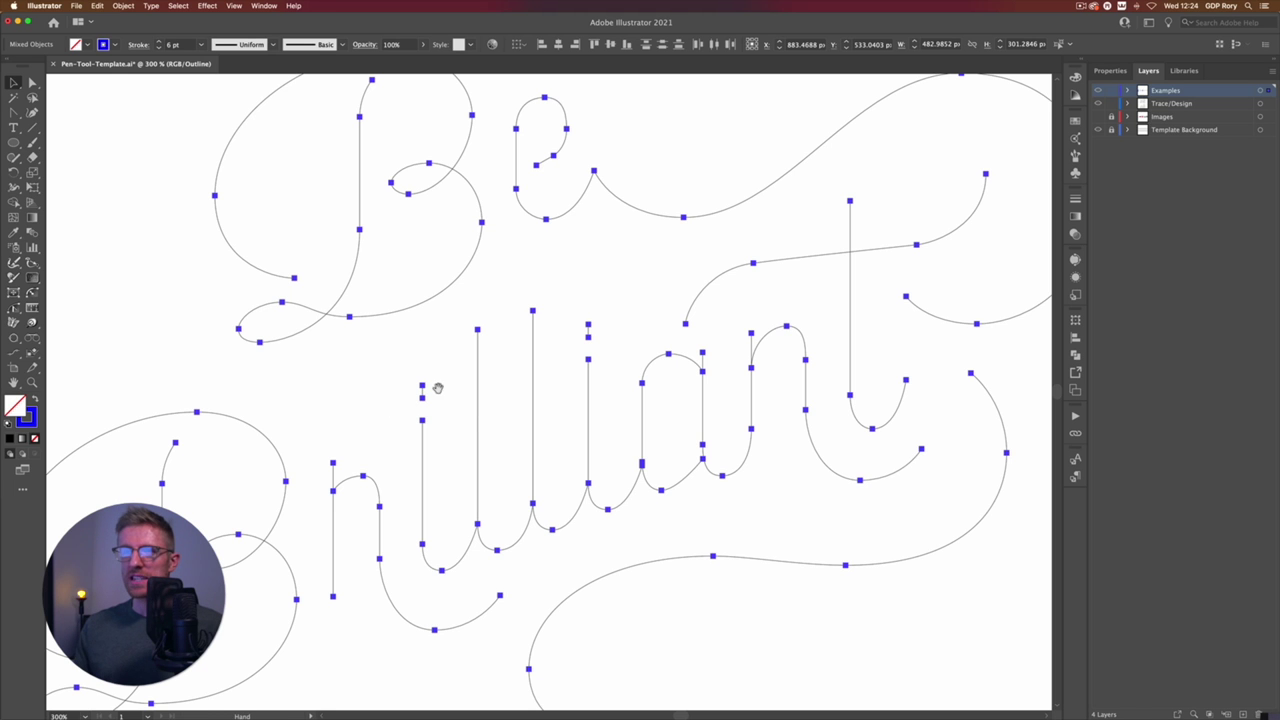
drag(419, 381, 450, 391)
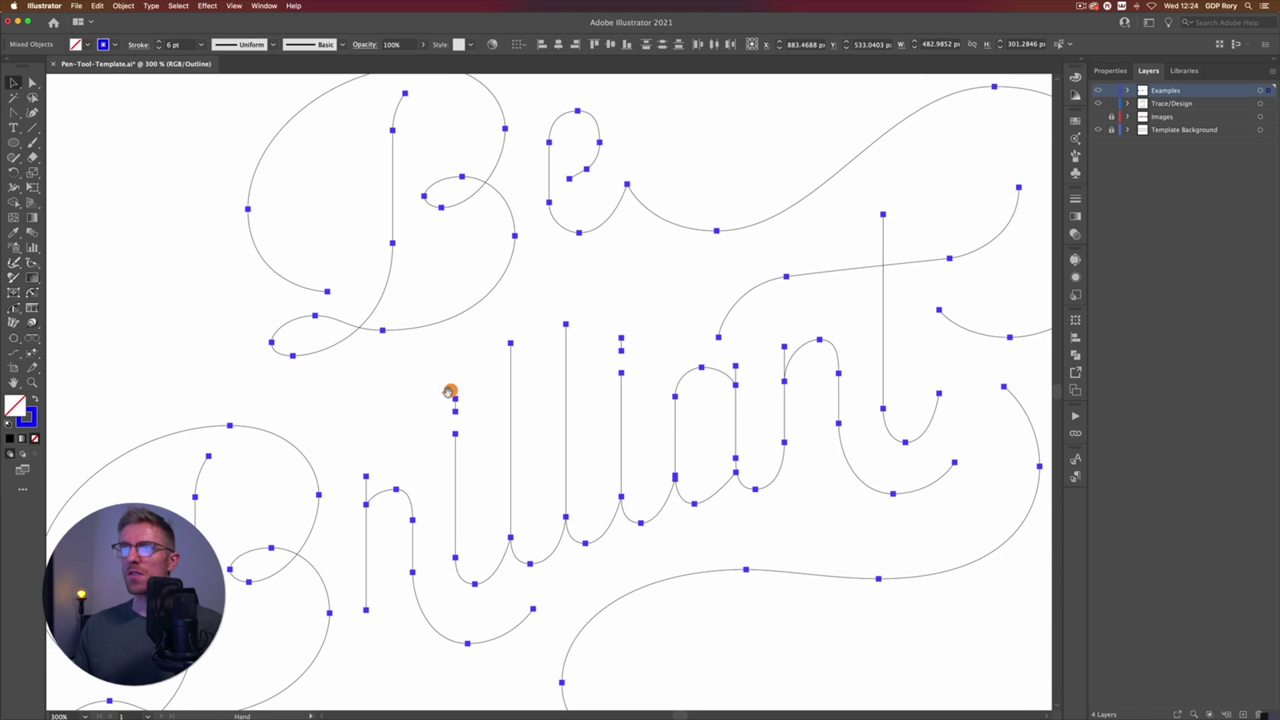
Step: Inspect the handles of individual anchors on the upper B's stem and lower bowl and on top of the e
key(a)
click(392, 243)
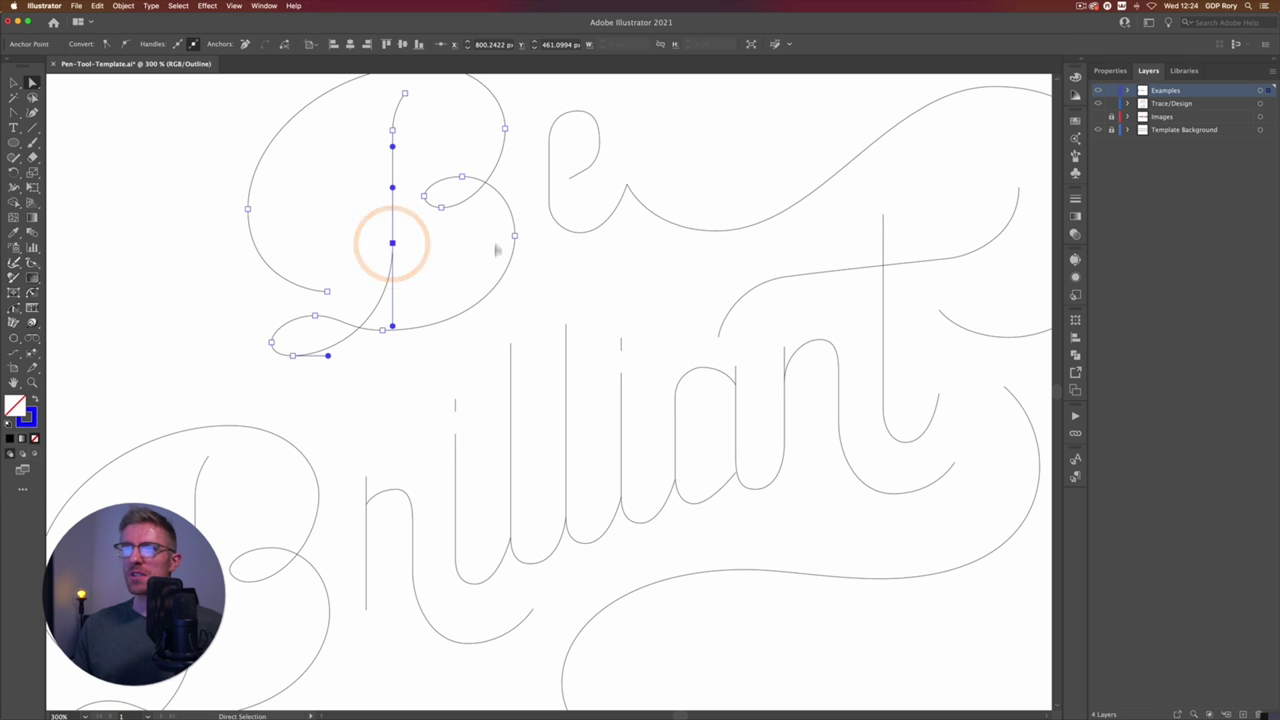
click(517, 240)
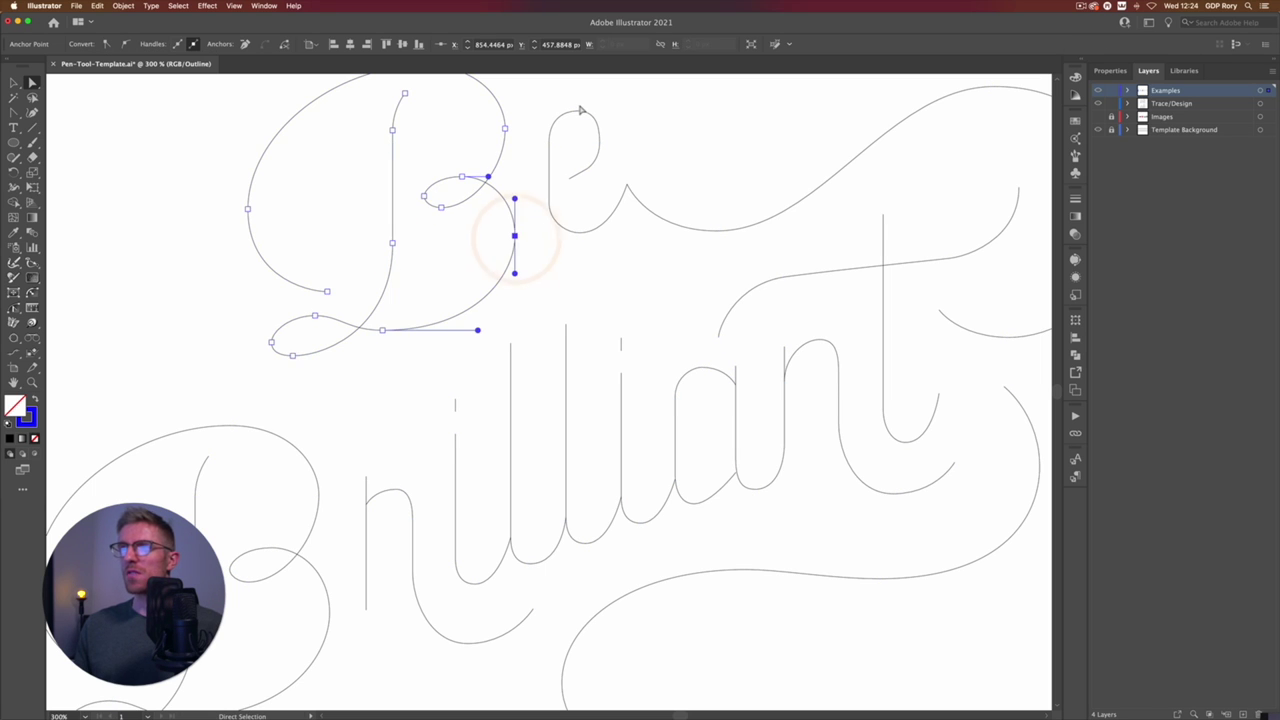
click(577, 112)
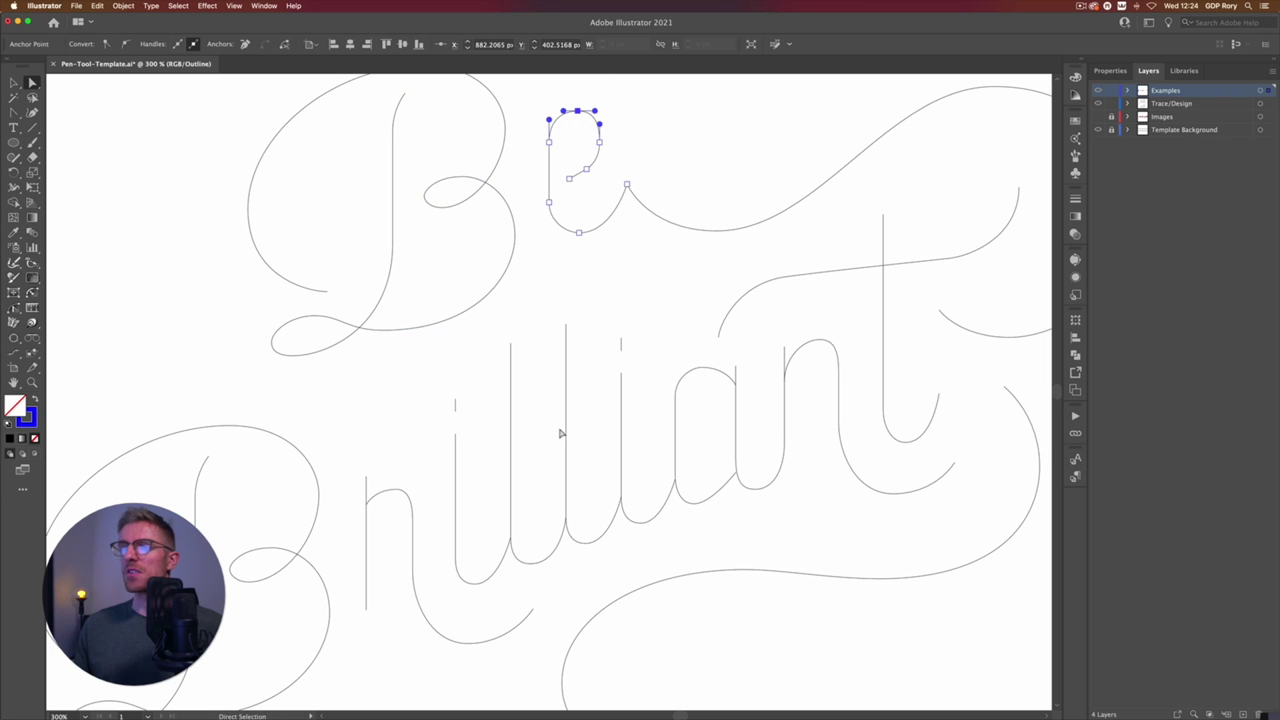
Step: Deselect the "Be Brilliant" lettering and return from outline view to the normal preview
click(14, 82)
click(120, 157)
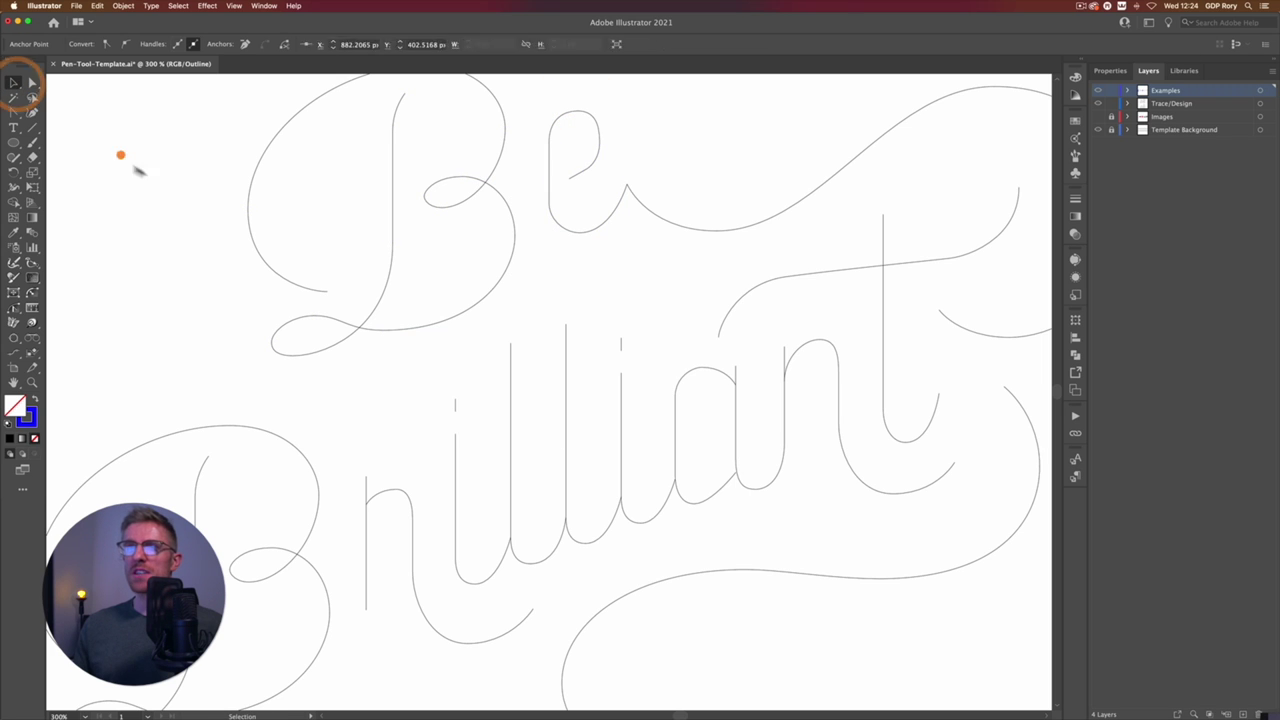
key(super+minus)
key(super+minus)
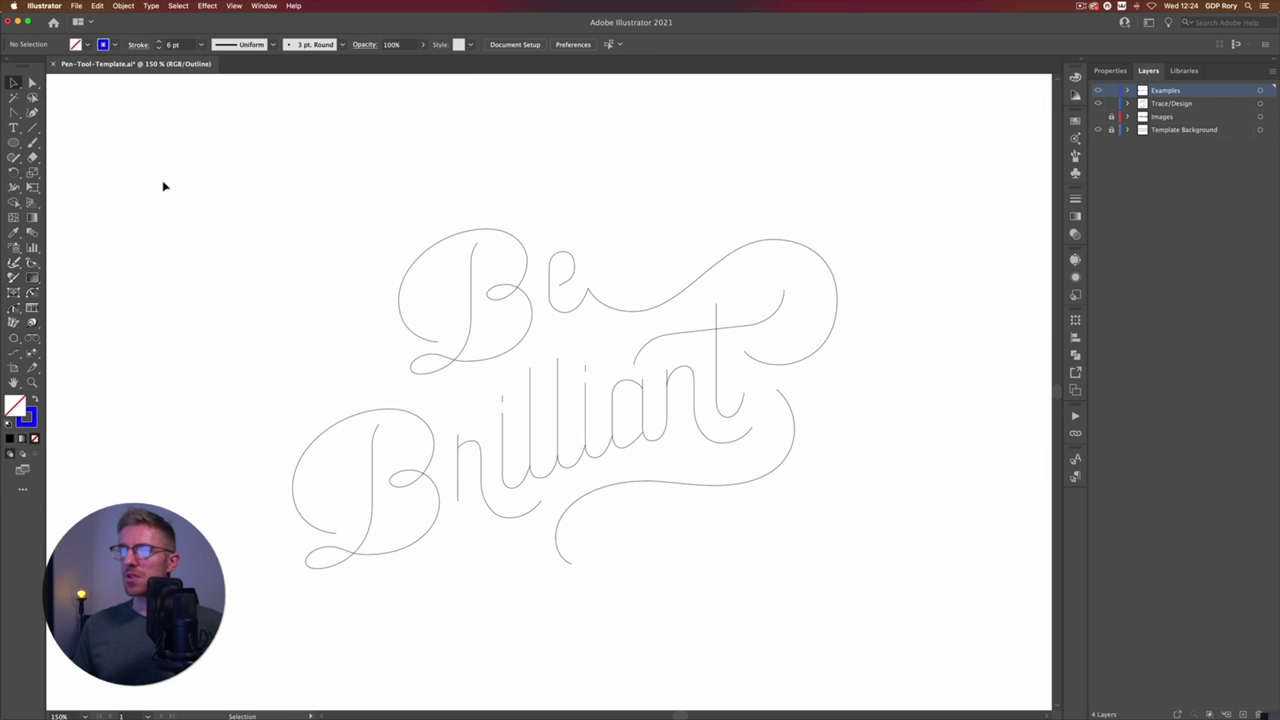
key(super+y)
Step: Show the Images layer and look over the heron and hummingbird examples on top of their photos
scroll(800, 150, right, 5)
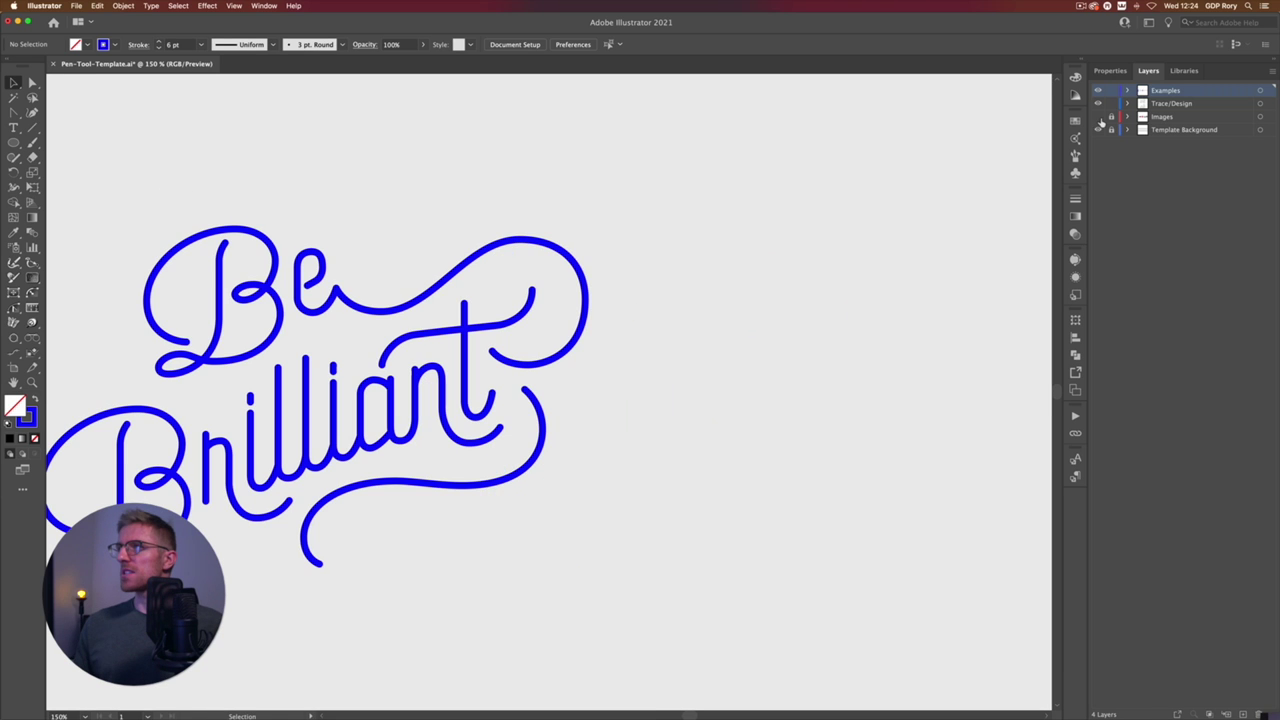
click(1098, 116)
scroll(427, 280, right, 10)
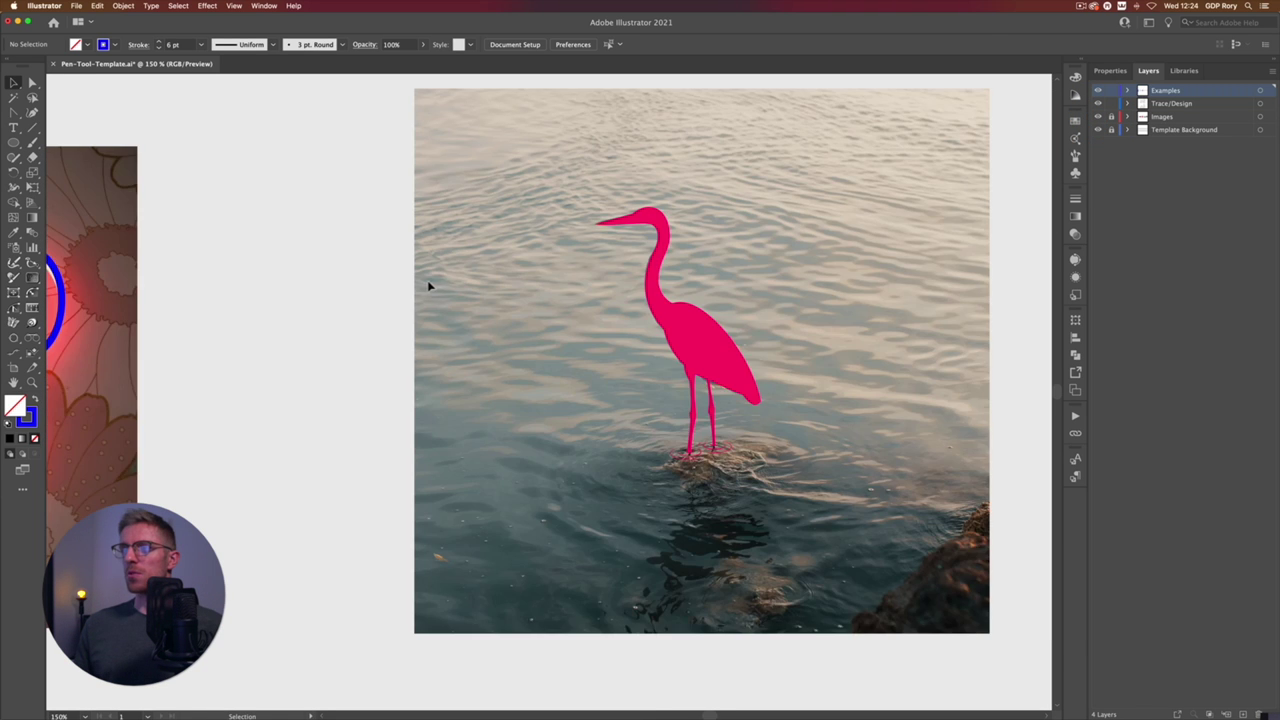
scroll(423, 286, right, 5)
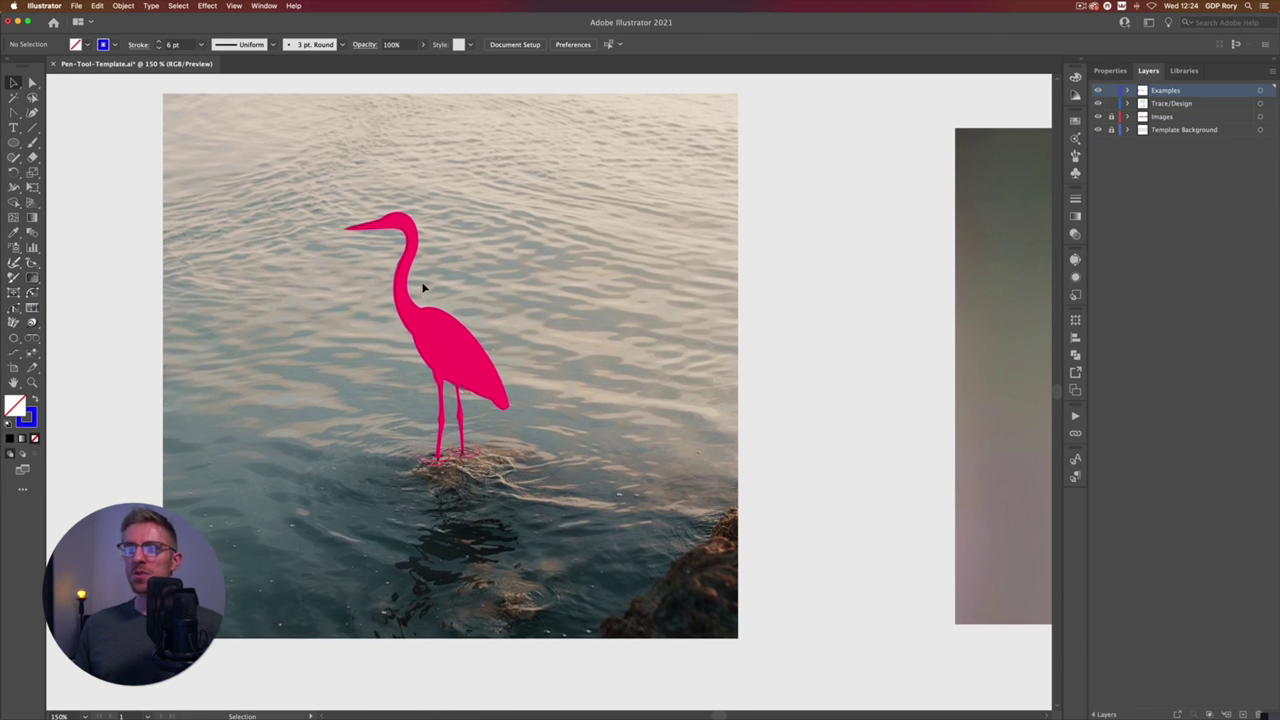
scroll(396, 356, right, 15)
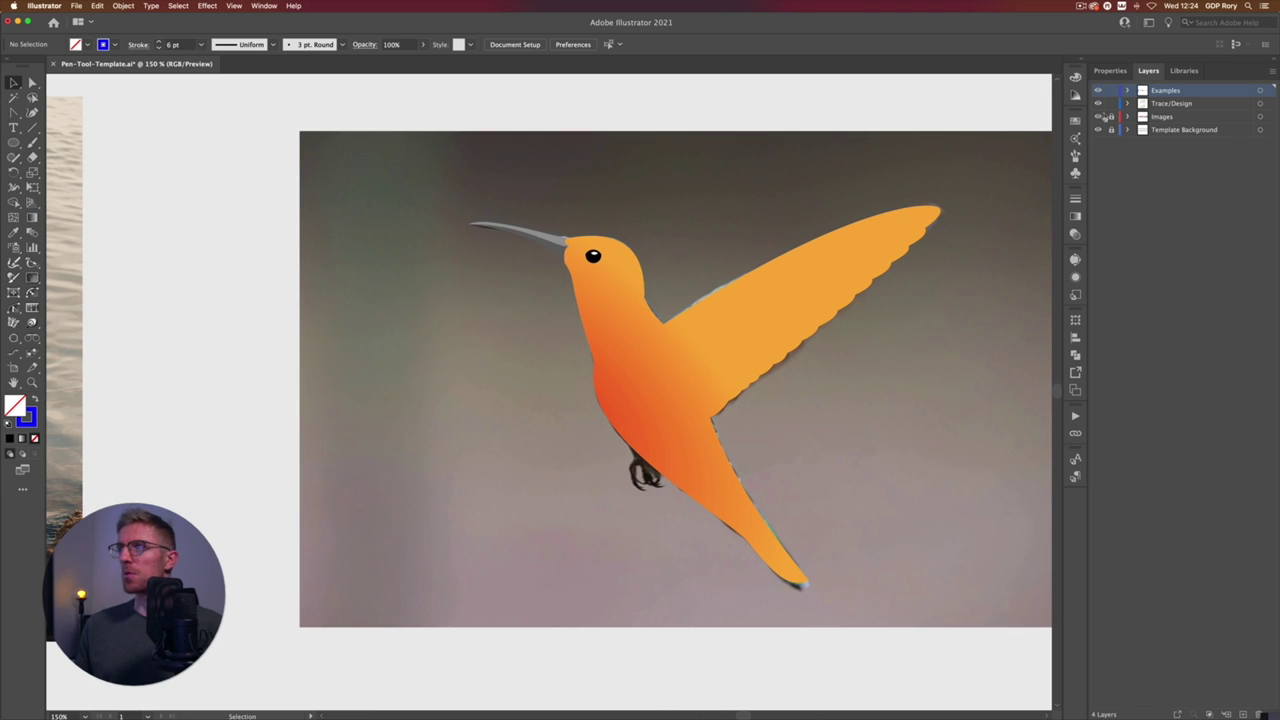
Step: Hide the Images layer and examine the pink heron silhouette example on its own
click(1097, 116)
scroll(608, 206, left, 15)
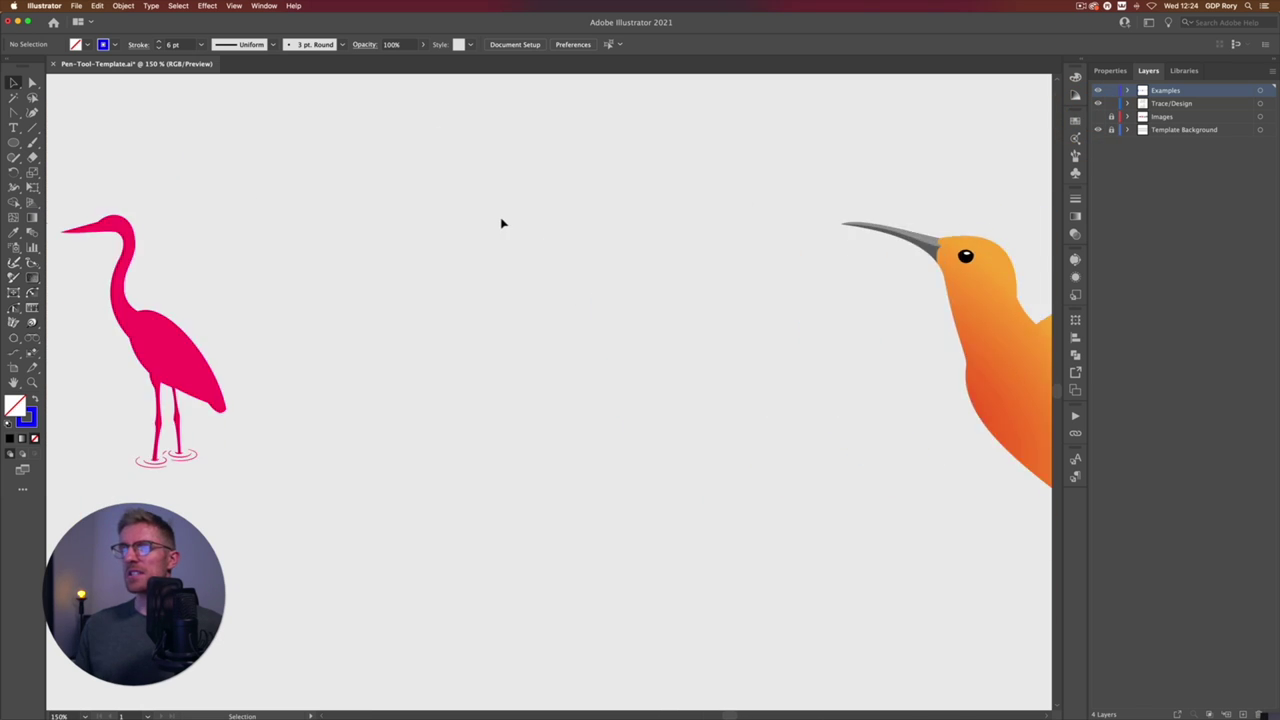
scroll(480, 232, left, 10)
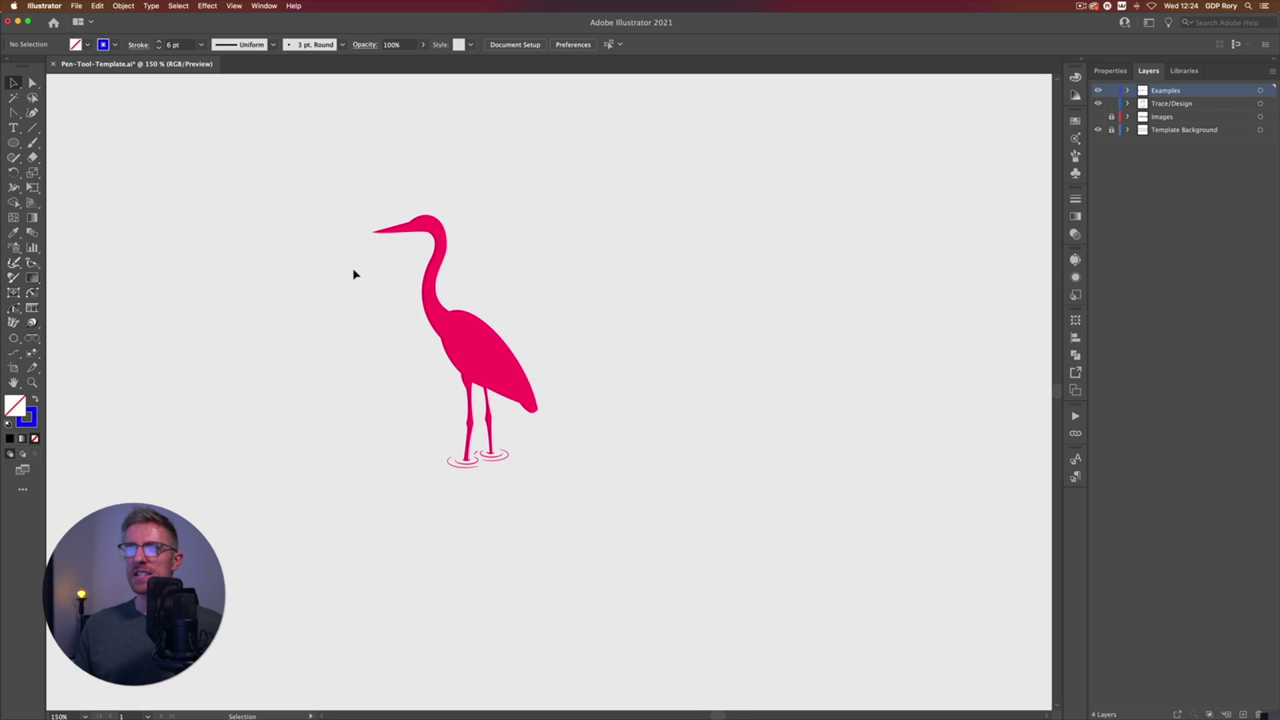
key(super+equal)
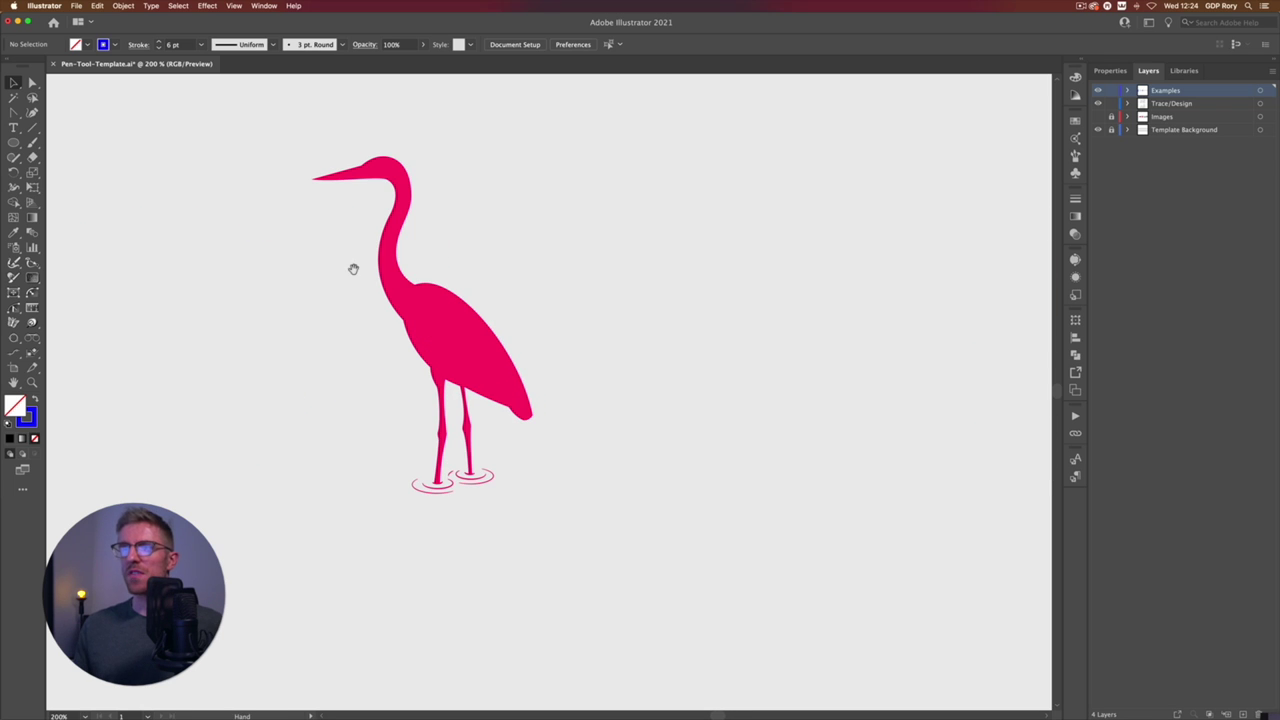
drag(353, 269, 409, 303)
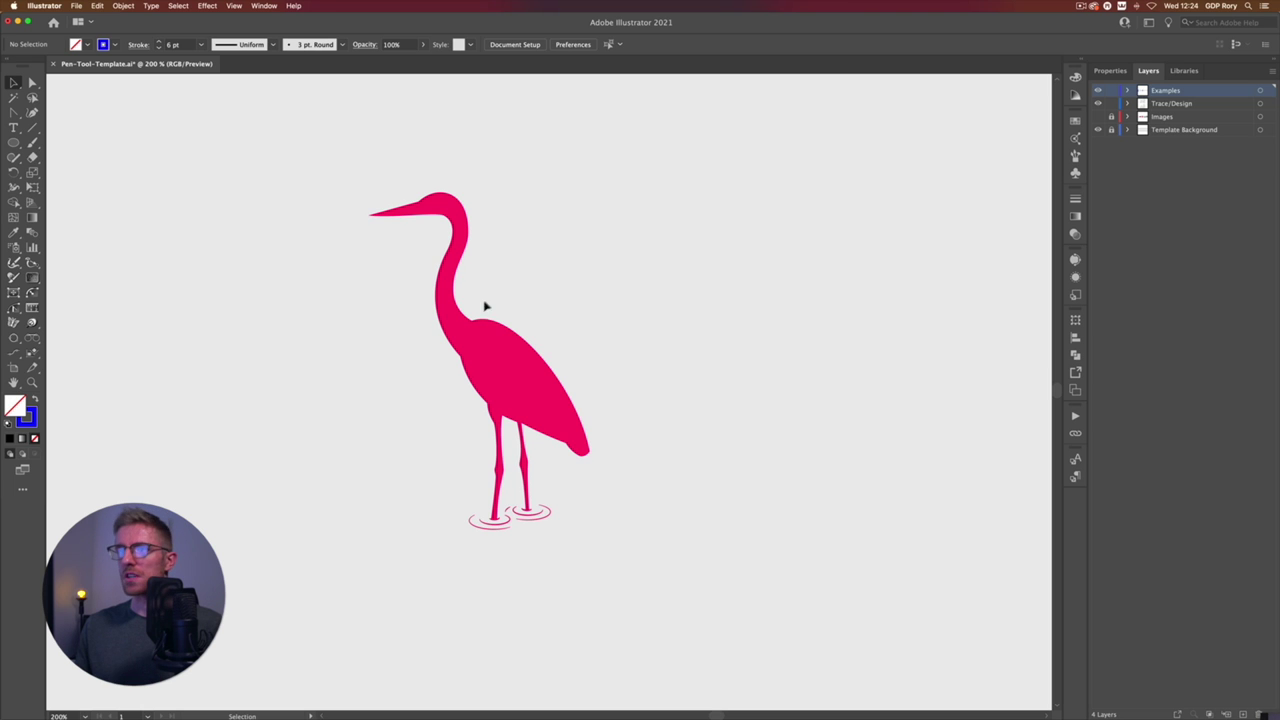
Step: Hide and lock the Examples layer, show the Images layer again, and make Trace/Design the active layer
click(1098, 91)
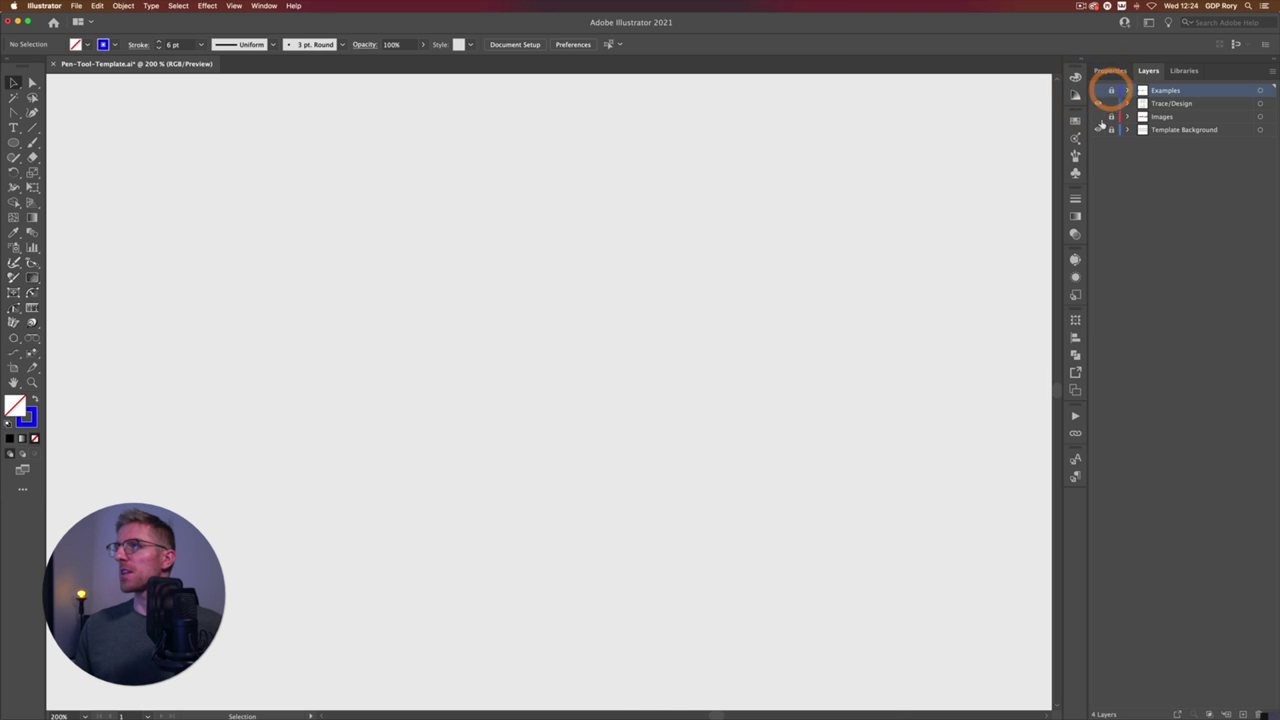
click(1098, 116)
click(1156, 117)
click(1160, 104)
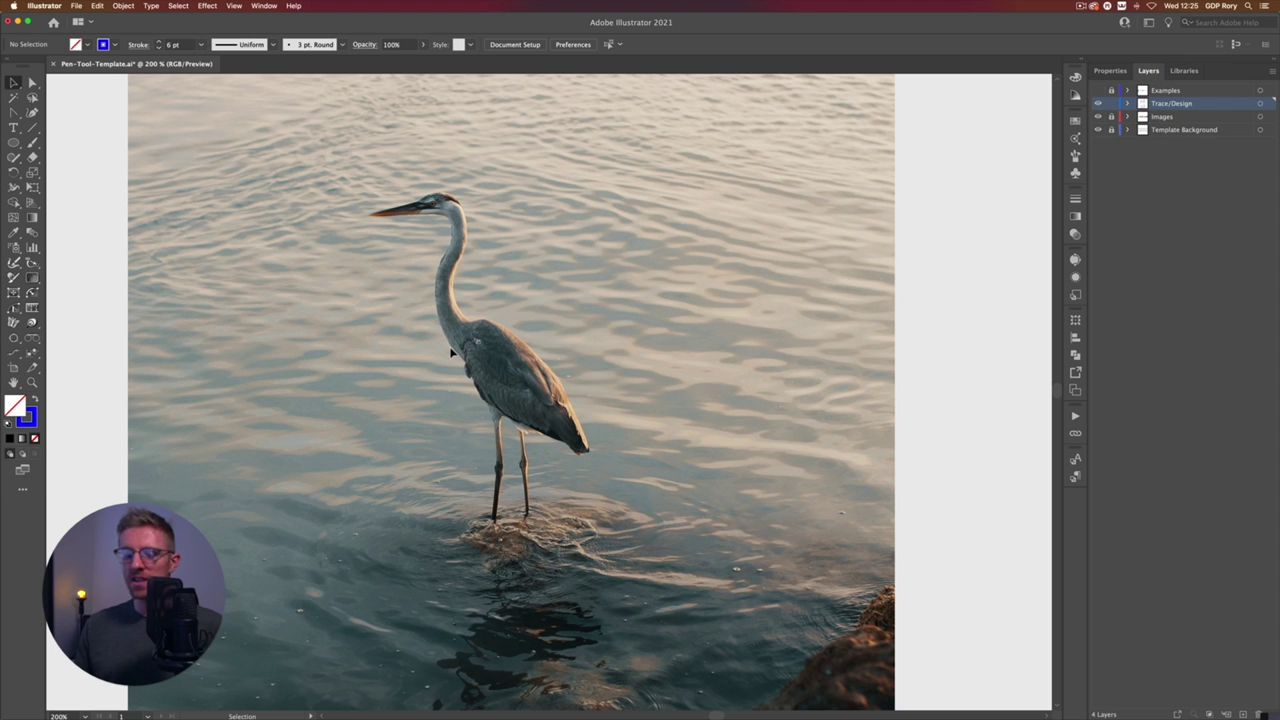
Step: Activate the Pen tool with a 1 pt stroke, ready to trace the heron from the tip of its beak
key(super+equal)
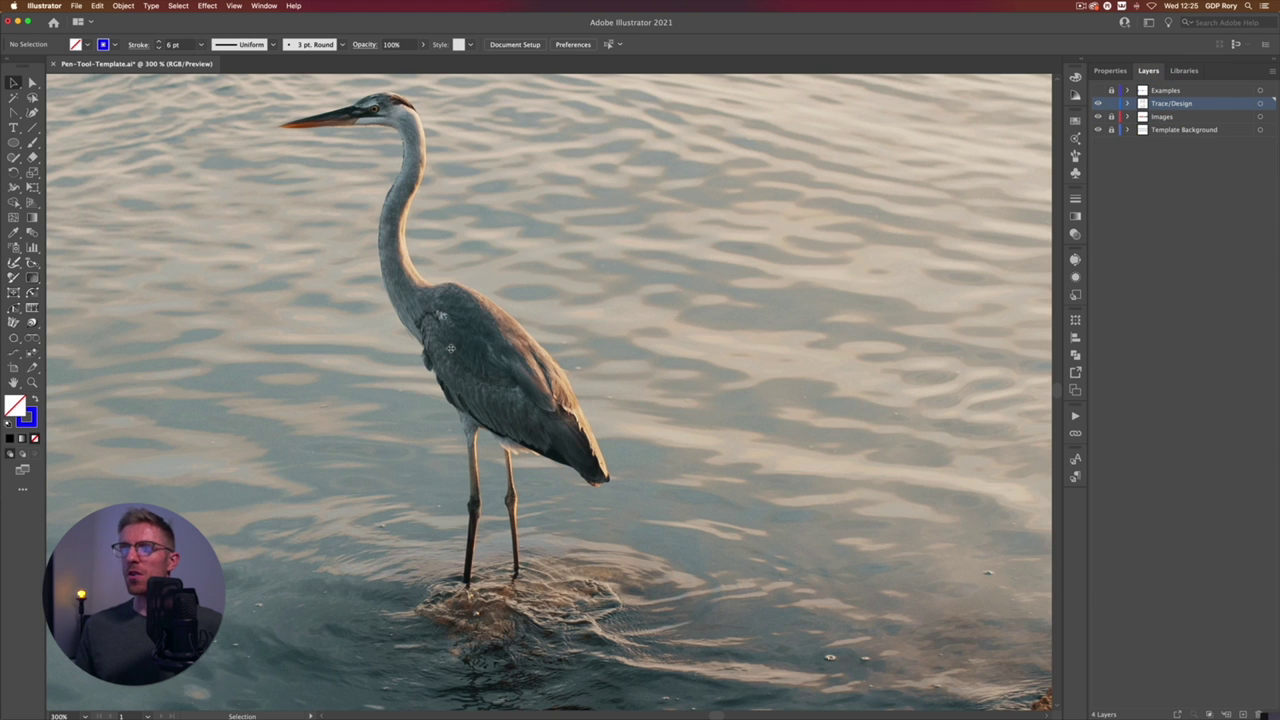
drag(441, 317, 503, 399)
mouse_move(14, 112)
mouse_down()
mouse_move(84, 157)
mouse_move(62, 113)
mouse_up()
click(158, 48)
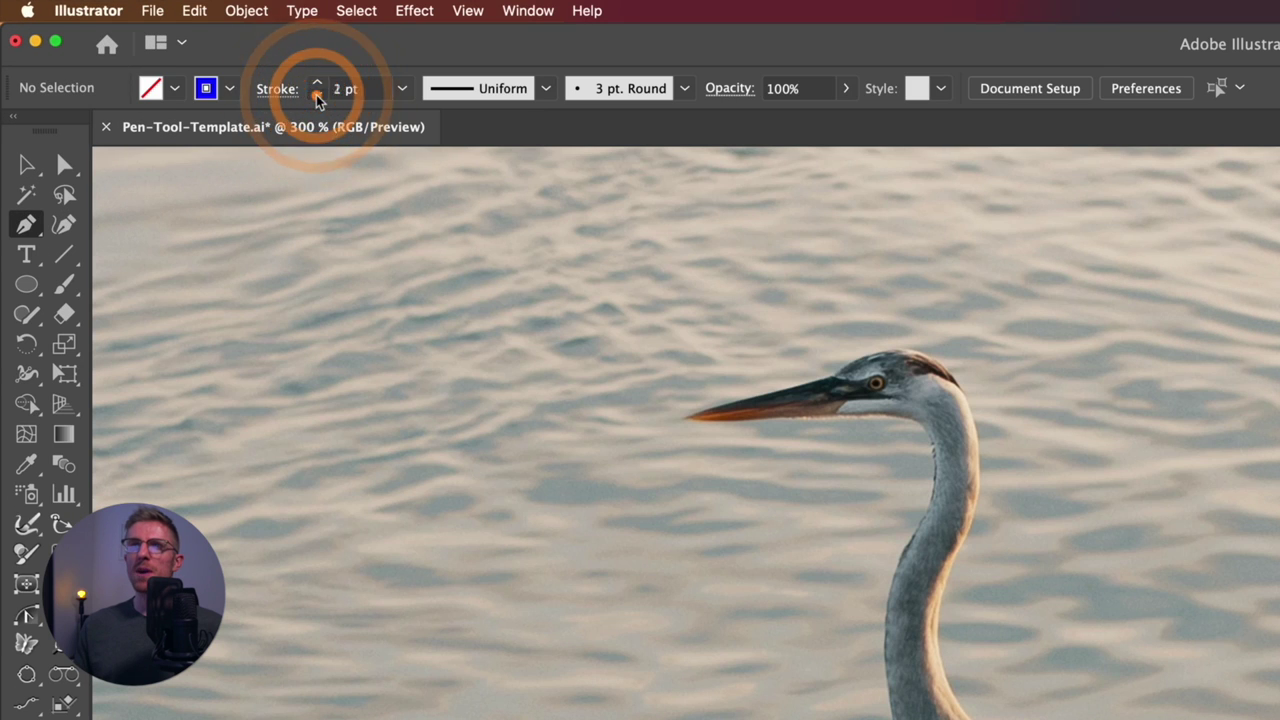
click(317, 95)
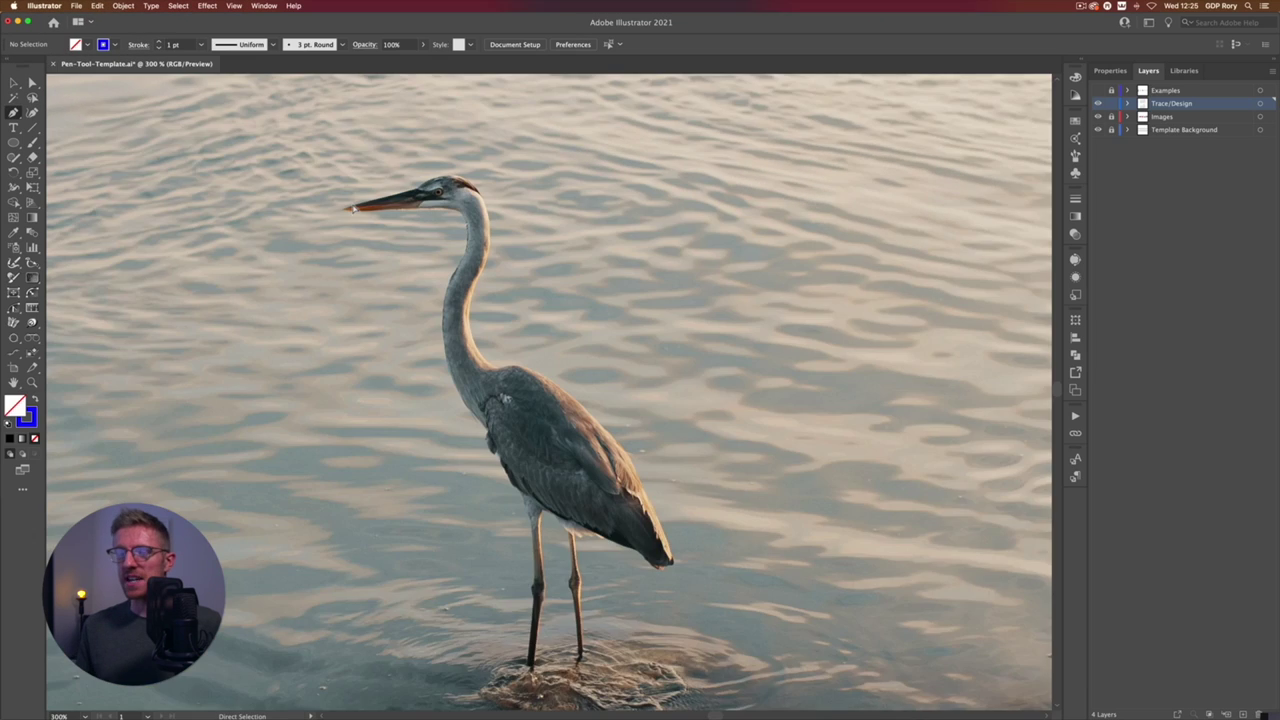
key(super+equal)
scroll(549, 393, up, 3)
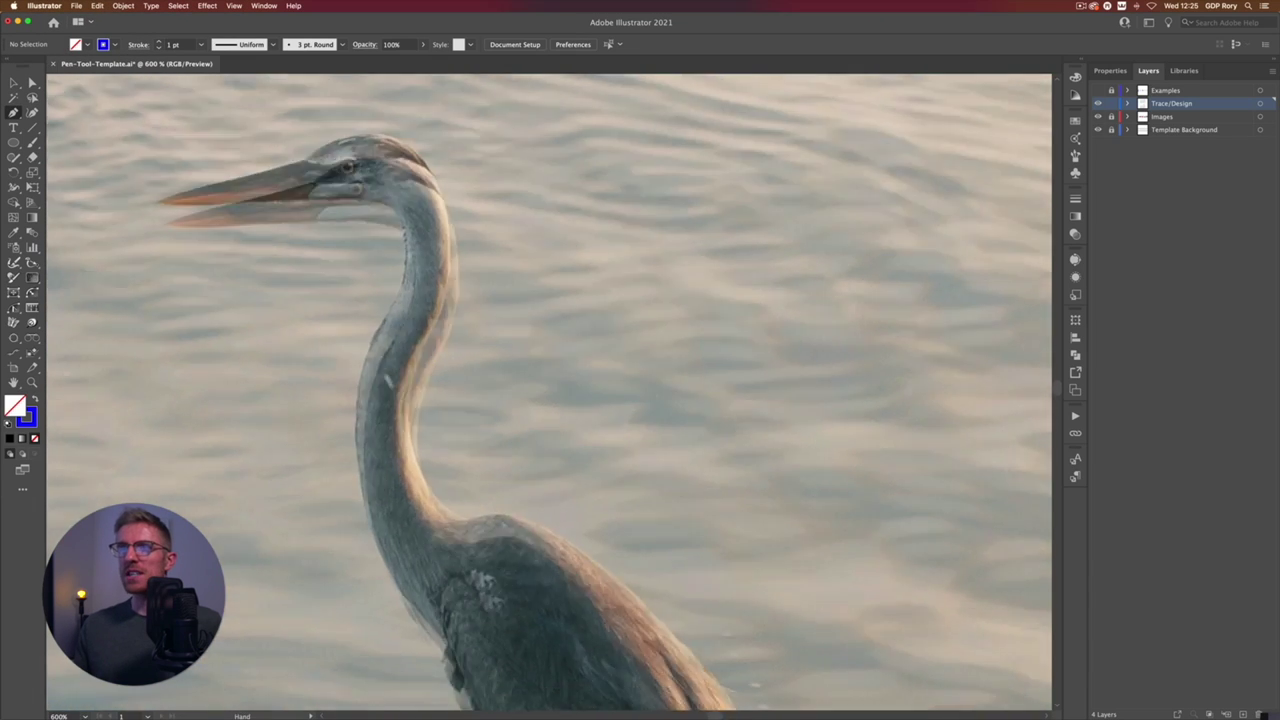
drag(388, 380, 456, 437)
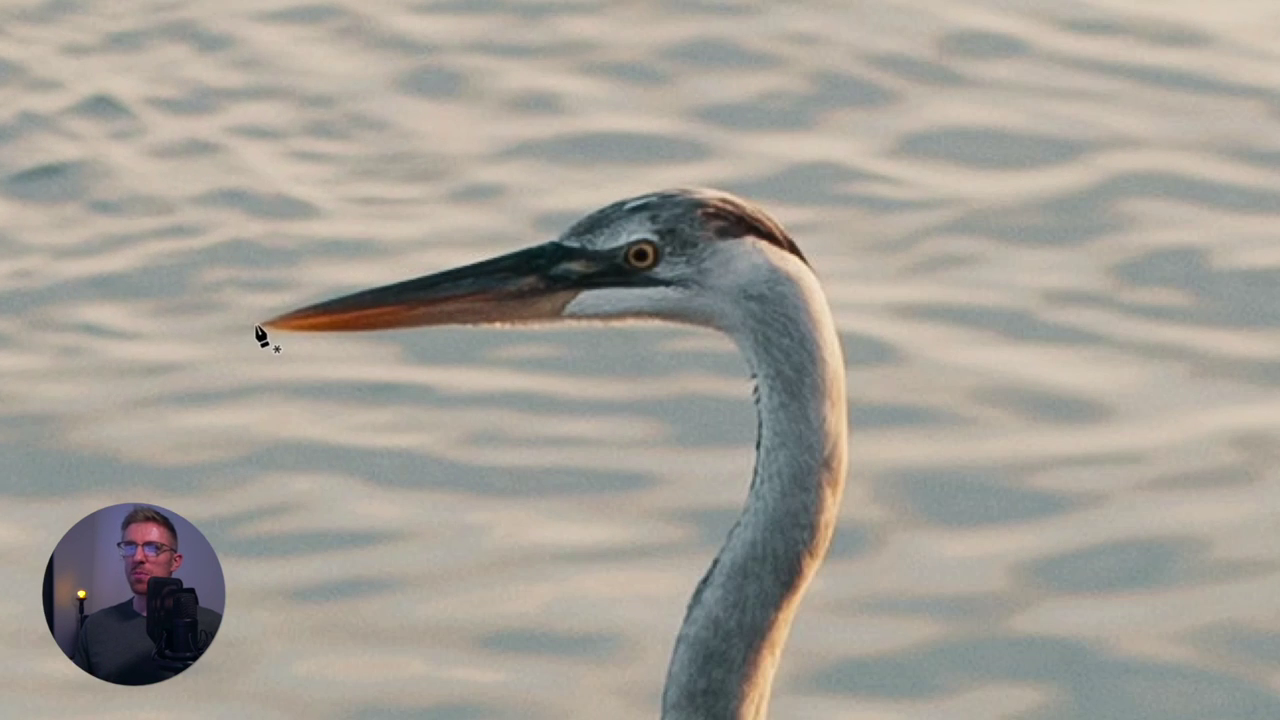
Step: Trace the heron's outline from the beak tip along the upper beak and over the crown to the back of the neck
click(257, 324)
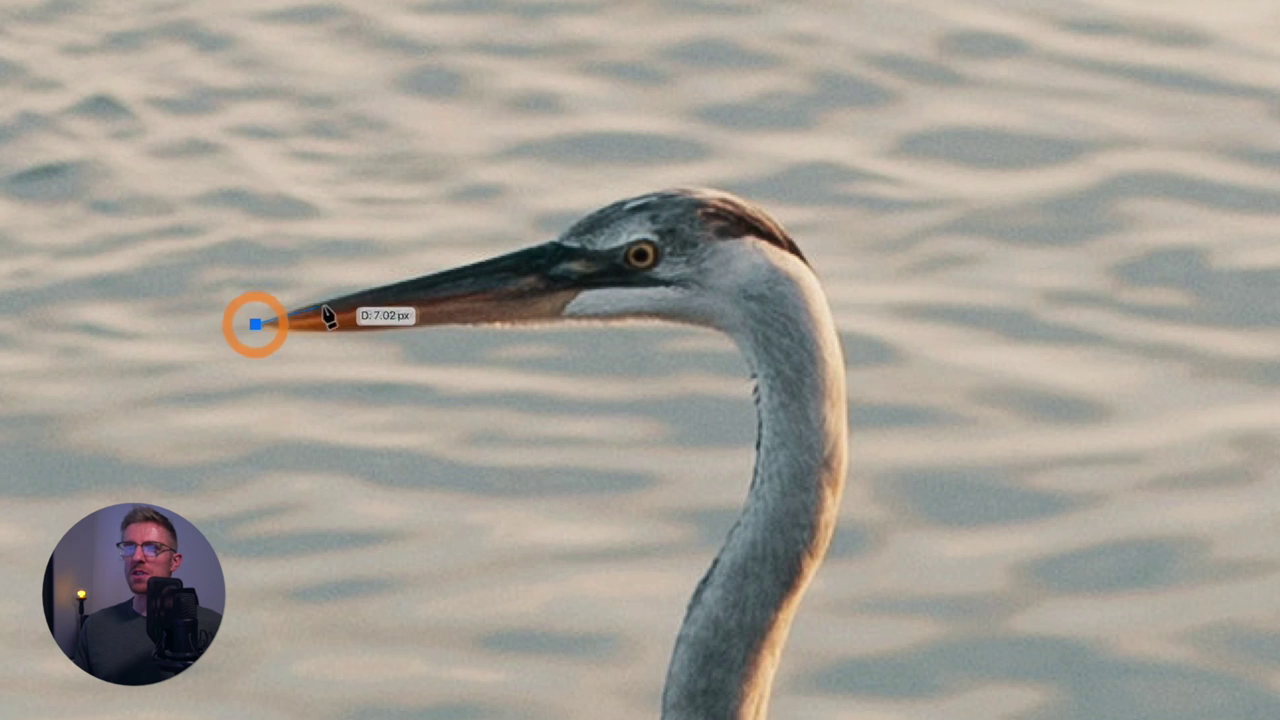
click(557, 248)
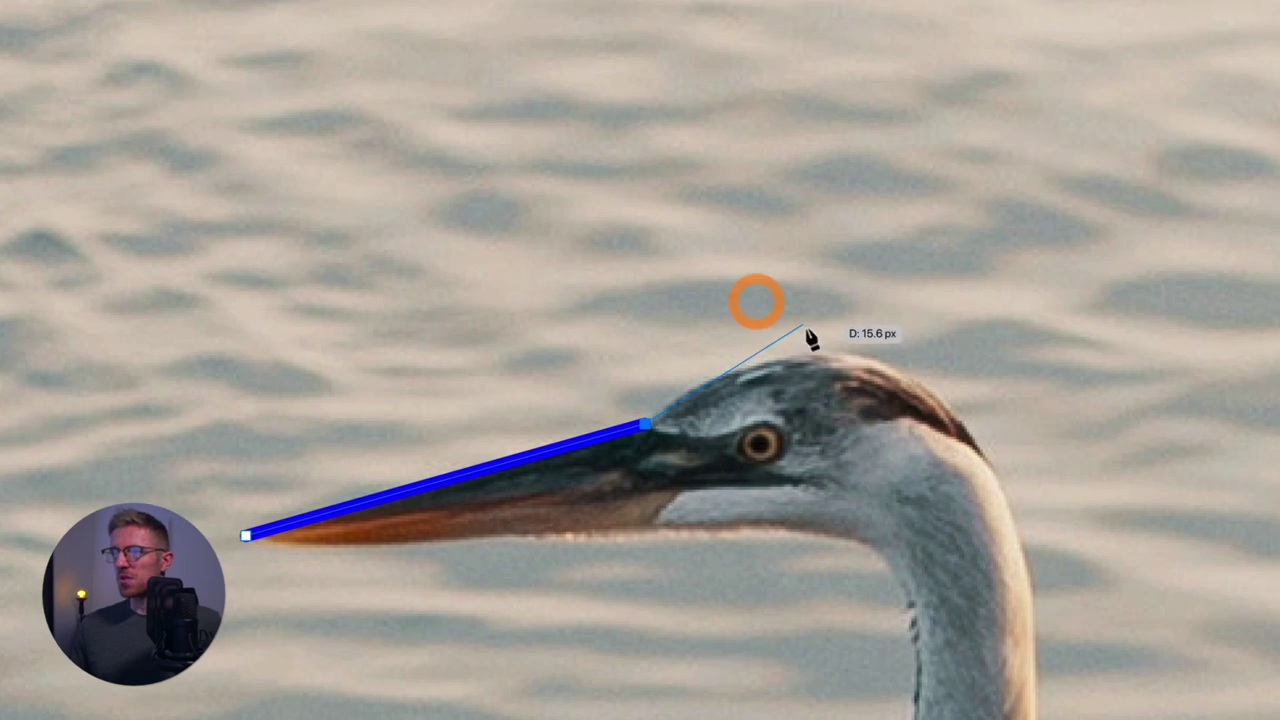
drag(816, 355, 912, 355)
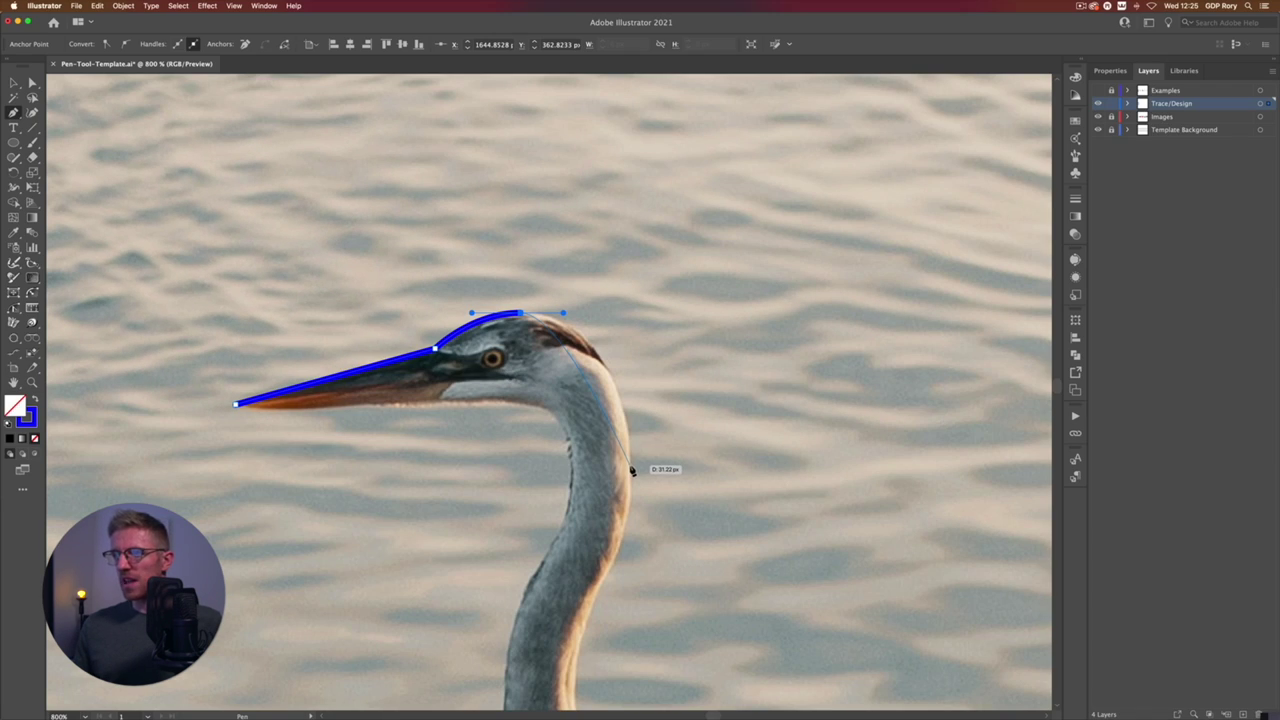
drag(629, 465, 644, 580)
drag(565, 315, 575, 314)
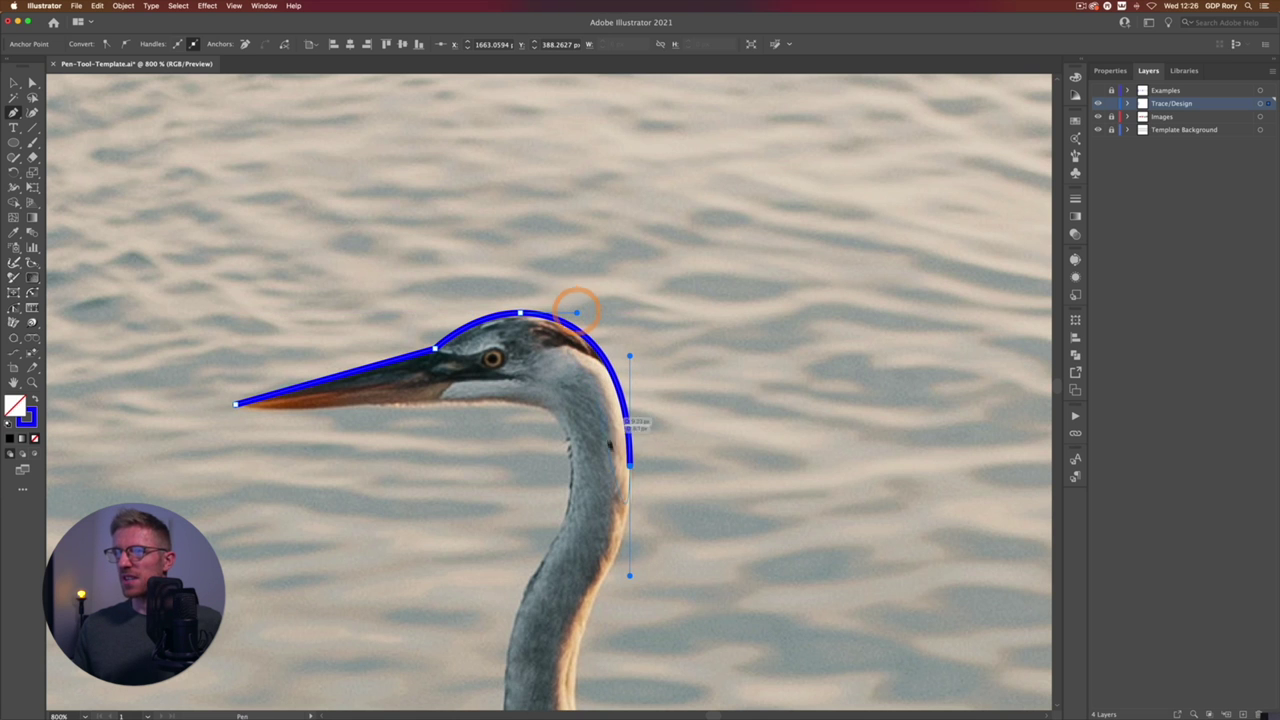
Step: Continue the path down the S-curve at the back of the neck to a corner at the shoulder, refining the handle
scroll(600, 330, down, 5)
drag(623, 405, 588, 429)
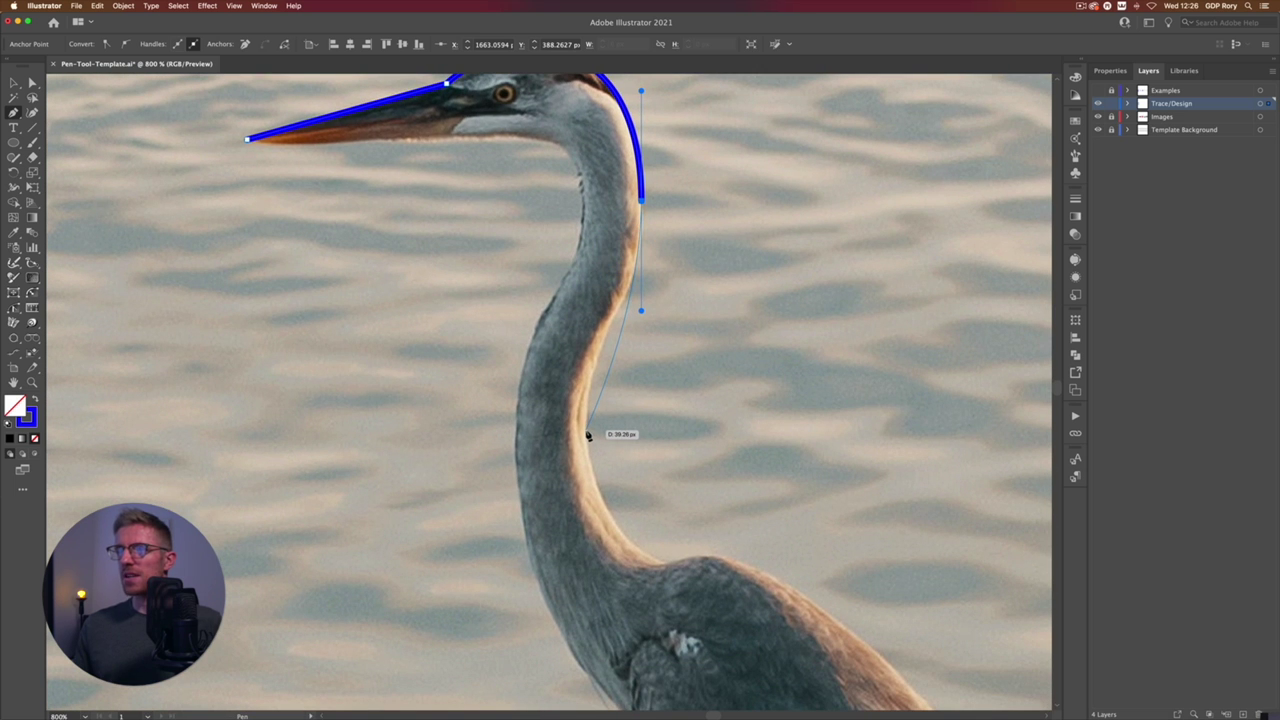
drag(587, 433, 585, 513)
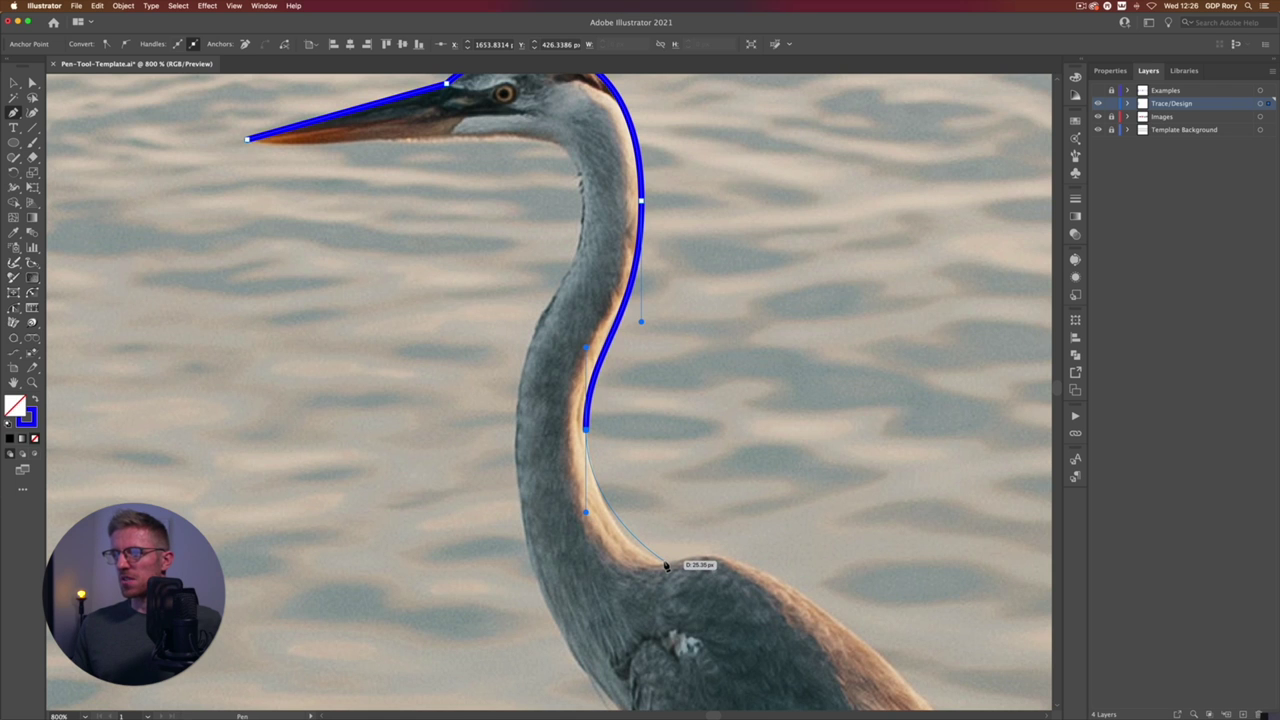
click(663, 566)
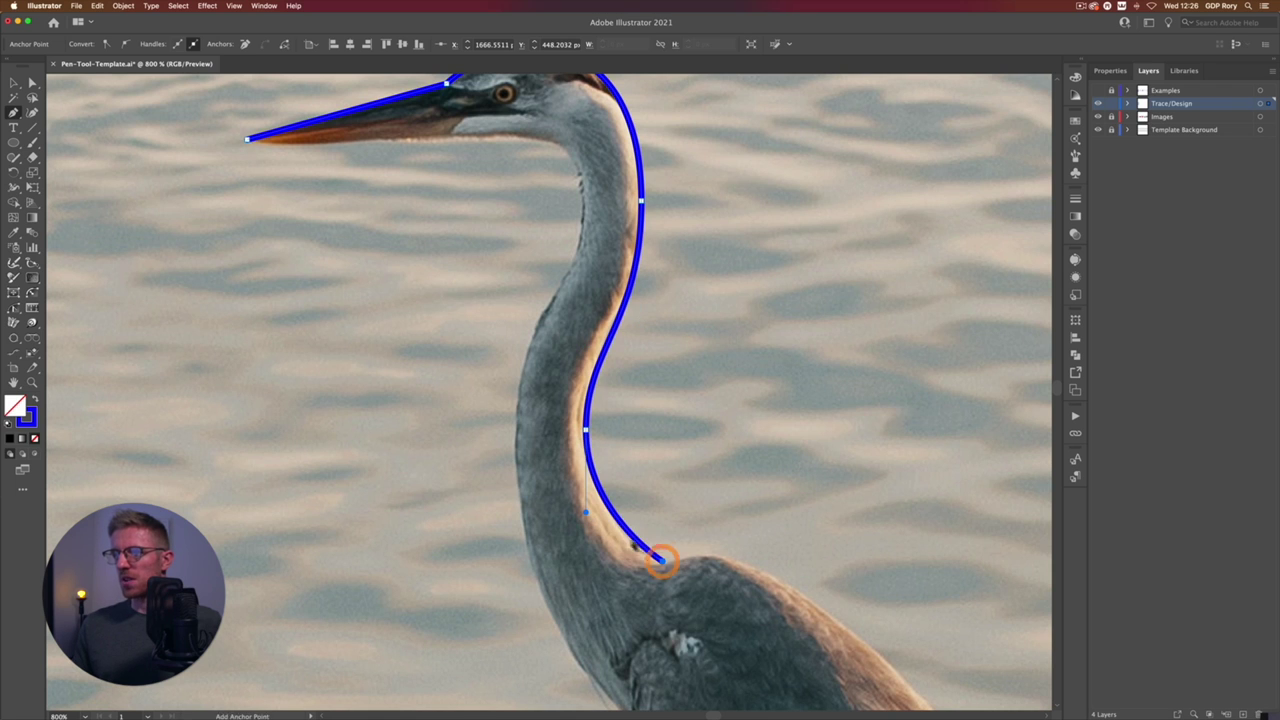
key(super)
drag(586, 515, 587, 520)
Step: Add a smooth point on the shoulder and a point at the tail tip, shaping the segment between to follow the heron's back
scroll(640, 400, down, 6)
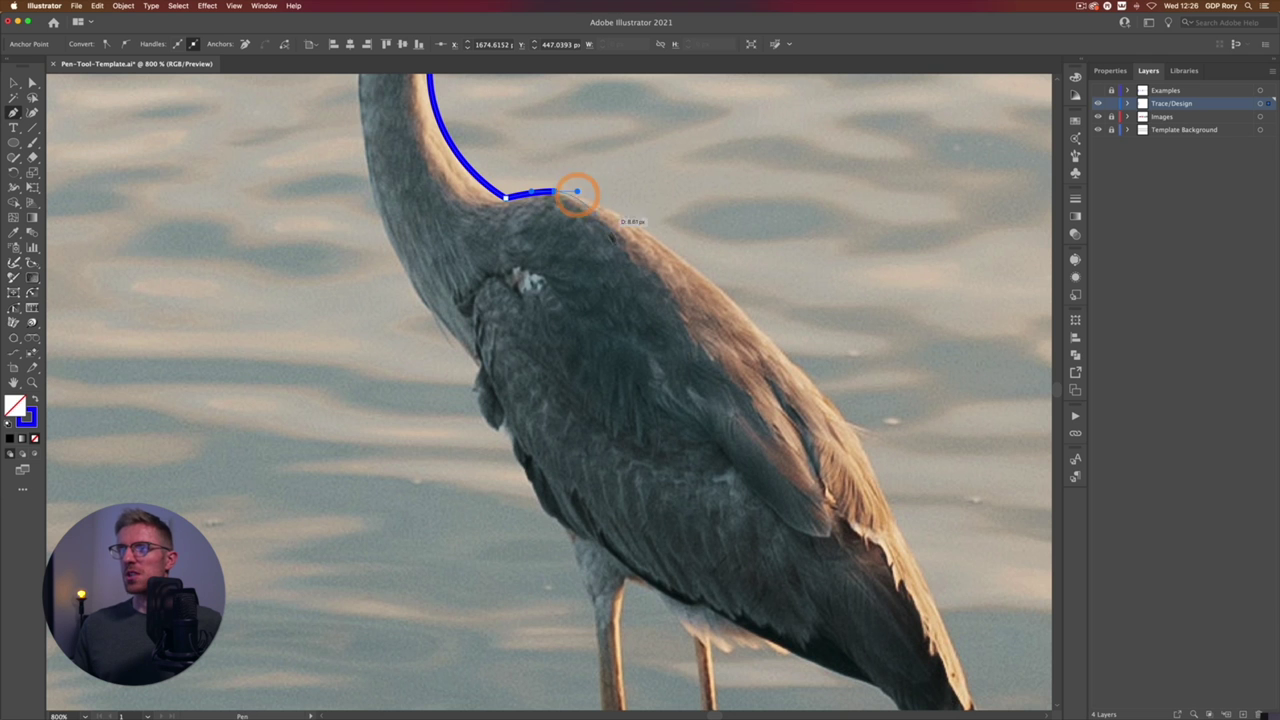
drag(572, 194, 463, 136)
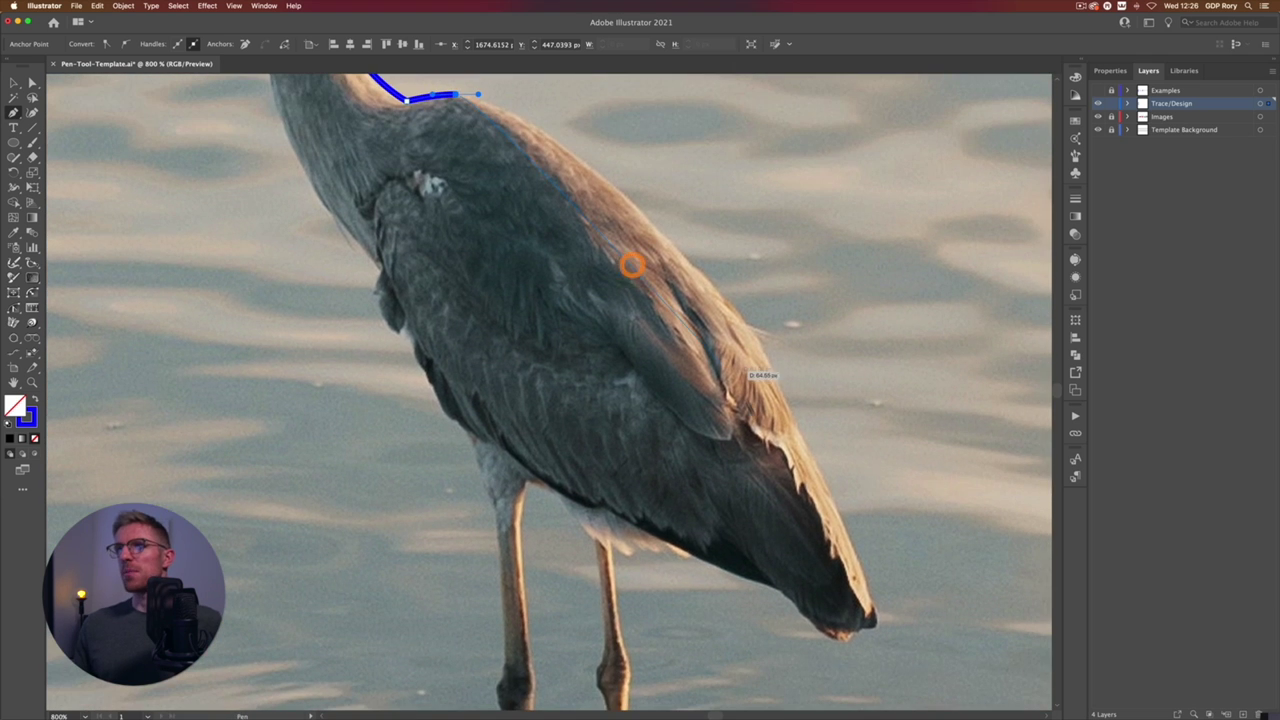
click(872, 616)
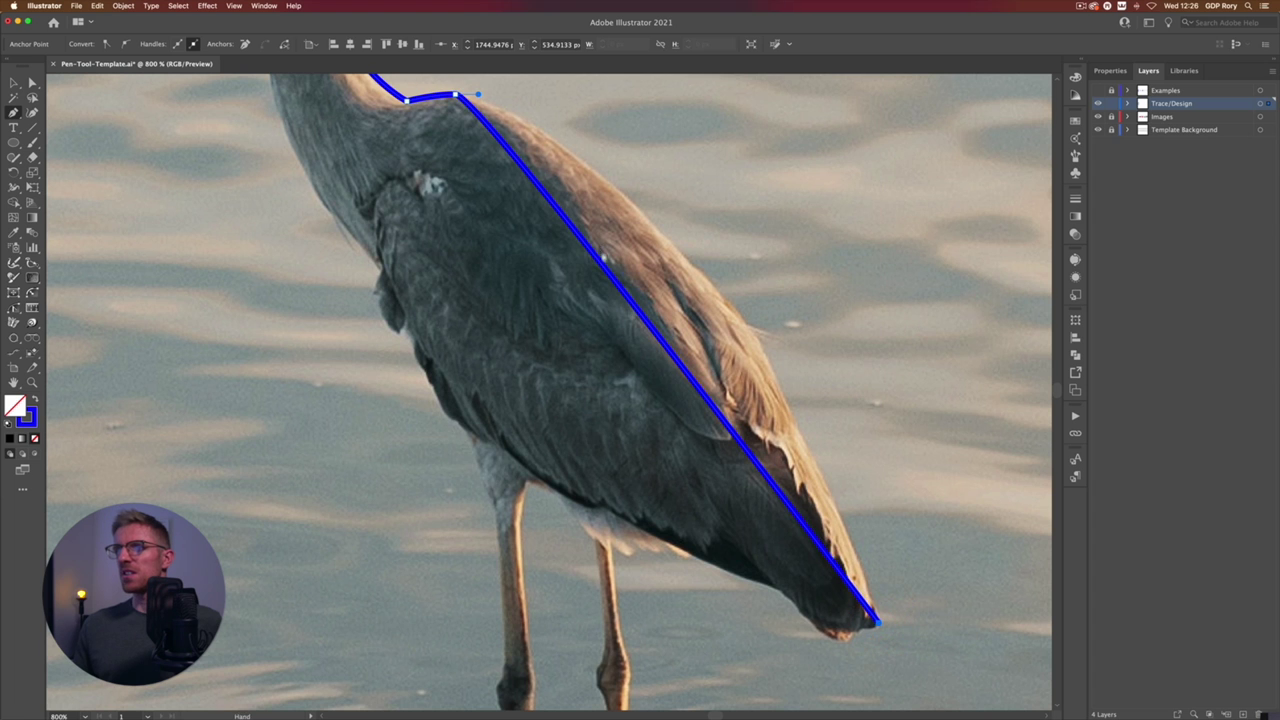
scroll(493, 174, up, 3)
drag(493, 174, 671, 215)
scroll(671, 215, down, 5)
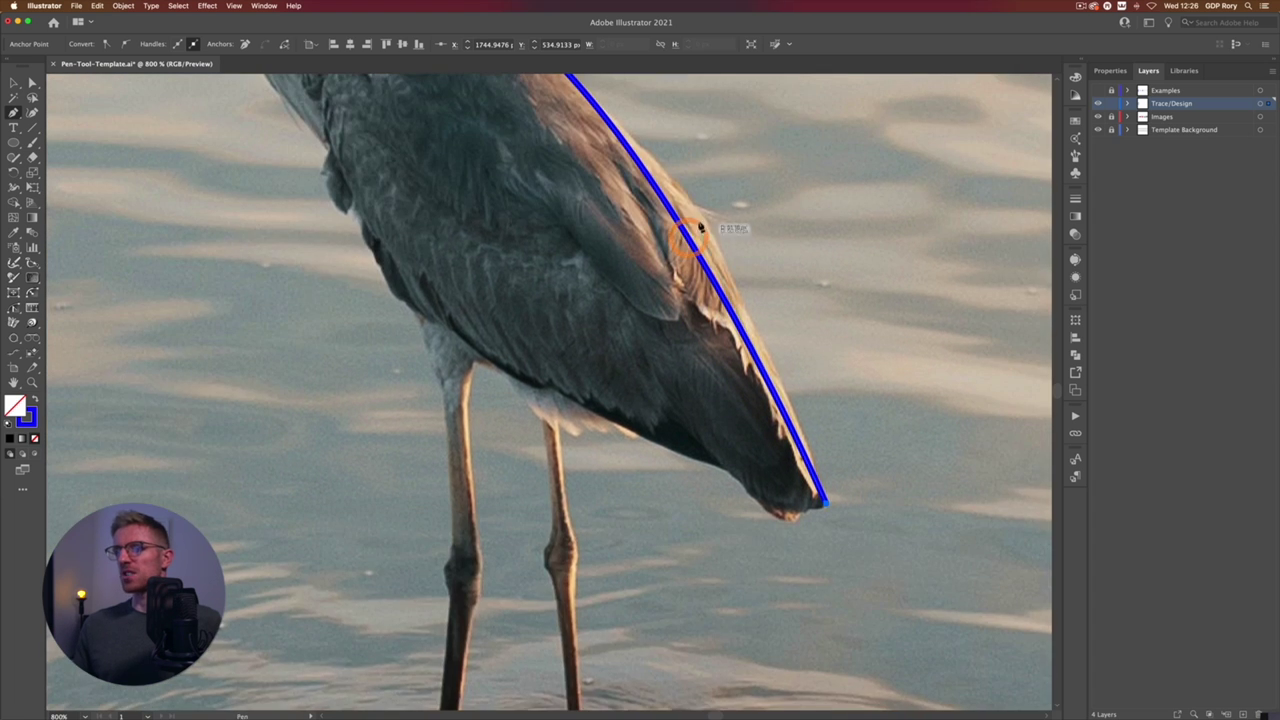
scroll(671, 215, up, 3)
drag(619, 383, 623, 377)
drag(534, 102, 516, 117)
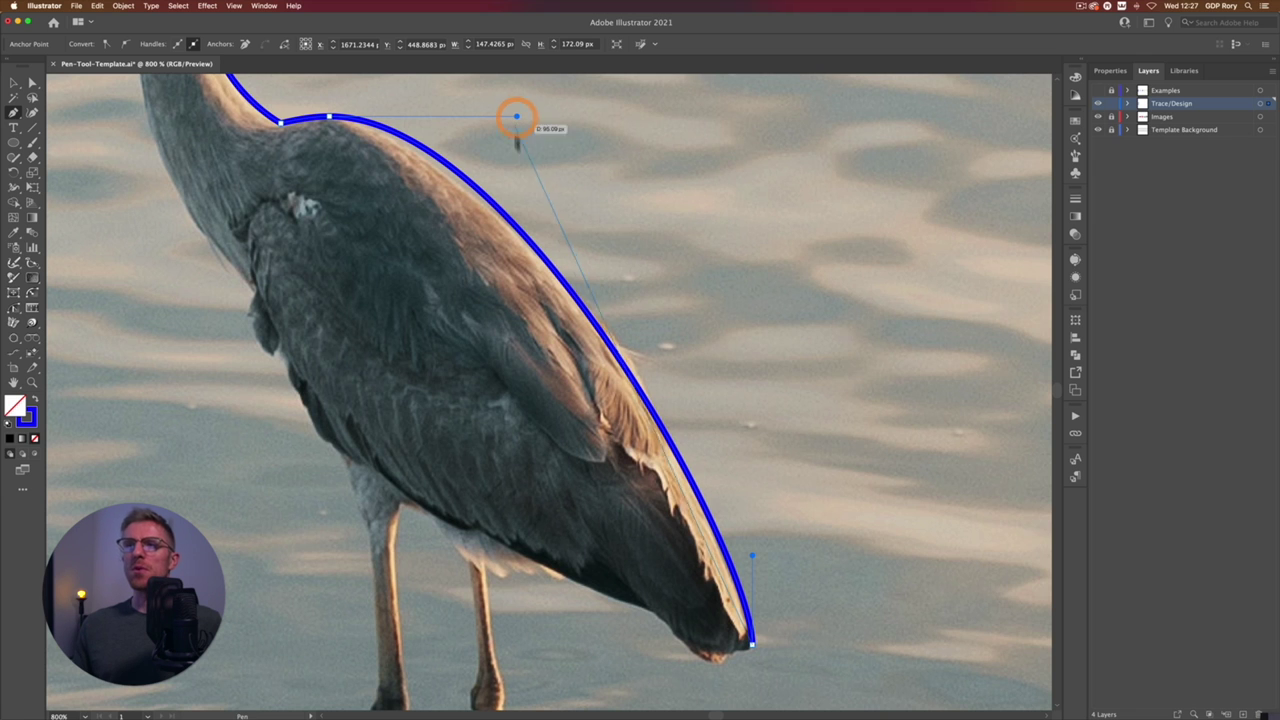
Step: Place straight-segment points around the tail end and across the underside of the body to the base of the chest
drag(653, 537, 666, 420)
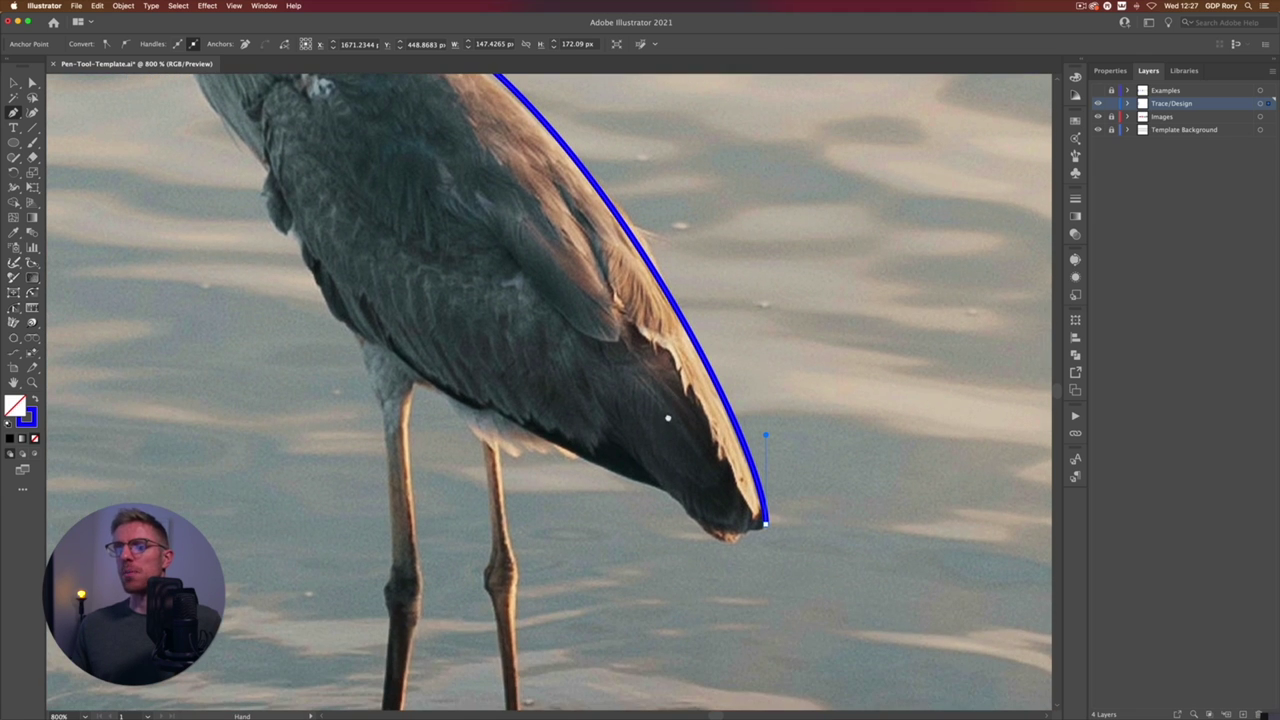
click(724, 541)
click(667, 492)
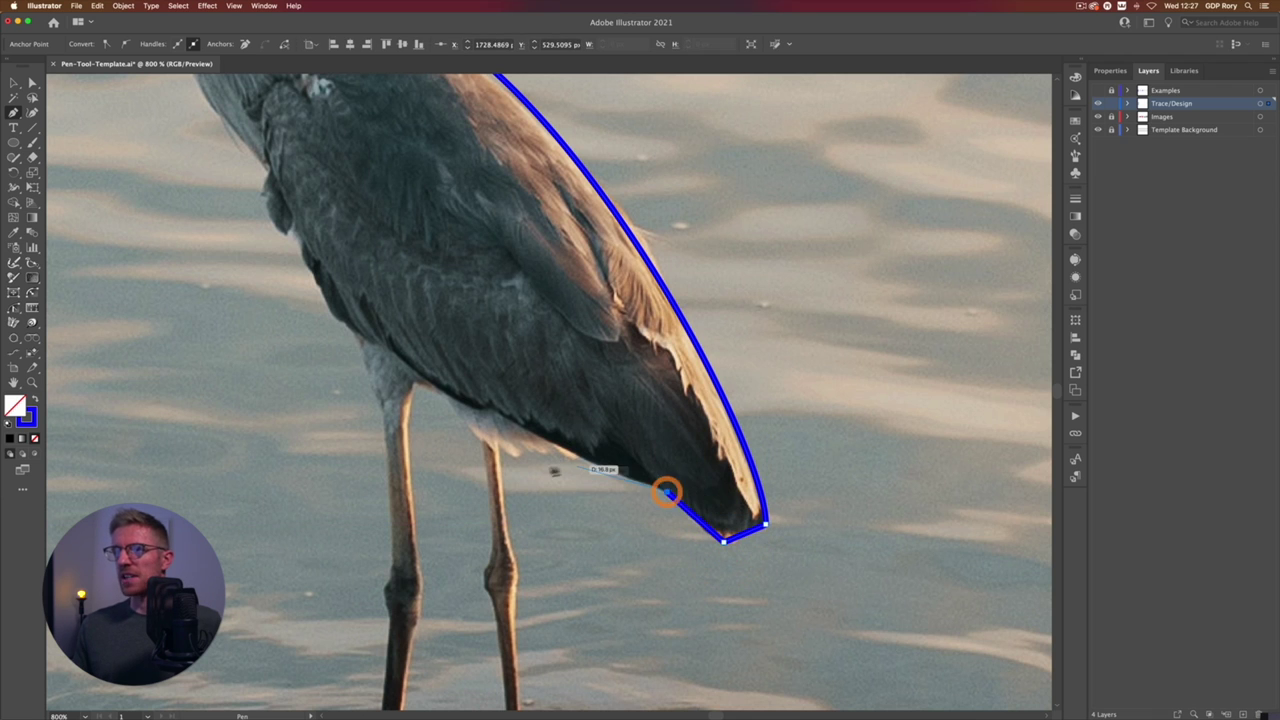
drag(448, 388, 632, 370)
drag(640, 432, 683, 595)
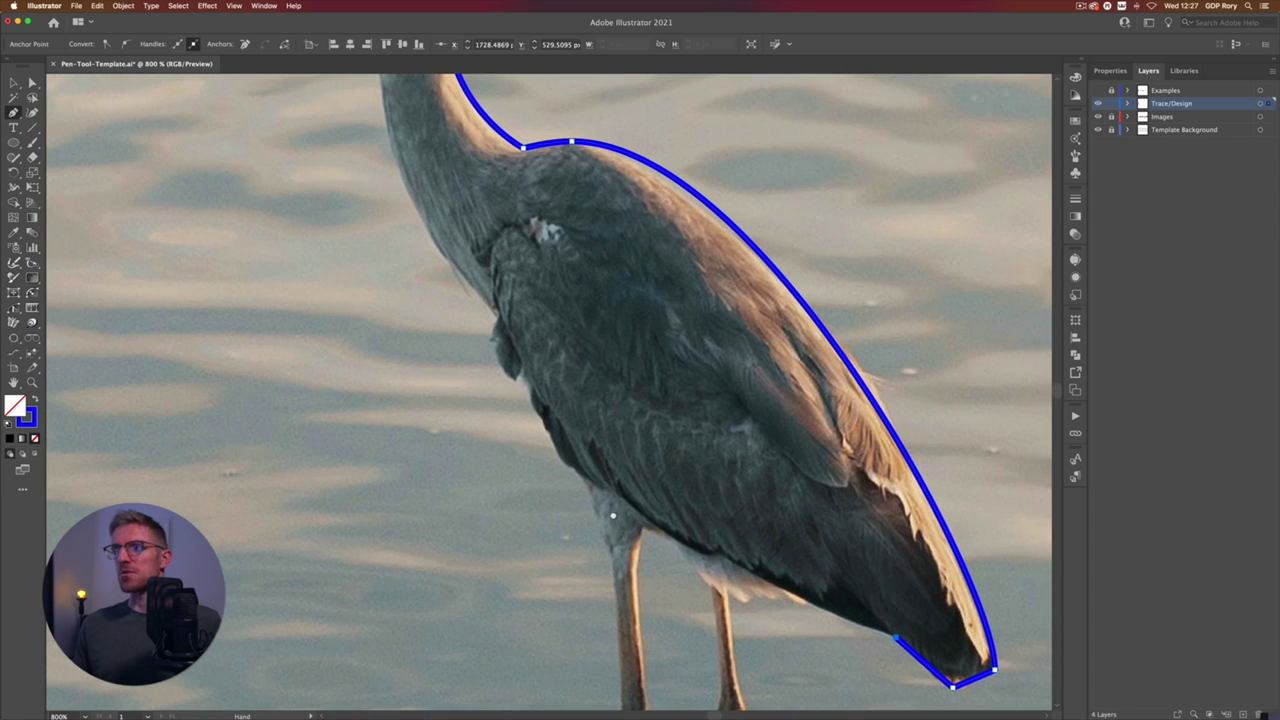
click(489, 310)
Step: Add points at the mid-neck and under the chin, and close the path at the beak tip with straight segments
drag(429, 209, 636, 543)
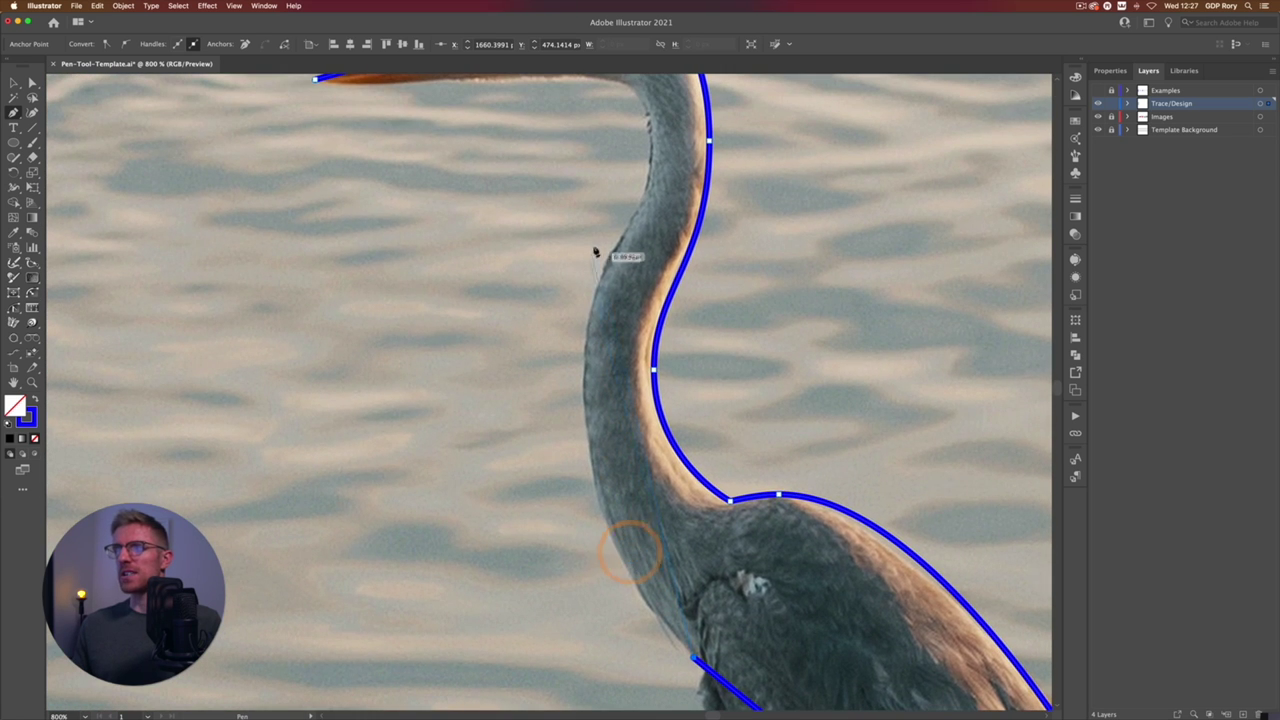
click(619, 246)
scroll(619, 246, up, 5)
click(619, 237)
click(326, 235)
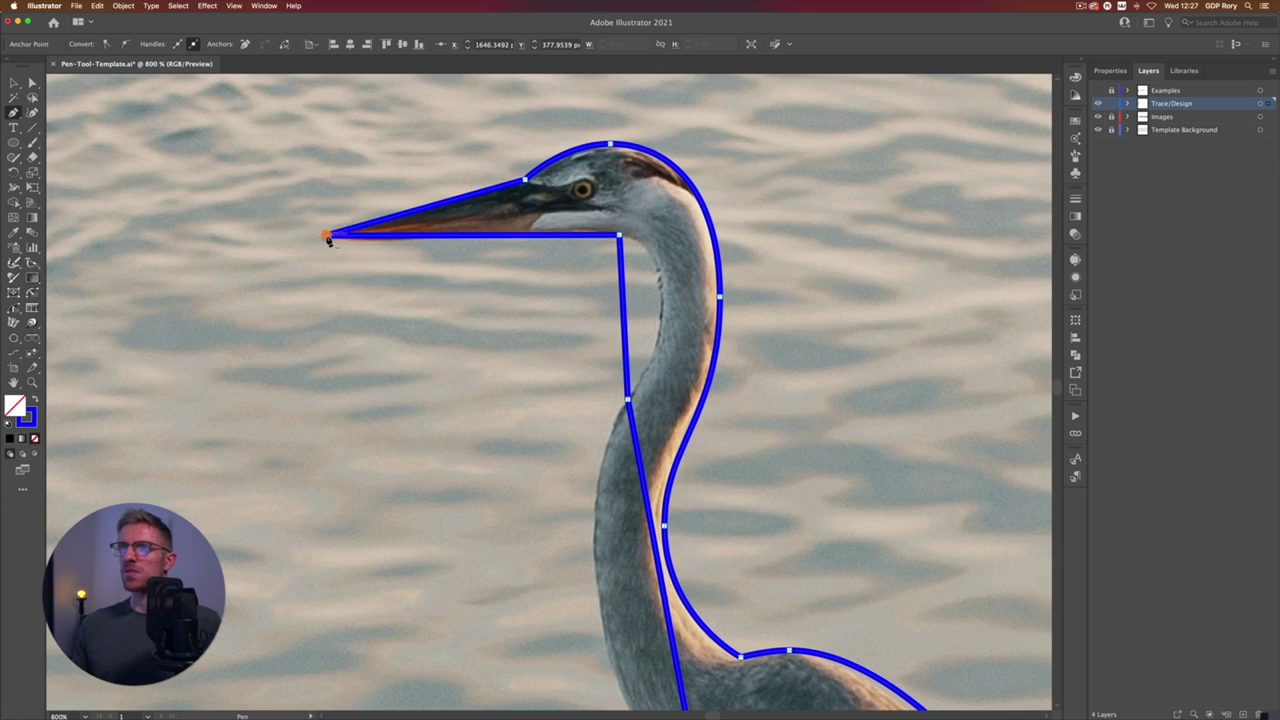
Step: Bend the straight segments under the beak, along the throat and down the front of the neck to match the photo, using the Anchor Point tool
key(shift+c)
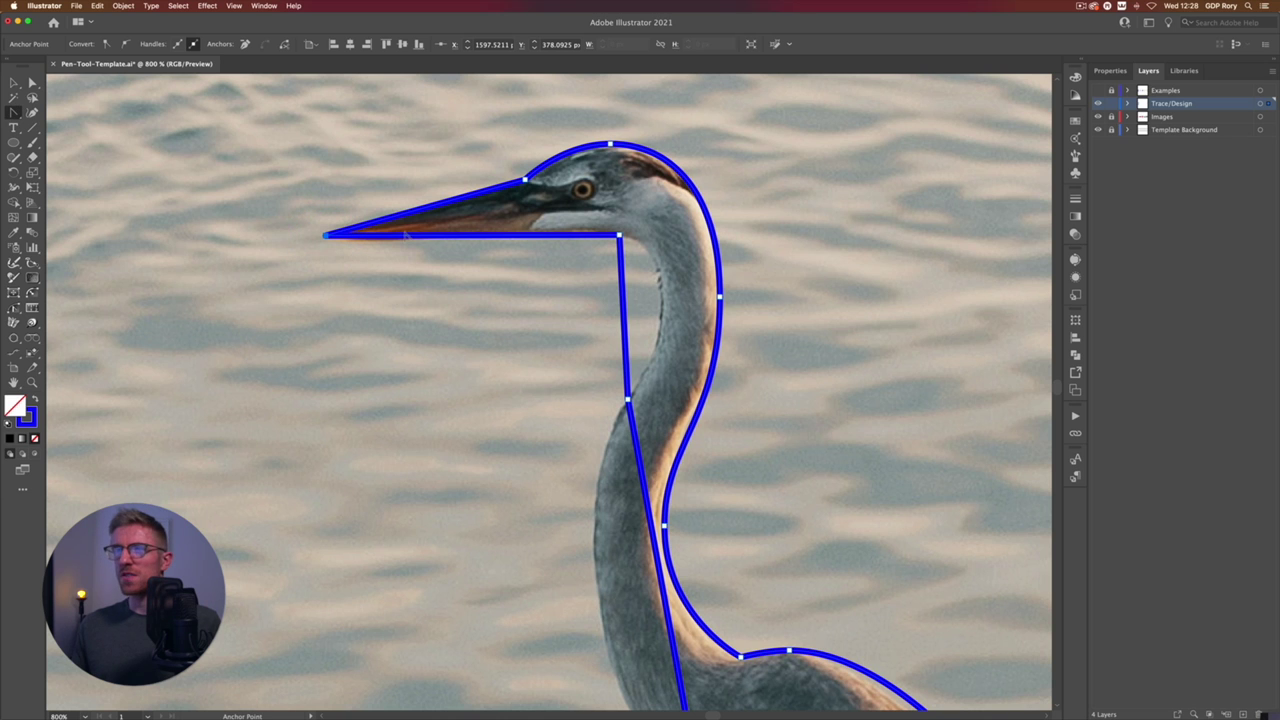
drag(404, 240, 400, 245)
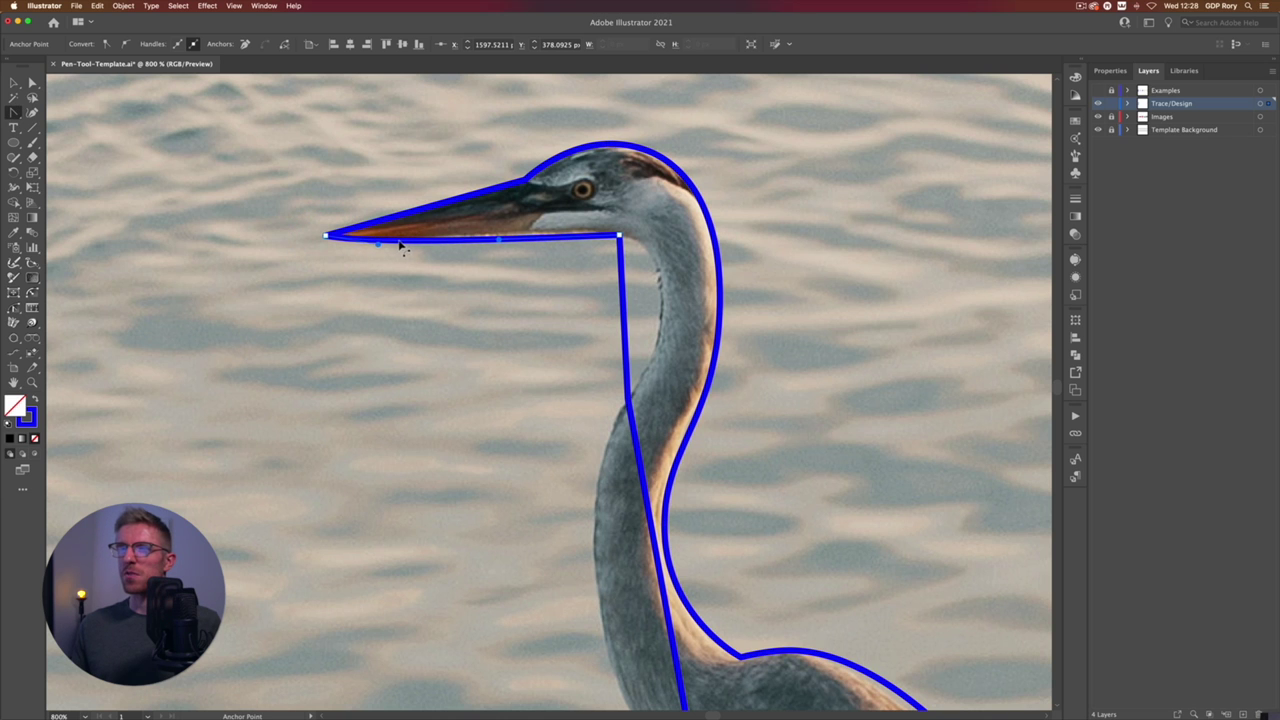
scroll(650, 400, down, 5)
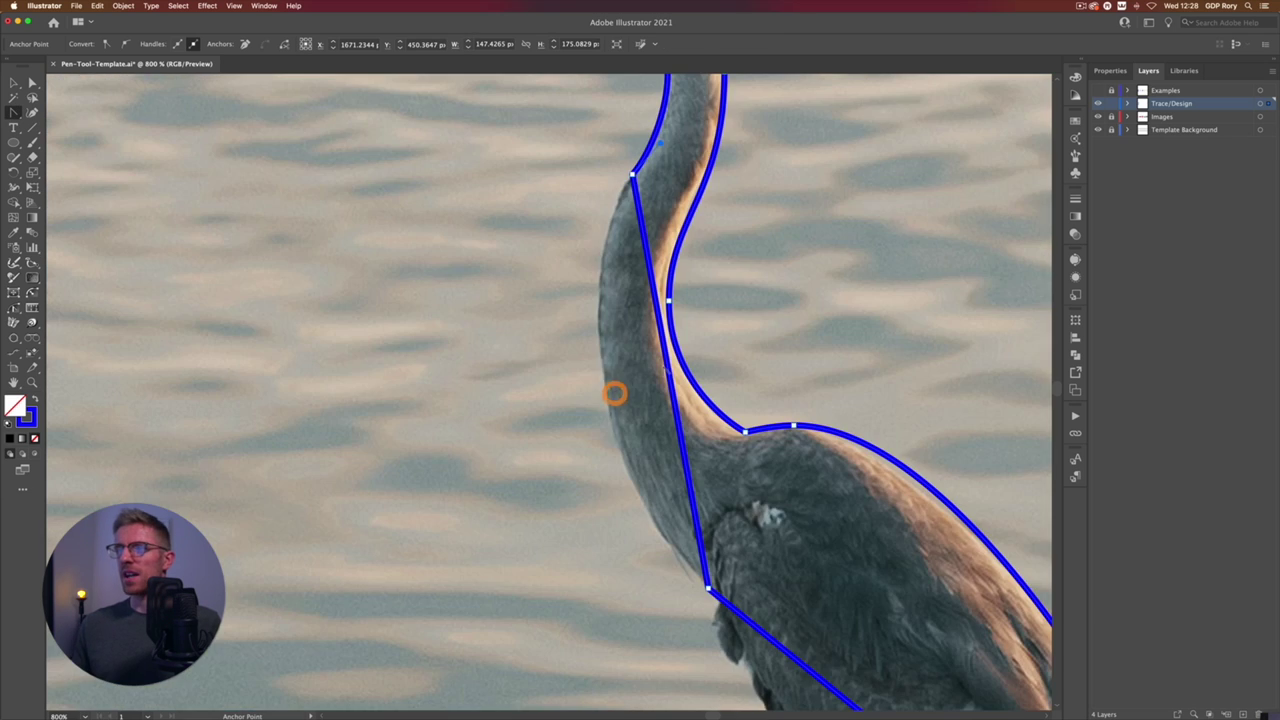
drag(670, 382, 603, 367)
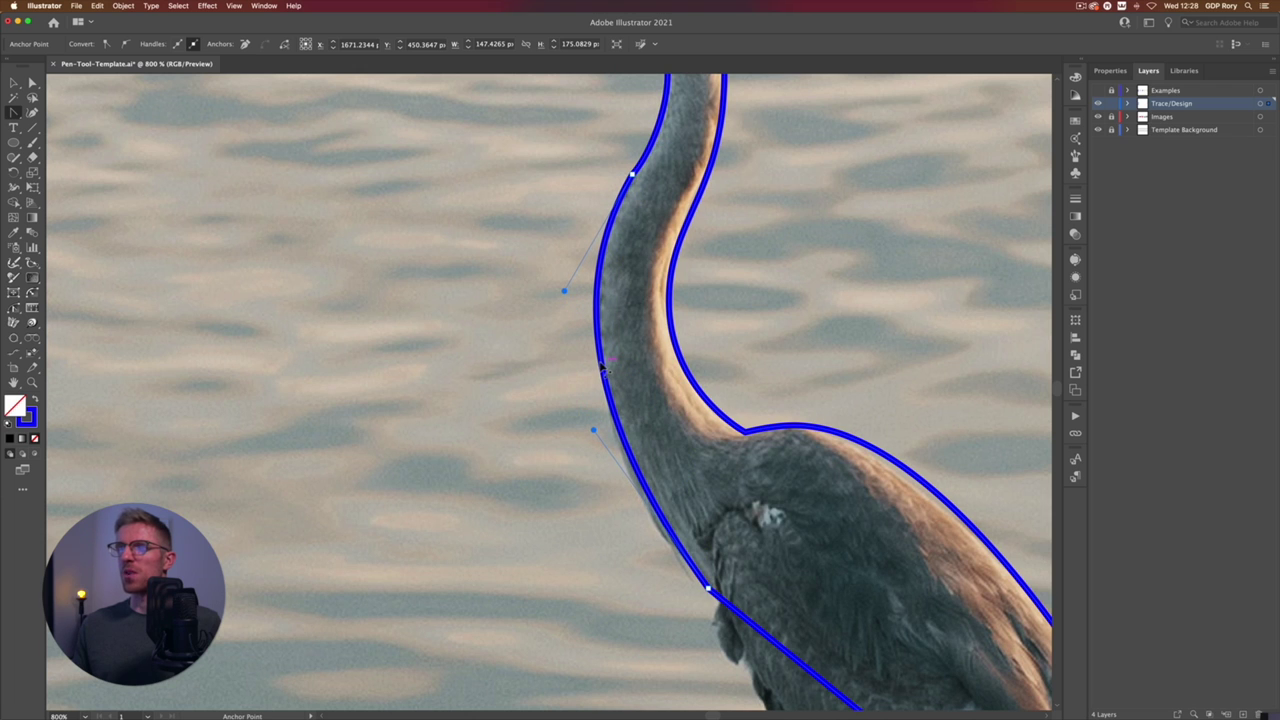
drag(670, 538, 668, 540)
drag(601, 263, 602, 258)
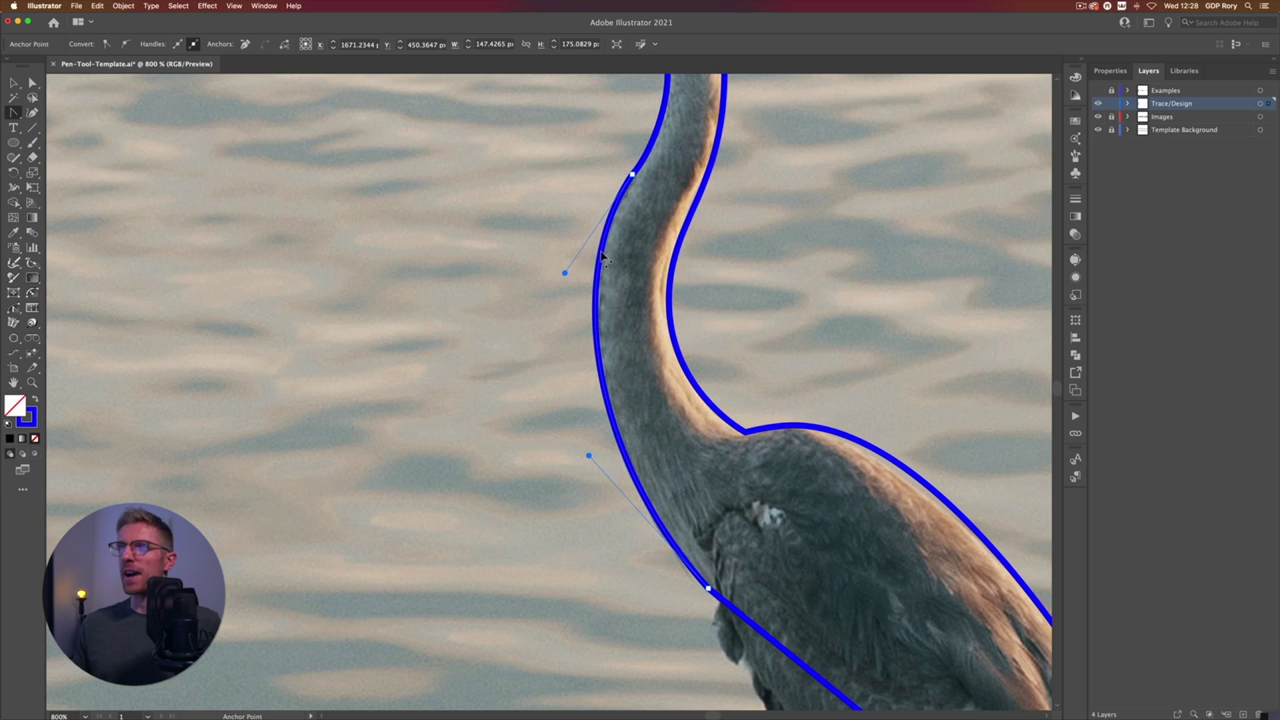
click(616, 378)
Step: Bend the straight belly segment and the short tail segments into curves that follow the heron's body
scroll(600, 300, down, 10)
scroll(600, 300, right, 3)
click(579, 147)
drag(762, 341, 524, 319)
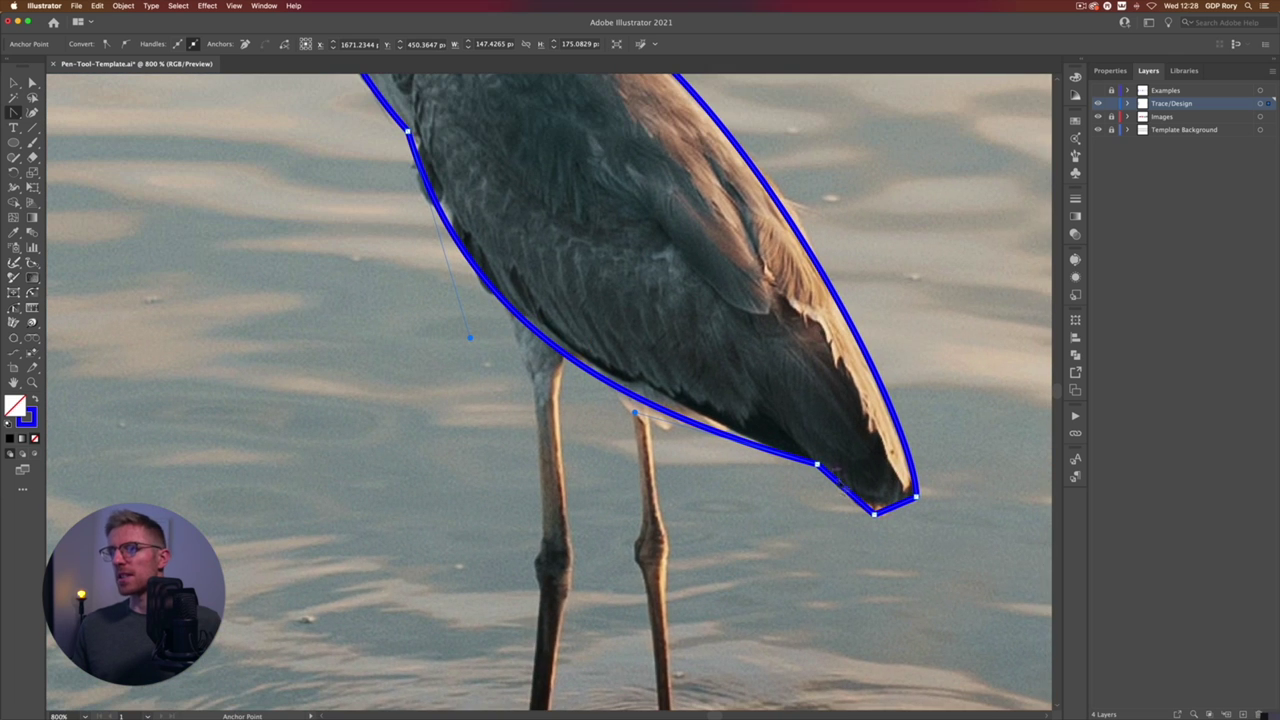
drag(852, 497, 903, 513)
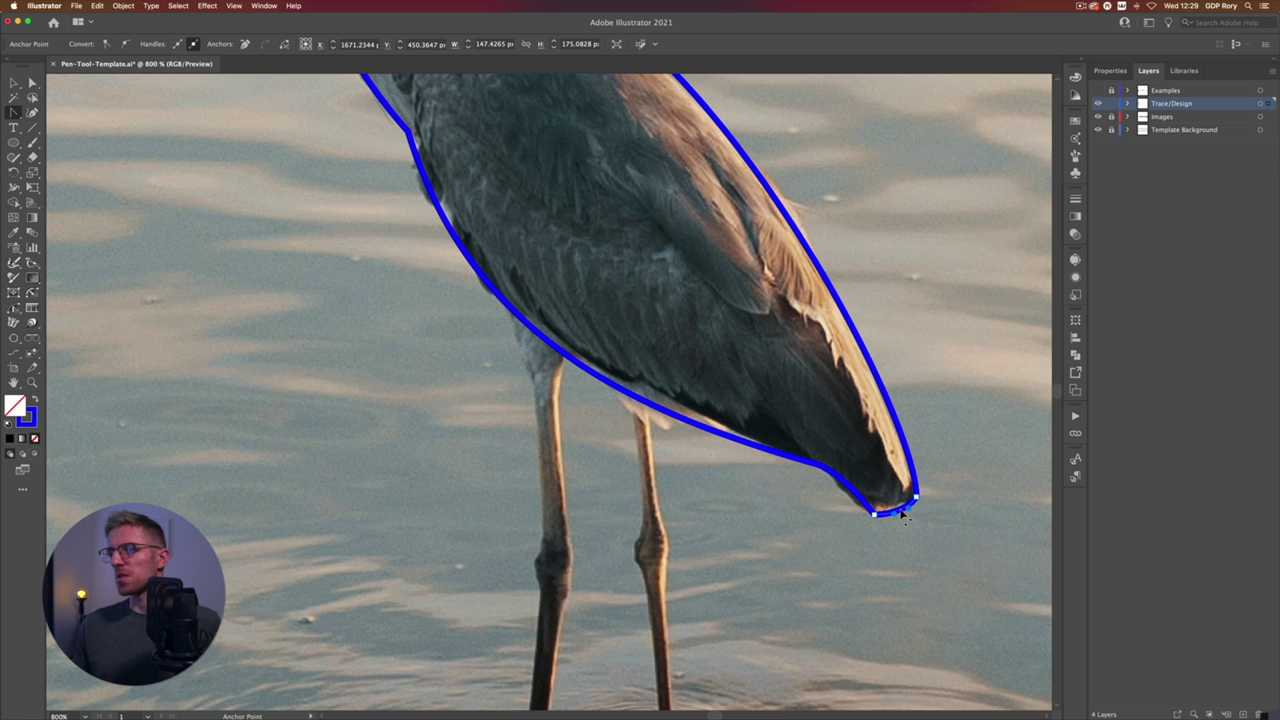
Step: Hide the Images layer and deselect the path to review the heron outline on its own
drag(622, 362, 808, 653)
drag(625, 440, 634, 697)
click(14, 83)
key(super+minus)
click(1098, 116)
key(super+minus)
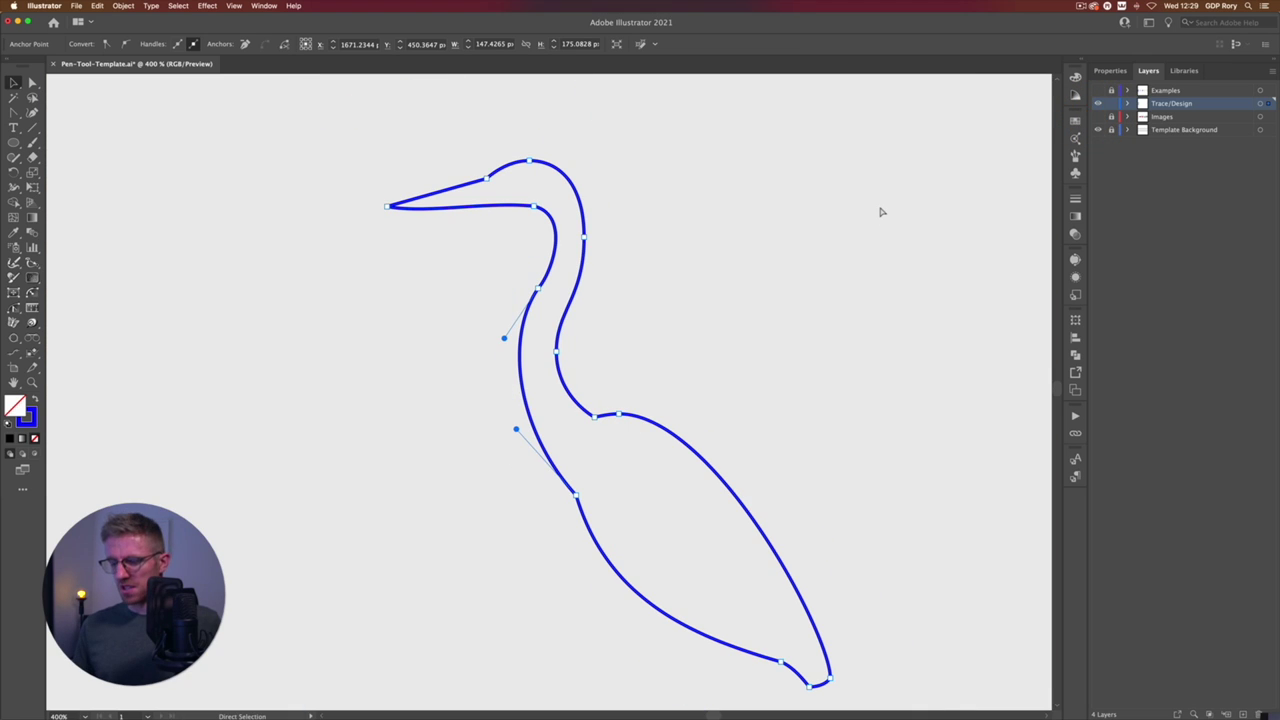
key(v)
click(713, 268)
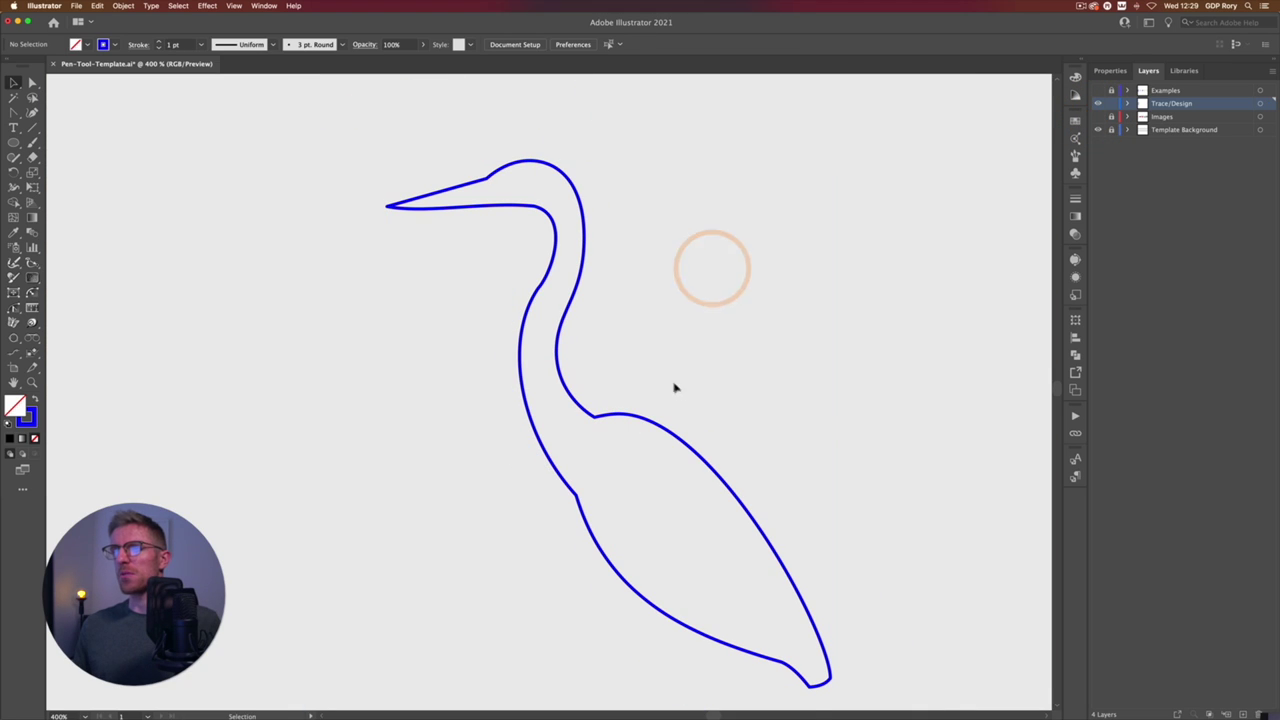
Step: Adjust the handle of the mid-neck anchor on the throat side to smooth the curve, and check the chest anchor
key(super+plus)
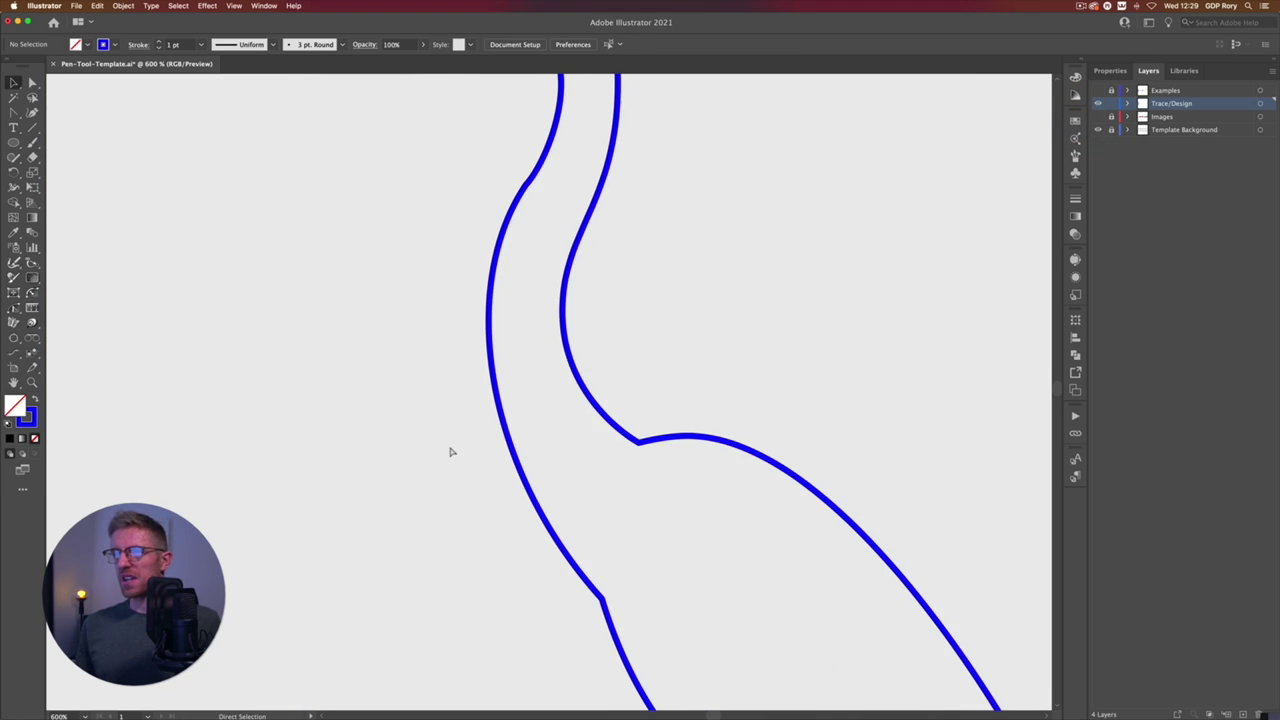
scroll(484, 427, up, 5)
key(a)
click(481, 401)
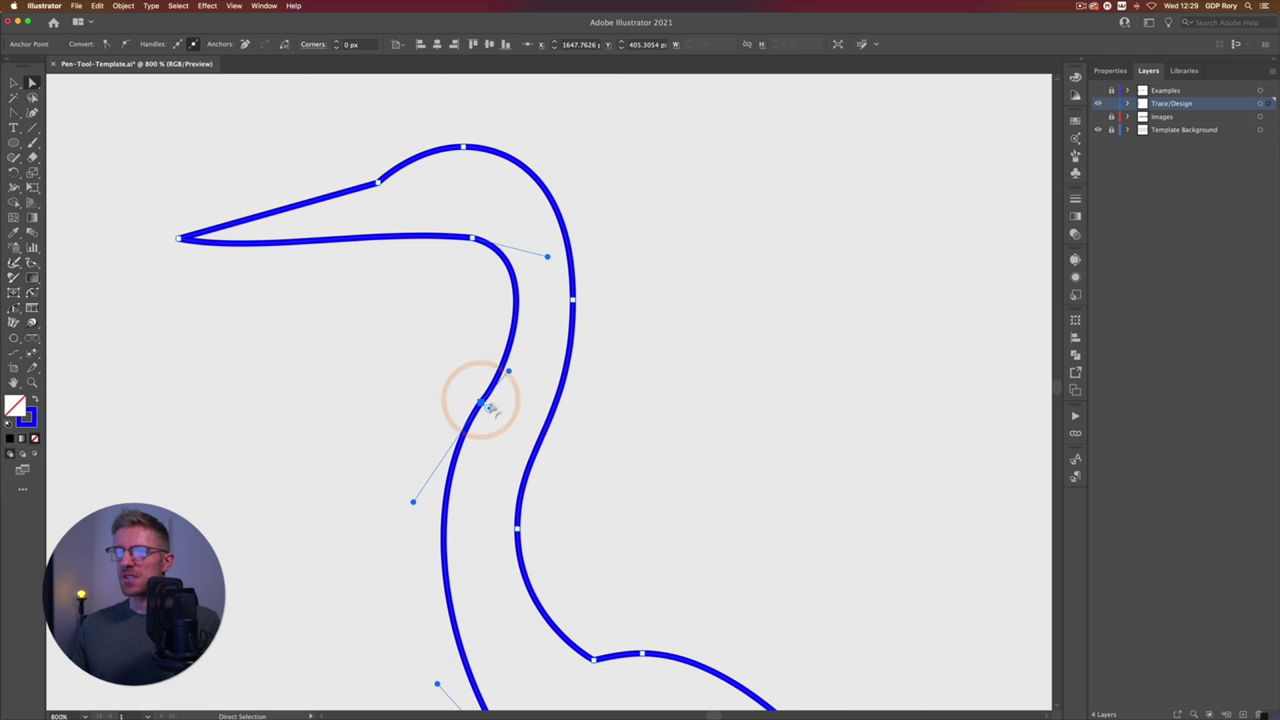
drag(509, 372, 507, 369)
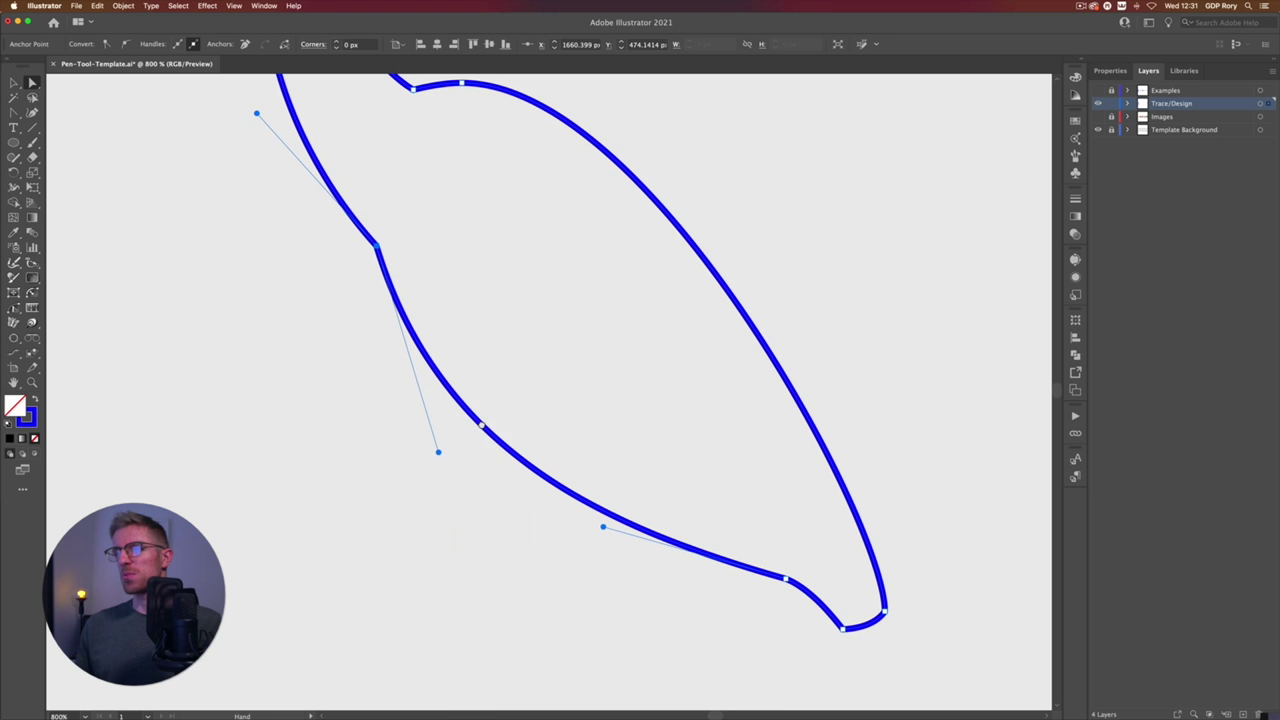
click(480, 423)
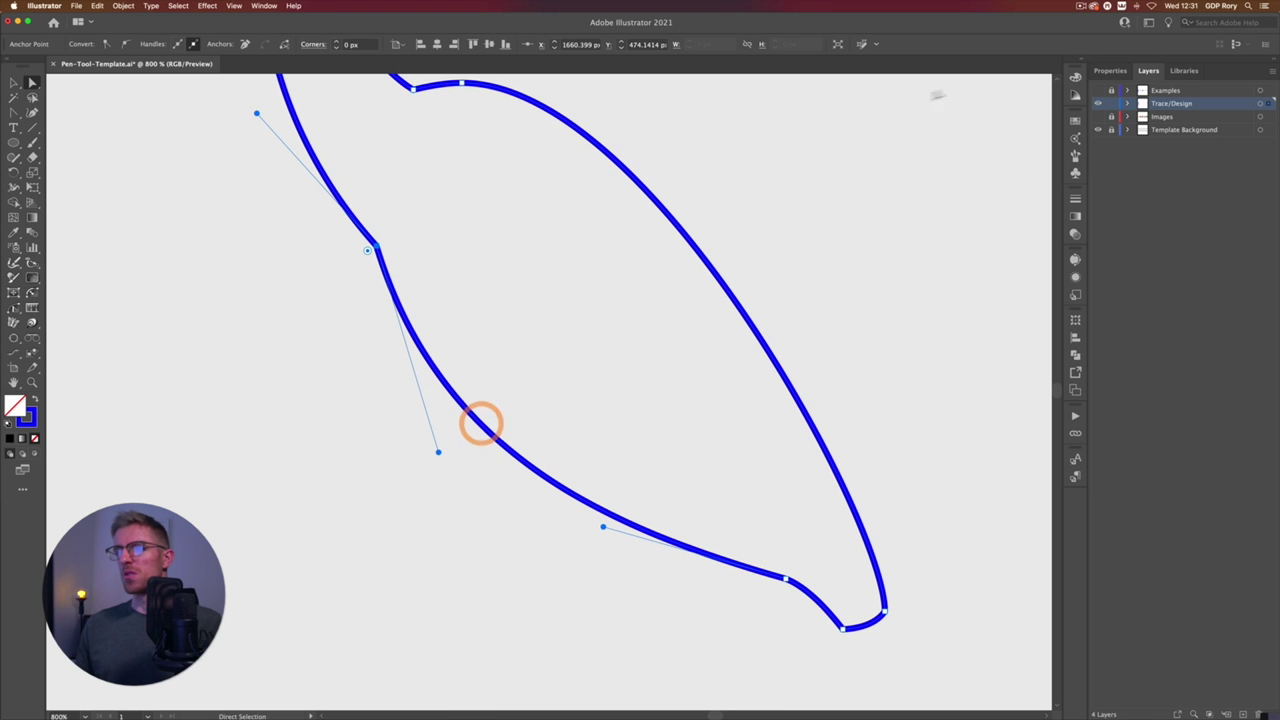
Step: Show the Images layer and trace the outer edge of the heron's left leg with straight Pen tool segments from belly to waterline
click(1098, 116)
scroll(712, 172, down, 5)
scroll(712, 172, down, 2)
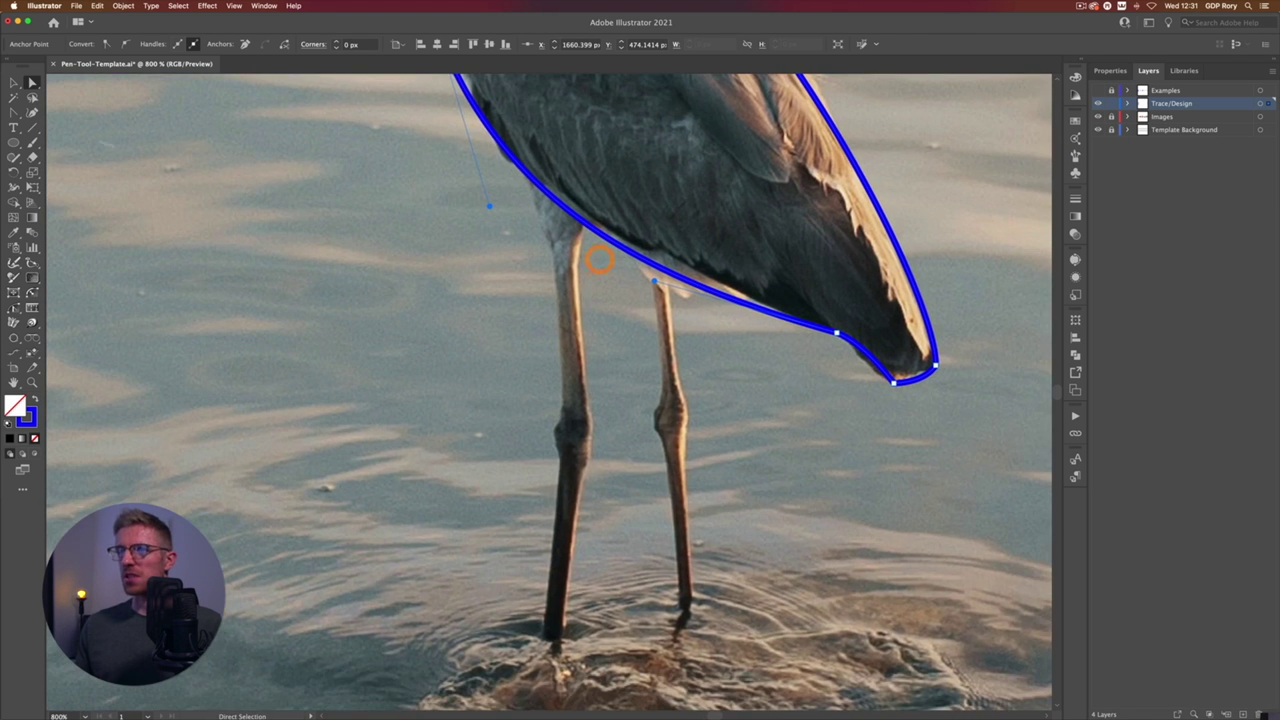
click(14, 112)
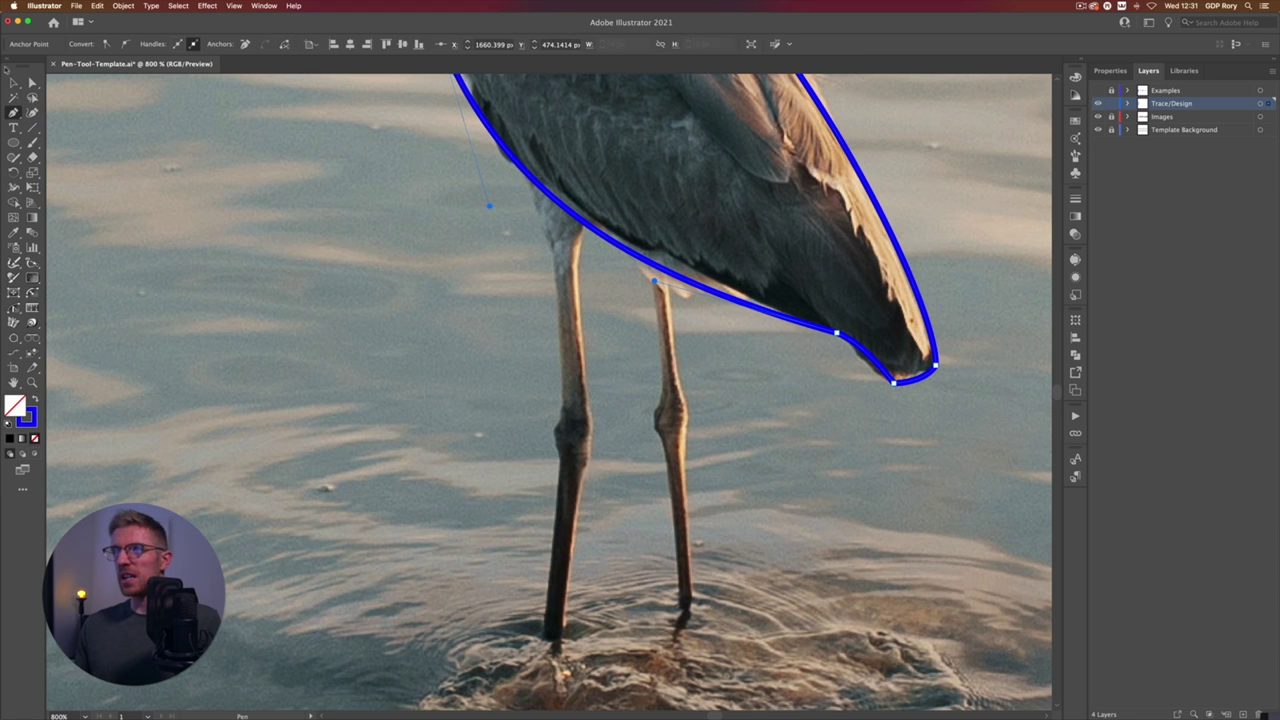
key(super+shift+a)
click(524, 158)
click(550, 248)
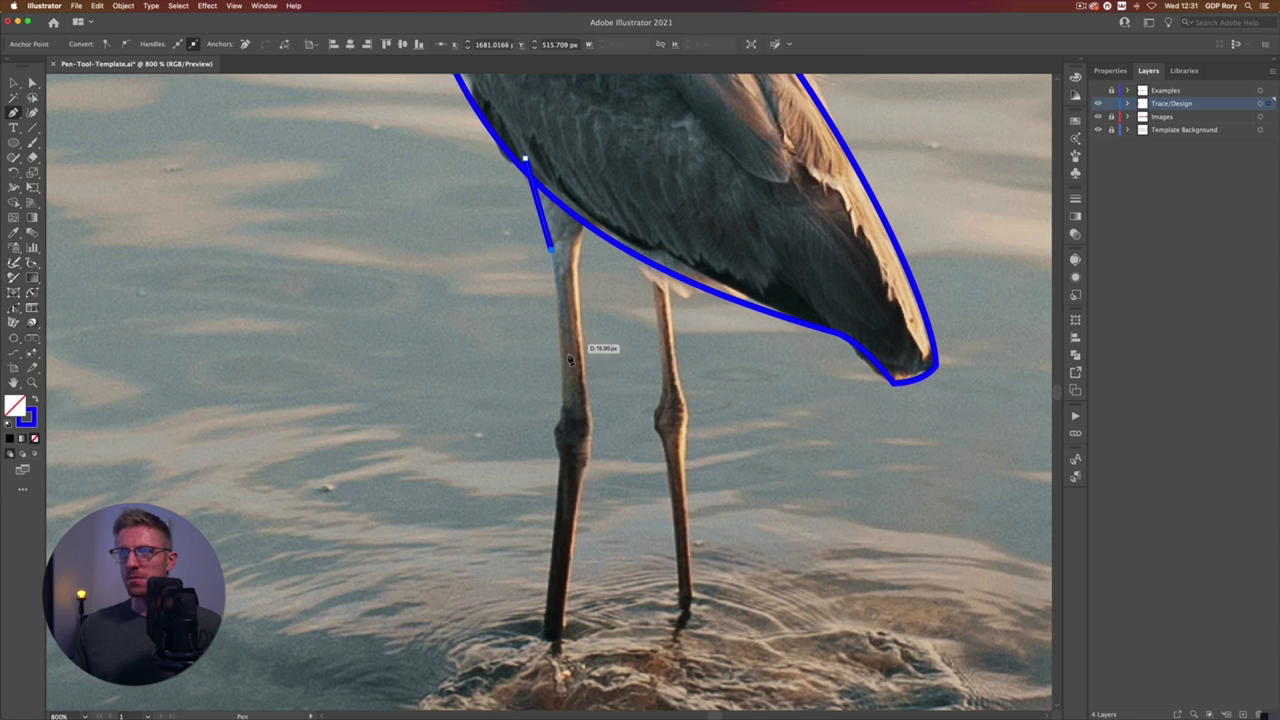
click(561, 413)
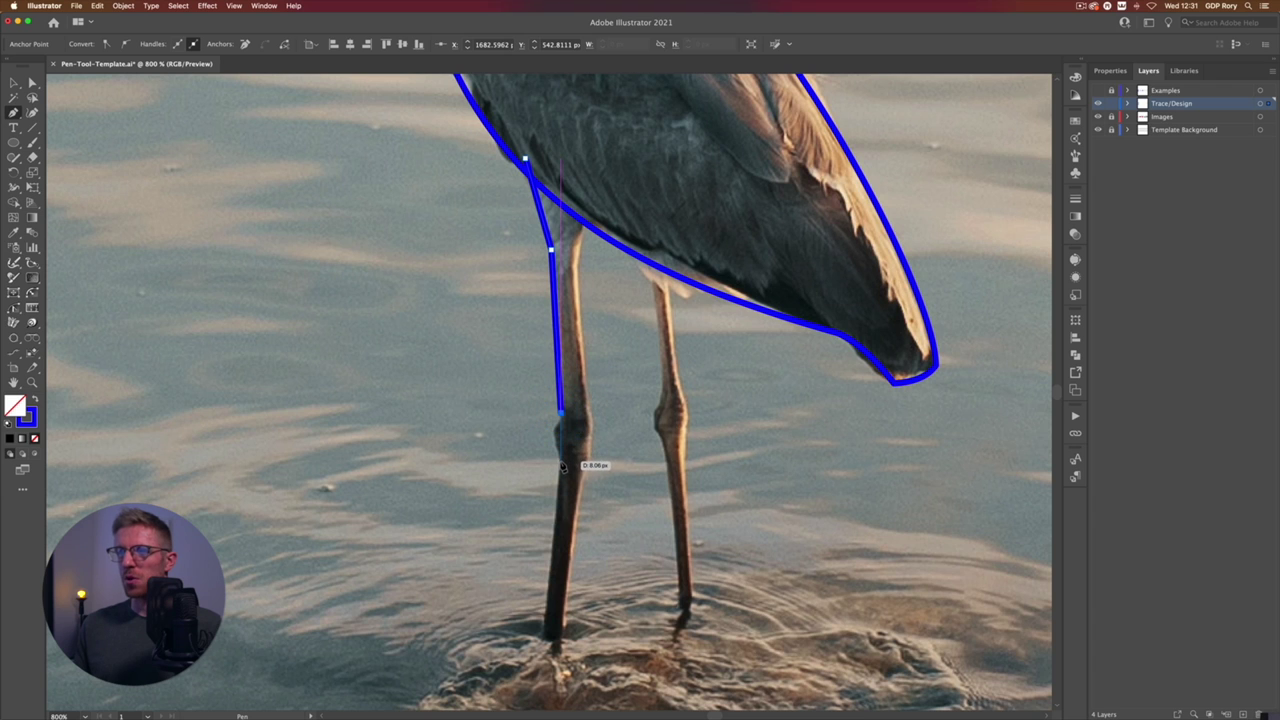
click(561, 461)
click(545, 637)
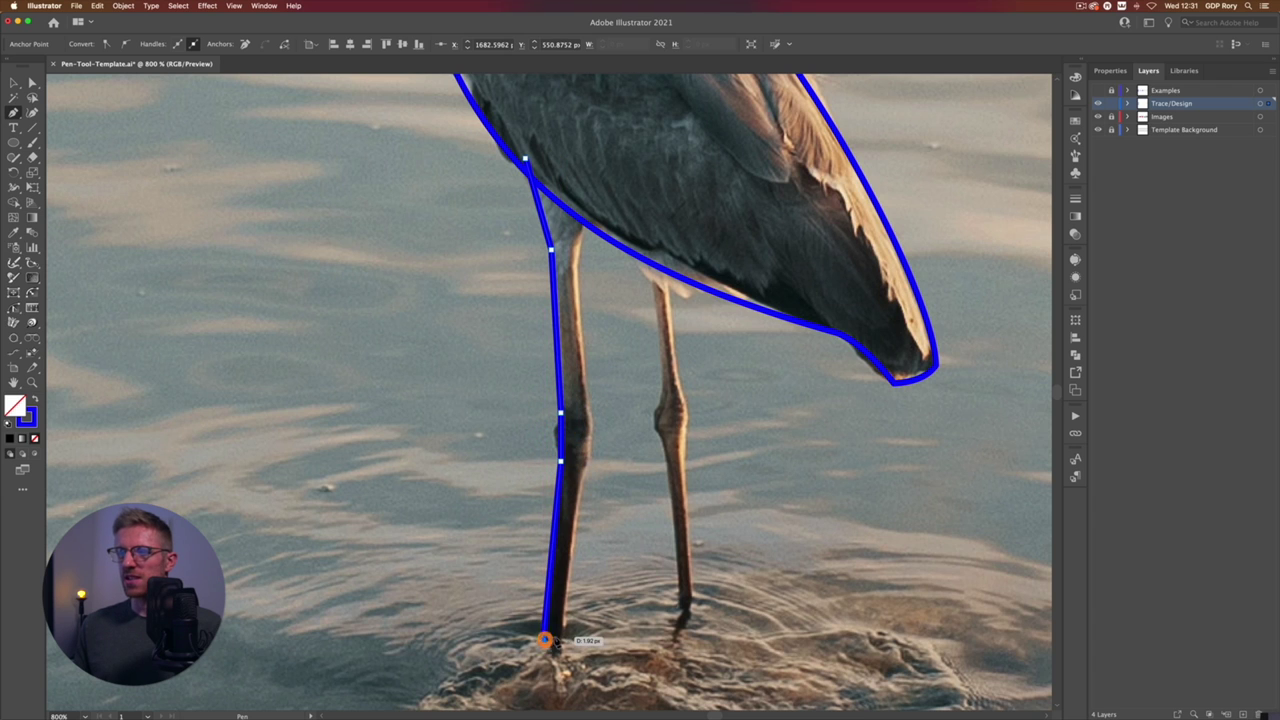
Step: Continue the left leg path up its inner edge past the knee into the body and close it at the starting anchor
click(583, 471)
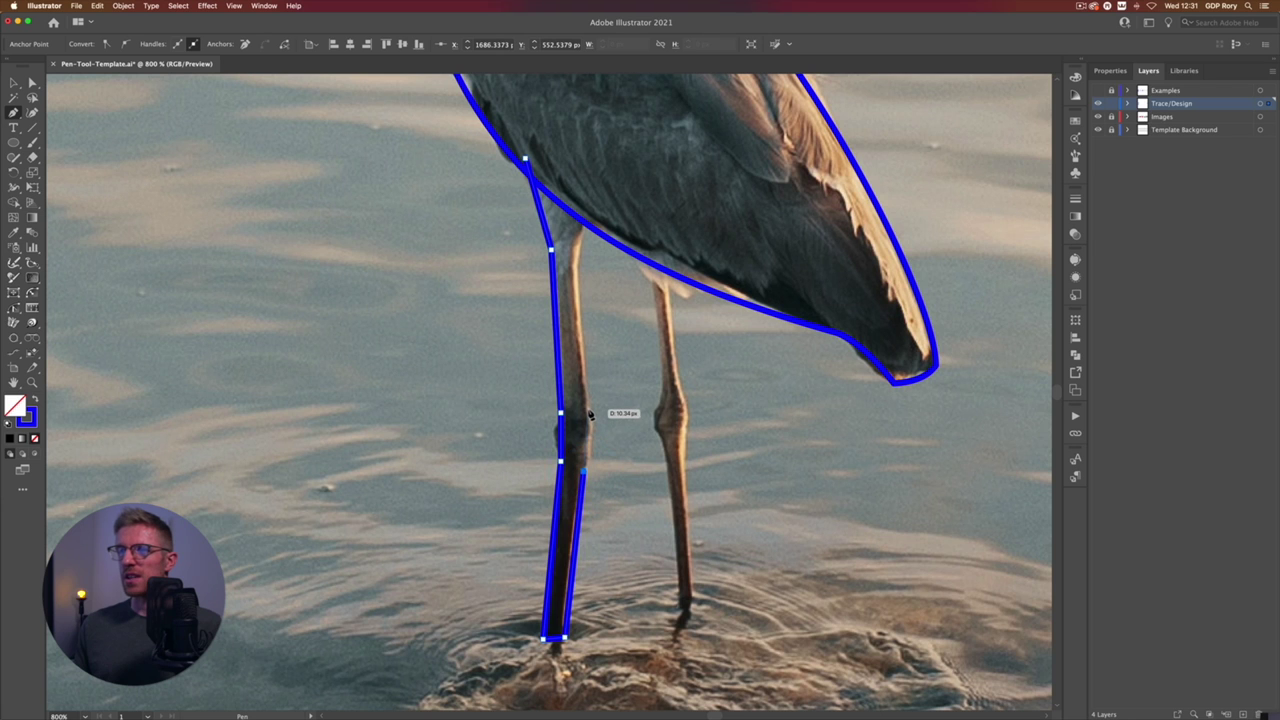
click(589, 410)
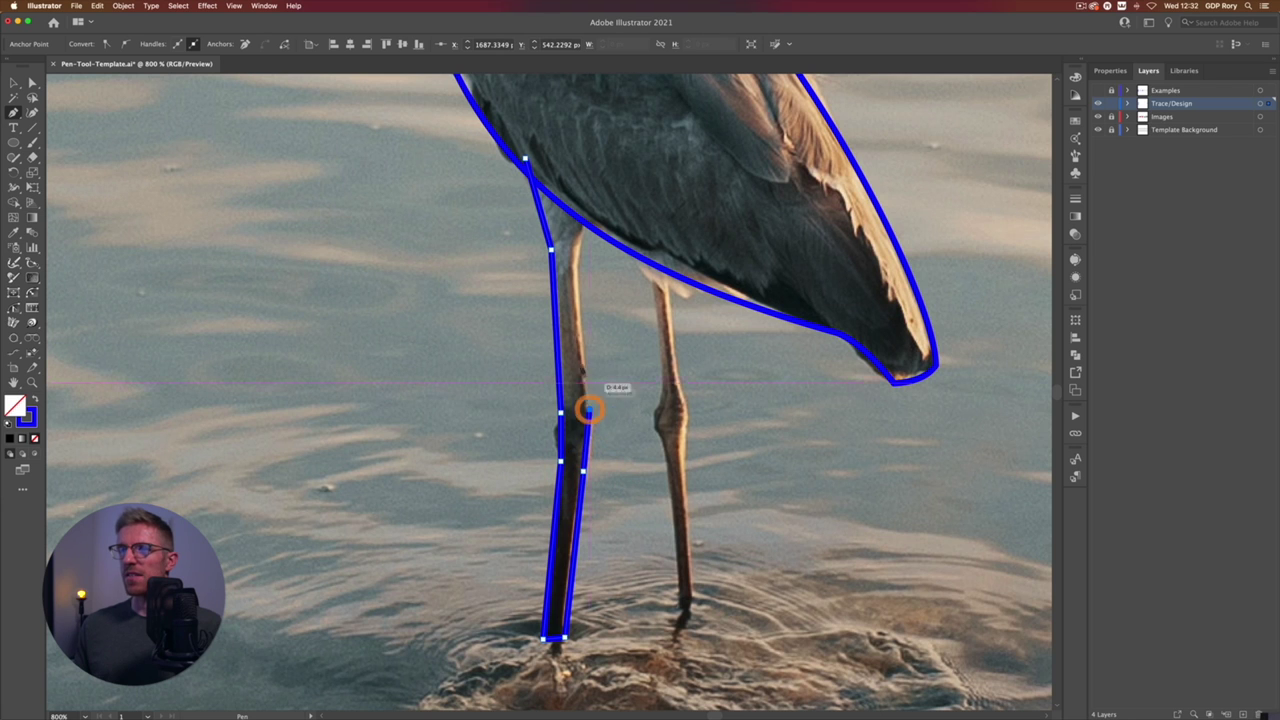
click(595, 200)
click(525, 158)
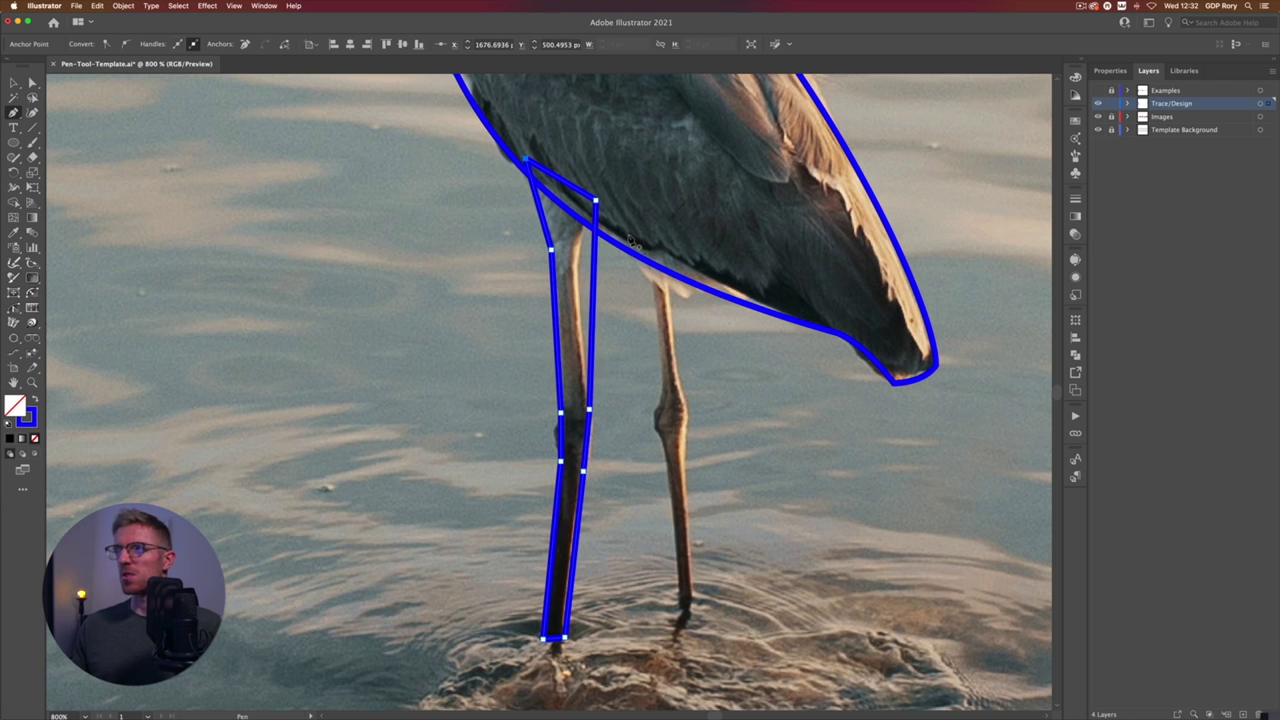
Step: Trace the heron's right leg as a closed straight-segment path from the belly down to the waterline and back
click(627, 236)
click(662, 390)
click(662, 450)
drag(677, 598, 695, 603)
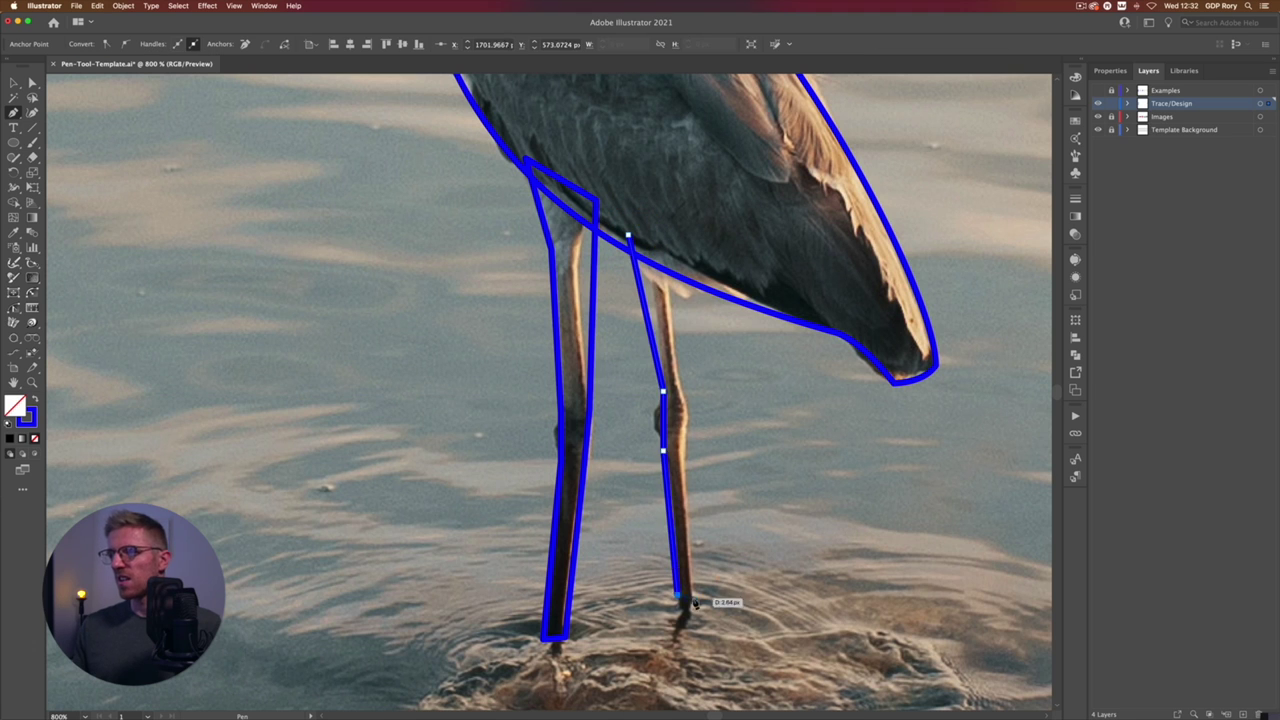
click(692, 598)
click(668, 262)
click(627, 236)
Step: Select the left leg path and bend its upper outer segments to match the photo with the Anchor Point tool
click(14, 83)
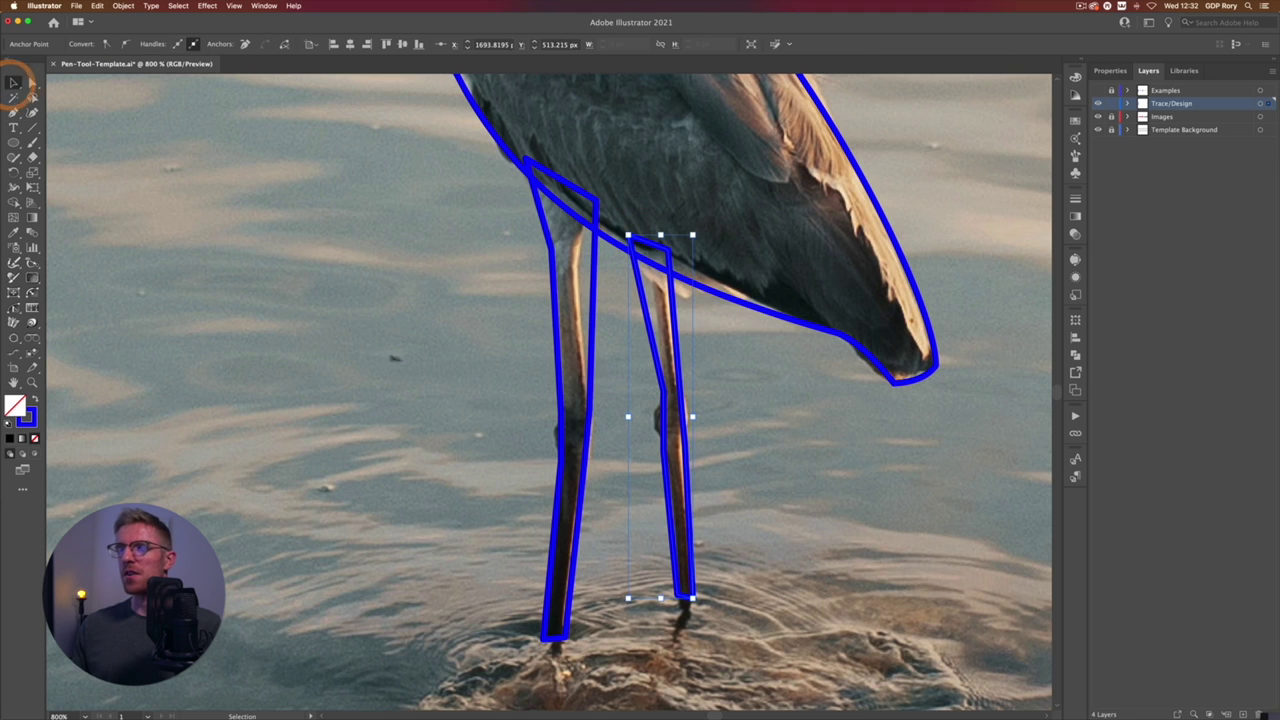
click(555, 348)
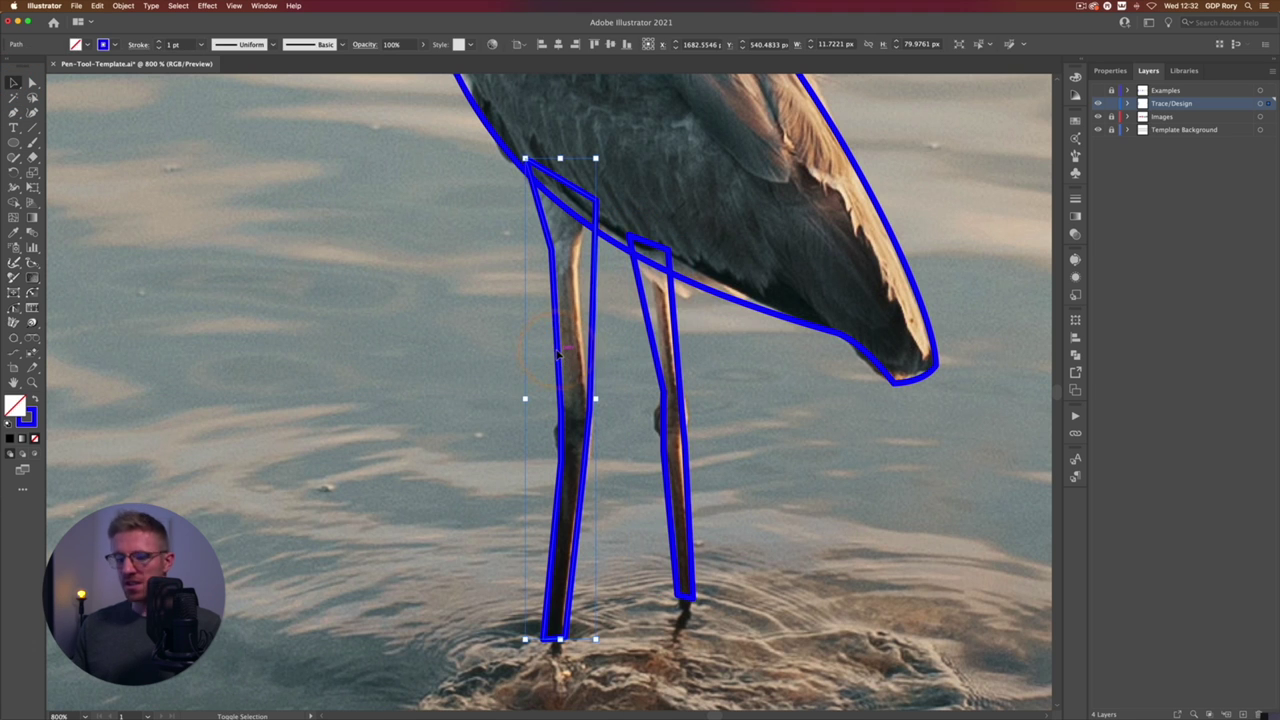
scroll(557, 353, up, 1)
scroll(557, 353, down, 2)
scroll(500, 280, up, 1)
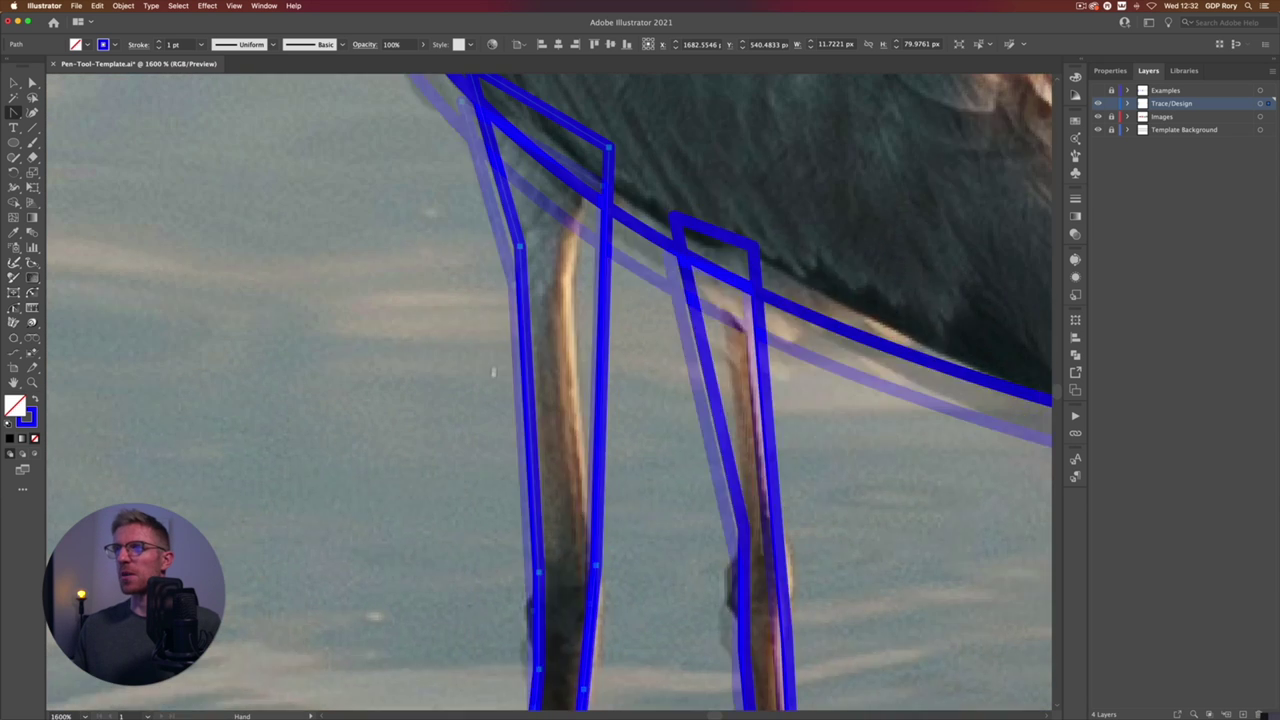
key(shift+c)
drag(490, 276, 495, 272)
scroll(496, 269, down, 2)
click(516, 362)
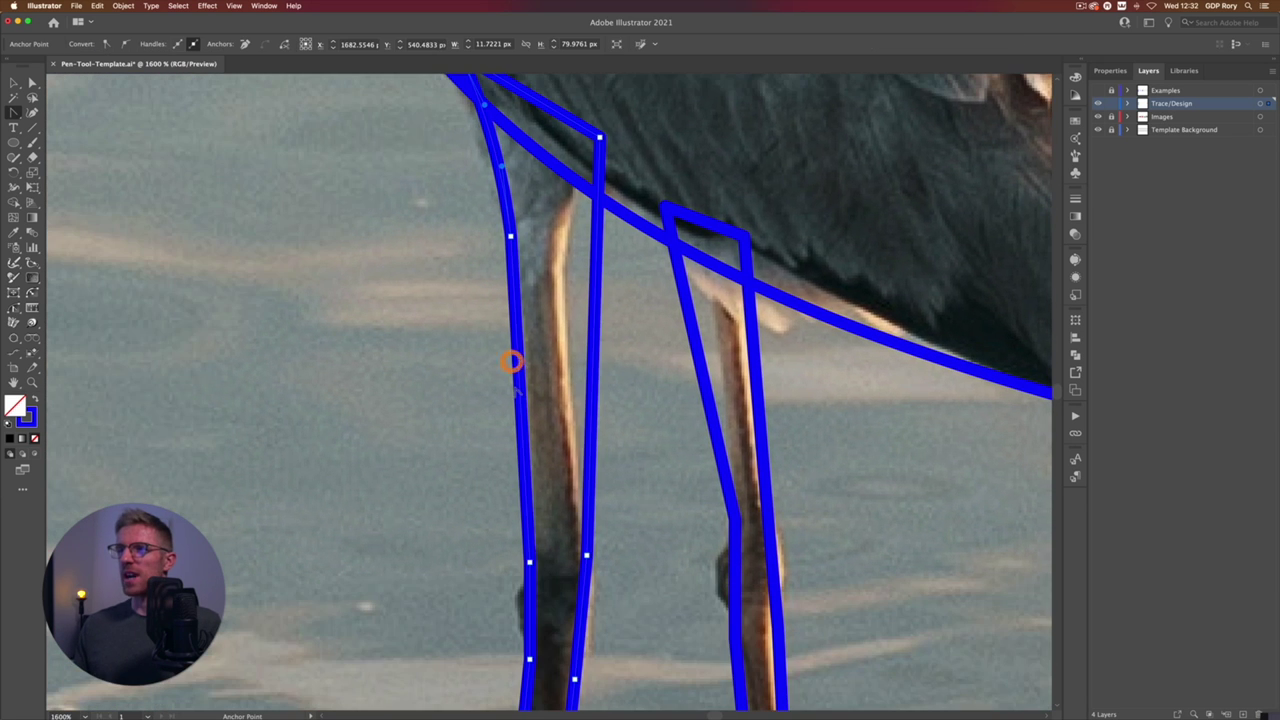
mouse_move(520, 392)
mouse_down()
mouse_move(460, 400)
mouse_move(528, 404)
mouse_up()
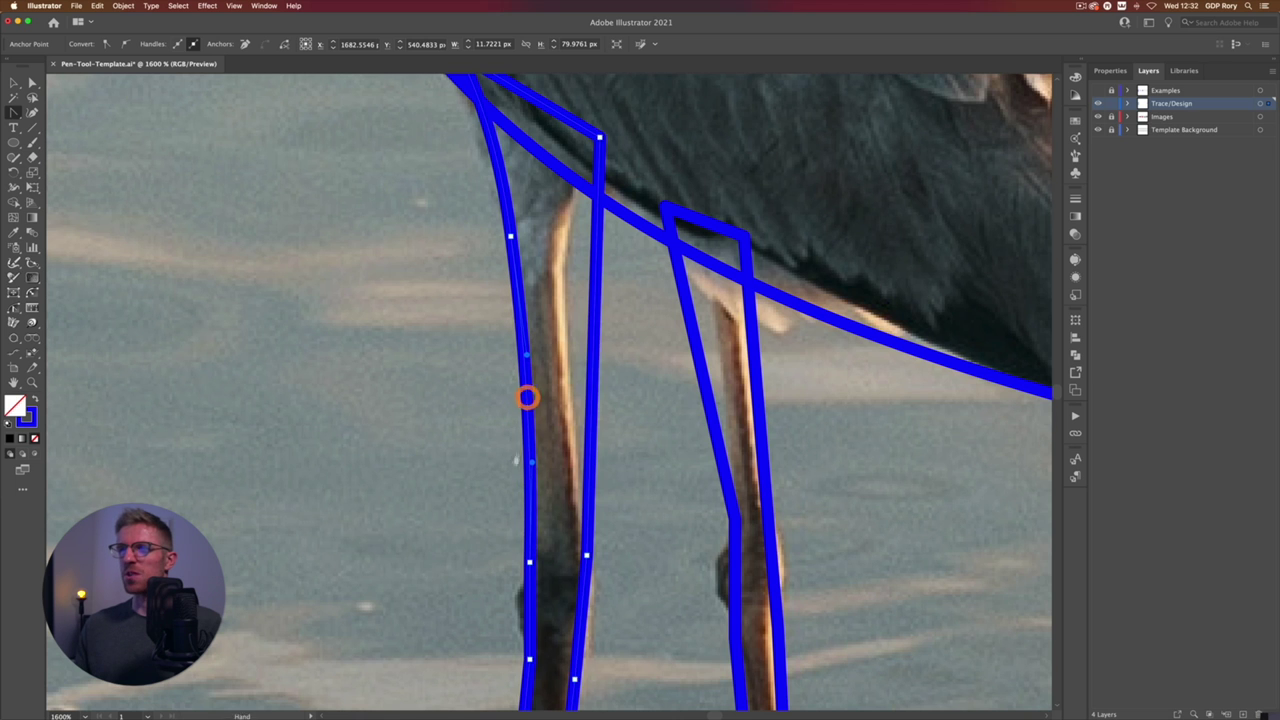
Step: Bend the right leg's straight segments into curves that follow the shin, knee and thigh in the photo
scroll(527, 398, down, 10)
scroll(600, 362, right, 5)
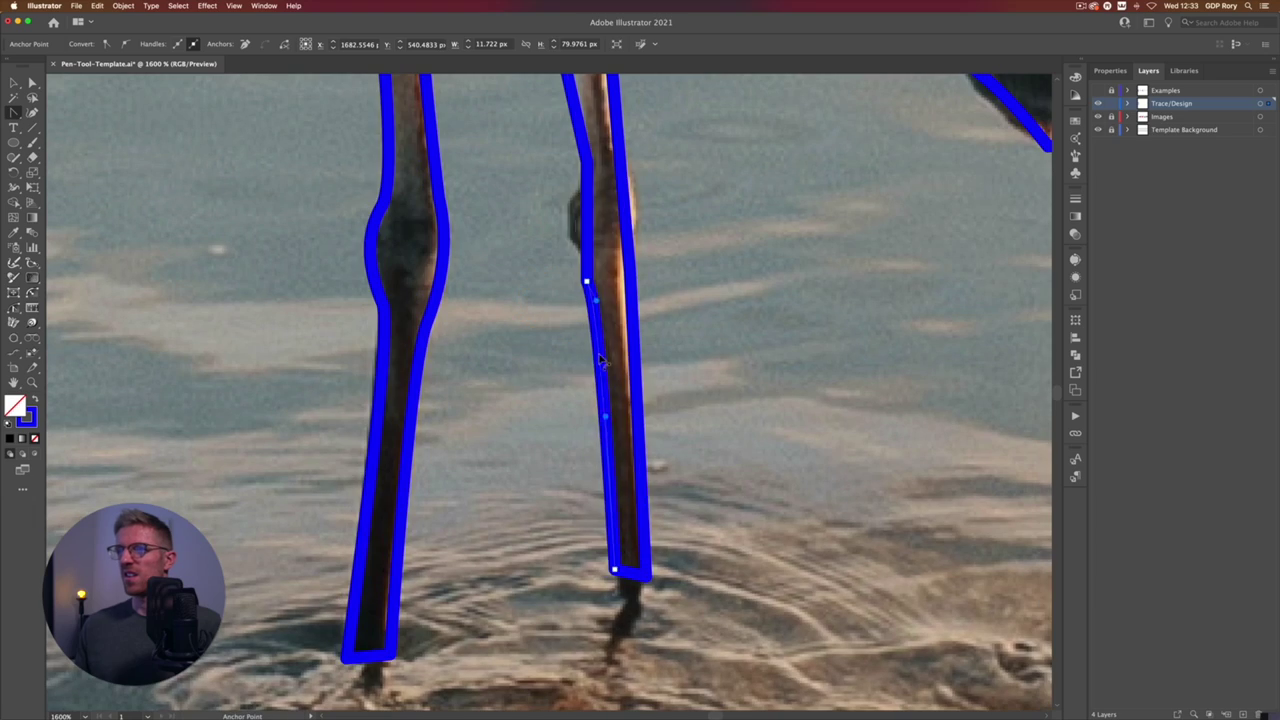
scroll(603, 362, up, 10)
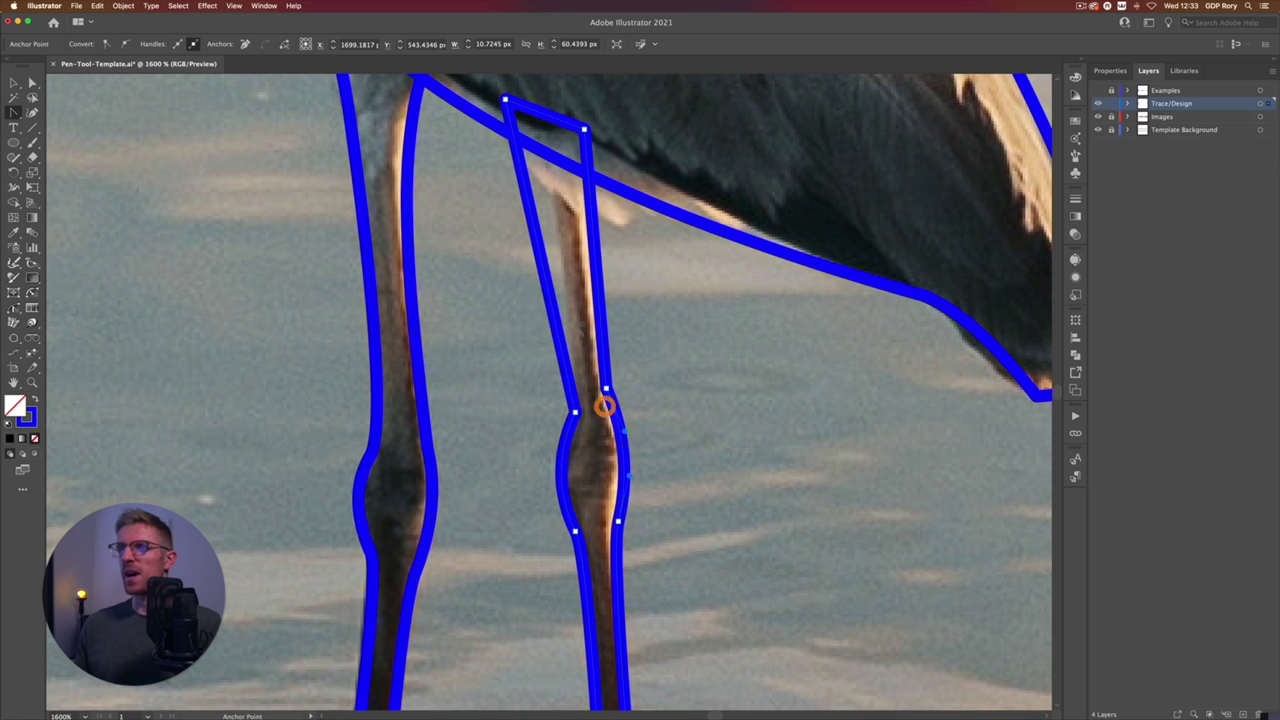
drag(556, 273, 574, 345)
drag(542, 208, 541, 195)
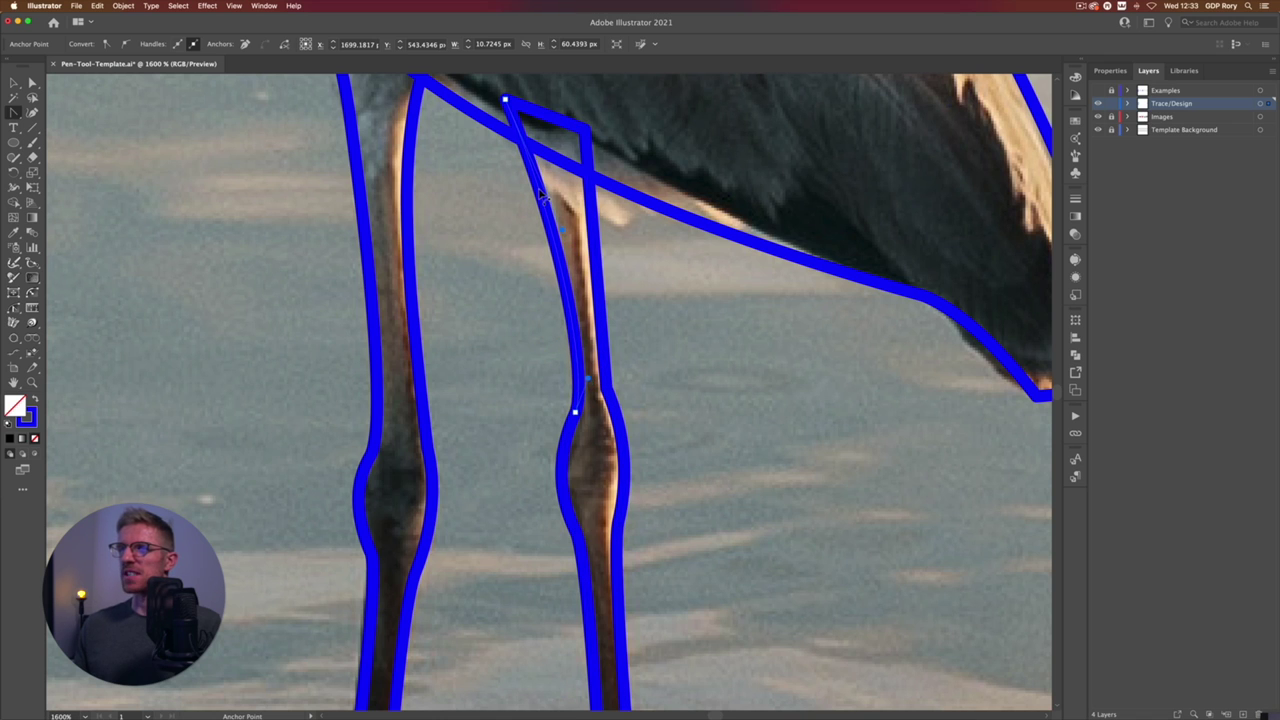
drag(600, 262, 593, 258)
Step: Hide the Images layer and give the heron's body and leg paths a solid blue fill with no stroke
click(13, 82)
click(183, 151)
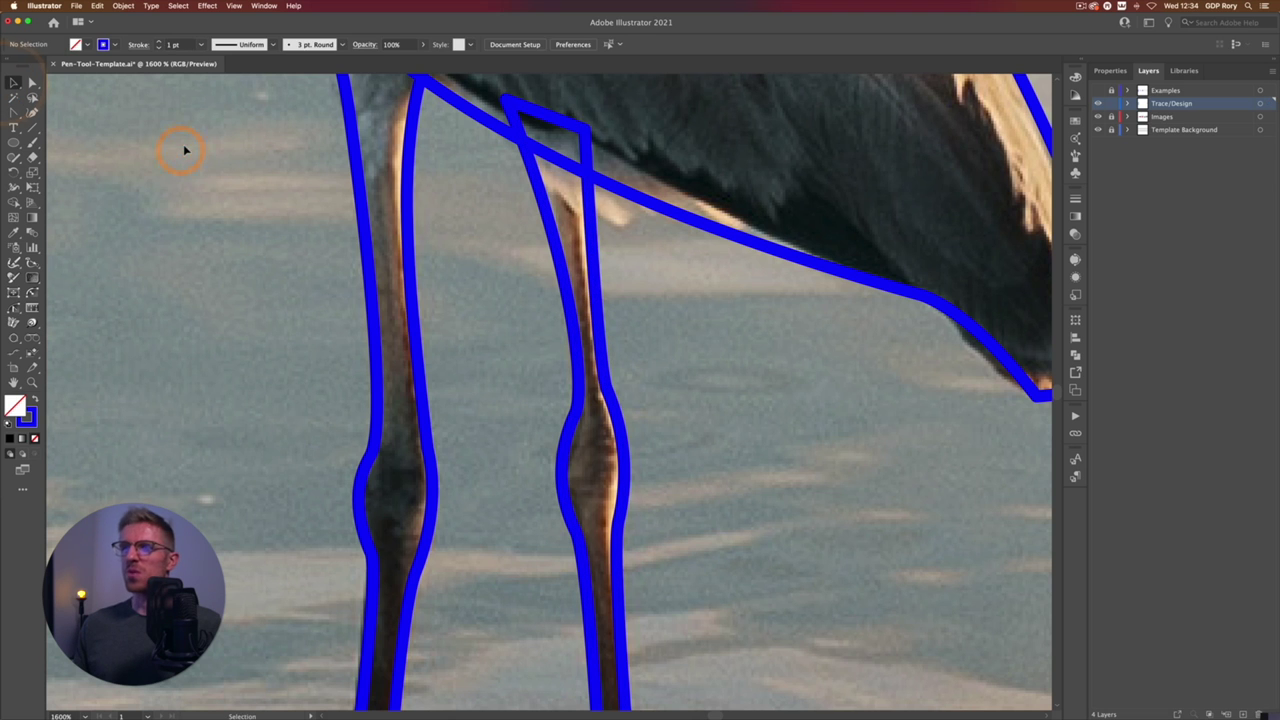
key(super+0)
click(1098, 116)
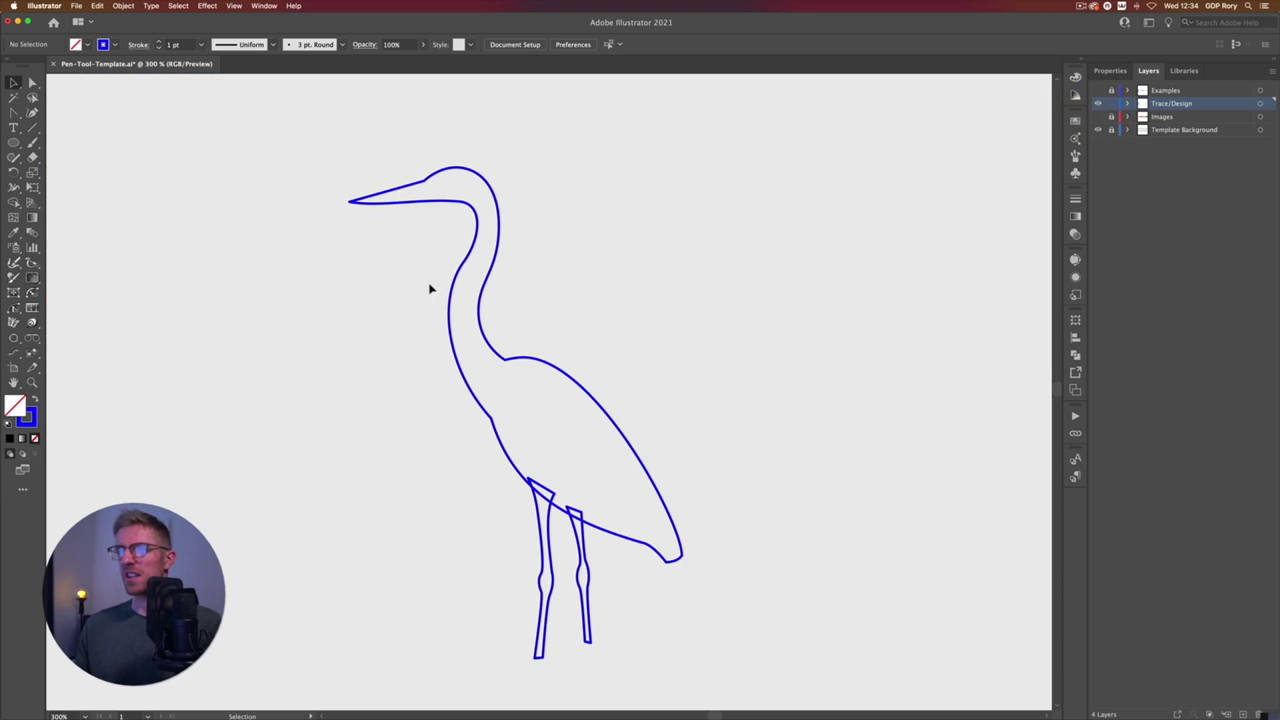
drag(284, 172, 686, 556)
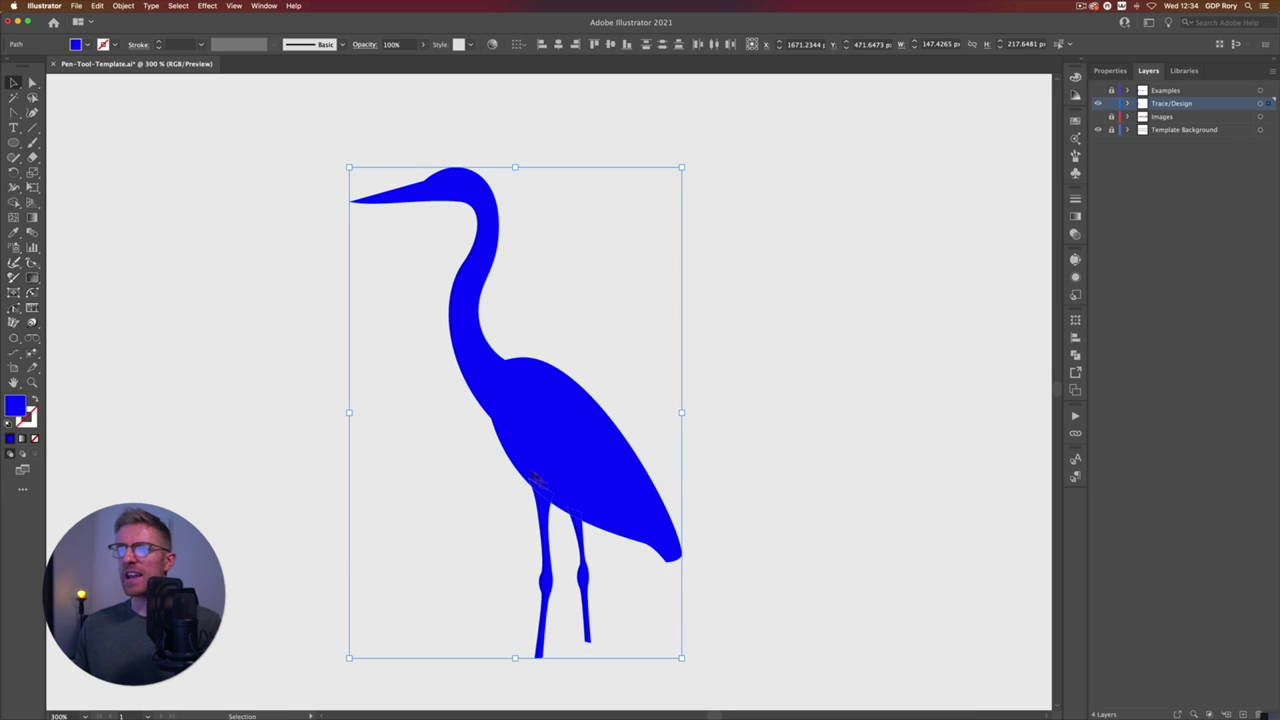
click(457, 491)
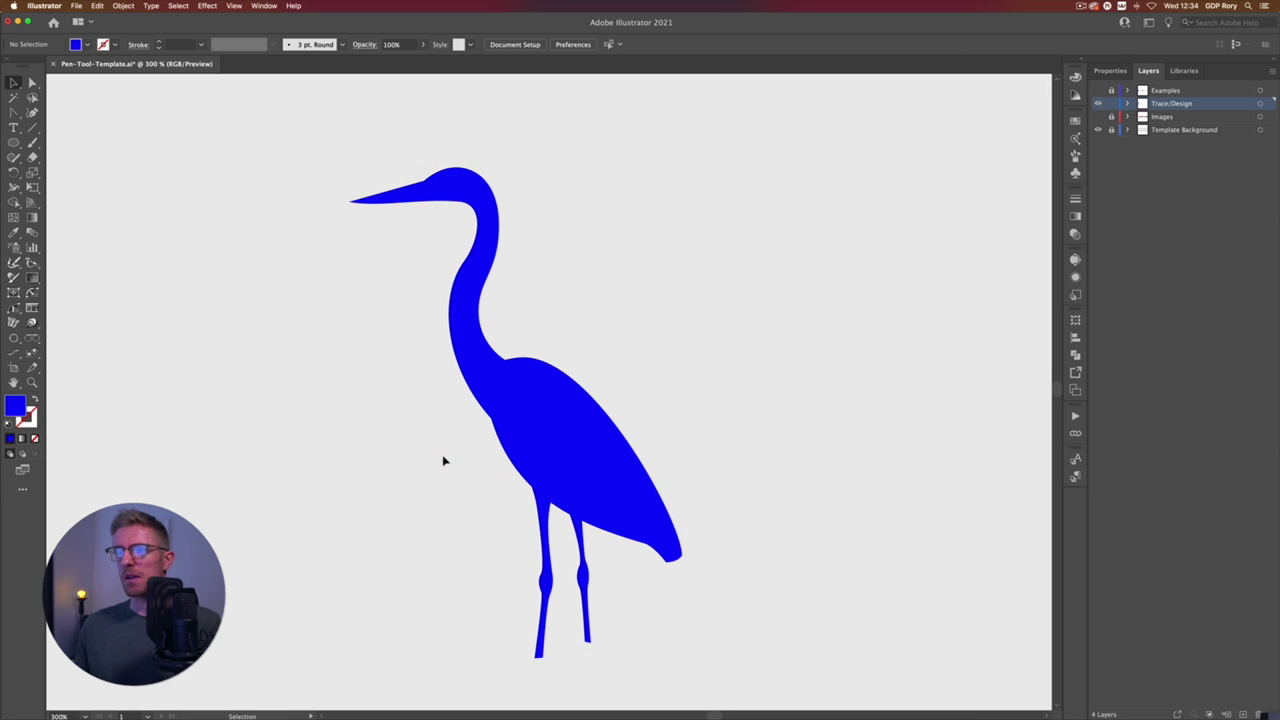
Step: Examine the filled heron silhouette at several zoom levels to judge its overall shape
key(a)
key(super+minus)
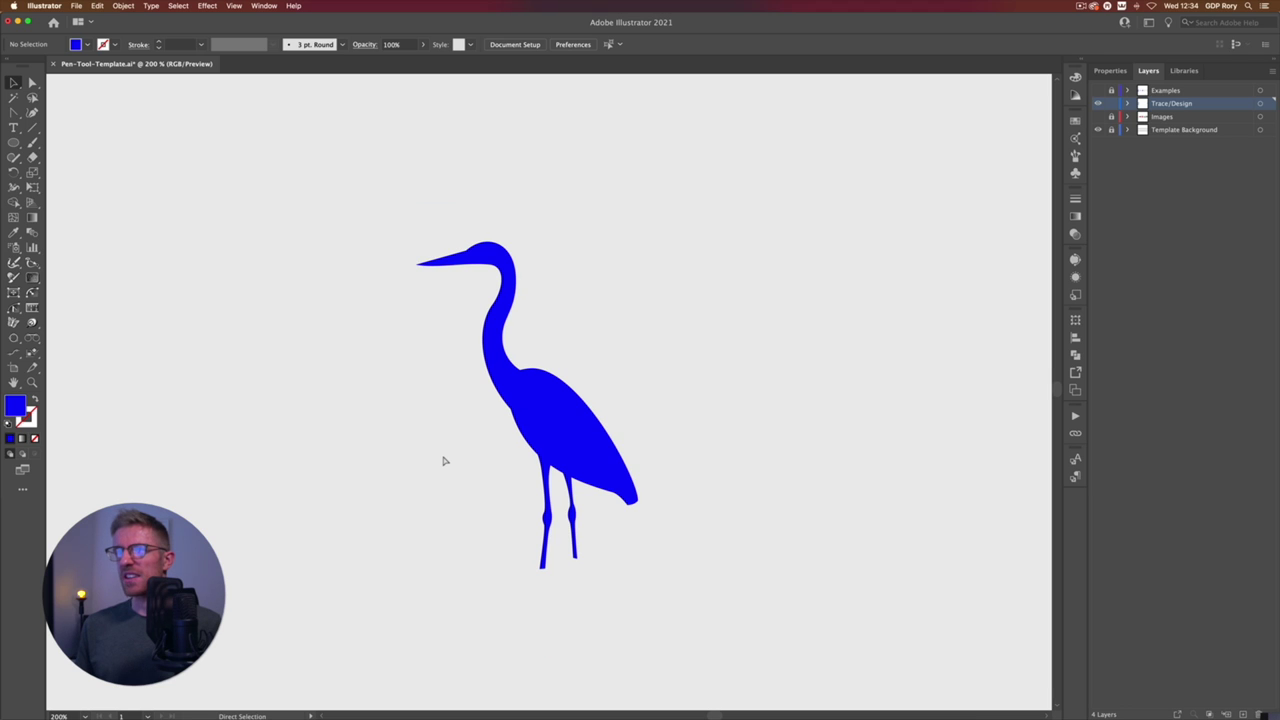
key(super+minus)
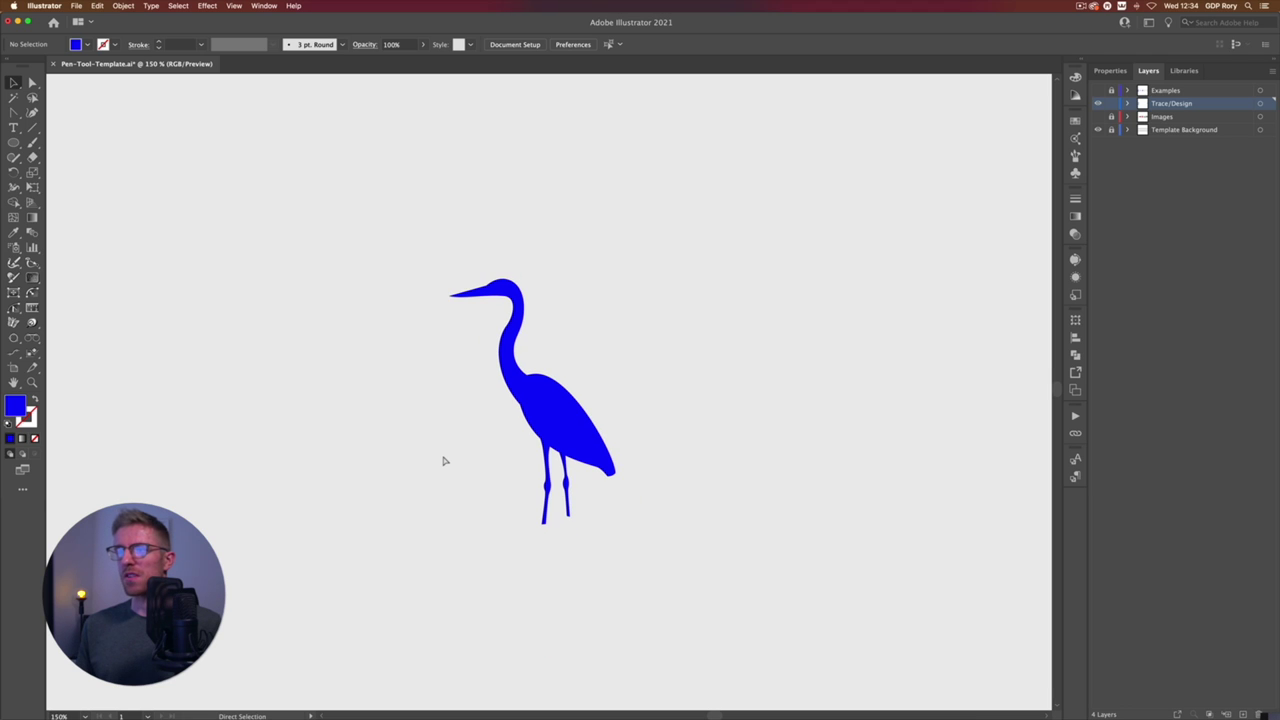
key(super+minus)
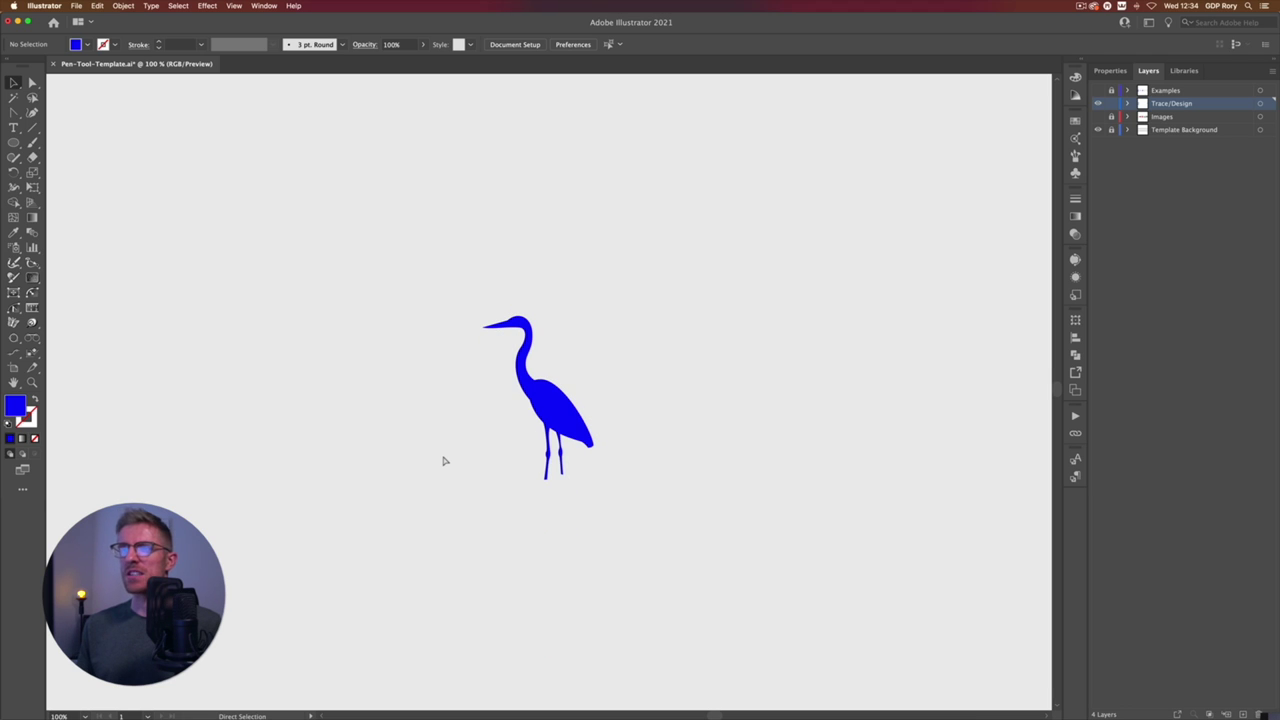
key(super+equal)
key(super+equal)
key(super+equal)
key(super+equal)
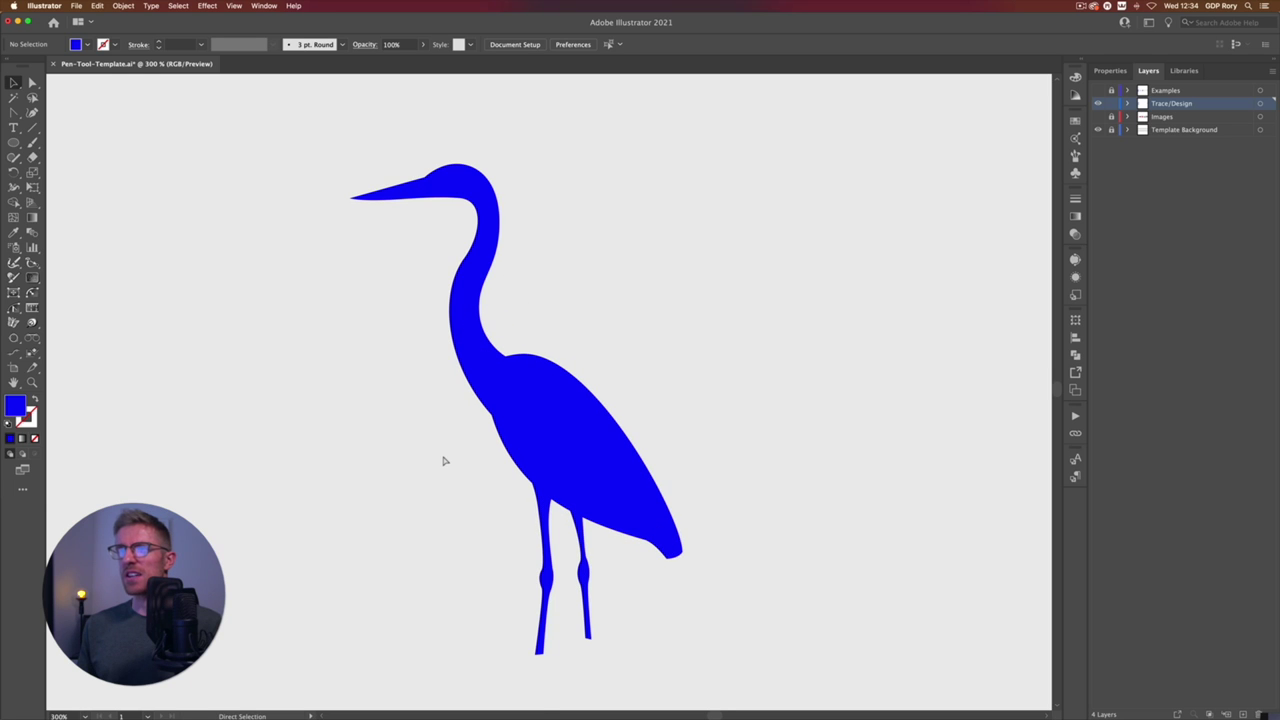
key(v)
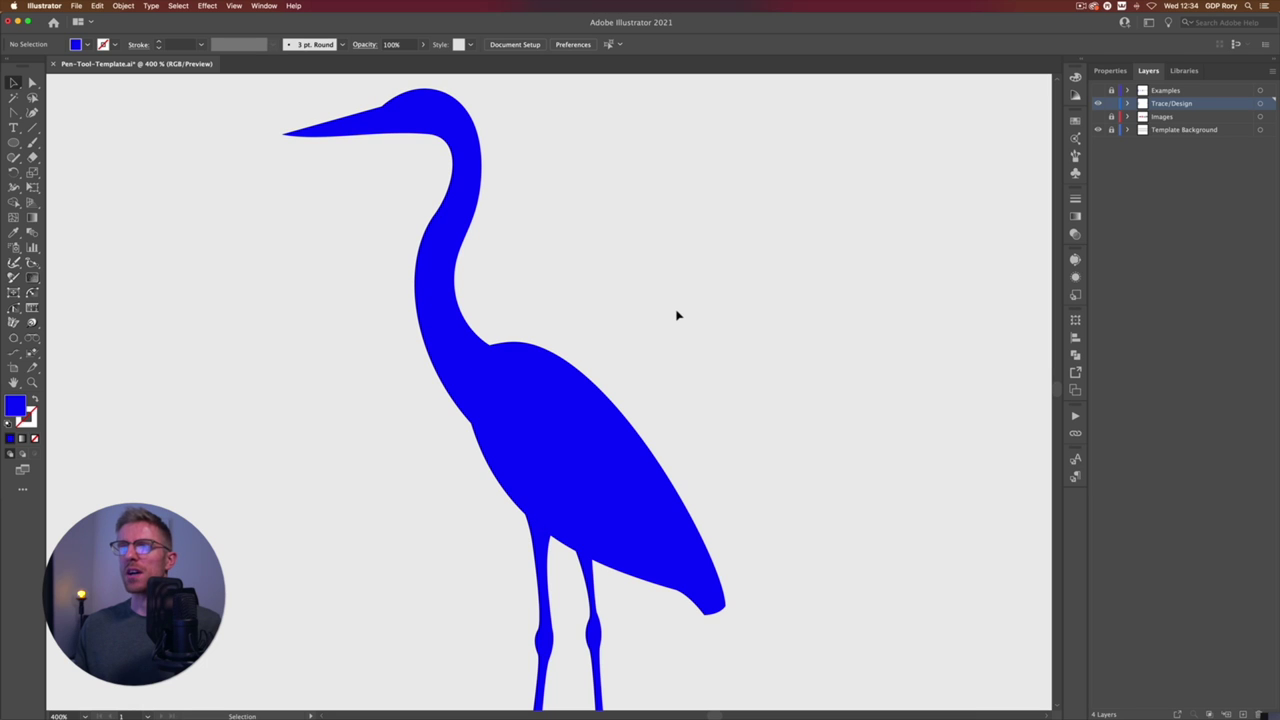
key(super+minus)
key(super+minus)
key(super+equal)
key(a)
Step: Inspect the anchor points of all heron paths in Outline view and return to Preview
key(super+y)
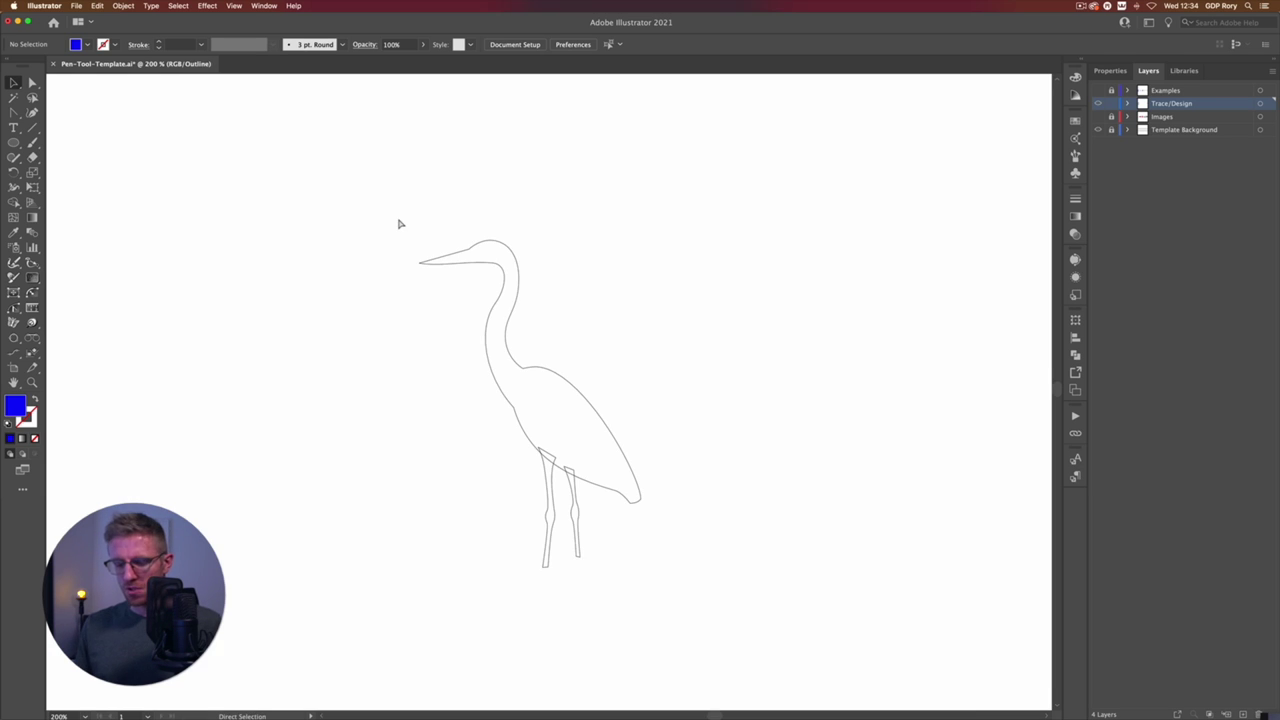
drag(398, 224, 685, 531)
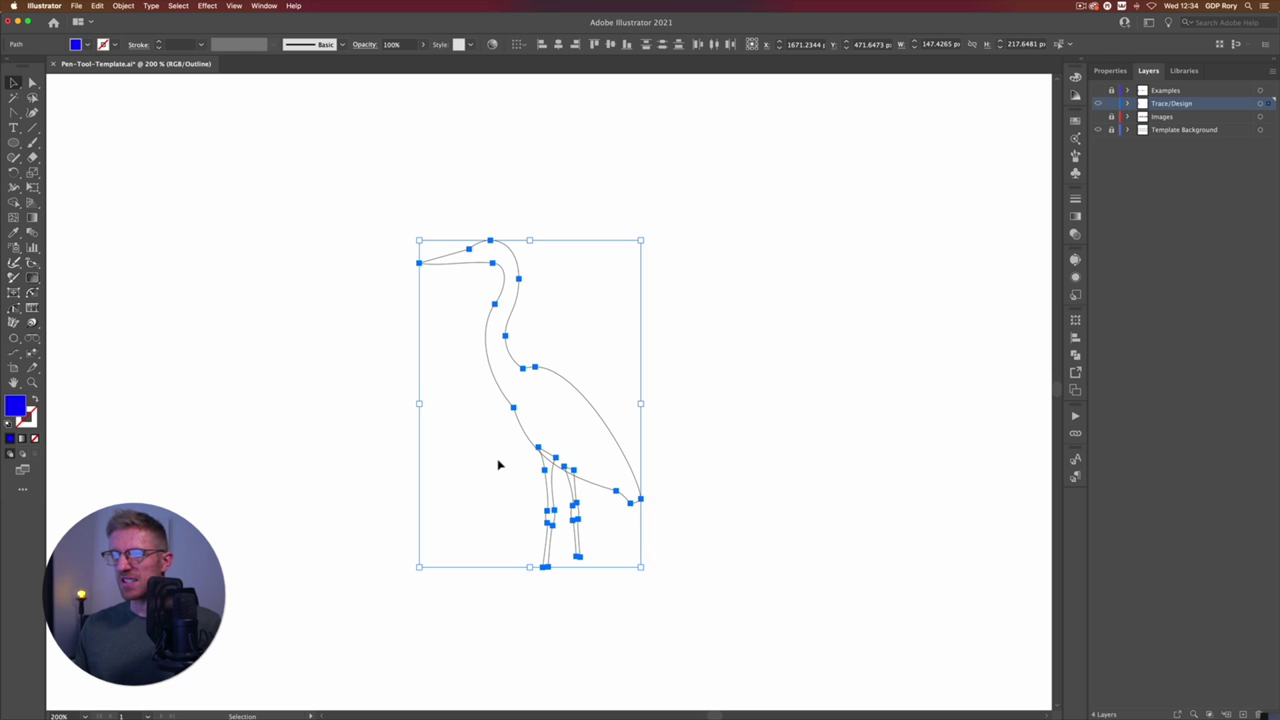
key(a)
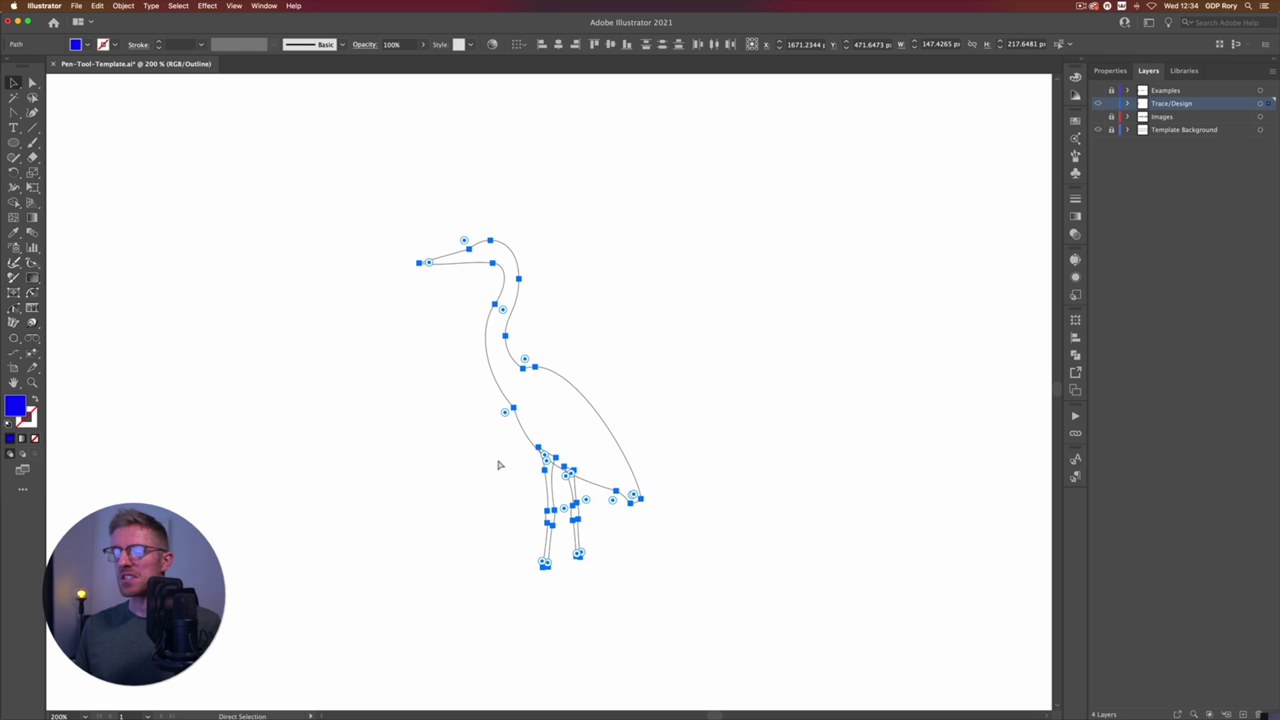
key(v)
key(a)
key(super+y)
key(v)
key(super+minus)
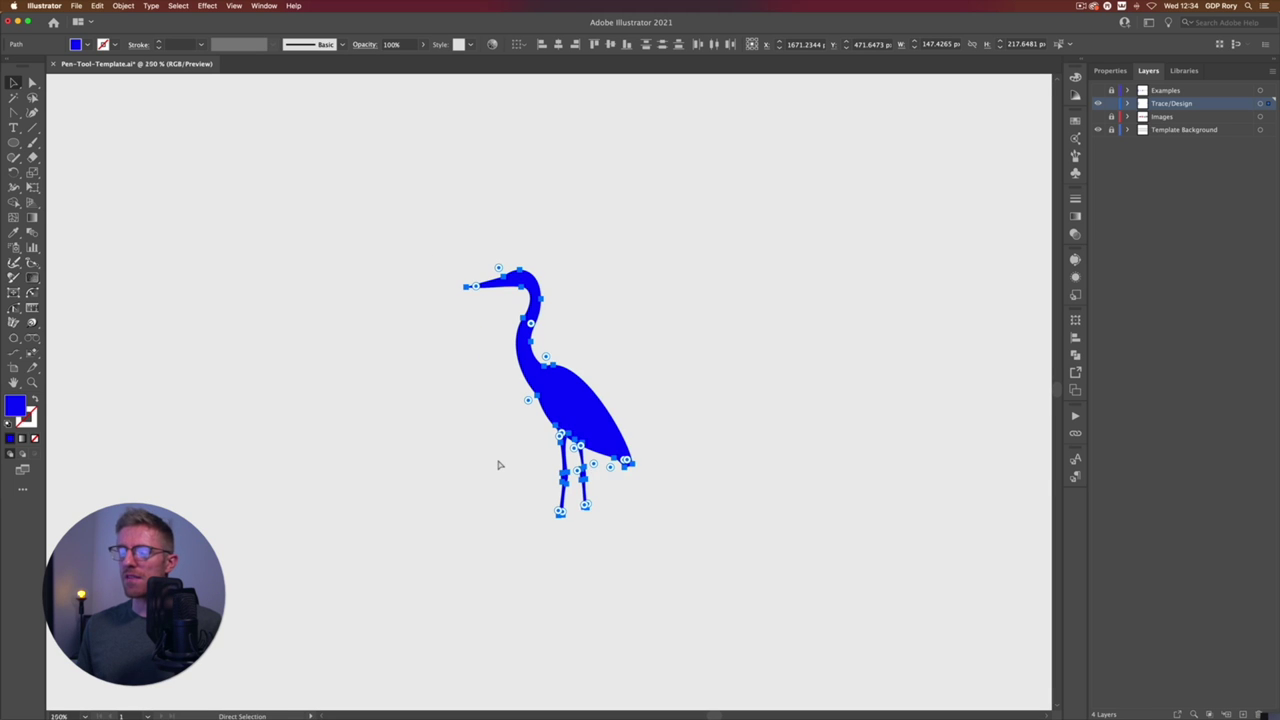
Step: Deselect the heron and show the Images and Examples layers to review the finished example designs over the template photos
click(278, 228)
key(a)
key(super+minus)
key(super+minus)
key(super+minus)
key(v)
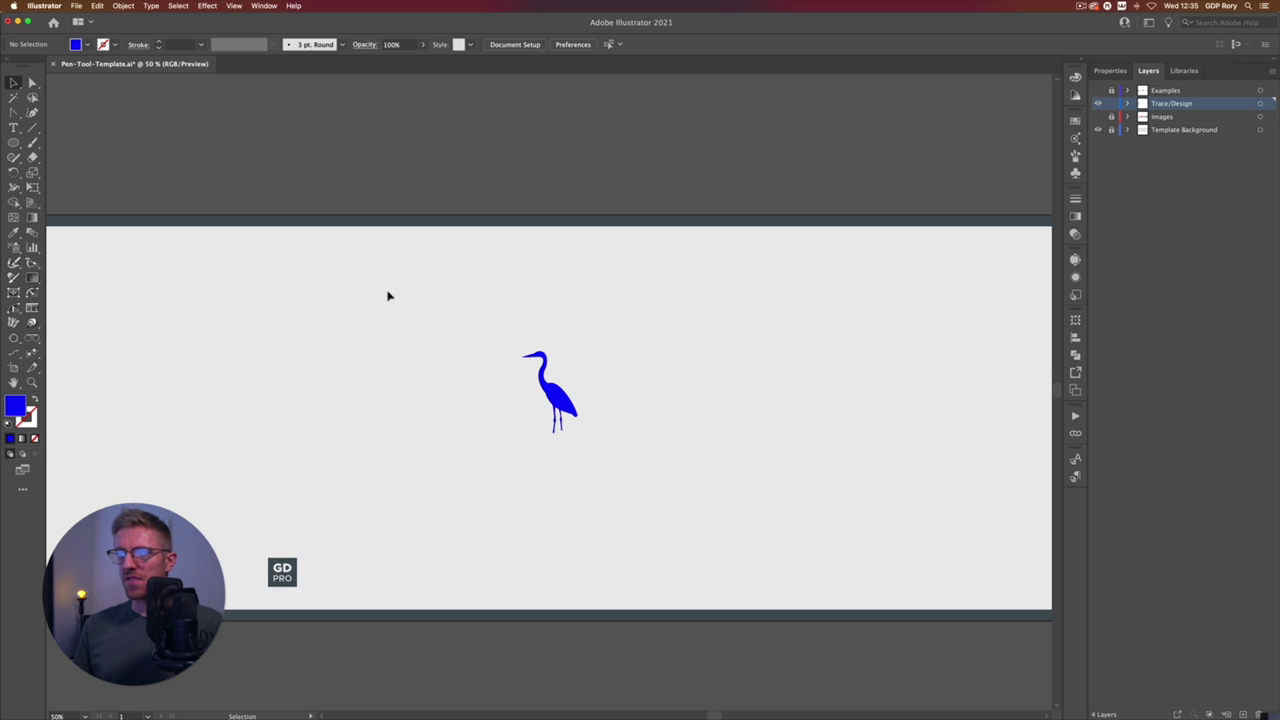
click(1097, 116)
key(space)
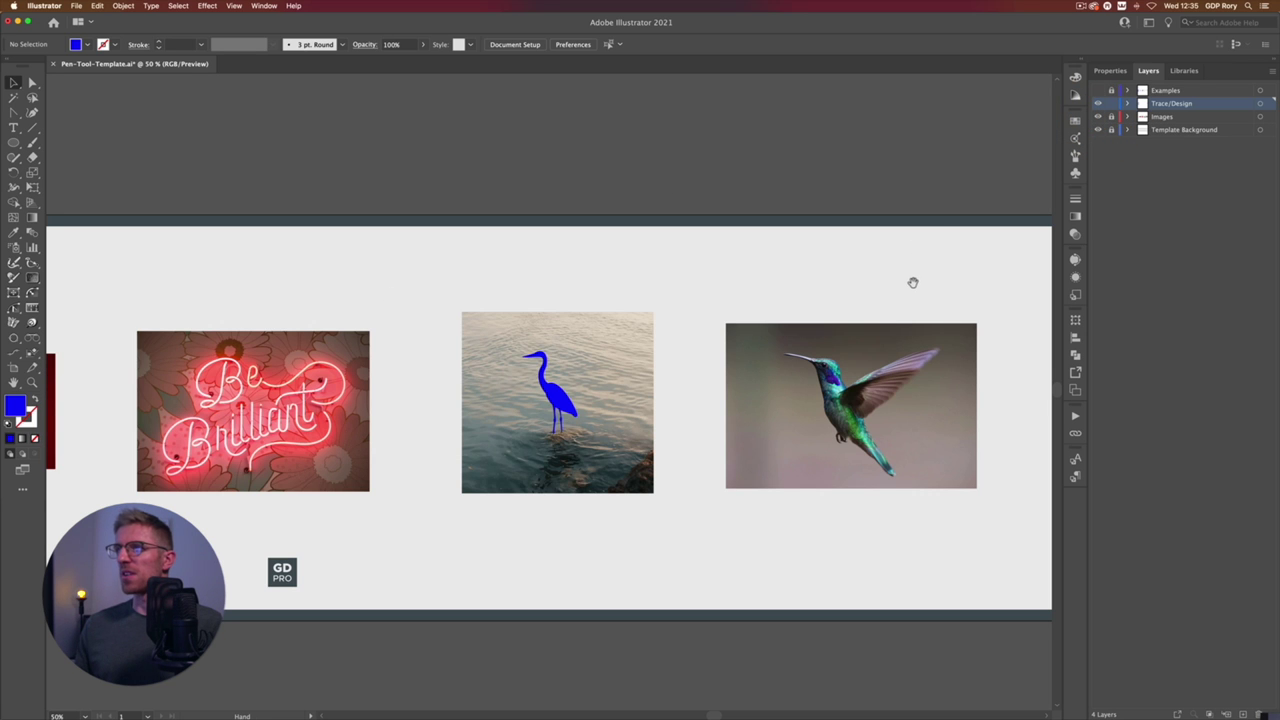
drag(908, 282, 732, 267)
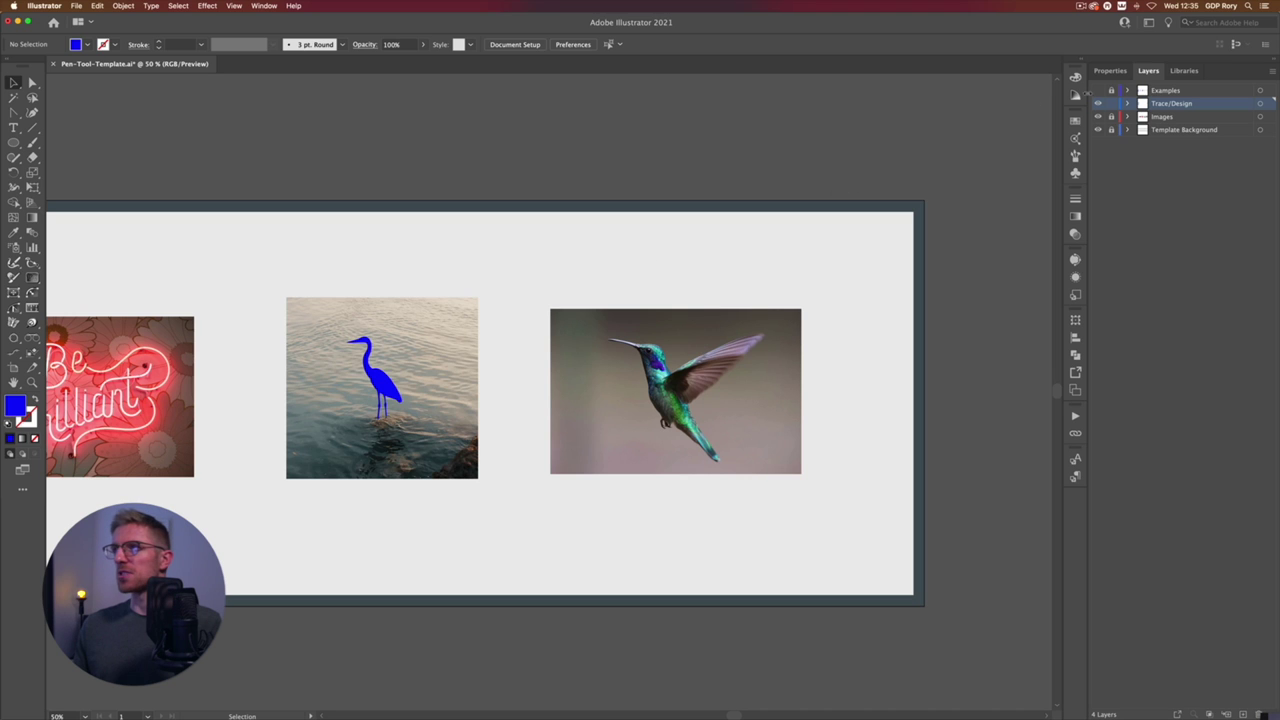
click(1097, 91)
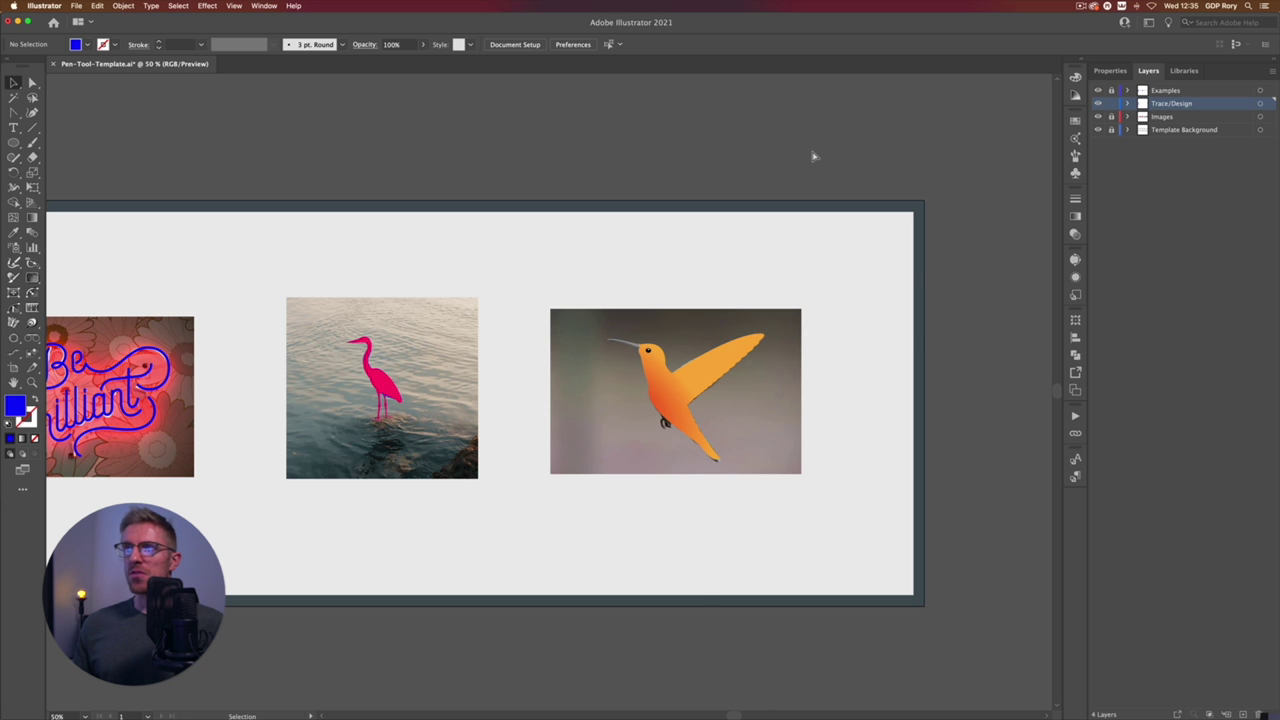
key(super+0)
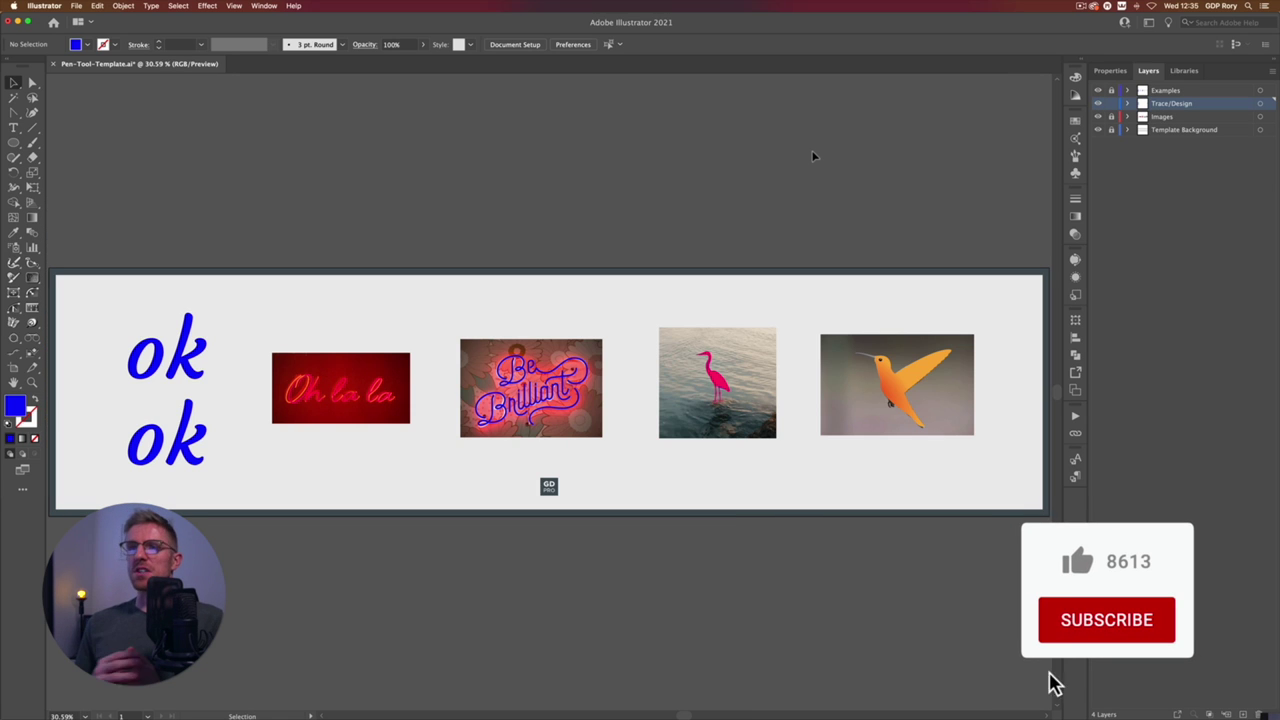